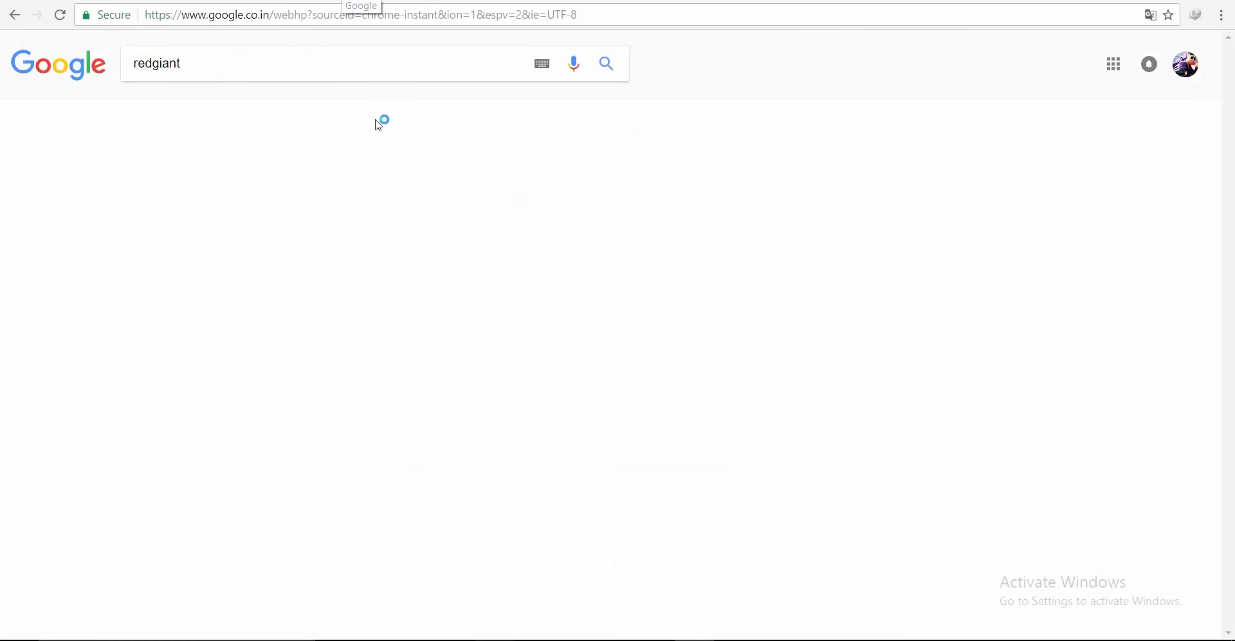
# Step: Open the Trapcode Form product page on the Red Giant website and look through its overview
pyautogui.click(208, 187)
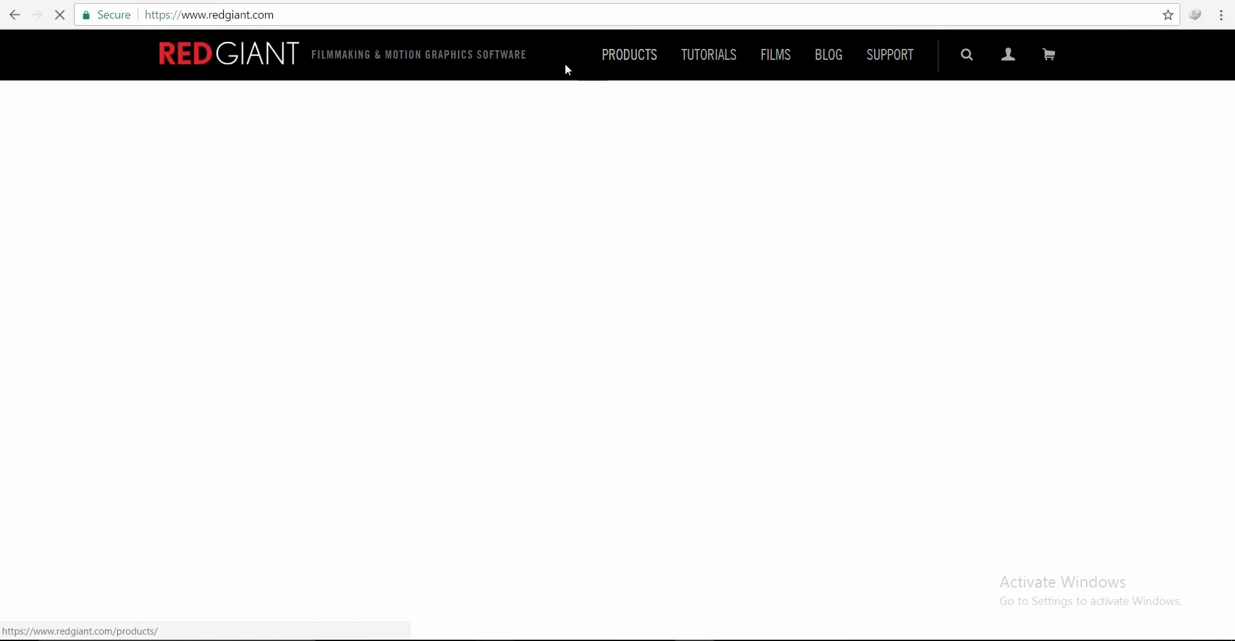
pyautogui.moveTo(628, 78)
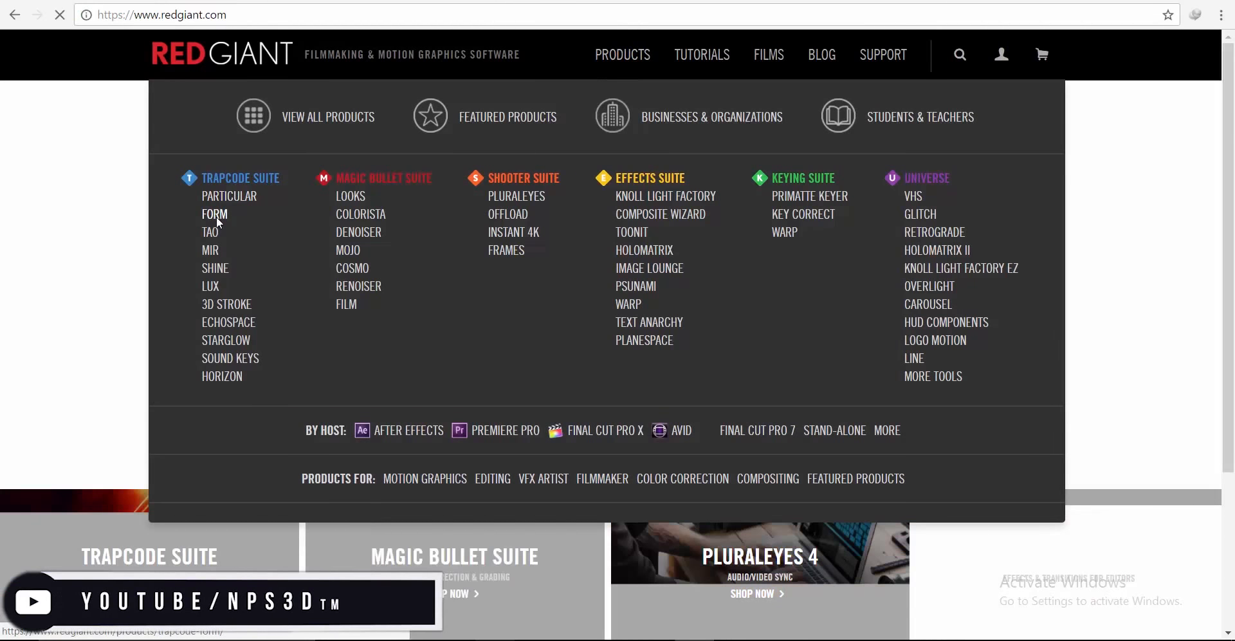
pyautogui.click(217, 218)
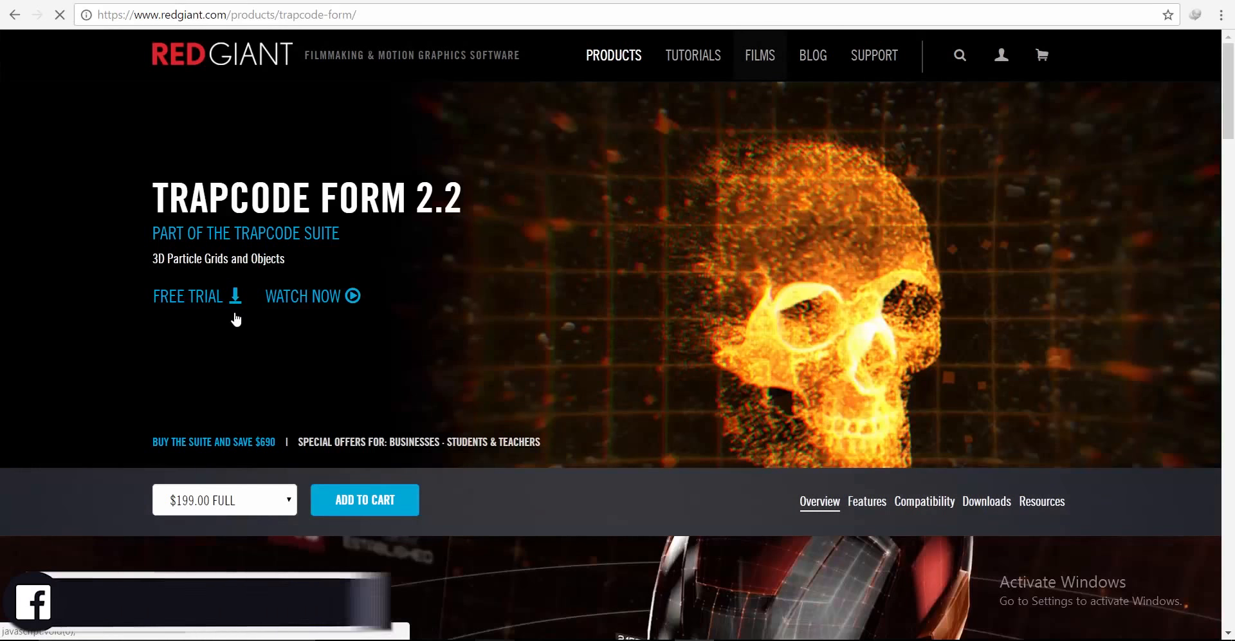
pyautogui.scroll(-5, 528, 376)
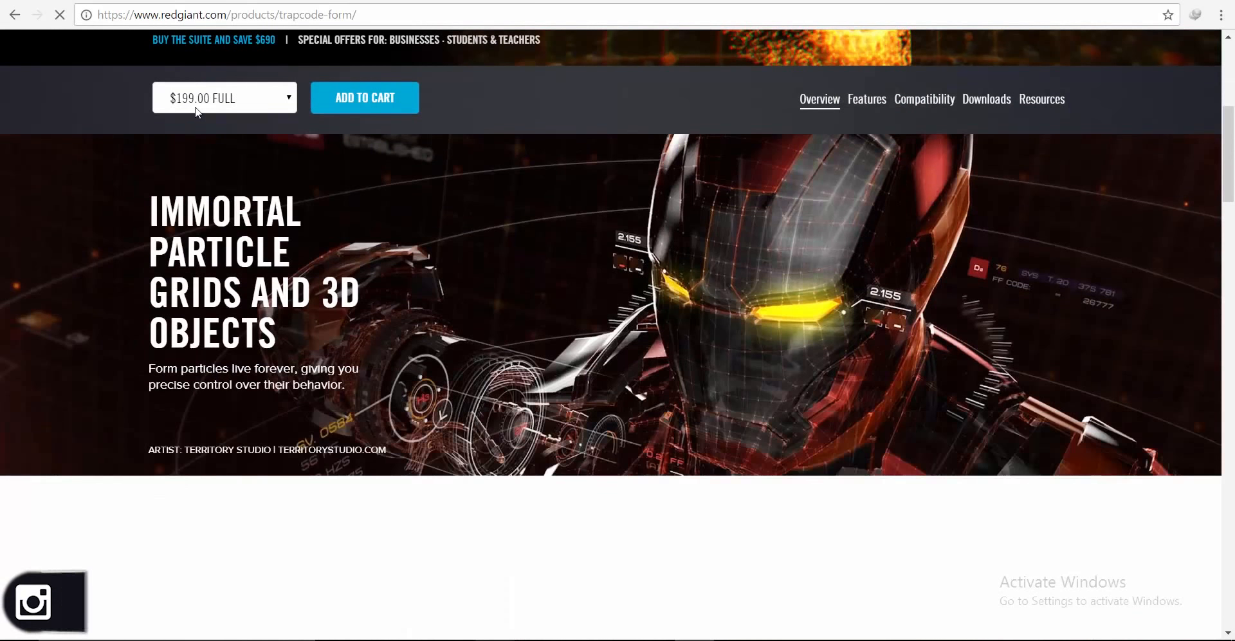
pyautogui.scroll(-12, 406, 232)
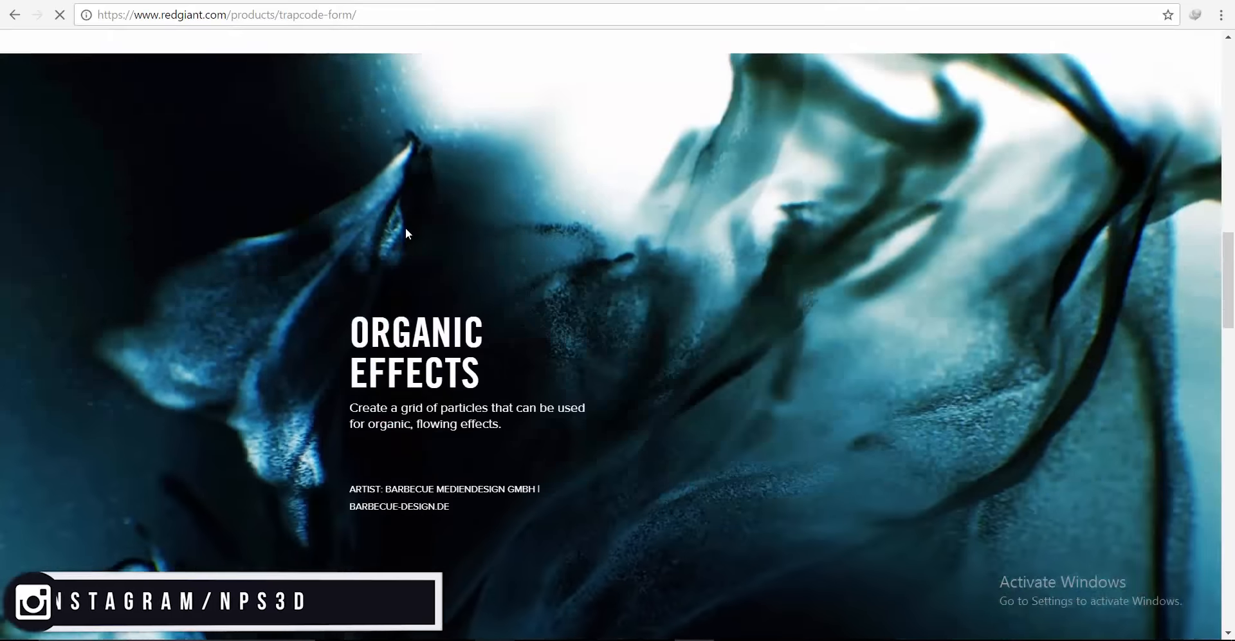
pyautogui.scroll(-10, 406, 229)
pyautogui.scroll(6, 406, 235)
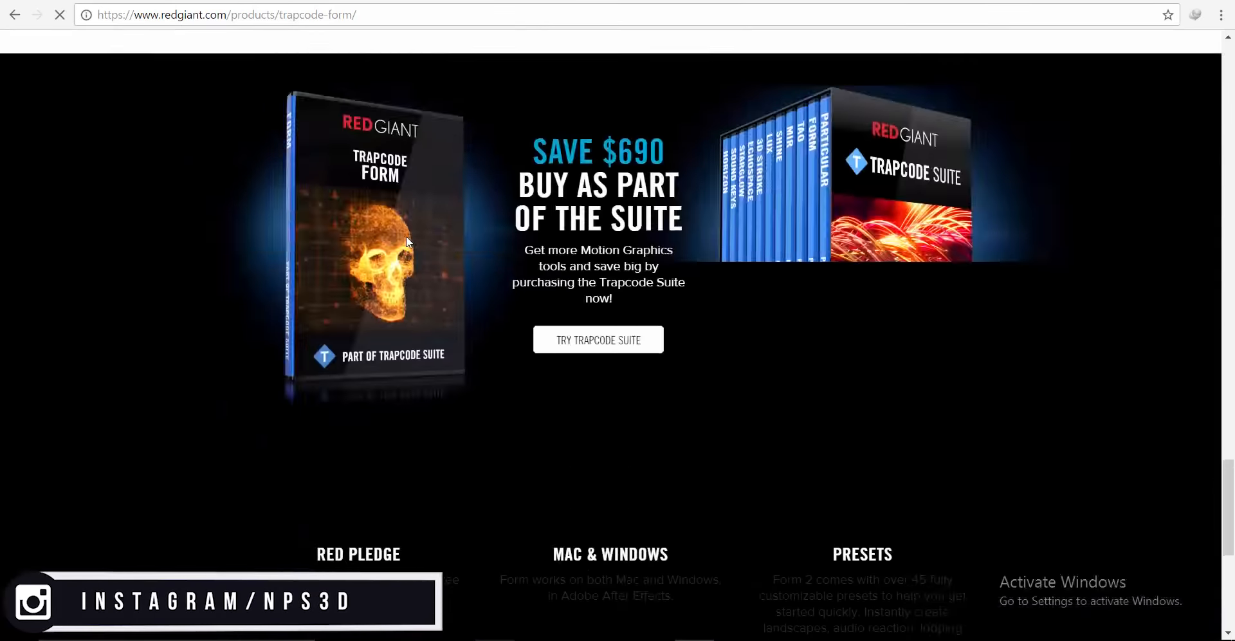
pyautogui.scroll(15, 407, 237)
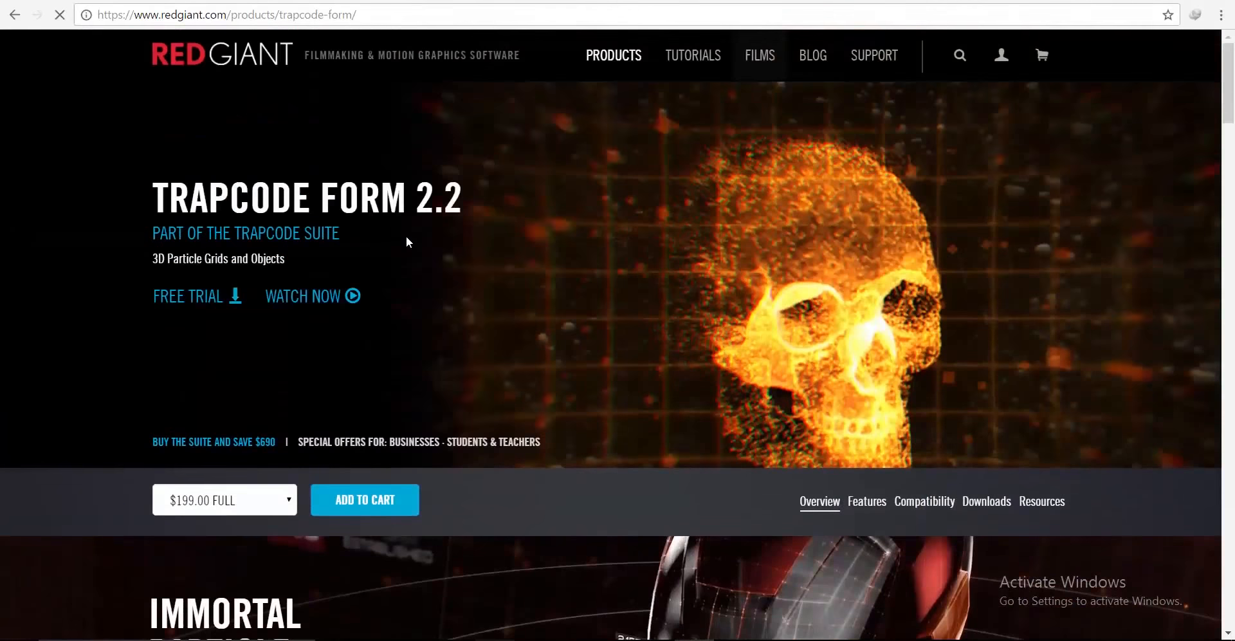
# Step: Switch to the Free3D animals page and browse the free animal models
pyautogui.click(462, 0)
pyautogui.scroll(5, 229, 155)
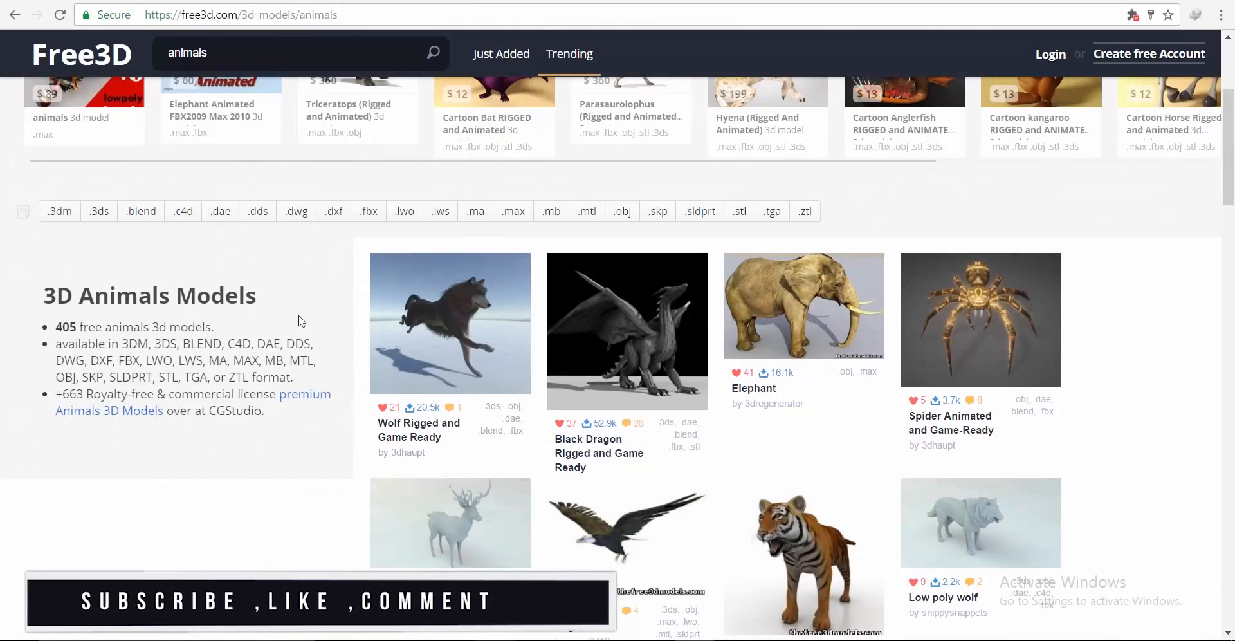
pyautogui.scroll(-4, 304, 306)
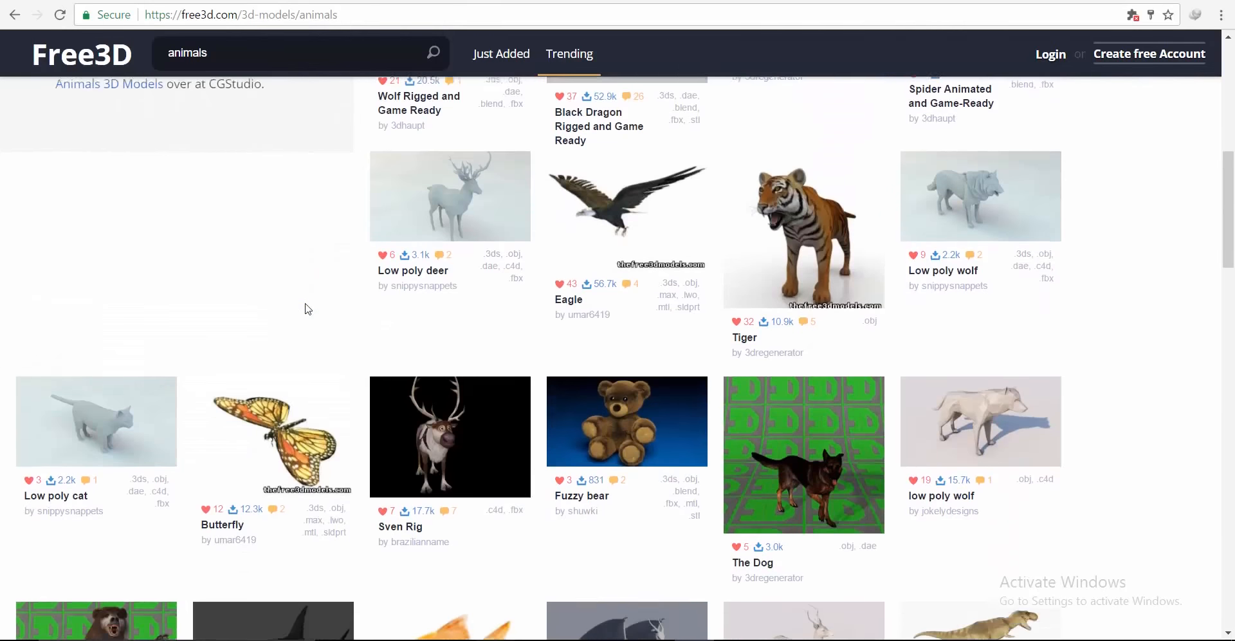
pyautogui.scroll(5, 307, 277)
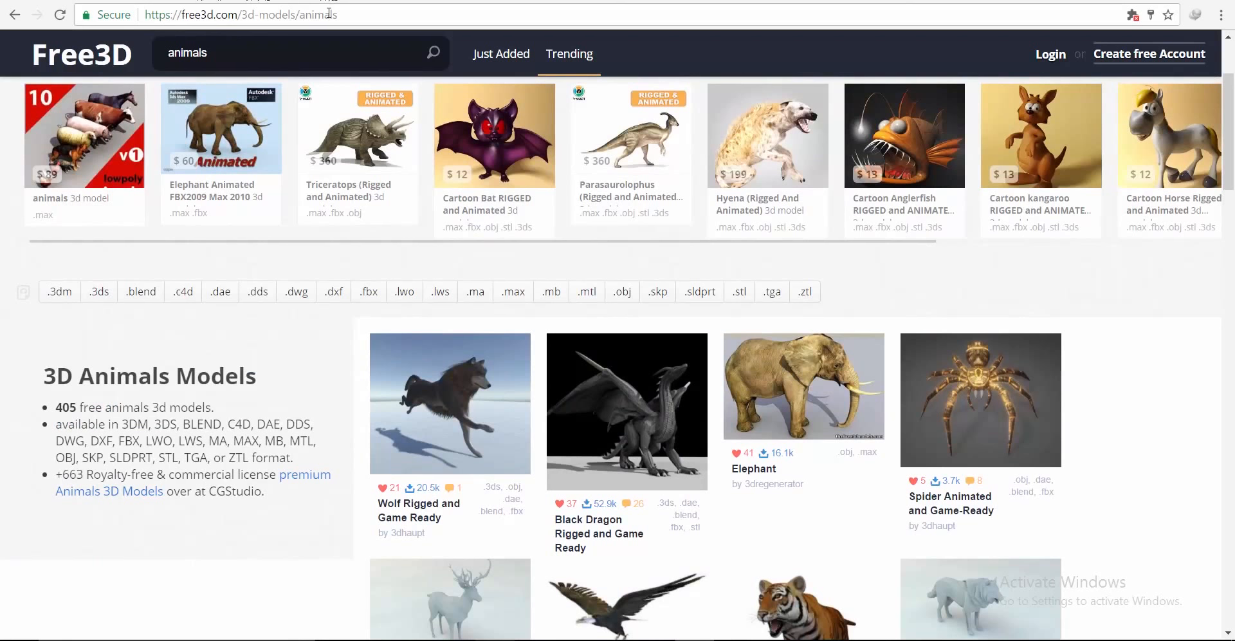
# Step: Switch to the NPS 3D YouTube channel and look through its uploads and After Effects tutorial playlists
pyautogui.click(206, 1)
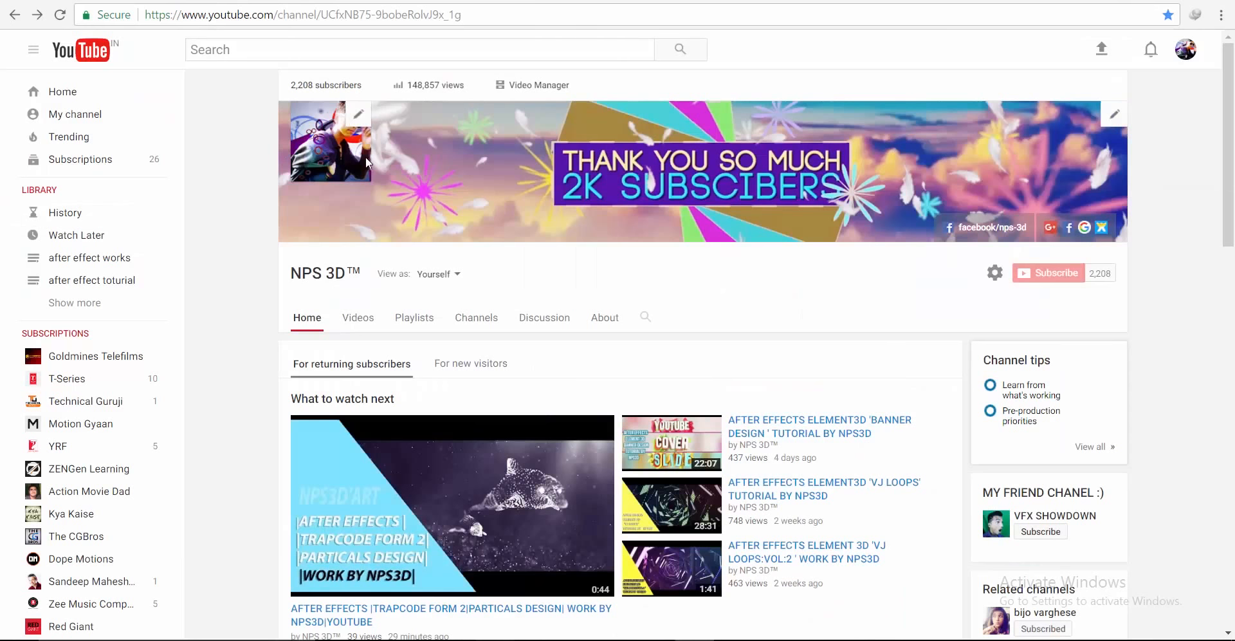
pyautogui.scroll(-7, 701, 391)
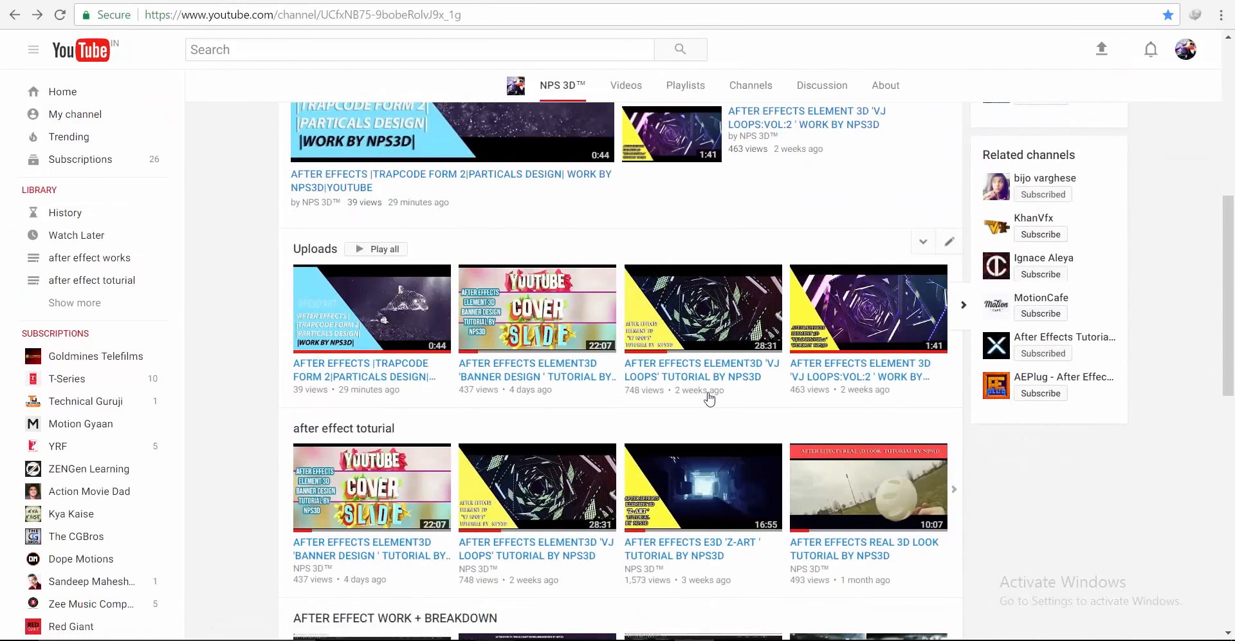
pyautogui.scroll(-3, 708, 393)
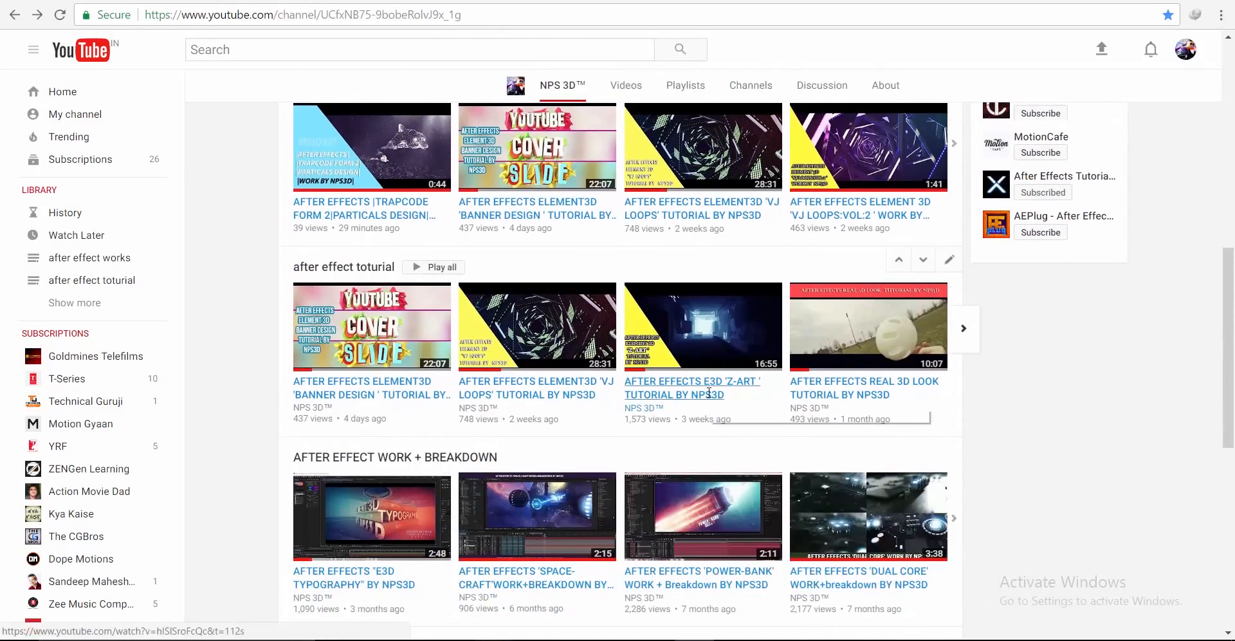
pyautogui.scroll(9, 710, 399)
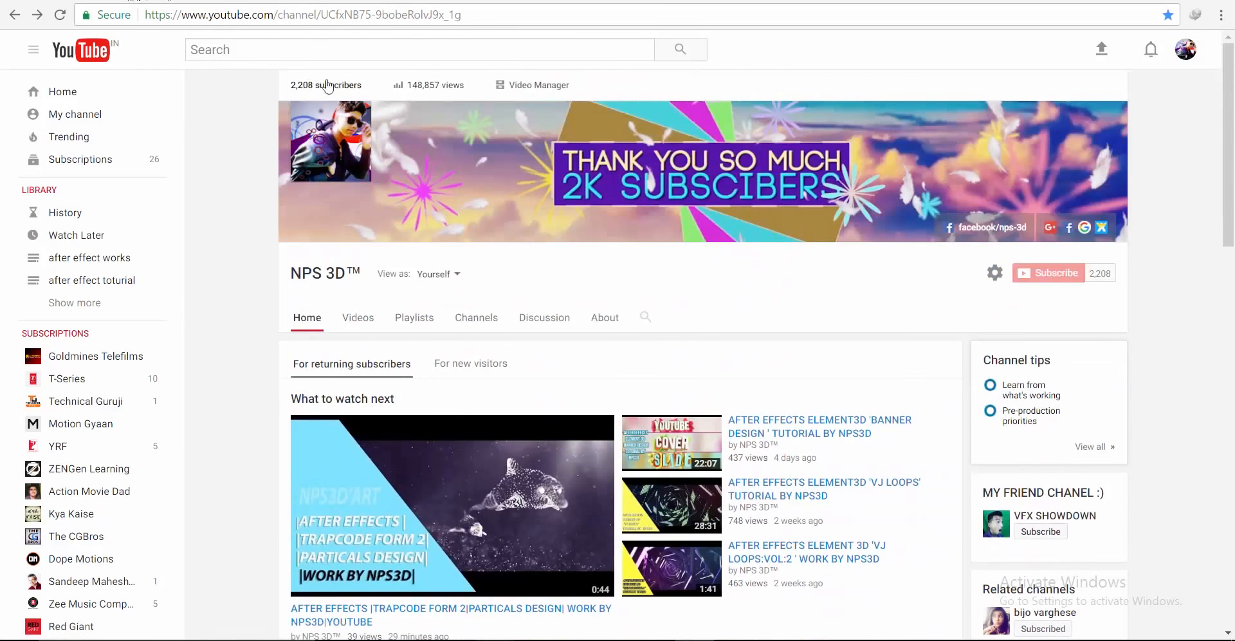
pyautogui.scroll(-5, 686, 327)
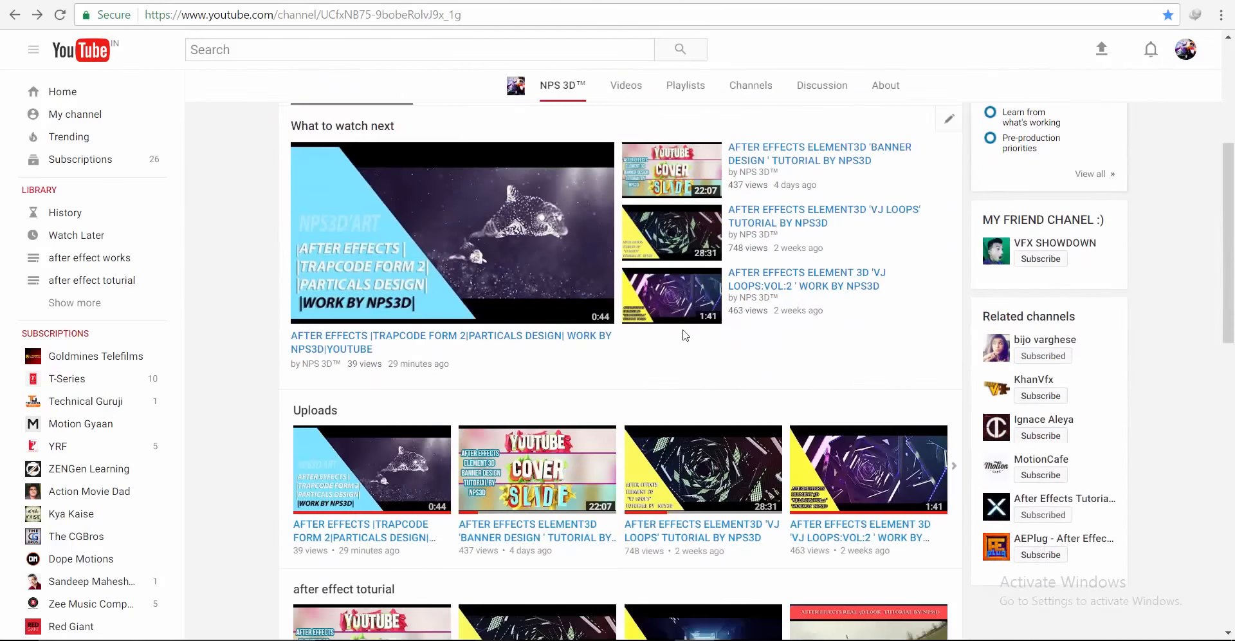
pyautogui.scroll(6, 706, 320)
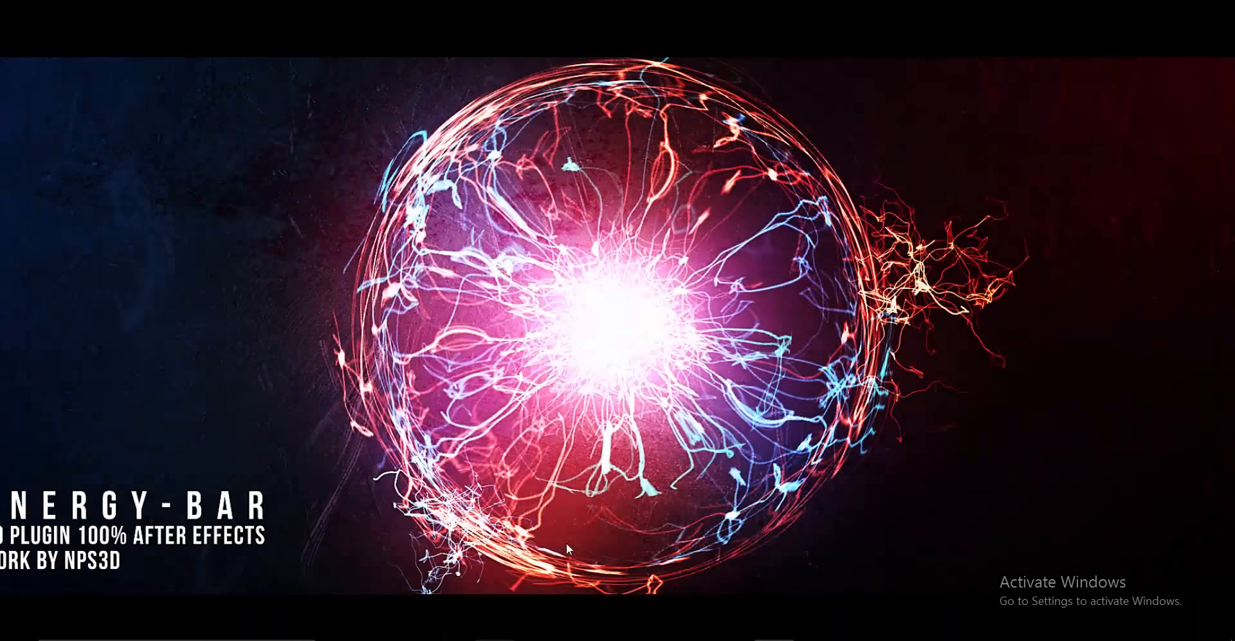
# Step: Switch to File Explorer and open the DOLPHIN 3D object from the dolphin folder in Downloads > Compressed > New folder
pyautogui.click(579, 579)
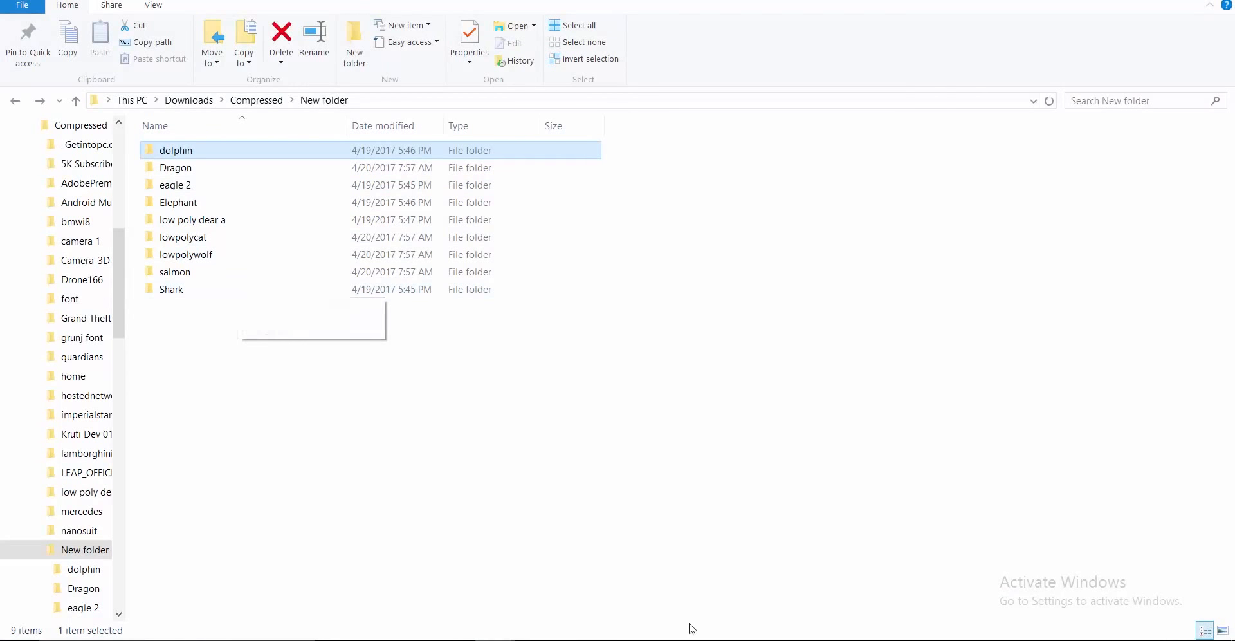
pyautogui.doubleClick(271, 152)
pyautogui.rightClick(299, 208)
pyautogui.click(360, 267)
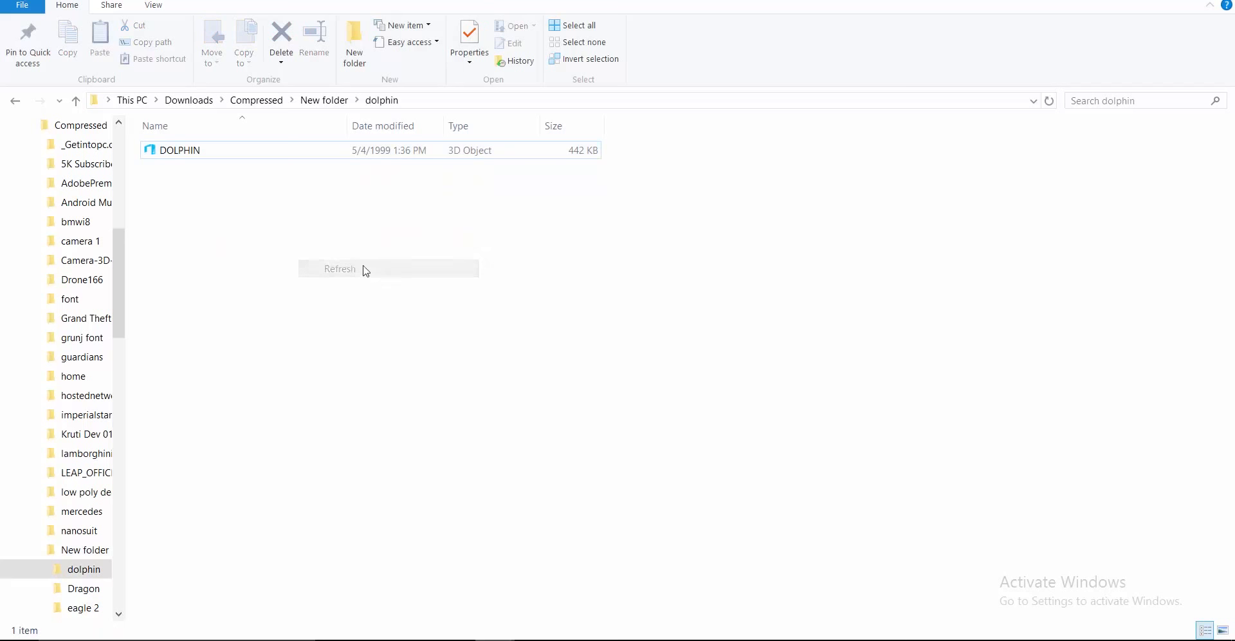
pyautogui.rightClick(260, 150)
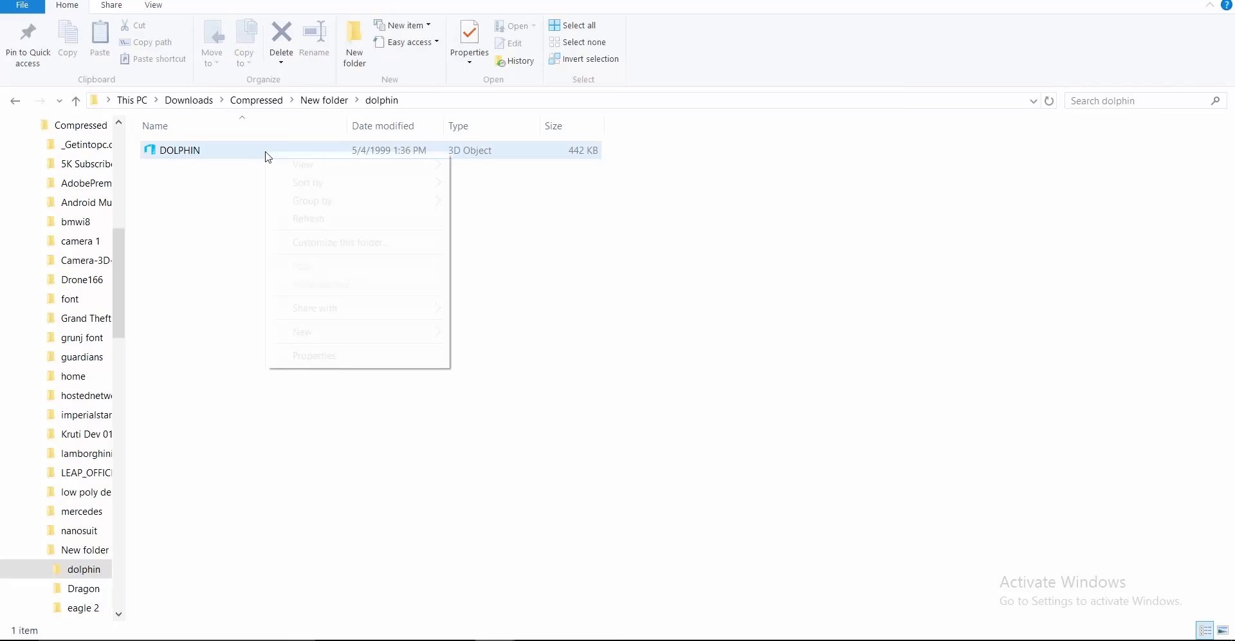
pyautogui.rightClick(232, 153)
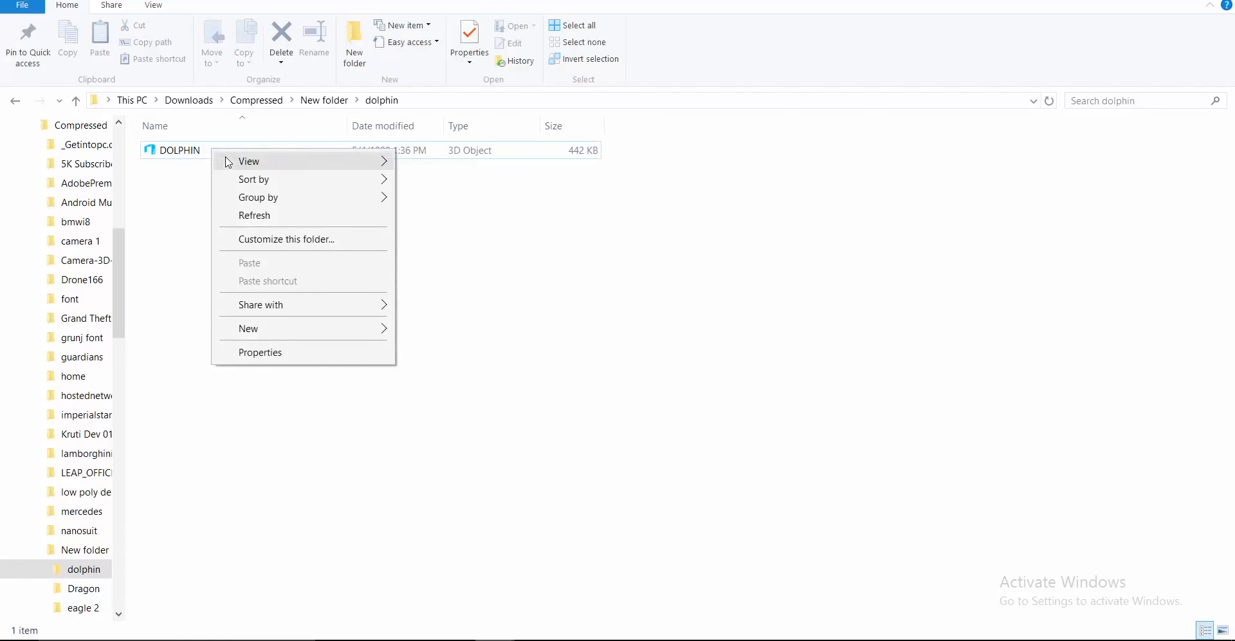
pyautogui.rightClick(198, 146)
pyautogui.click(208, 152)
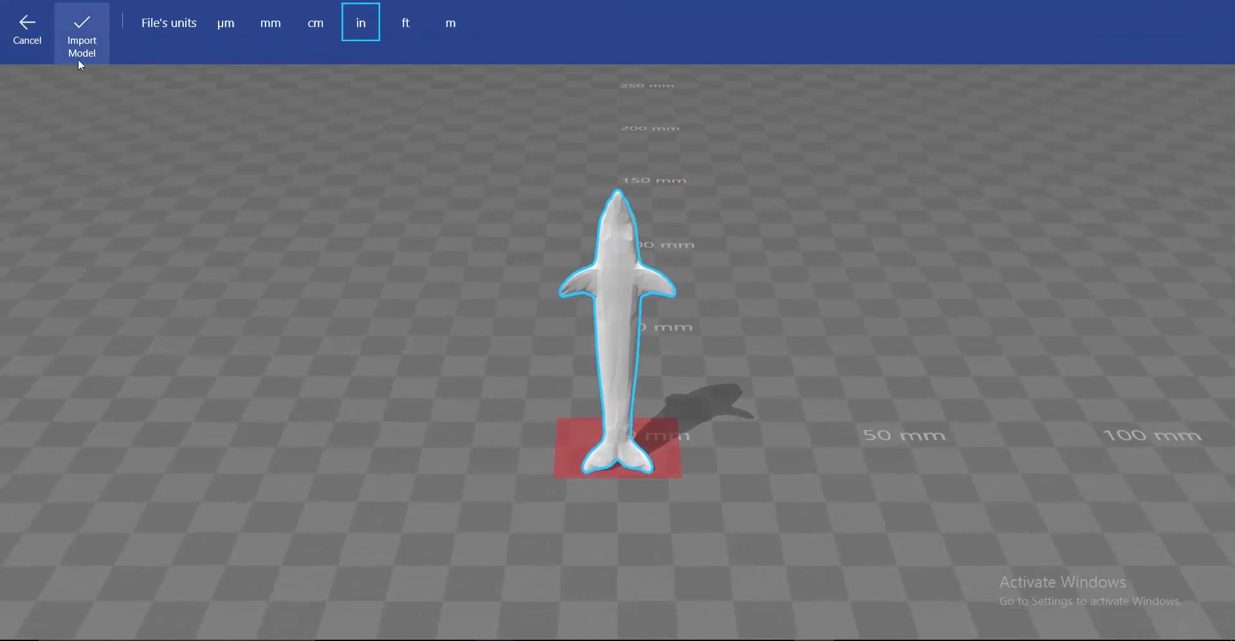
# Step: Import the dolphin model with inches as the file's units, inspect it in 3D, and return to the parent folder in File Explorer
pyautogui.moveTo(558, 204); pyautogui.dragTo(296, 261)
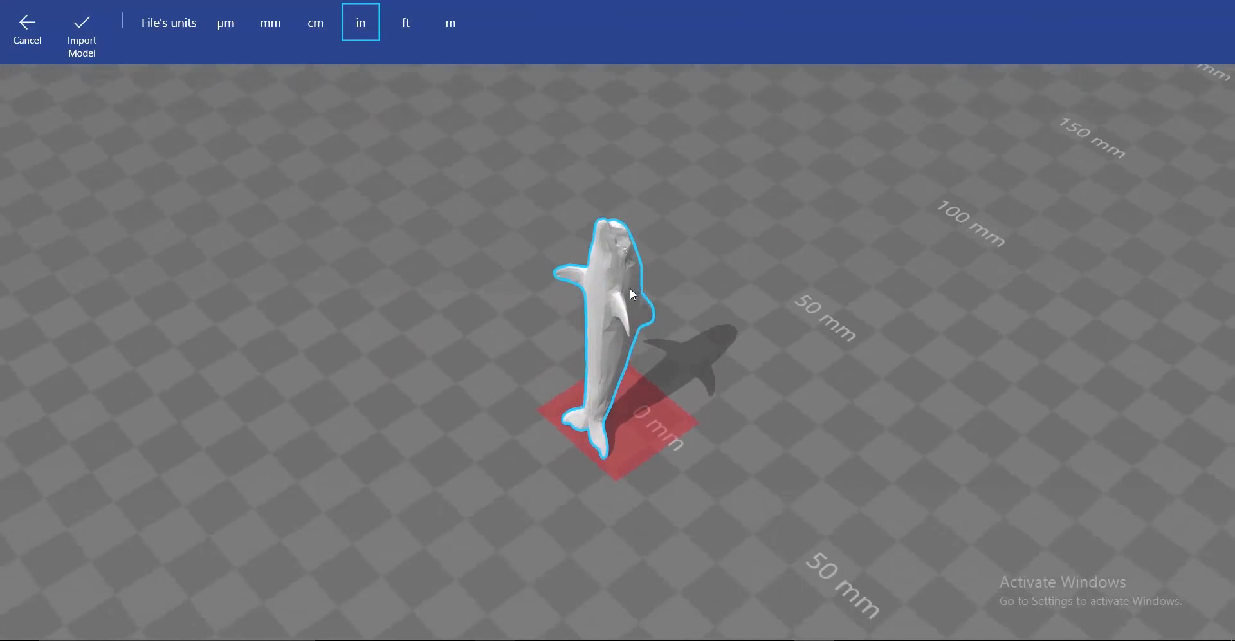
pyautogui.click(94, 32)
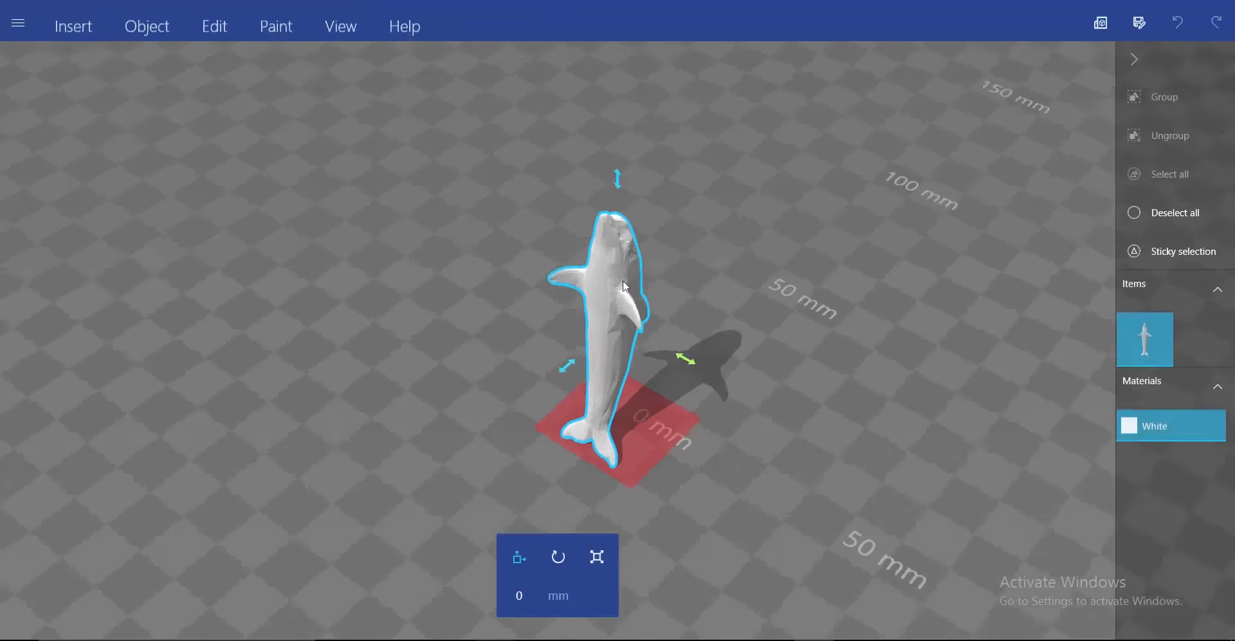
pyautogui.click(560, 558)
pyautogui.moveTo(667, 229); pyautogui.dragTo(413, 474)
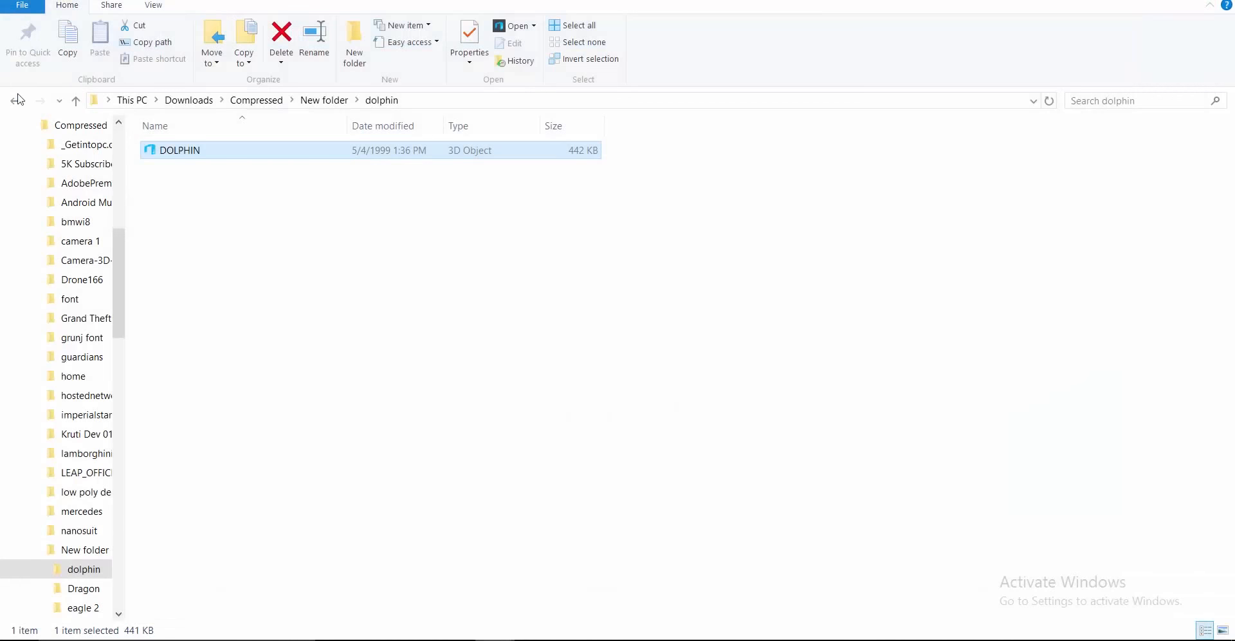
pyautogui.click(16, 100)
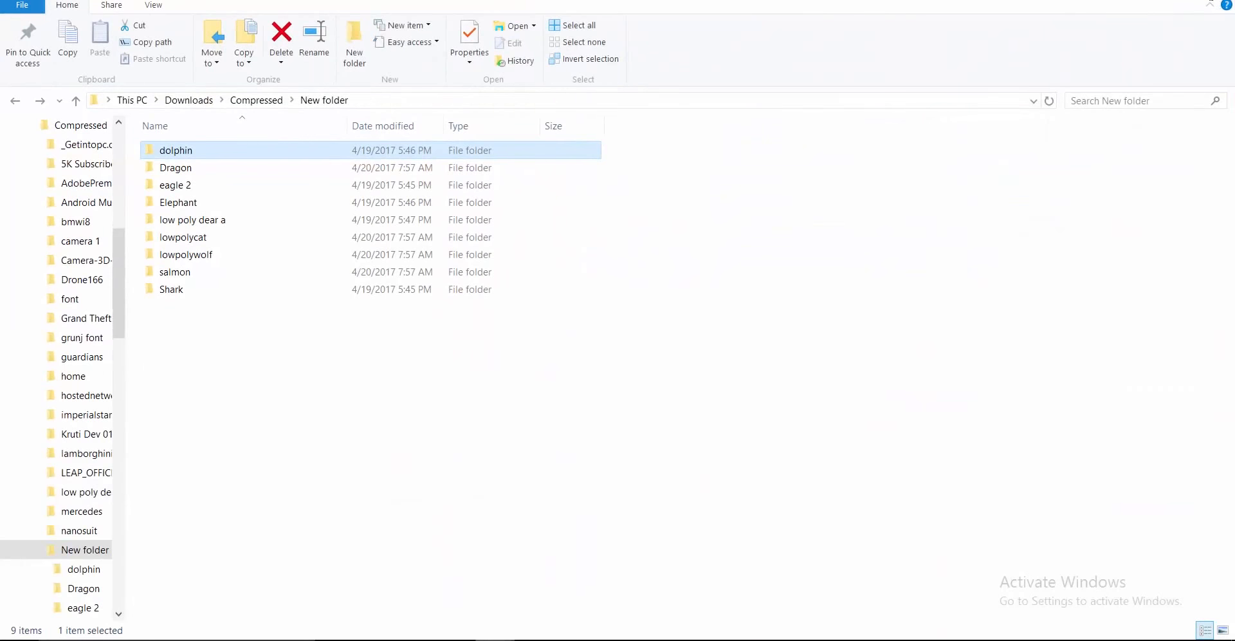
# Step: Switch to After Effects and open the recent project "trapcode form"
pyautogui.click(1161, 0)
pyautogui.click(496, 639)
pyautogui.click(392, 593)
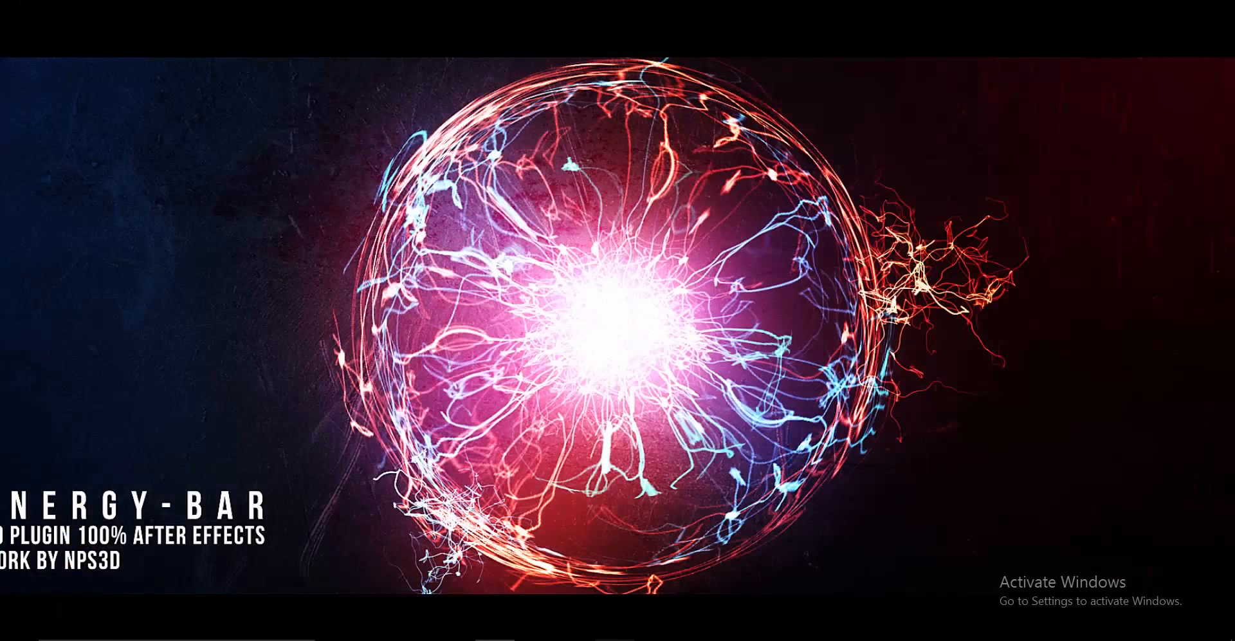
pyautogui.rightClick(1177, 76)
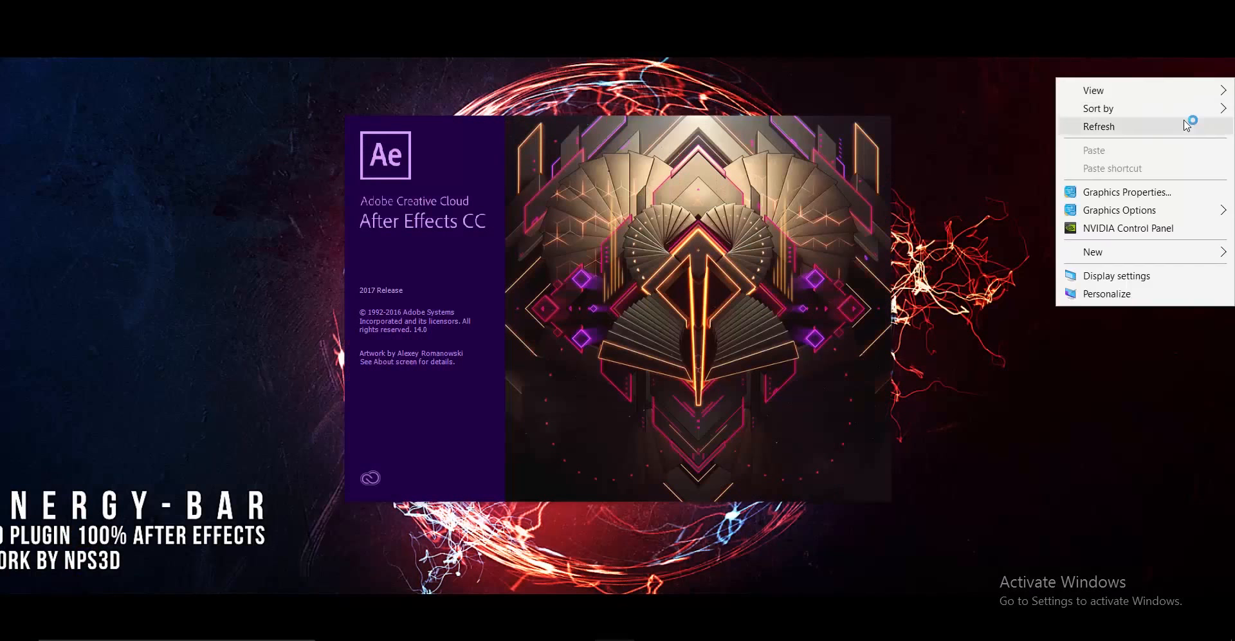
pyautogui.click(1187, 124)
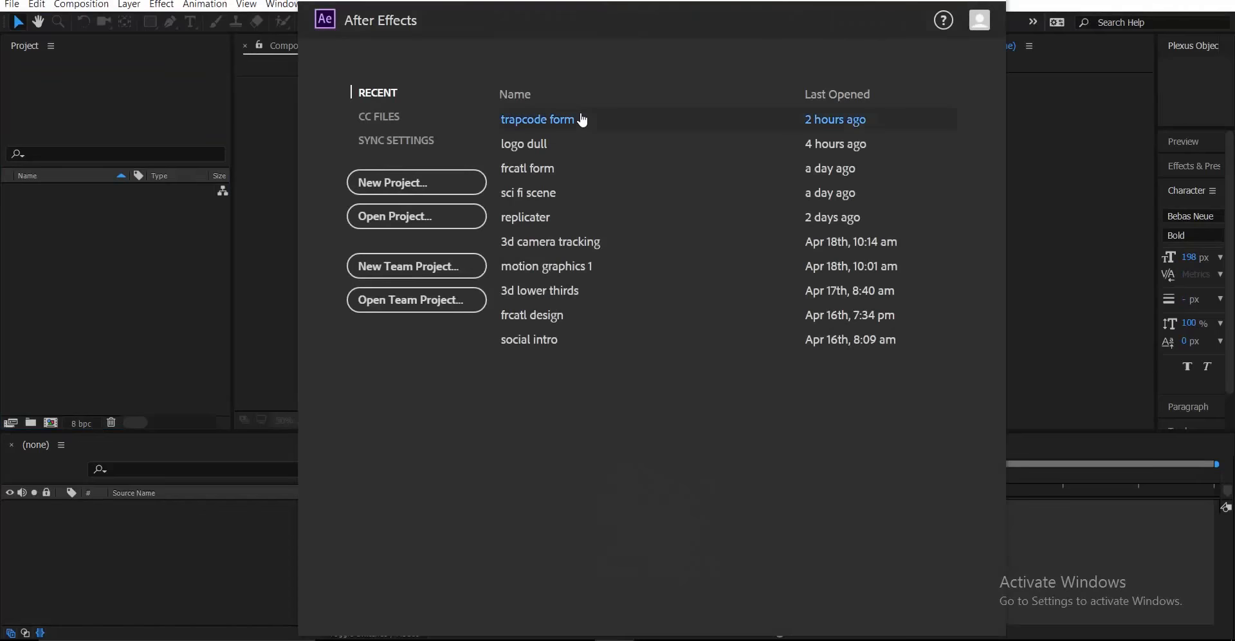
pyautogui.click(582, 120)
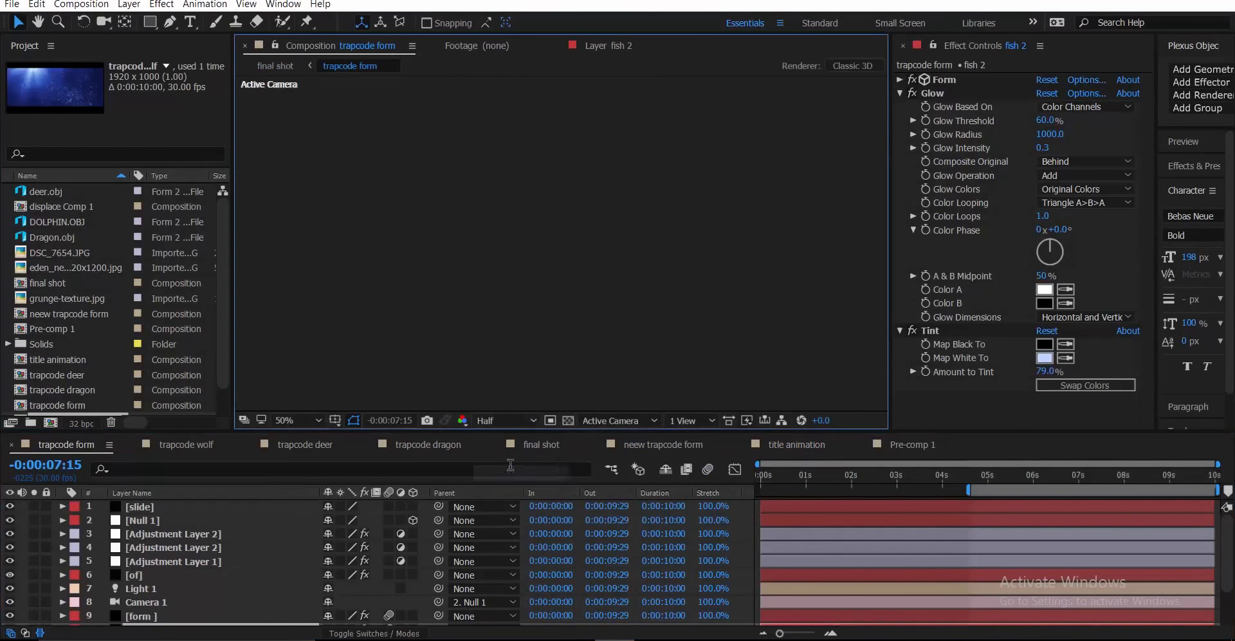
# Step: Go to 0:00:05:13 in the trapcode form composition and examine the particle dolphins up close
pyautogui.click(1007, 476)
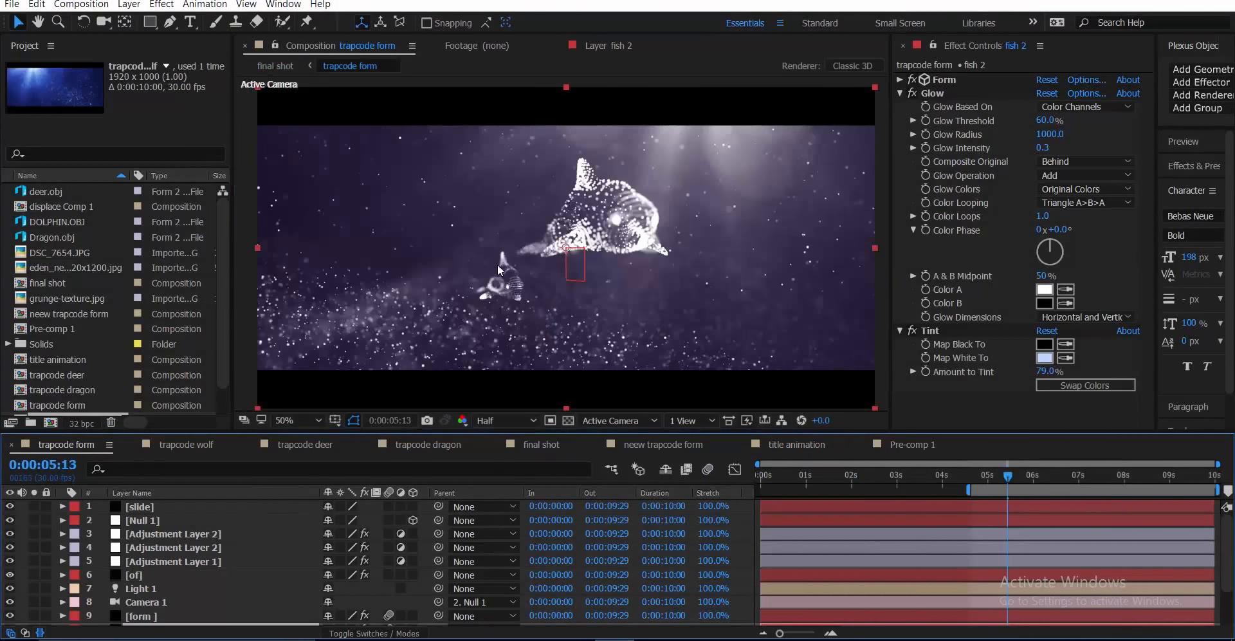
pyautogui.press(',')
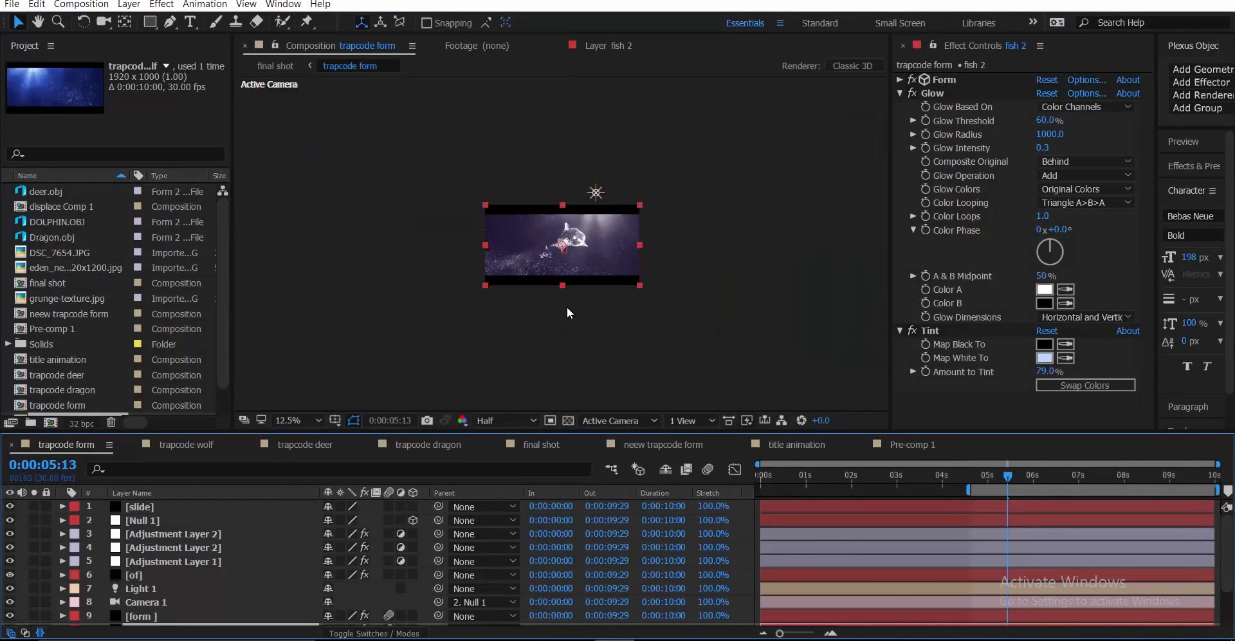
pyautogui.press('.')
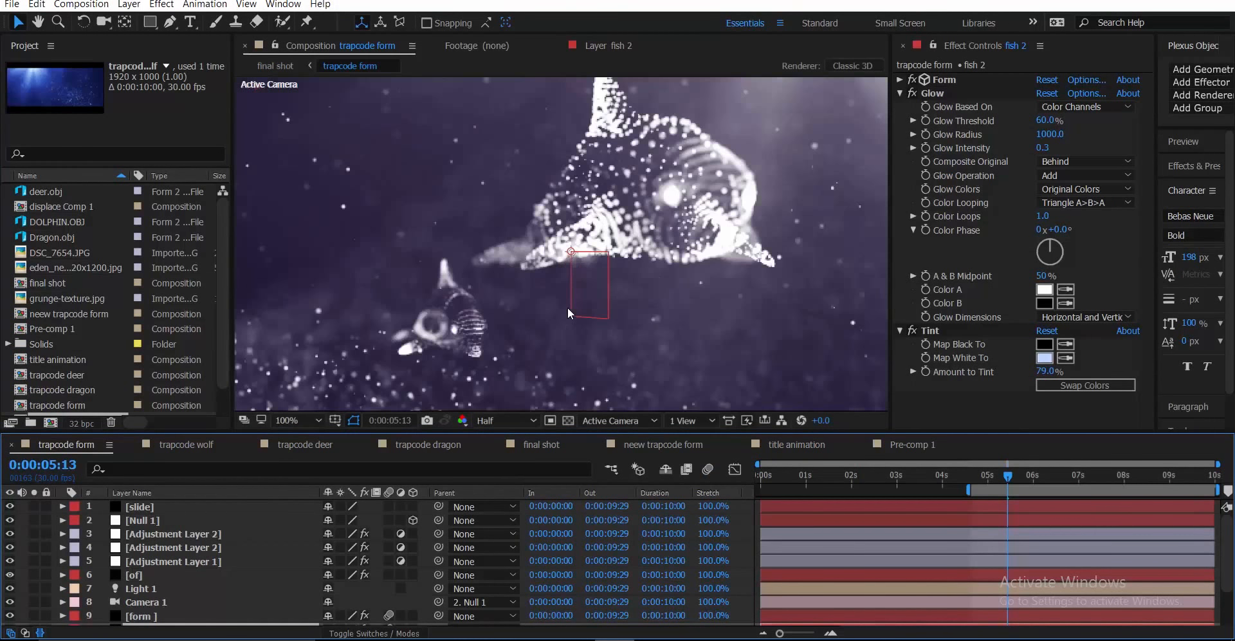
# Step: Look through the project items for the imported OBJ models and select wolf.obj
pyautogui.scroll(-2, 80, 304)
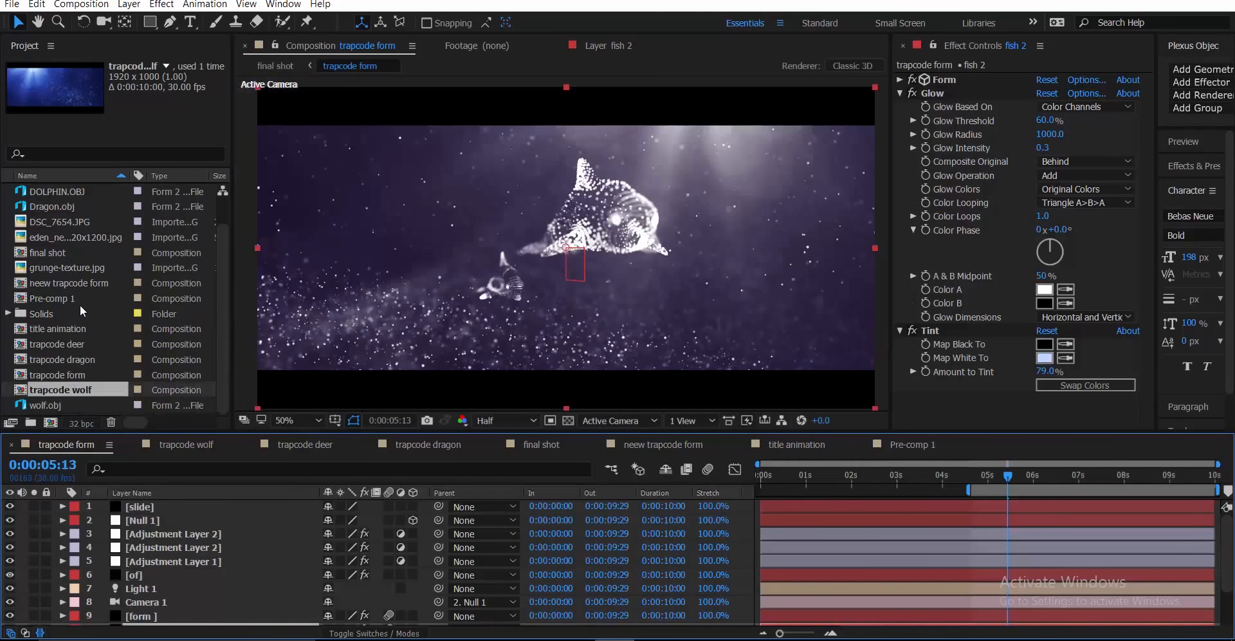
pyautogui.scroll(2, 80, 303)
pyautogui.scroll(-2, 72, 242)
pyautogui.click(67, 404)
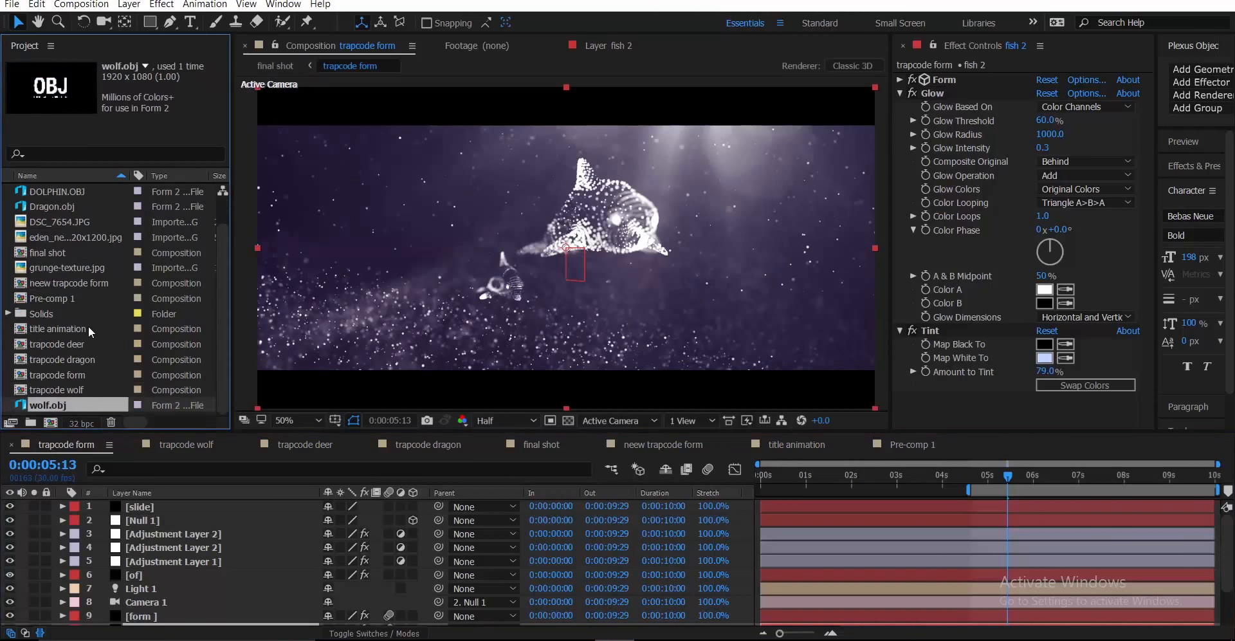
pyautogui.scroll(2, 78, 217)
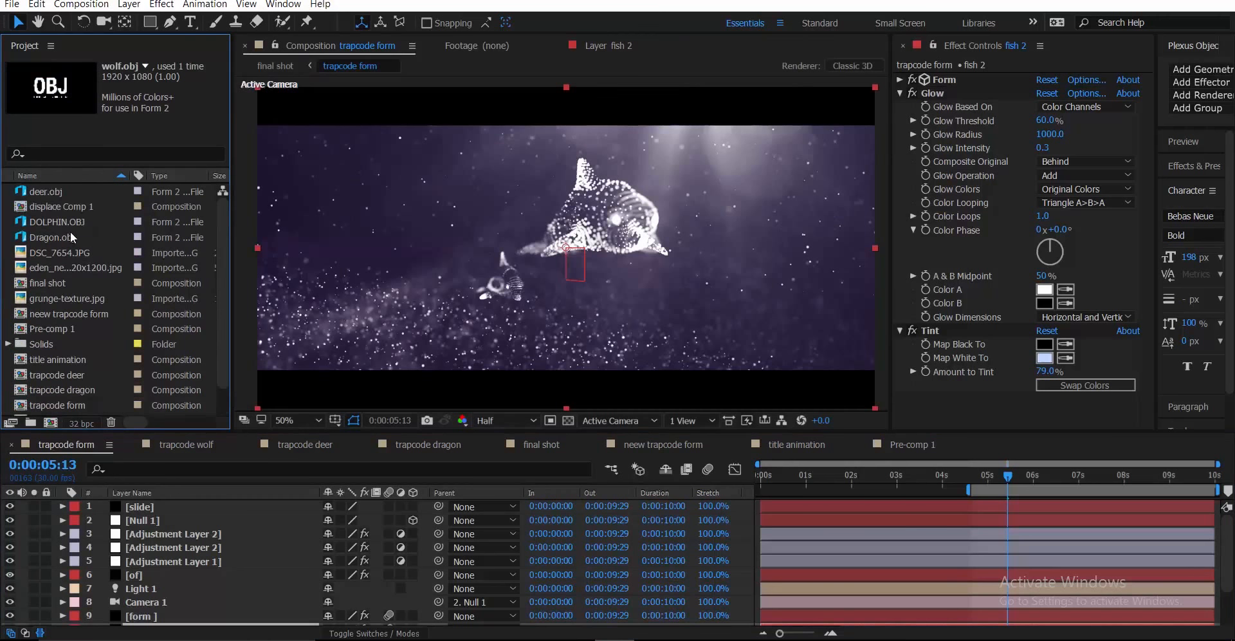
# Step: Group the four OBJ models into a new project folder named "obj"
pyautogui.scroll(-2, 76, 236)
pyautogui.scroll(2, 76, 238)
pyautogui.click(68, 233)
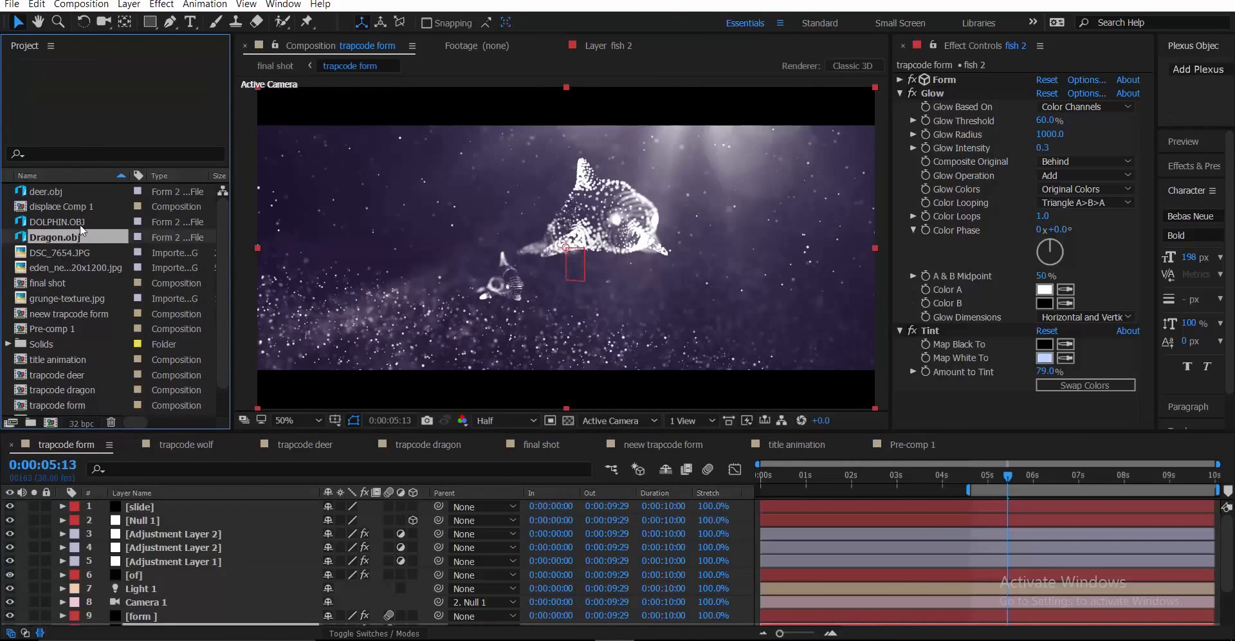
pyautogui.click(28, 422)
pyautogui.write('obj')
pyautogui.press('Return')
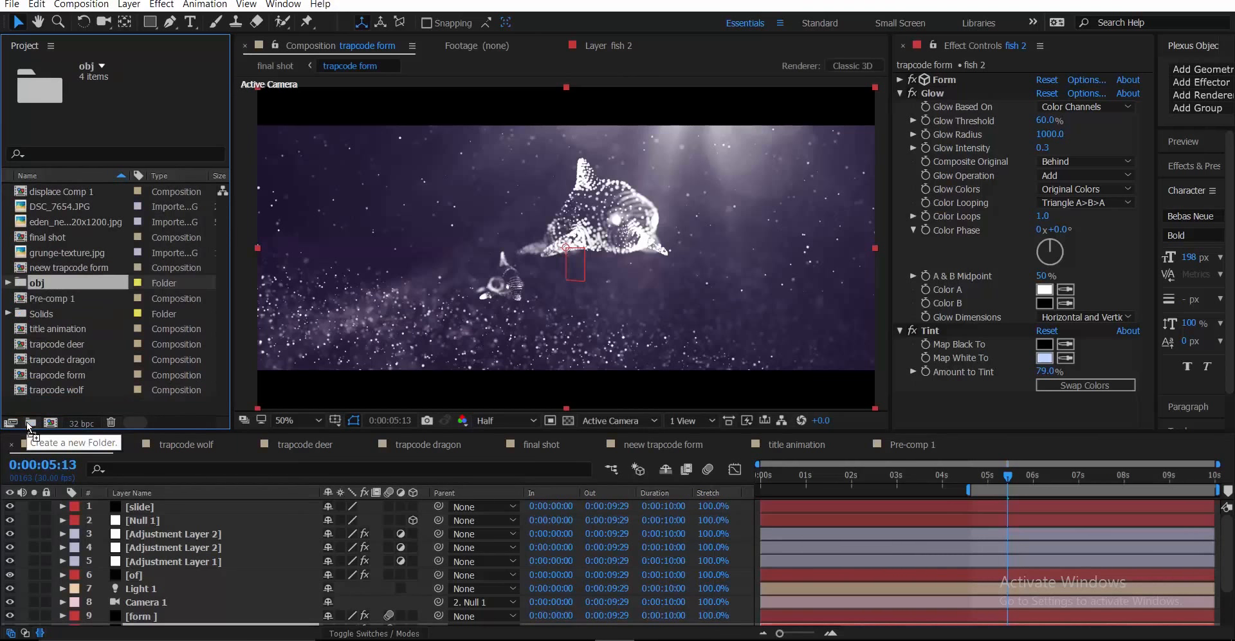
# Step: Group all compositions and image files in the project into a new folder named "comps"
pyautogui.click(63, 266)
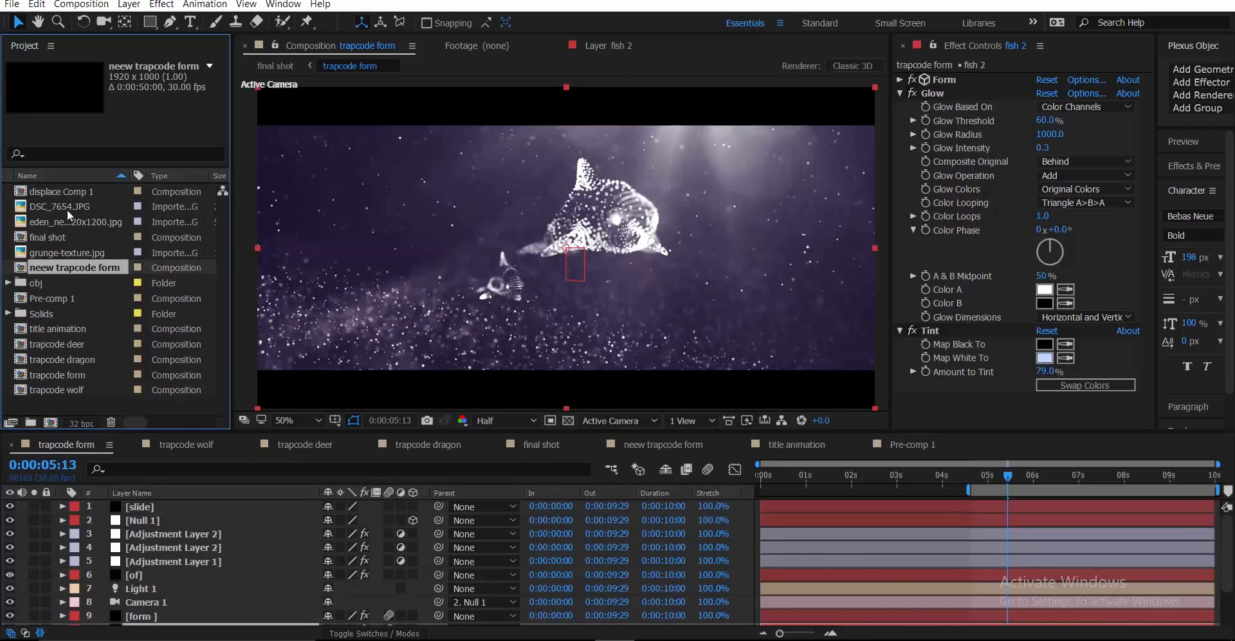
pyautogui.keyDown('shift'); pyautogui.click(65, 185); pyautogui.keyUp('shift')
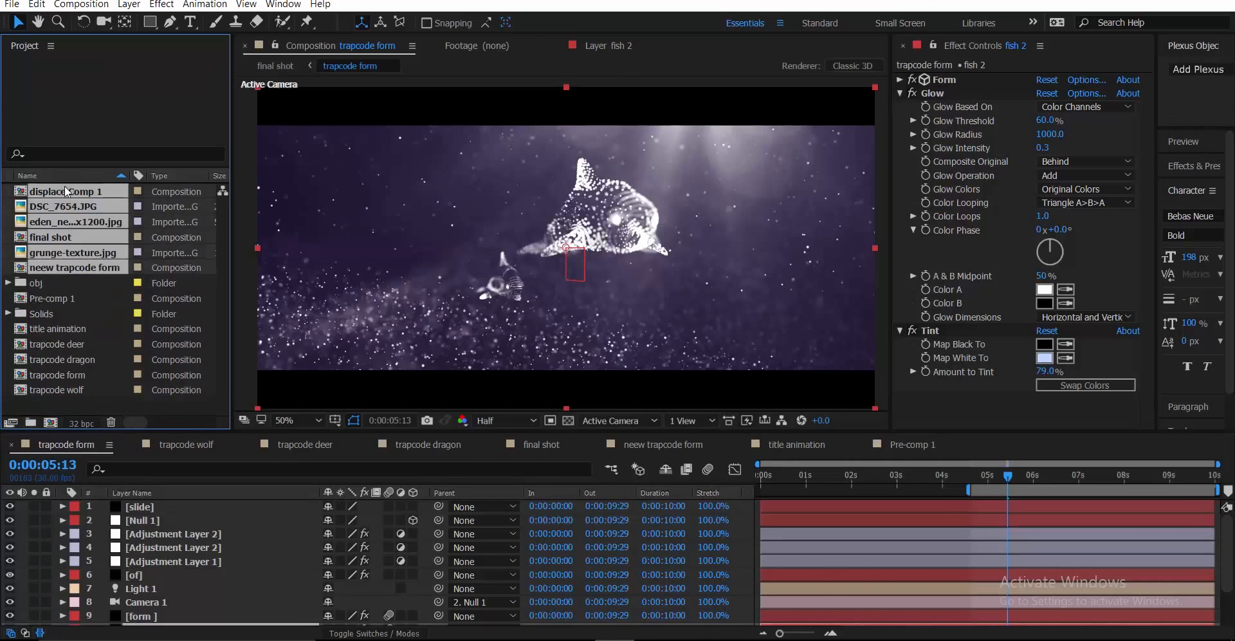
pyautogui.keyDown('ctrl'); pyautogui.click(55, 300); pyautogui.keyUp('ctrl')
pyautogui.keyDown('ctrl'); pyautogui.click(63, 340); pyautogui.keyUp('ctrl')
pyautogui.keyDown('ctrl'); pyautogui.click(65, 327); pyautogui.keyUp('ctrl')
pyautogui.keyDown('ctrl'); pyautogui.click(69, 358); pyautogui.keyUp('ctrl')
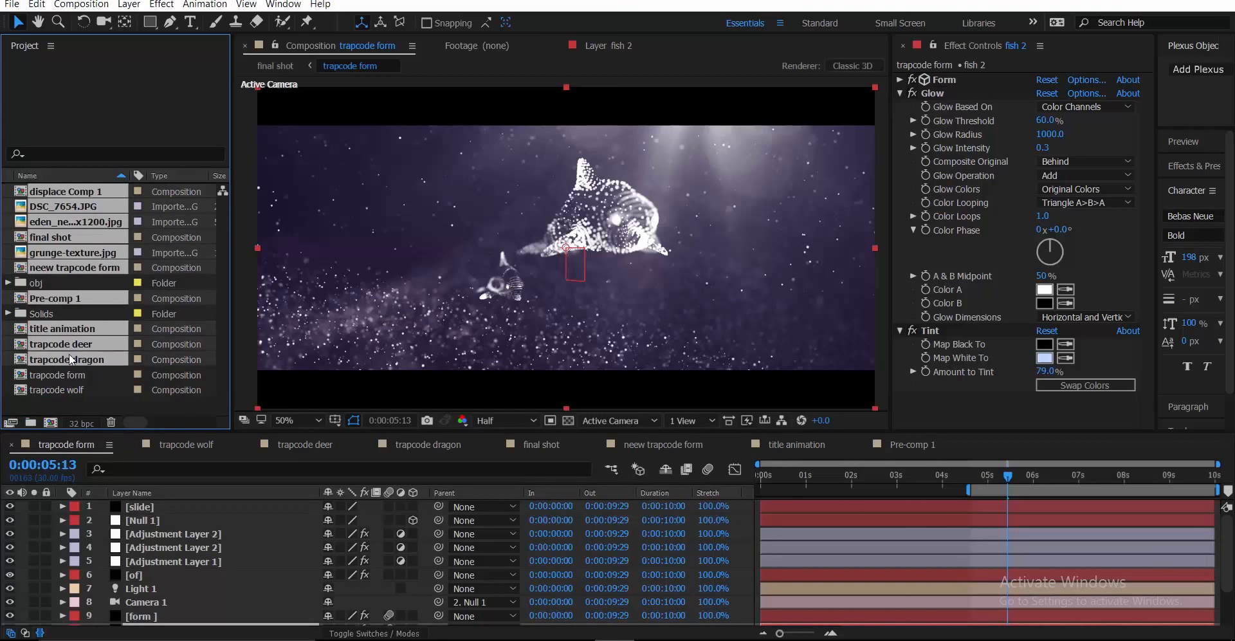
pyautogui.keyDown('ctrl'); pyautogui.click(70, 374); pyautogui.keyUp('ctrl')
pyautogui.keyDown('ctrl'); pyautogui.click(68, 388); pyautogui.keyUp('ctrl')
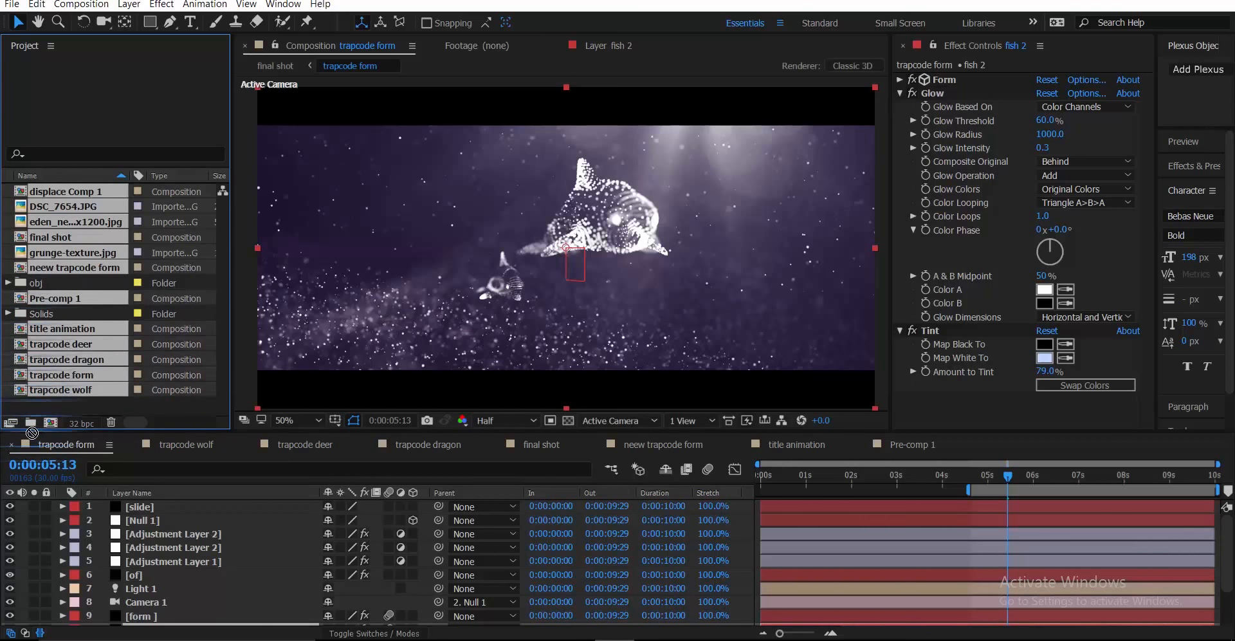
pyautogui.moveTo(32, 432); pyautogui.dragTo(35, 430)
pyautogui.write('comps')
pyautogui.press('Return')
pyautogui.click(47, 407)
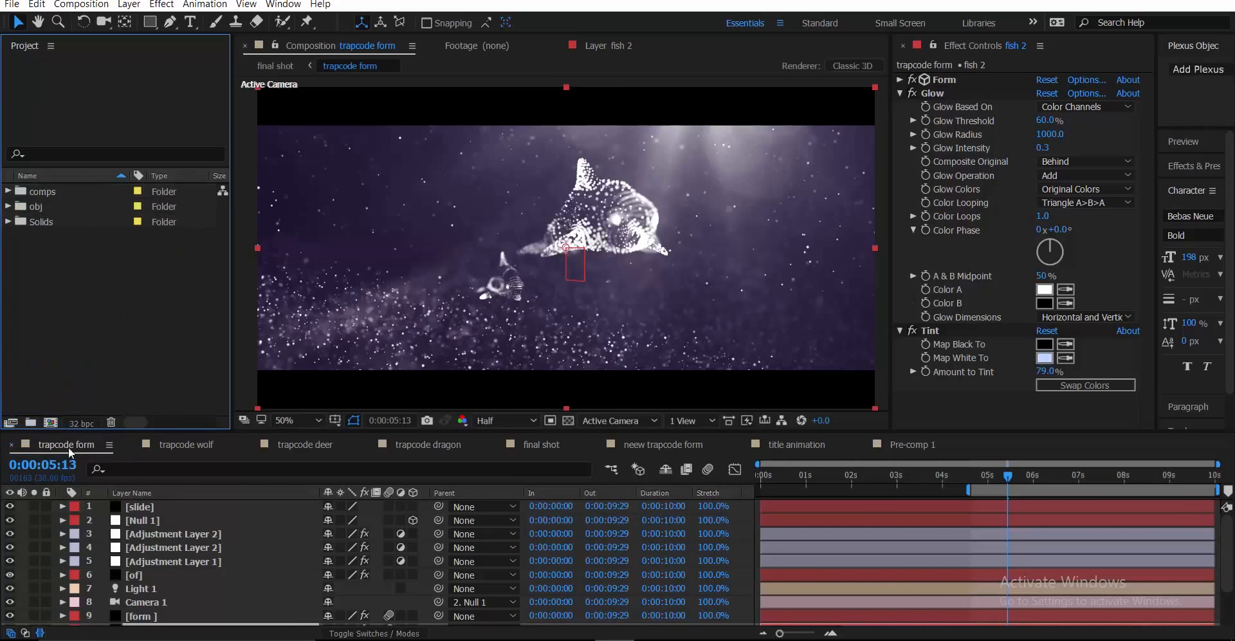
# Step: Close all open composition timelines and create a 1920 x 1000, 30 fps, 50-second composition named "nnew obj"
pyautogui.click(12, 445)
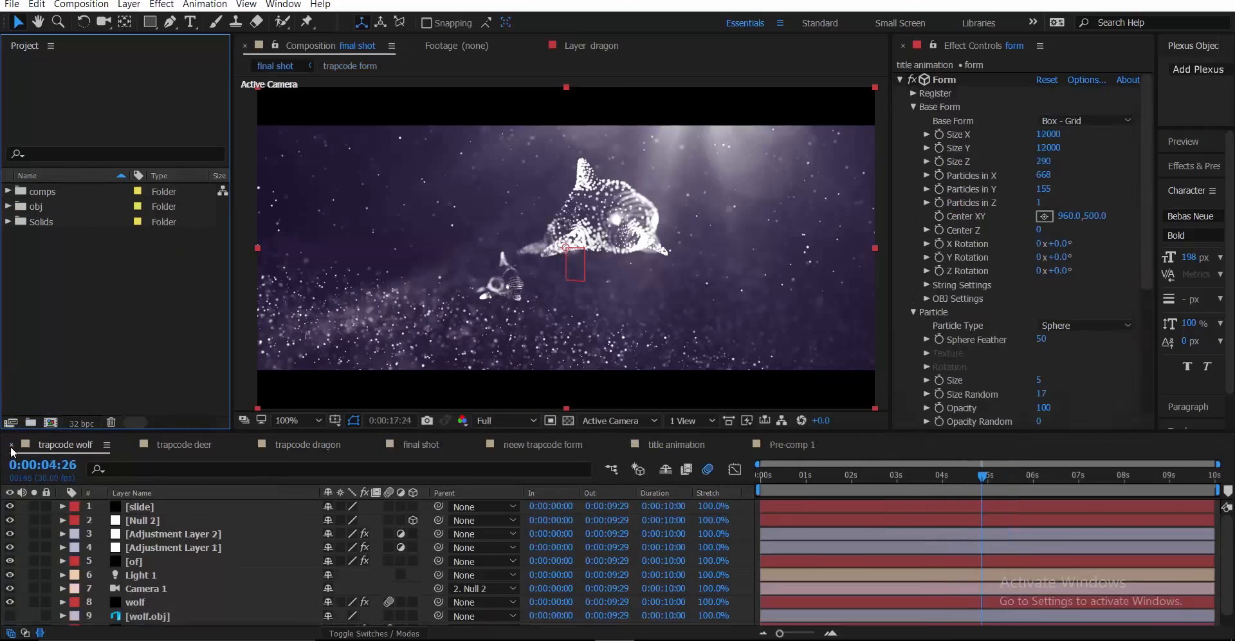
pyautogui.click(12, 445)
pyautogui.click(11, 445)
pyautogui.click(12, 445)
pyautogui.click(12, 445)
pyautogui.click(12, 444)
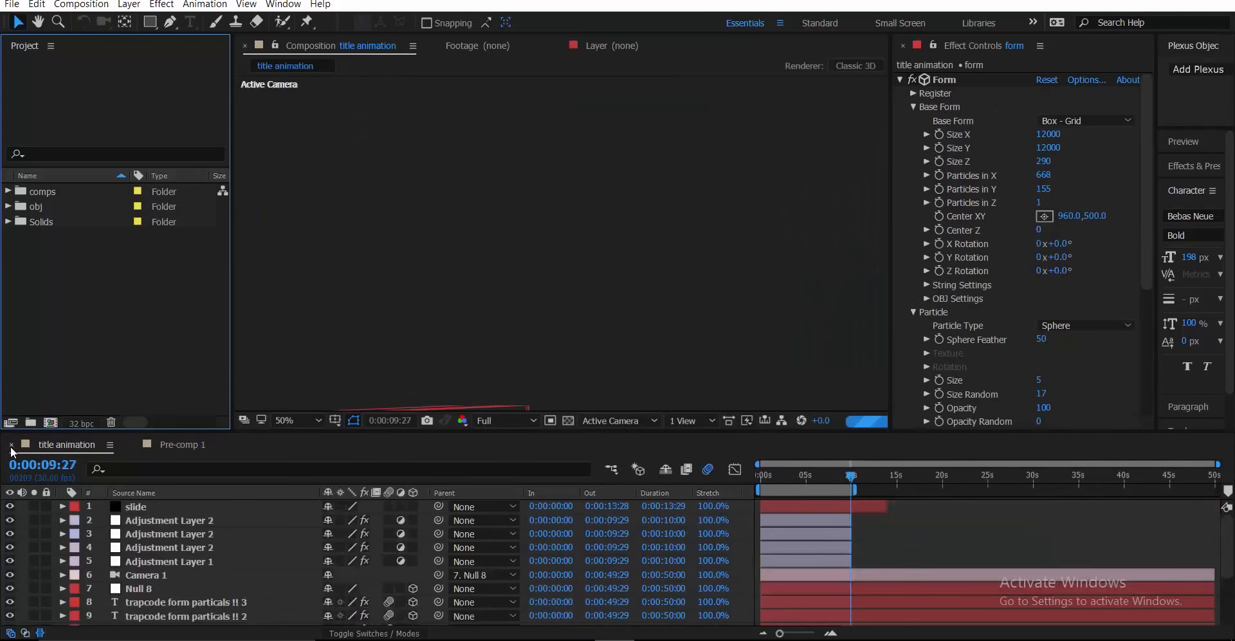
pyautogui.click(11, 444)
pyautogui.click(12, 445)
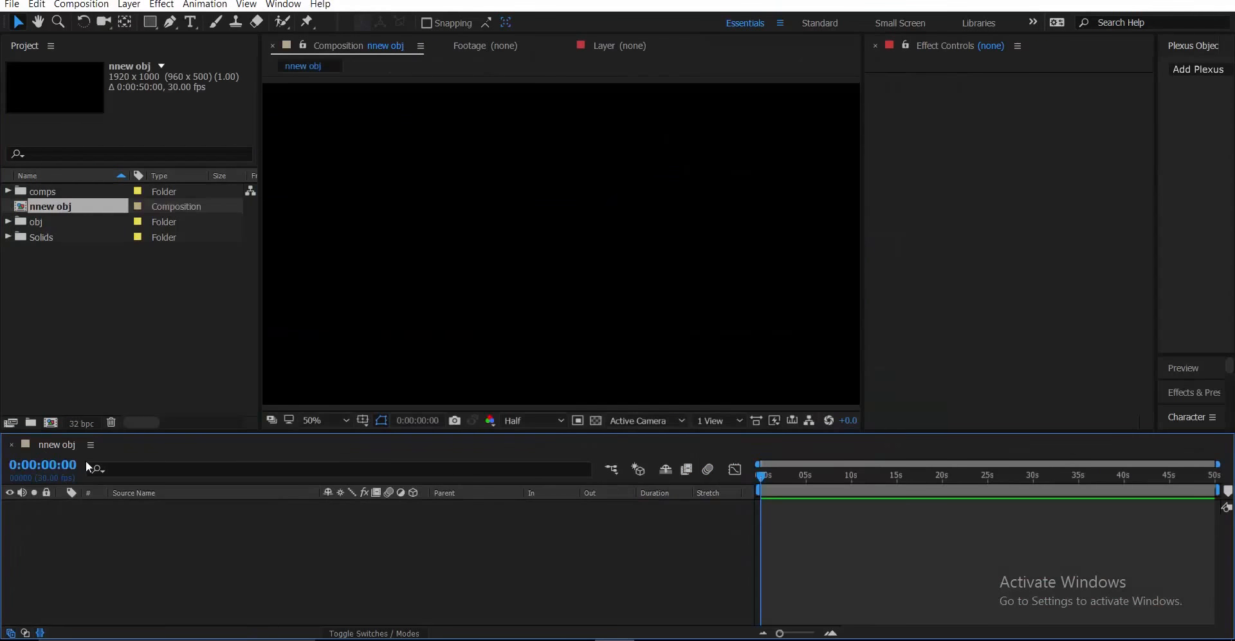
# Step: Add DOLPHIN.OBJ from the obj folder to the nnew obj composition as a layer and hide that layer
pyautogui.click(8, 221)
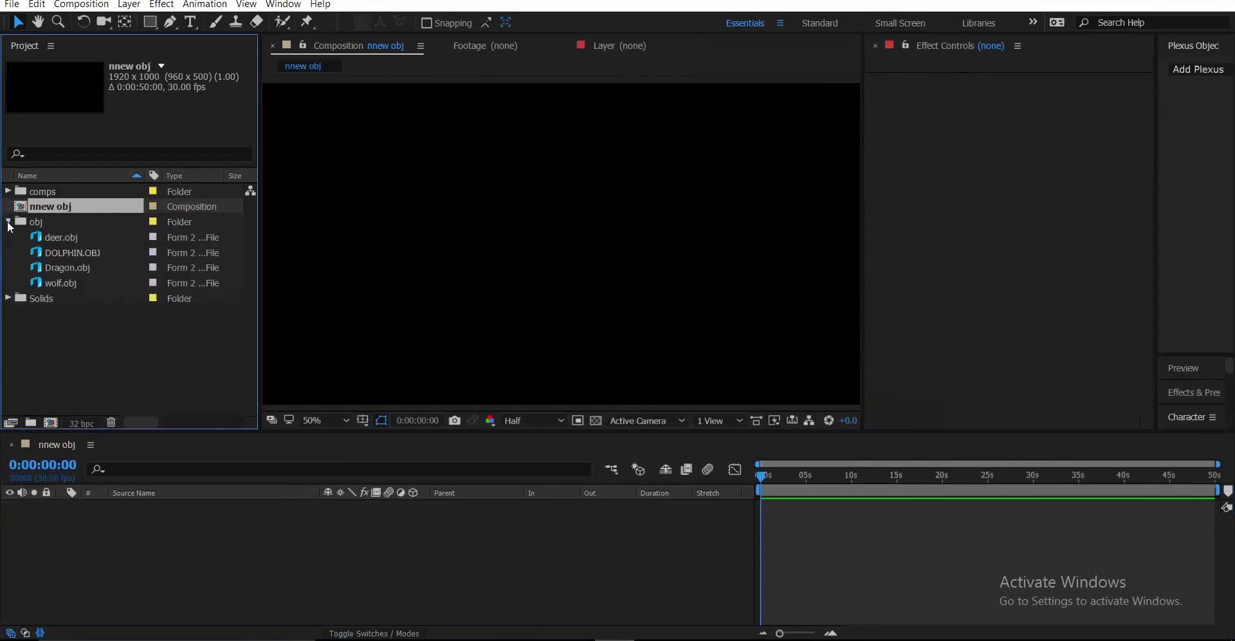
pyautogui.click(65, 236)
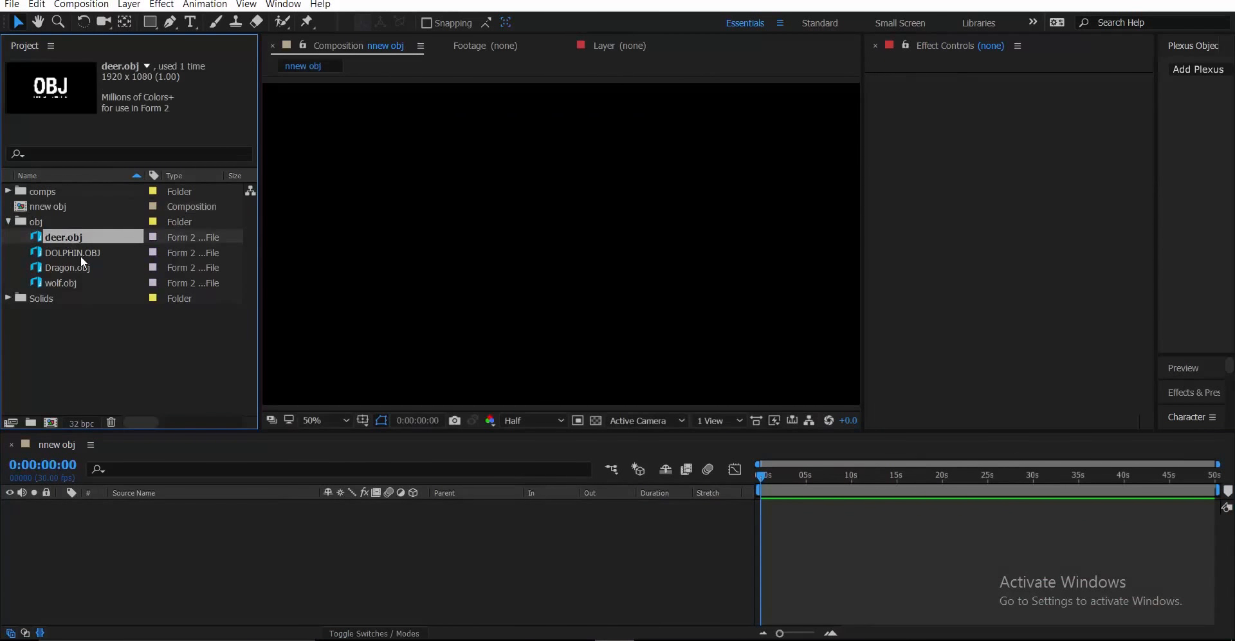
pyautogui.click(78, 254)
pyautogui.click(82, 269)
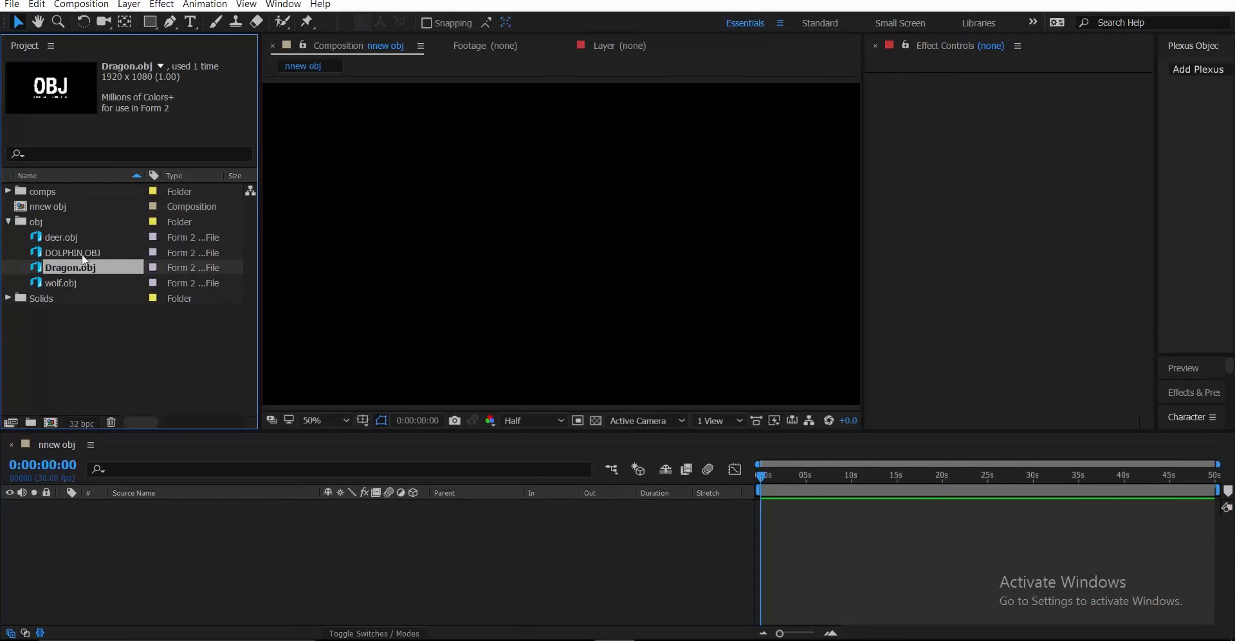
pyautogui.click(81, 253)
pyautogui.click(85, 269)
pyautogui.click(76, 283)
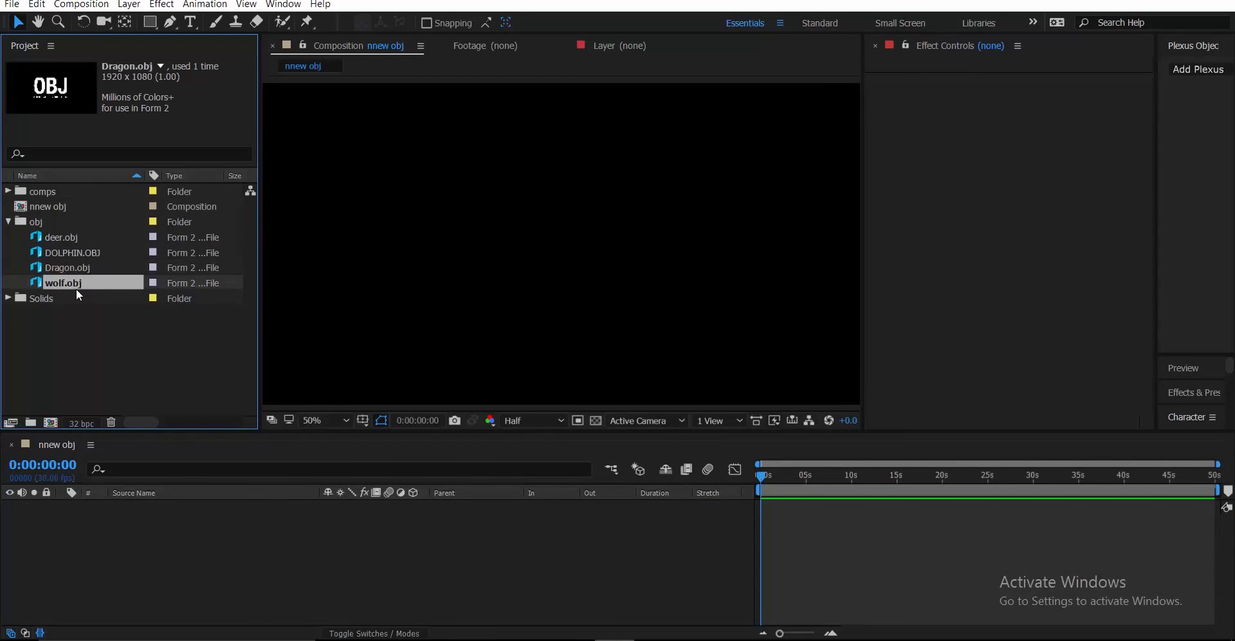
pyautogui.click(73, 238)
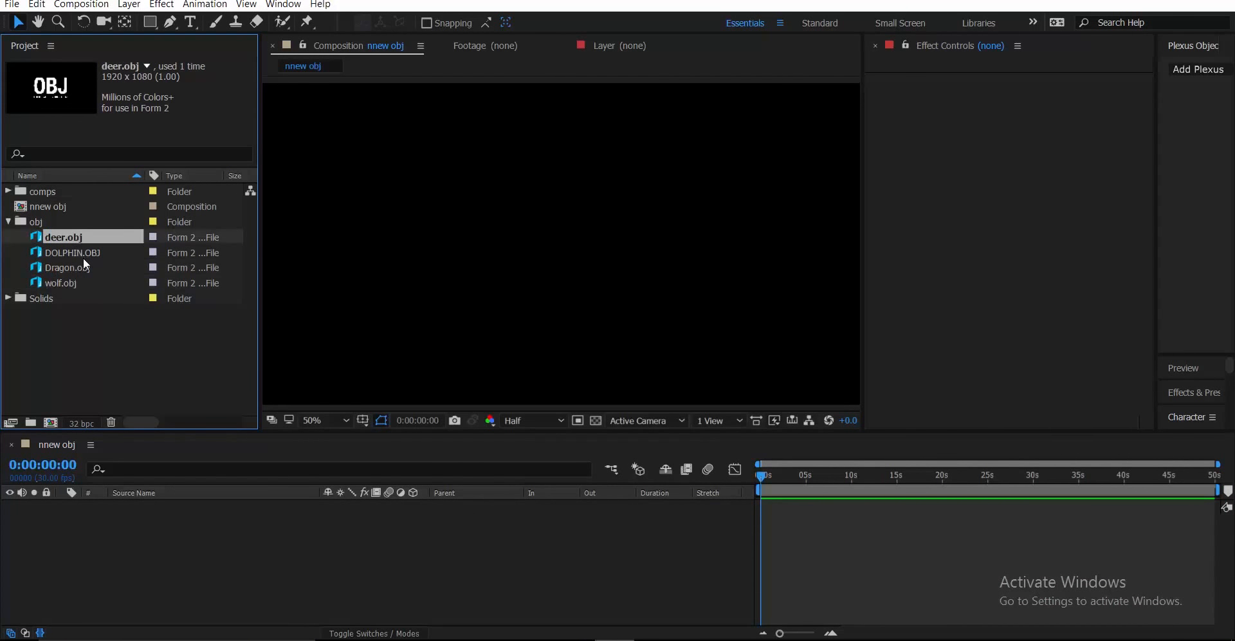
pyautogui.click(83, 256)
pyautogui.moveTo(76, 255); pyautogui.dragTo(190, 551)
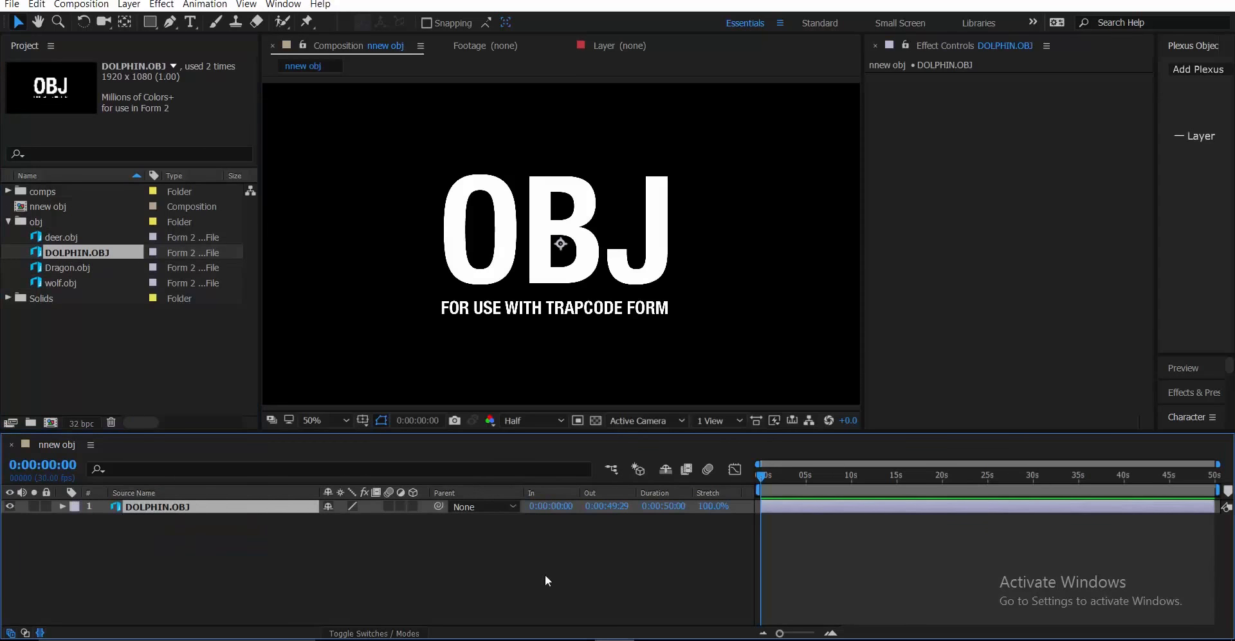
pyautogui.click(121, 556)
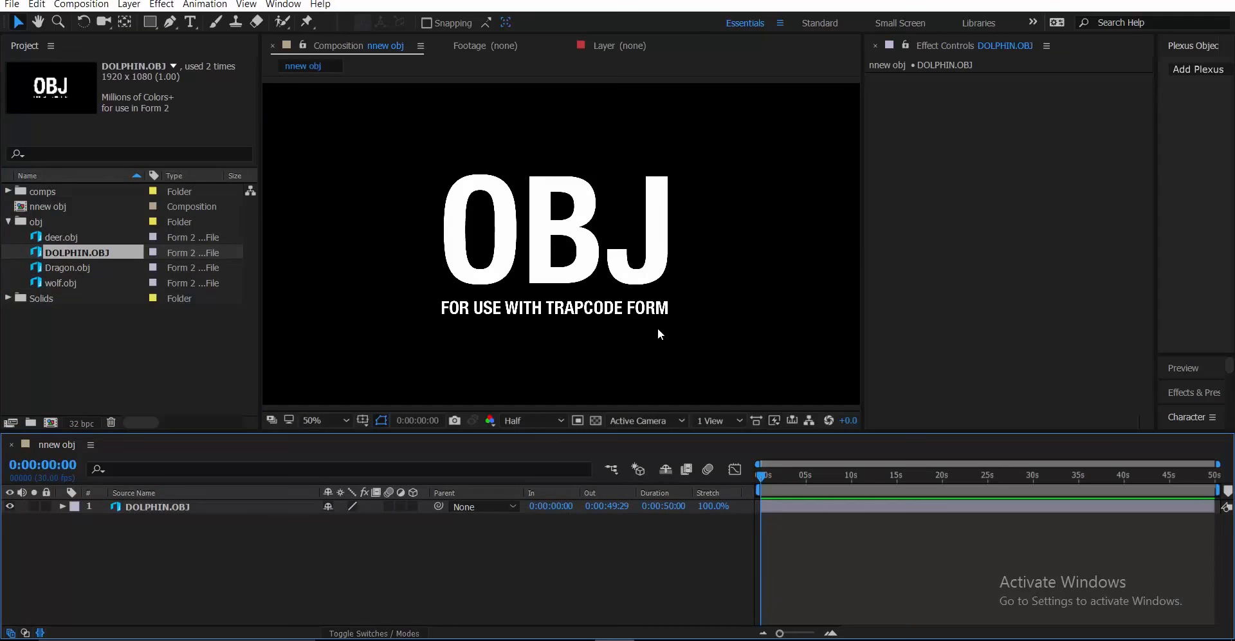
pyautogui.click(10, 506)
# Step: Create a new solid layer named "form" in the nnew obj composition
pyautogui.rightClick(53, 561)
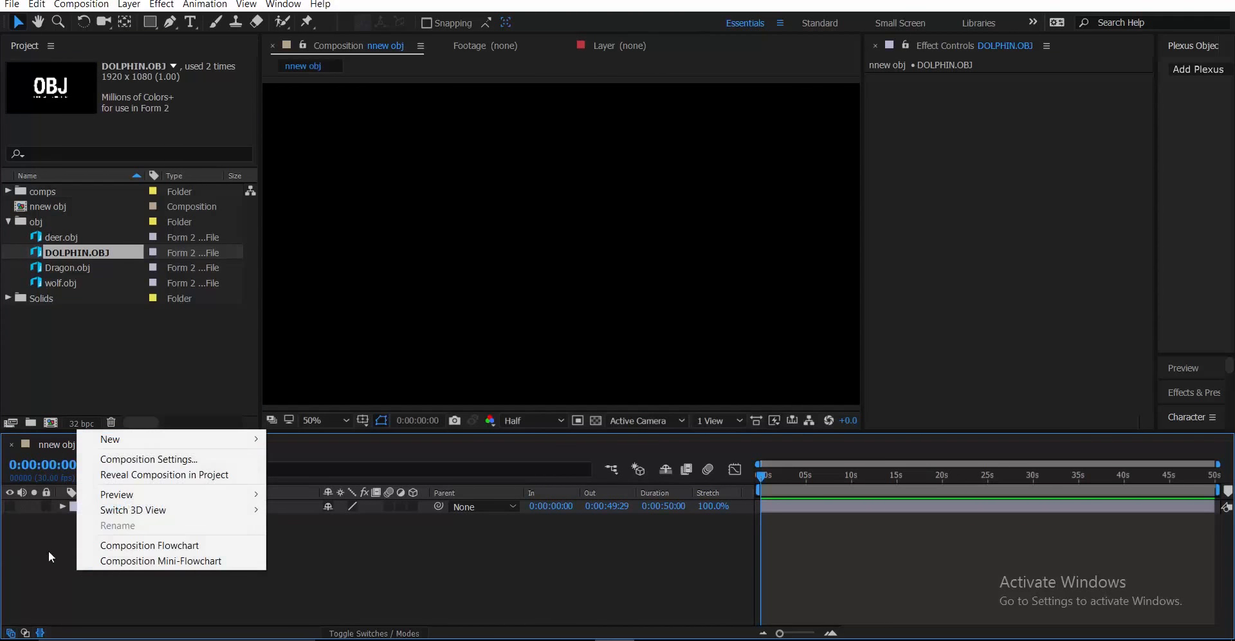
pyautogui.click(32, 534)
pyautogui.rightClick(156, 549)
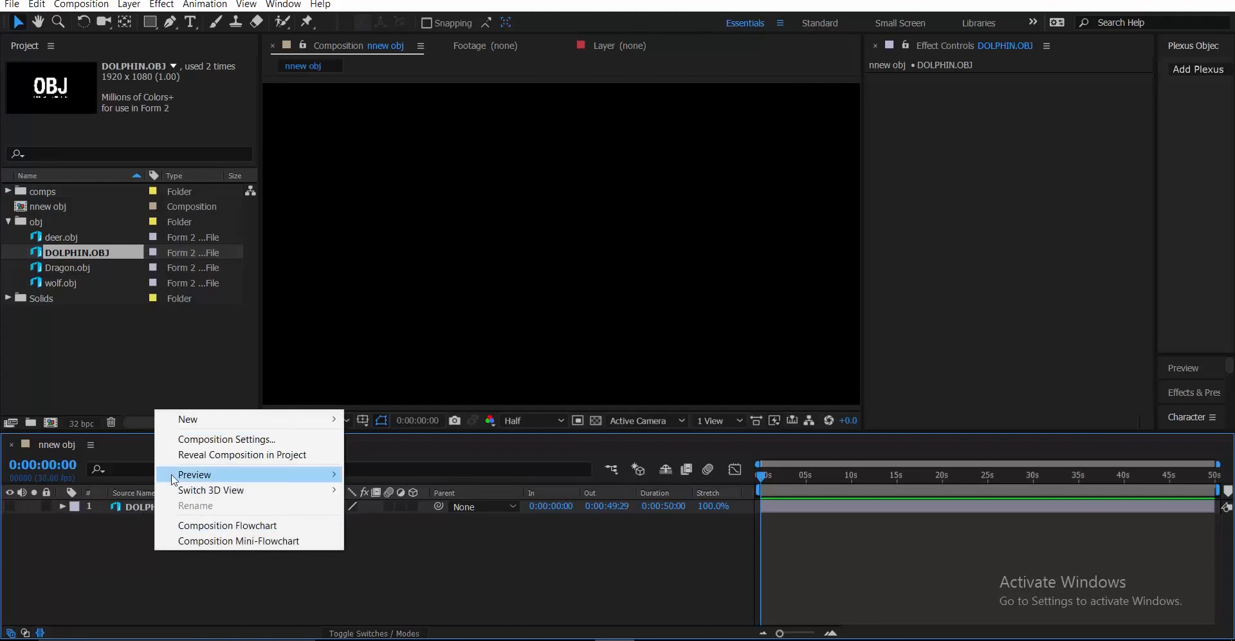
pyautogui.moveTo(207, 429)
pyautogui.click(410, 453)
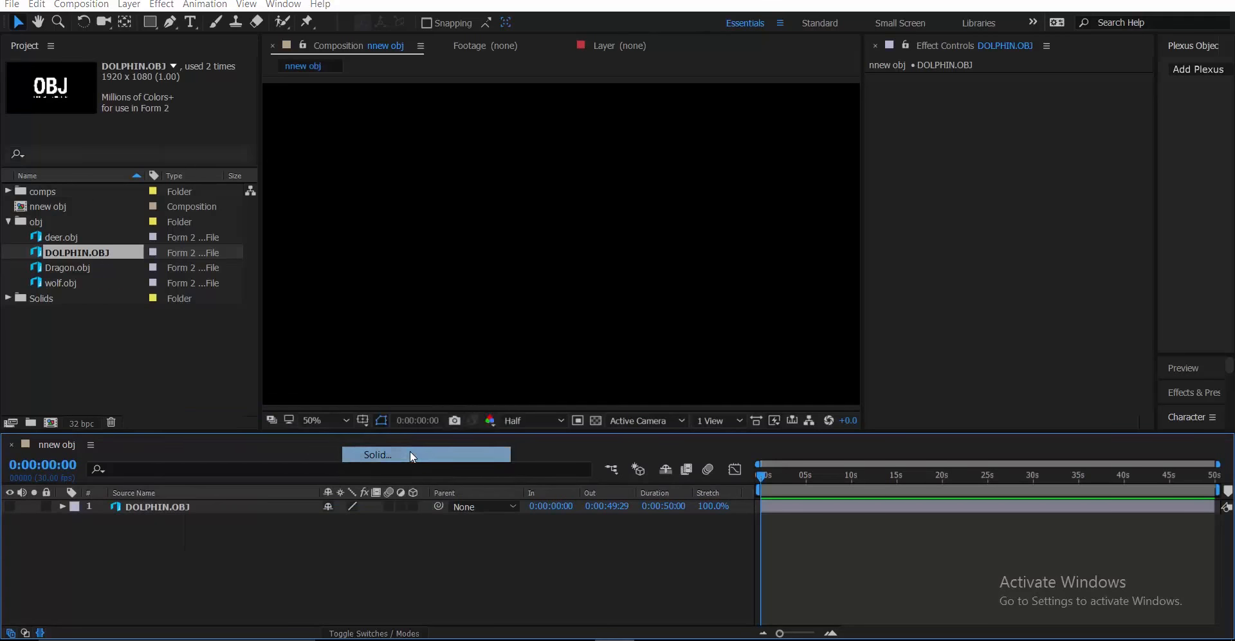
pyautogui.write('form')
pyautogui.press('Return')
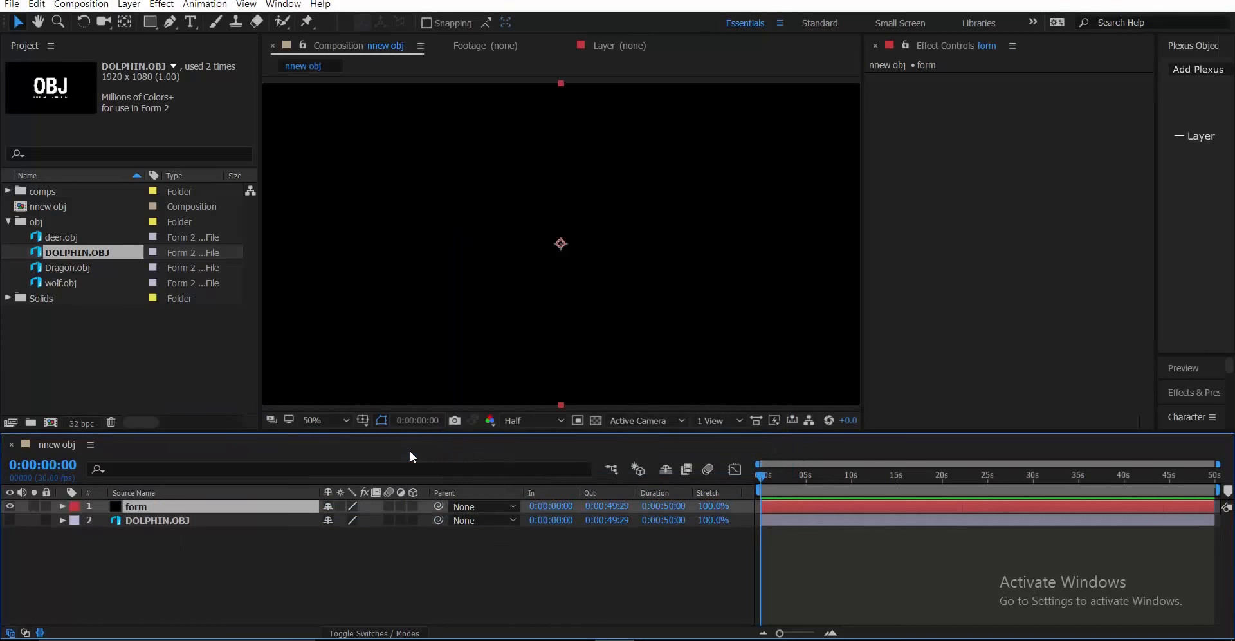
# Step: Apply the Form effect to the form solid
pyautogui.hotkey('ctrl', 'space')
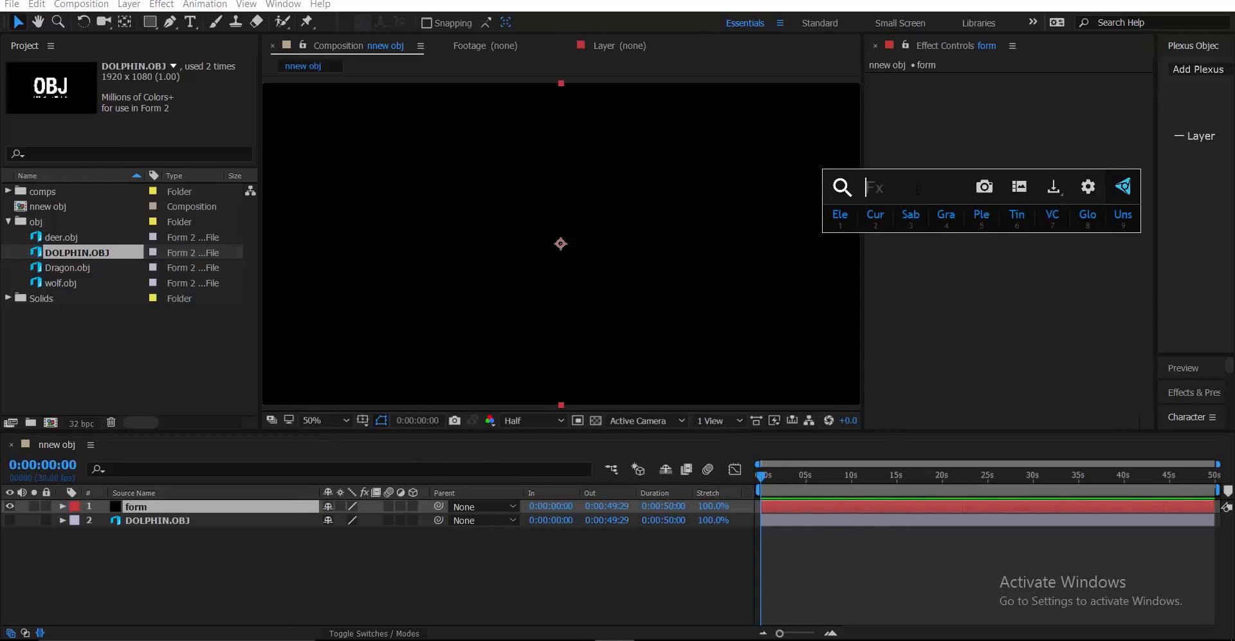
pyautogui.write('form')
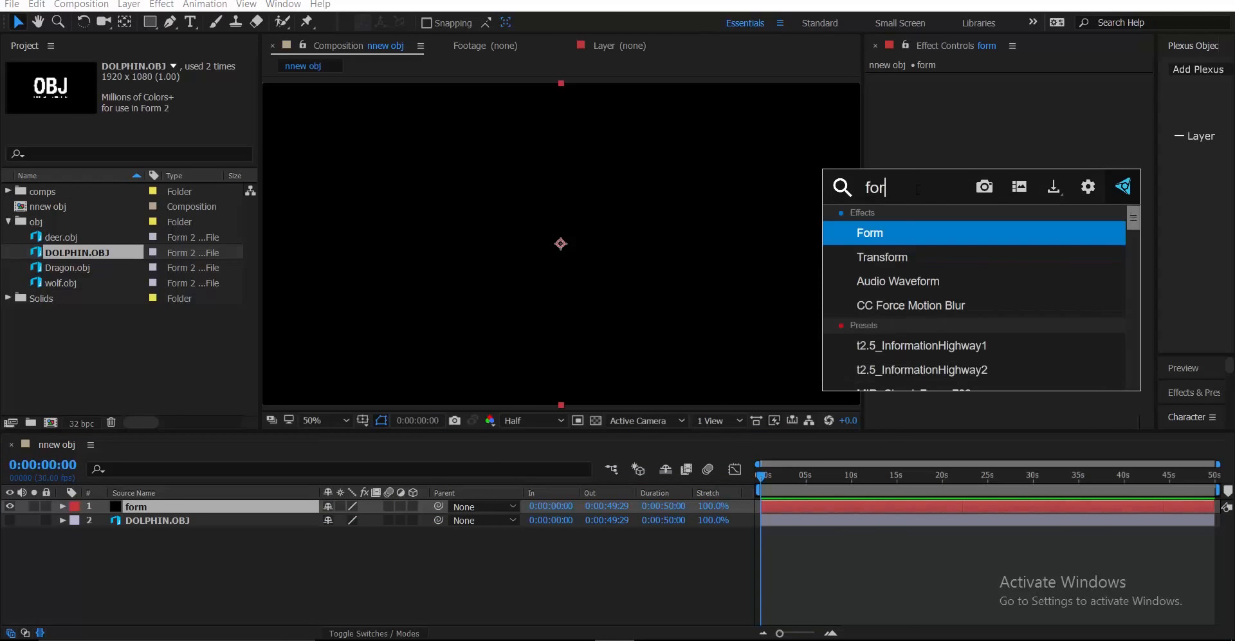
pyautogui.click(920, 225)
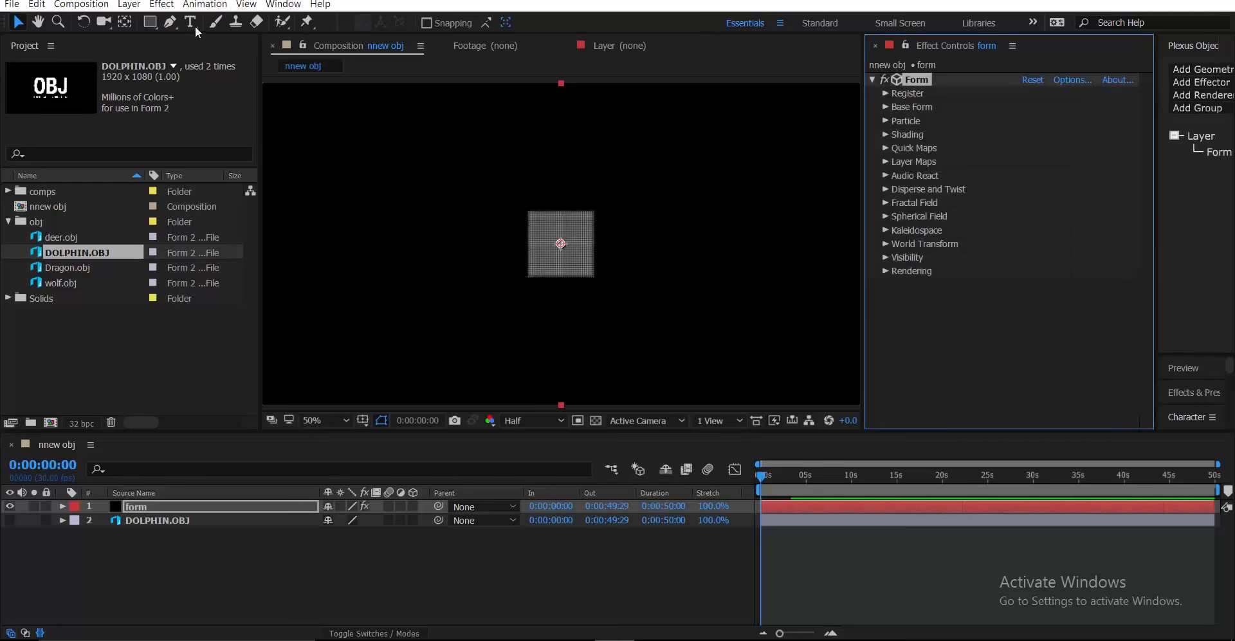
pyautogui.click(161, 4)
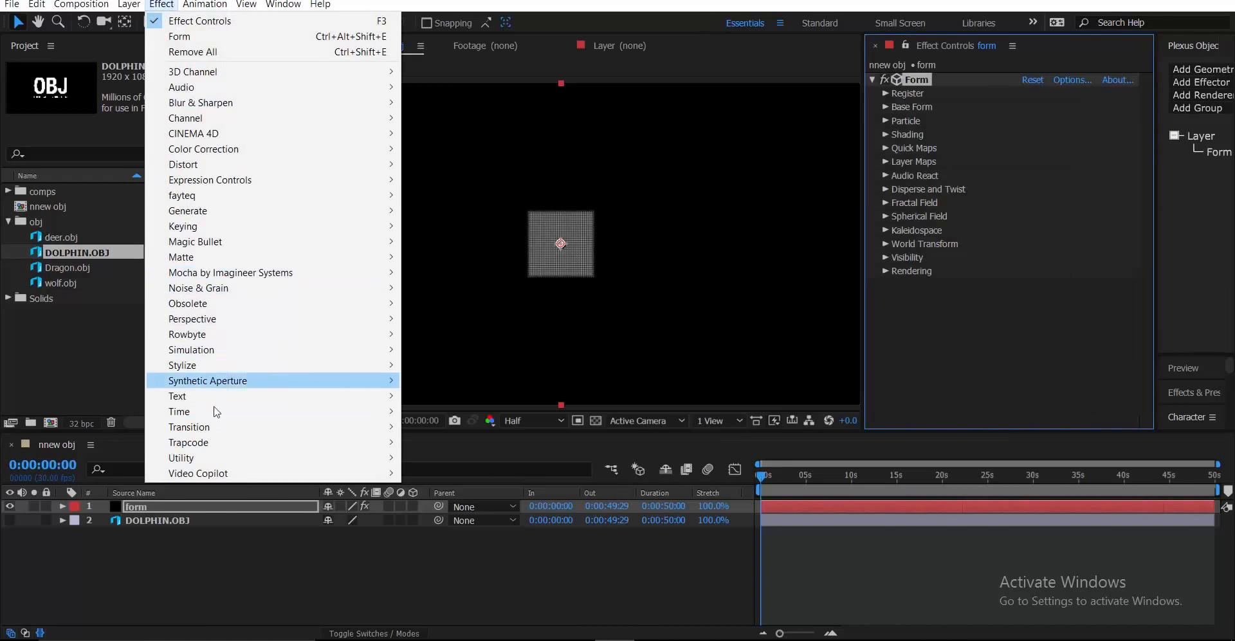
pyautogui.moveTo(347, 445)
pyautogui.click(210, 562)
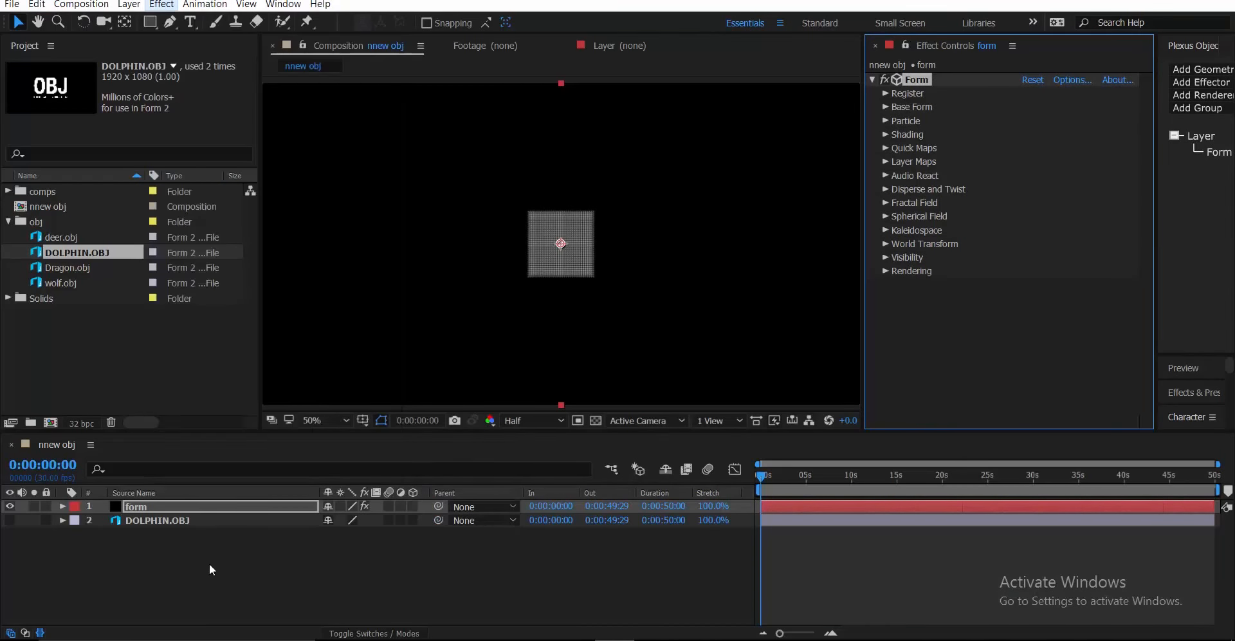
# Step: Set the Form effect's Base Form to OBJ Model and use the DOLPHIN.OBJ layer as its 3D model
pyautogui.click(180, 505)
pyautogui.click(886, 107)
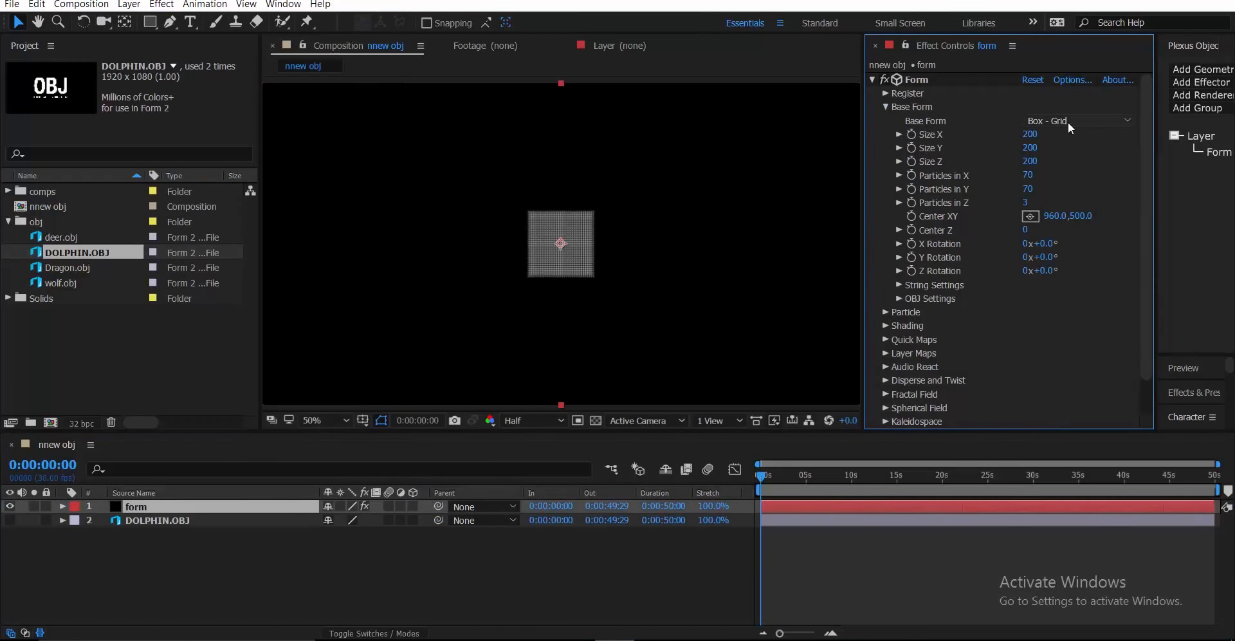
pyautogui.click(1068, 121)
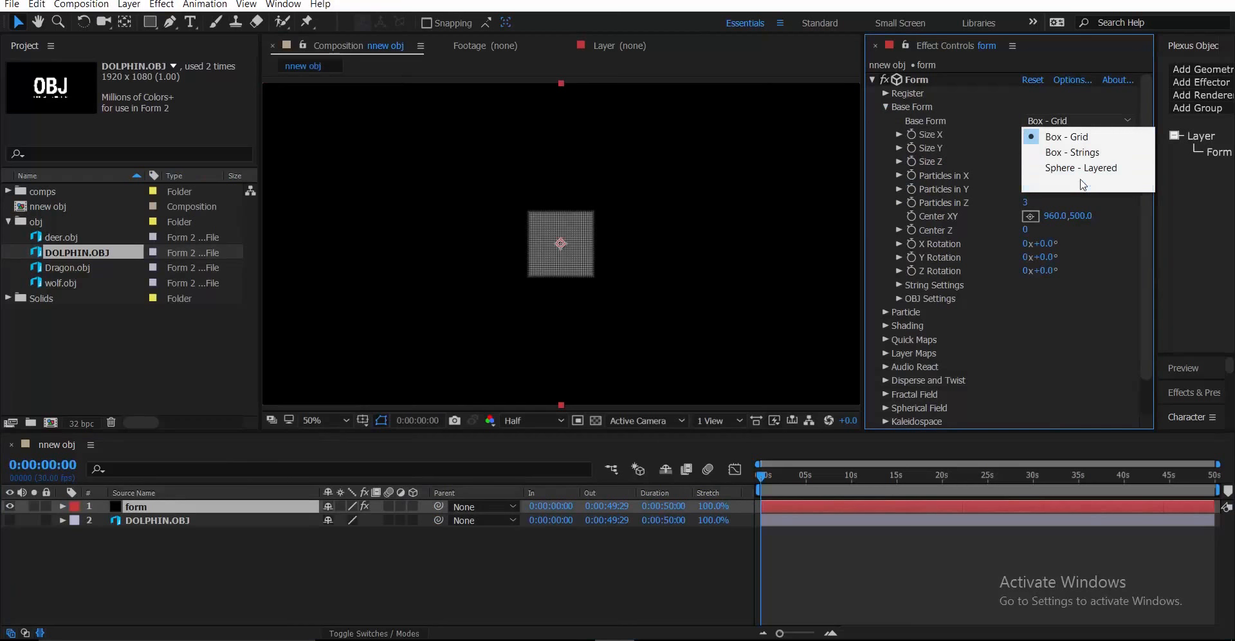
pyautogui.click(1083, 184)
pyautogui.click(900, 299)
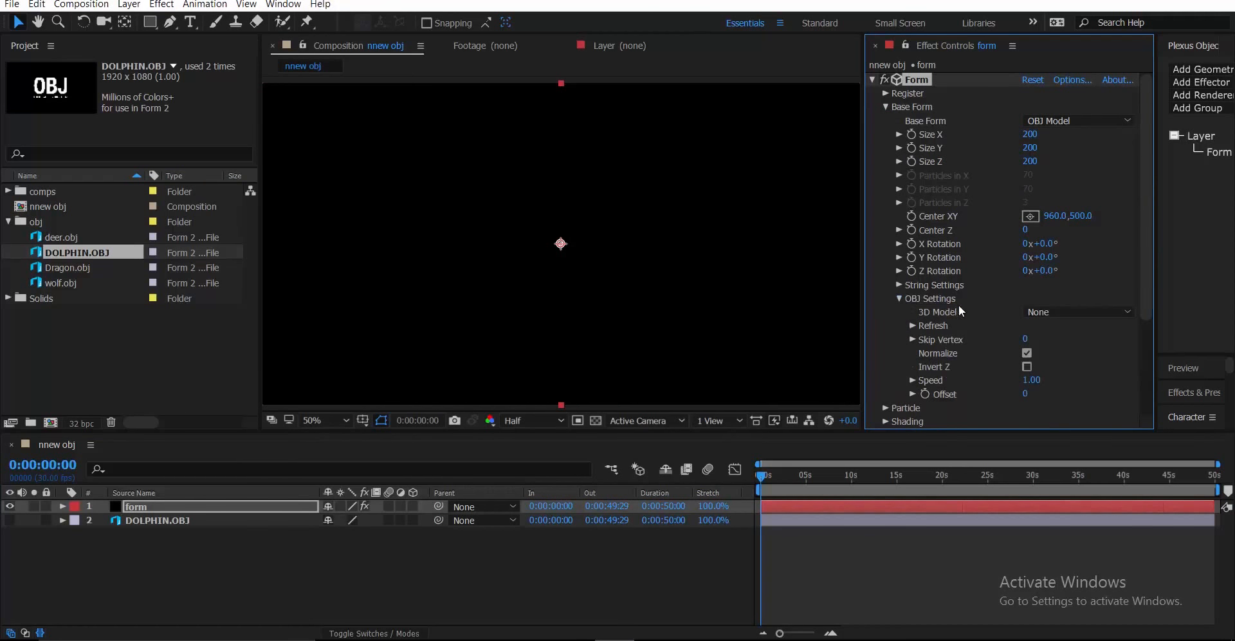
pyautogui.click(1038, 311)
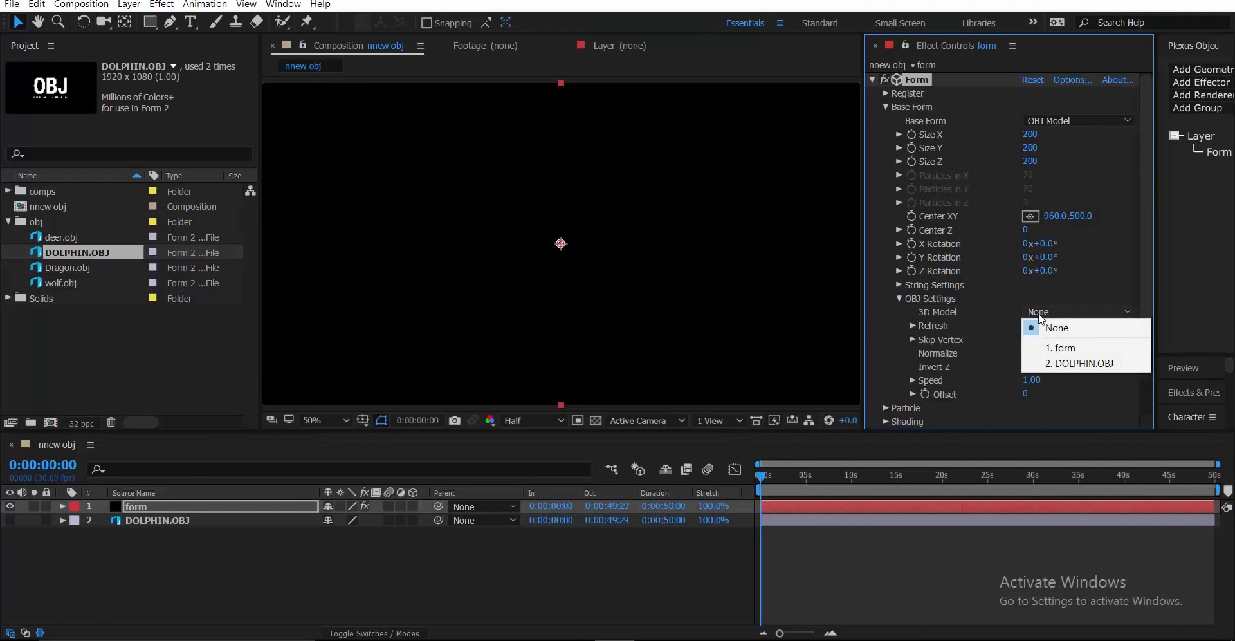
pyautogui.click(1055, 364)
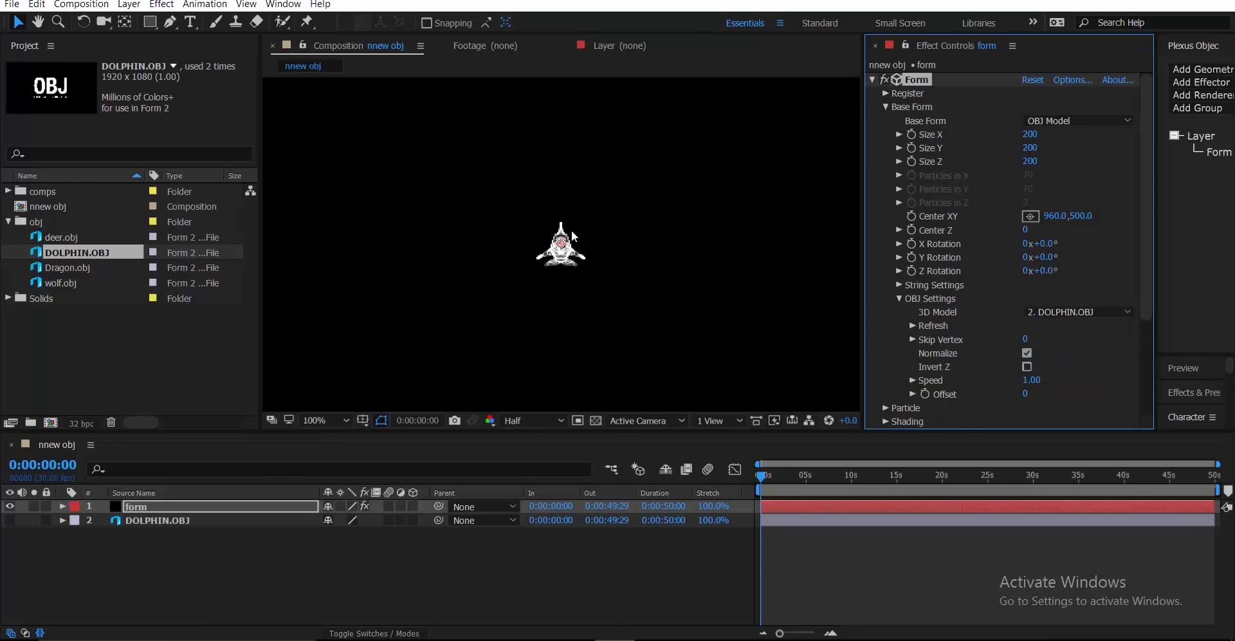
# Step: Set the dolphin's Base Form Size X, Size Y and Size Z to 1200 each
pyautogui.scroll(1, 571, 231)
pyautogui.click(1032, 135)
pyautogui.write('1200')
pyautogui.press('Return')
pyautogui.click(1032, 148)
pyautogui.write('1200')
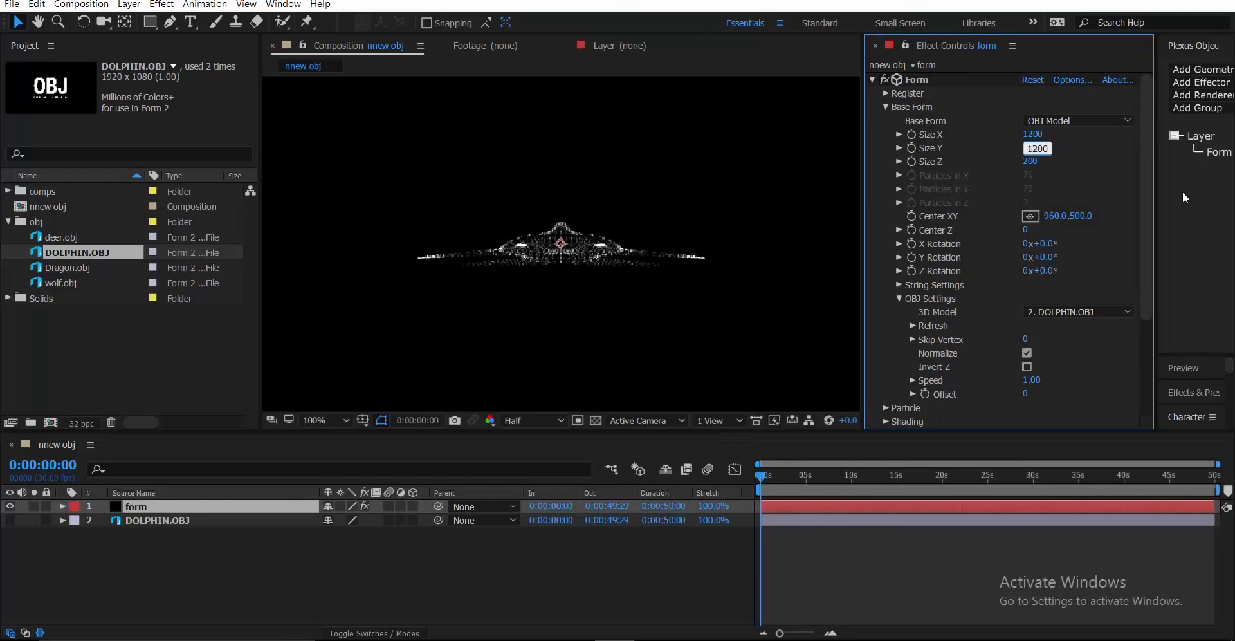
pyautogui.press('Return')
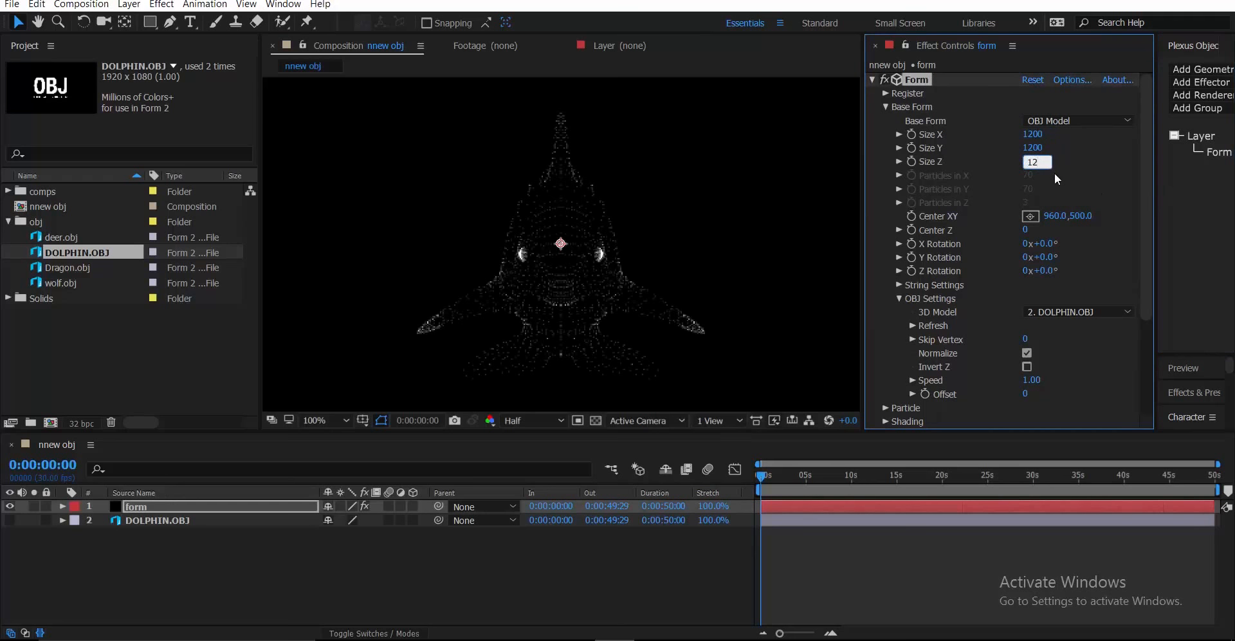
pyautogui.write('1200')
pyautogui.press('Return')
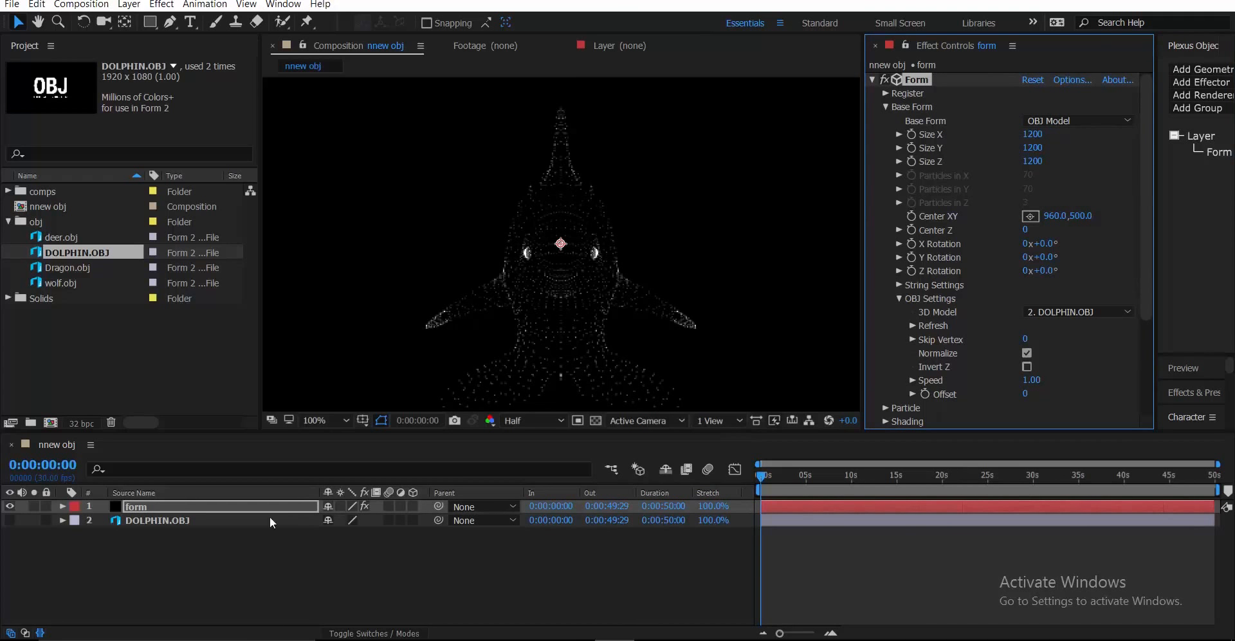
# Step: Add a two-node 35mm camera named Camera 1 to the nnew obj composition
pyautogui.rightClick(230, 591)
pyautogui.moveTo(297, 459)
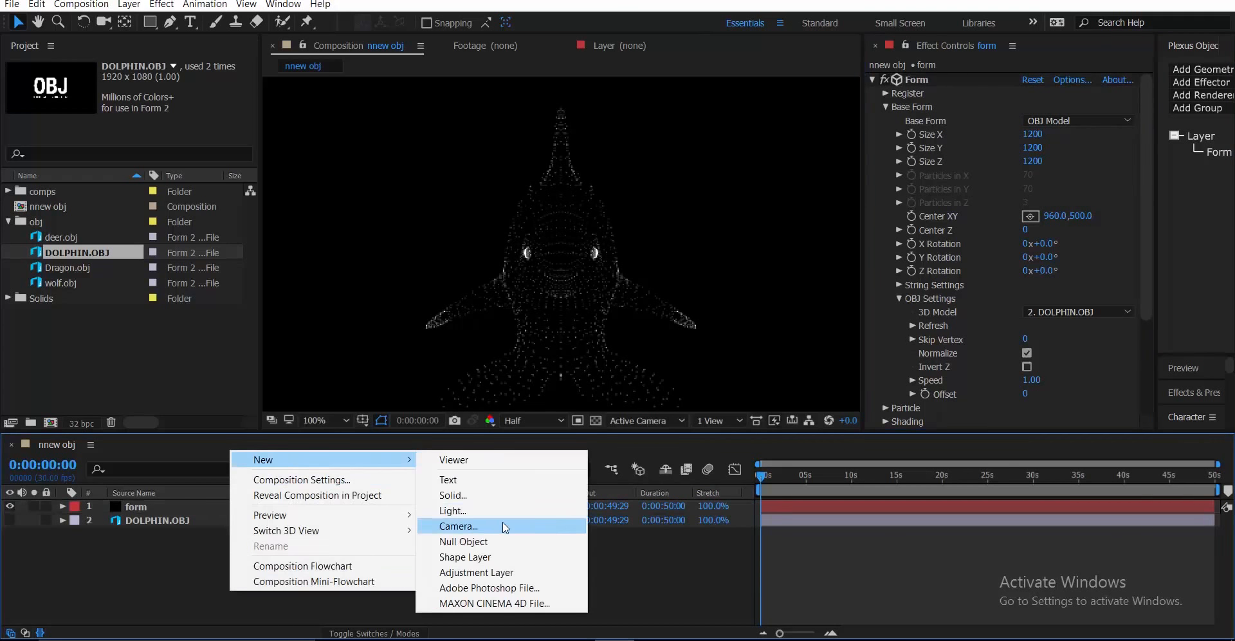
pyautogui.click(505, 528)
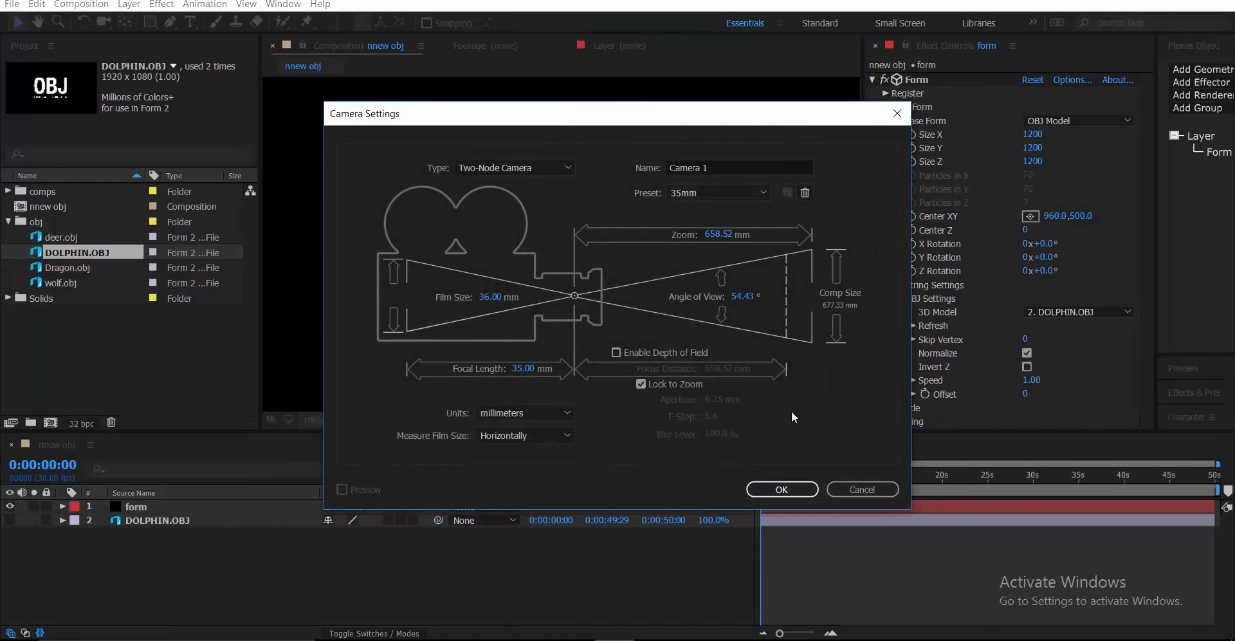
pyautogui.click(779, 490)
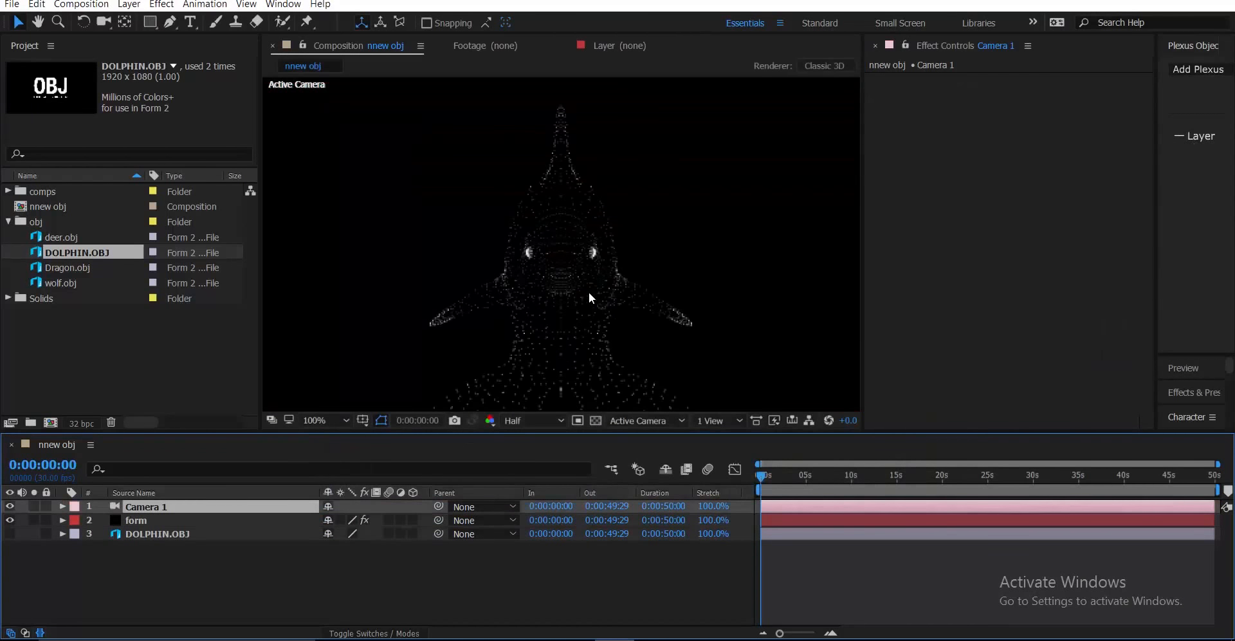
# Step: Orbit the camera around the particle dolphin to see its whole body from the front side
pyautogui.press('c')
pyautogui.moveTo(608, 282); pyautogui.dragTo(547, 249)
pyautogui.scroll(2, 517, 234)
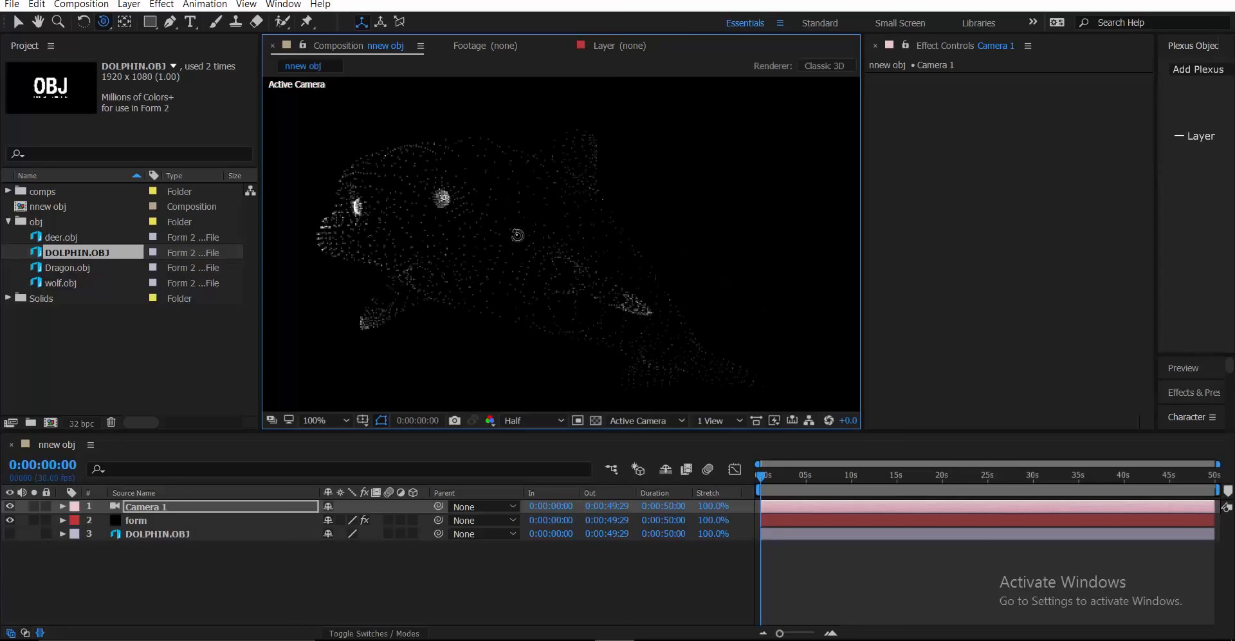
pyautogui.scroll(-2, 518, 235)
# Step: Turn on Invert Z in the form layer's OBJ Settings and orbit the camera to a side view of the dolphin
pyautogui.click(159, 522)
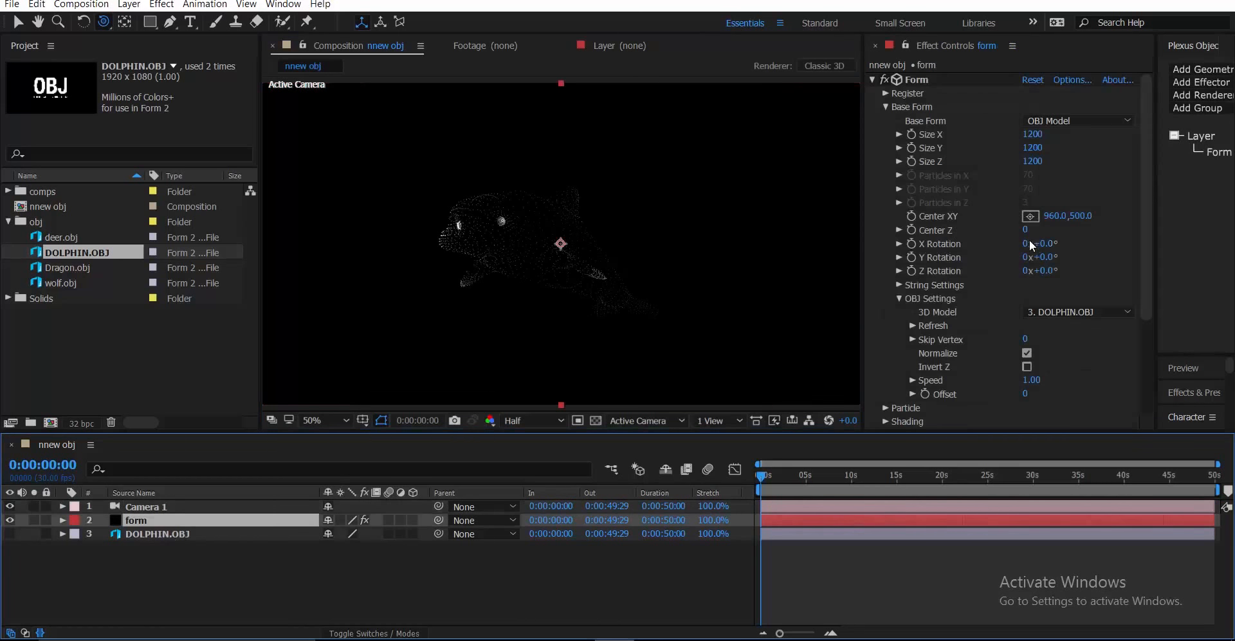
pyautogui.scroll(-1, 1015, 281)
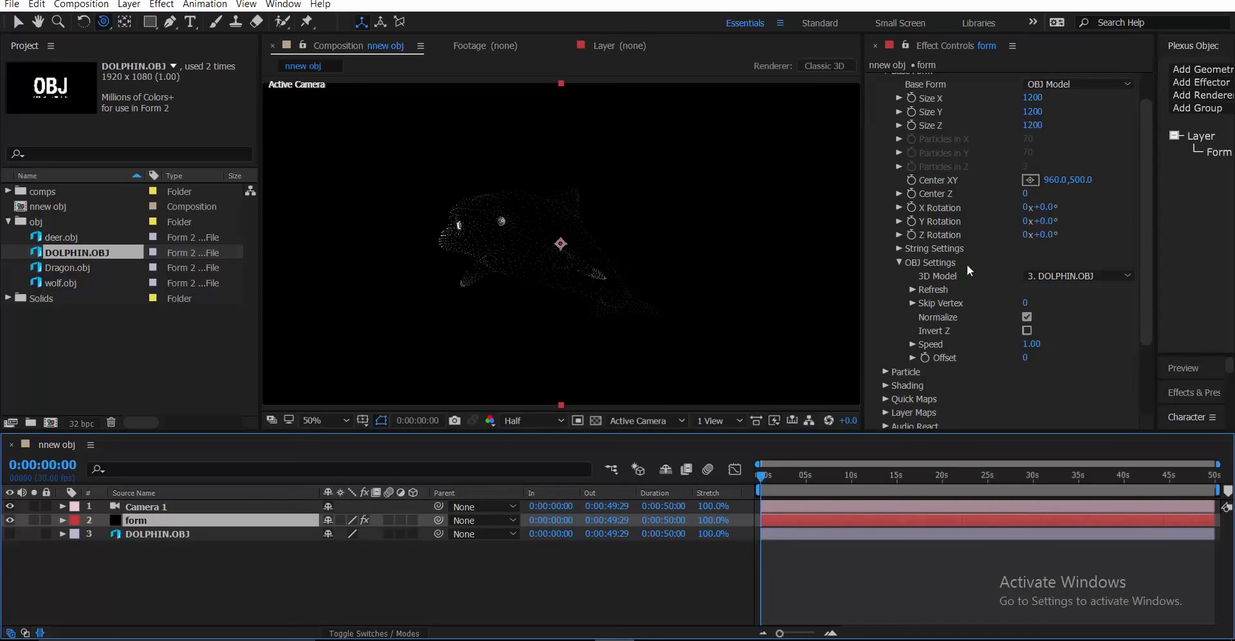
pyautogui.click(1026, 330)
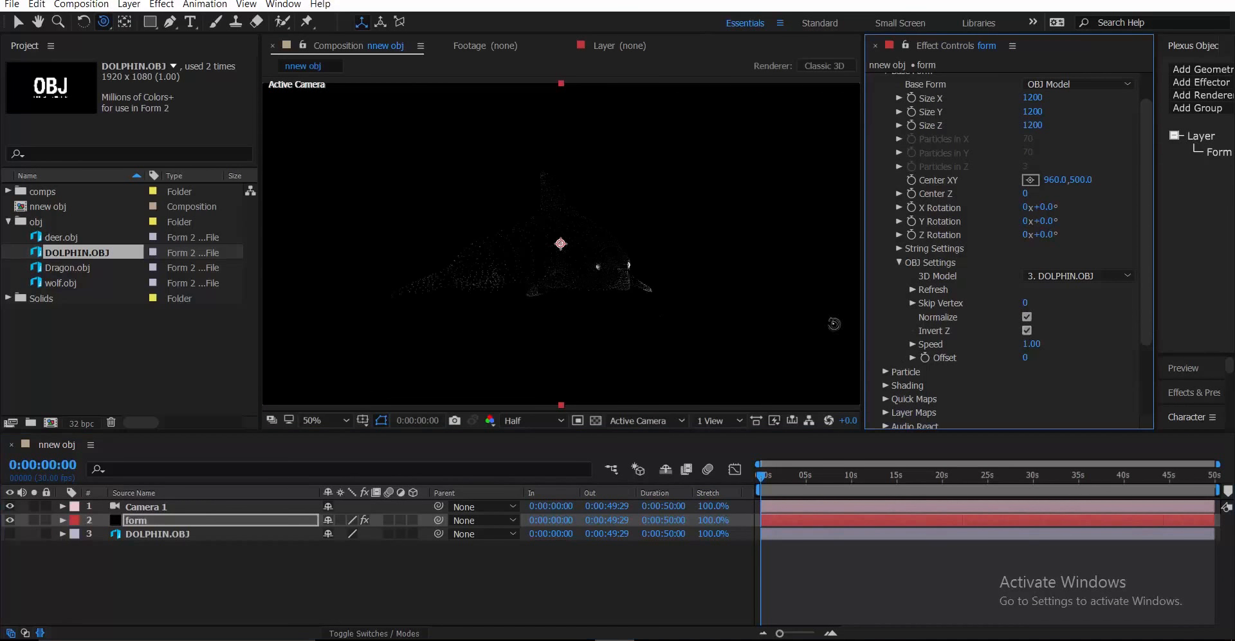
pyautogui.moveTo(705, 306)
pyautogui.mouseDown()
pyautogui.moveTo(630, 322)
pyautogui.moveTo(615, 312)
pyautogui.moveTo(714, 320)
pyautogui.mouseUp()
pyautogui.click(1032, 344)
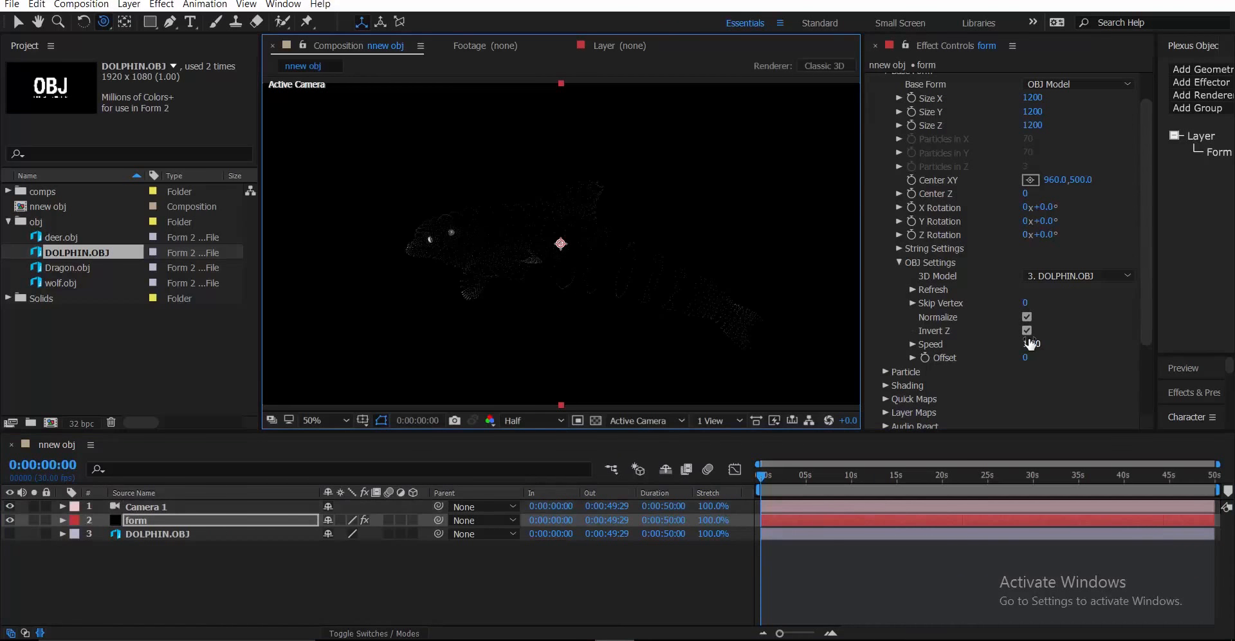
pyautogui.click(1052, 337)
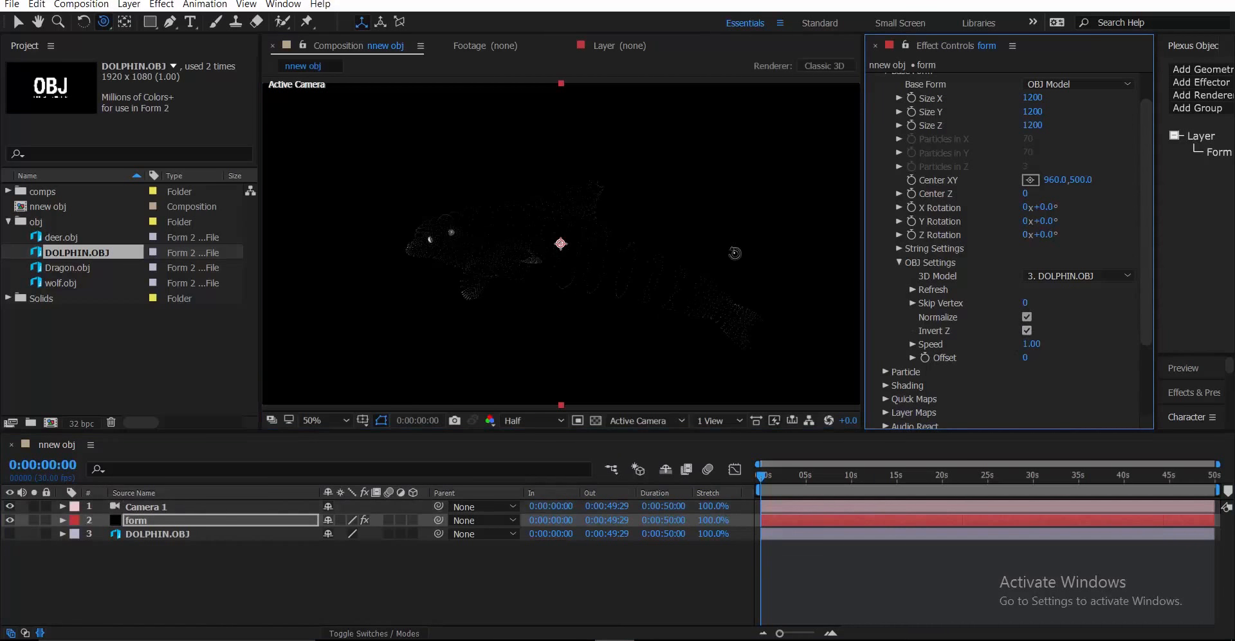
pyautogui.moveTo(734, 252); pyautogui.dragTo(651, 148)
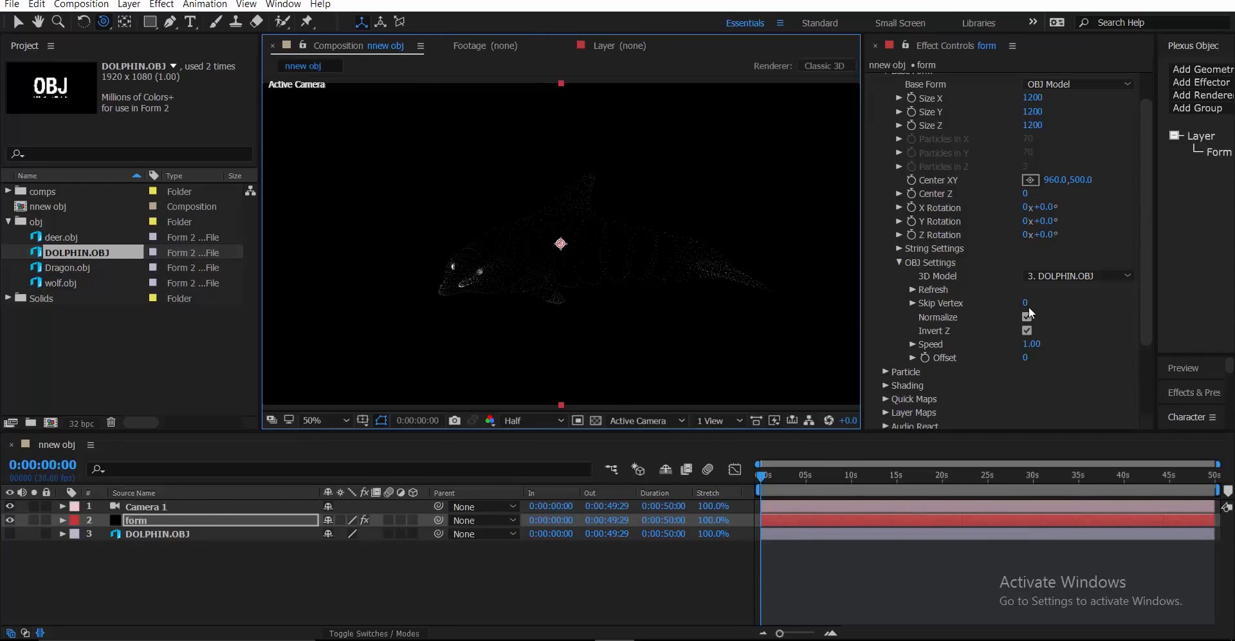
pyautogui.moveTo(1025, 302); pyautogui.dragTo(984, 317)
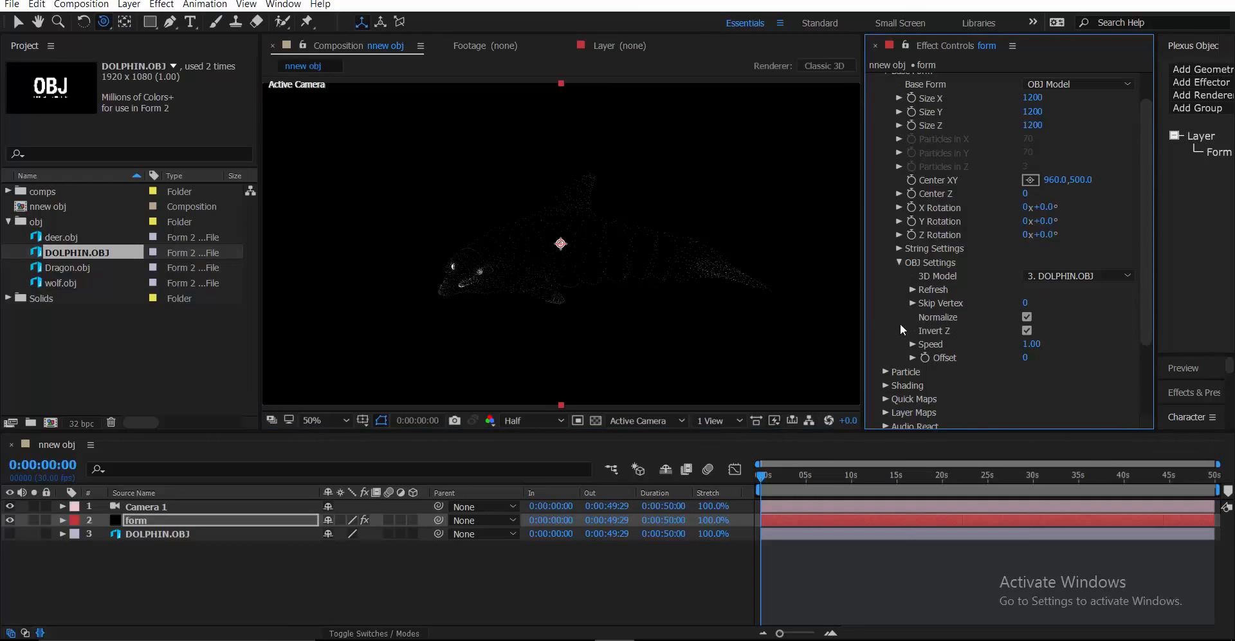
# Step: Set the Form effect's particle Size to 3
pyautogui.scroll(-3, 905, 265)
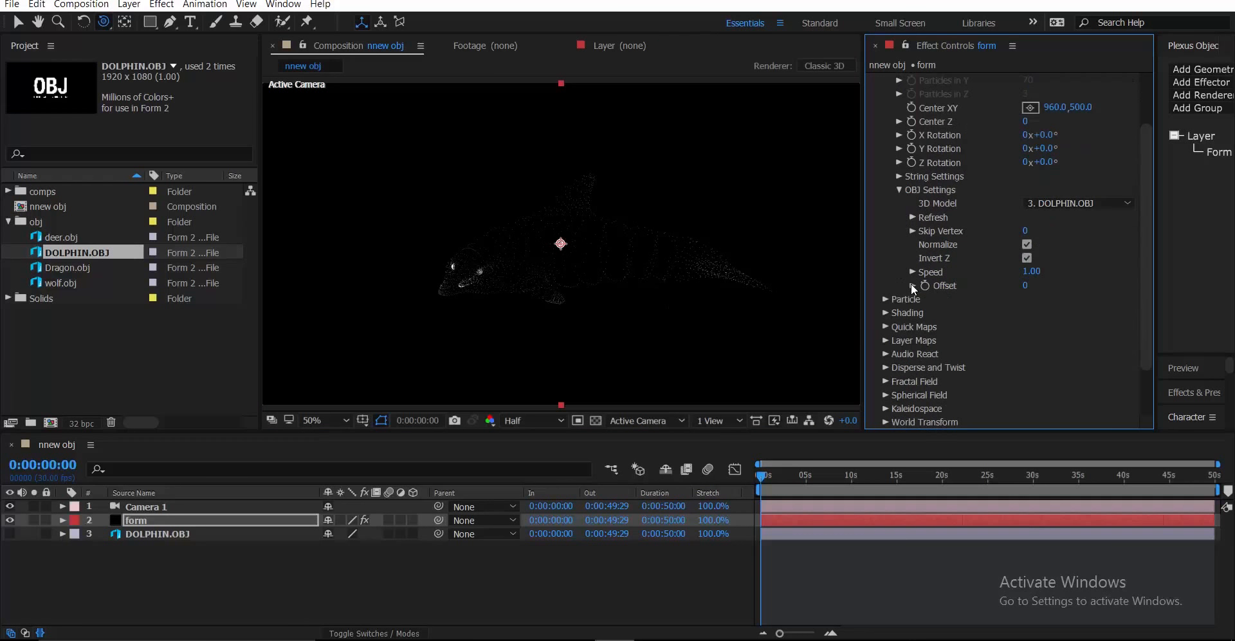
pyautogui.click(885, 299)
pyautogui.scroll(-2, 942, 323)
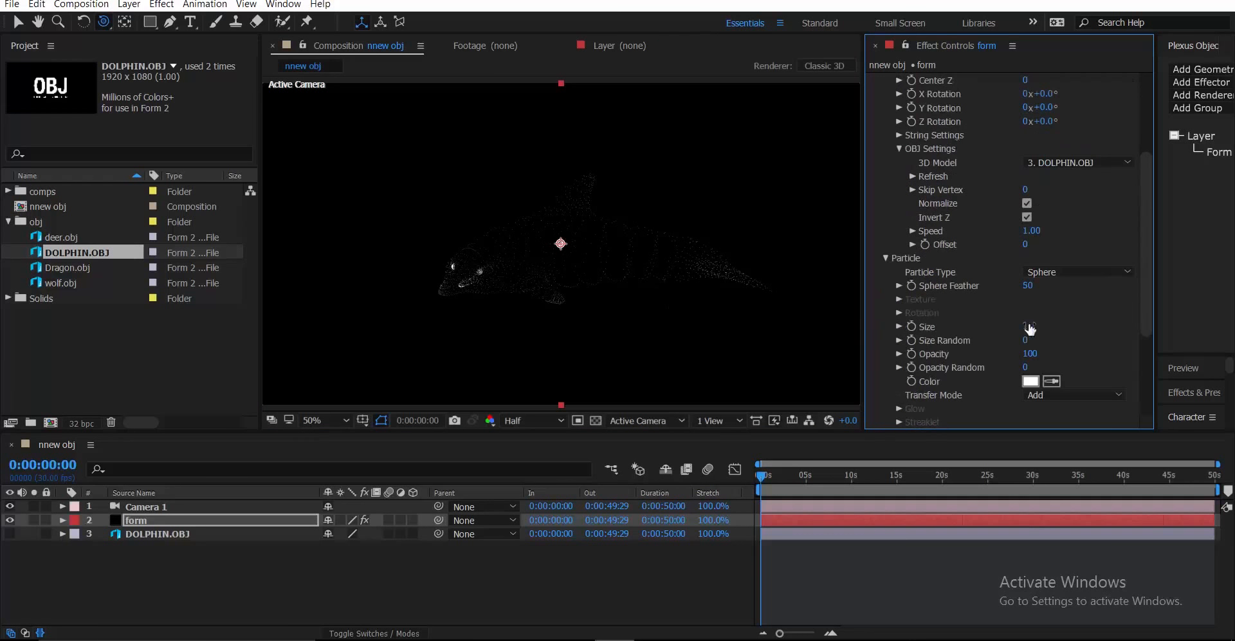
pyautogui.moveTo(1024, 329); pyautogui.dragTo(1014, 335)
pyautogui.click(1024, 327)
pyautogui.write('3')
pyautogui.press('Return')
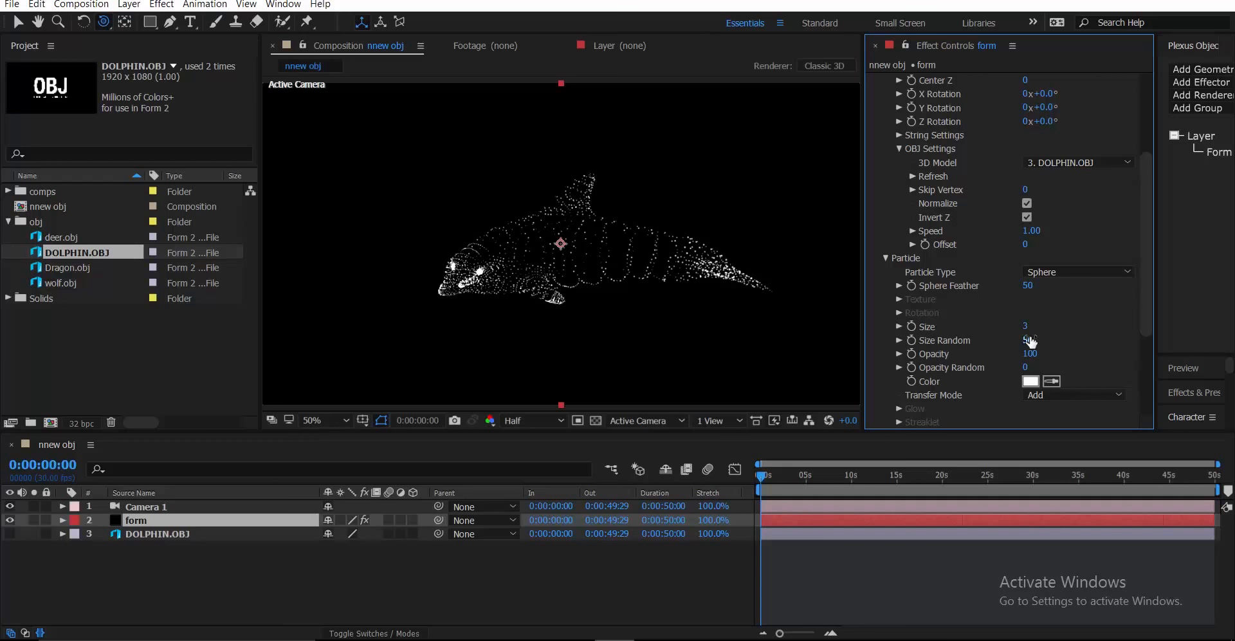
# Step: Set the particles' Size Random to 35 and Opacity Random to 30, orbiting the camera slightly toward the dolphin's head
pyautogui.moveTo(1028, 340)
pyautogui.mouseDown()
pyautogui.moveTo(1052, 339)
pyautogui.moveTo(1020, 341)
pyautogui.mouseUp()
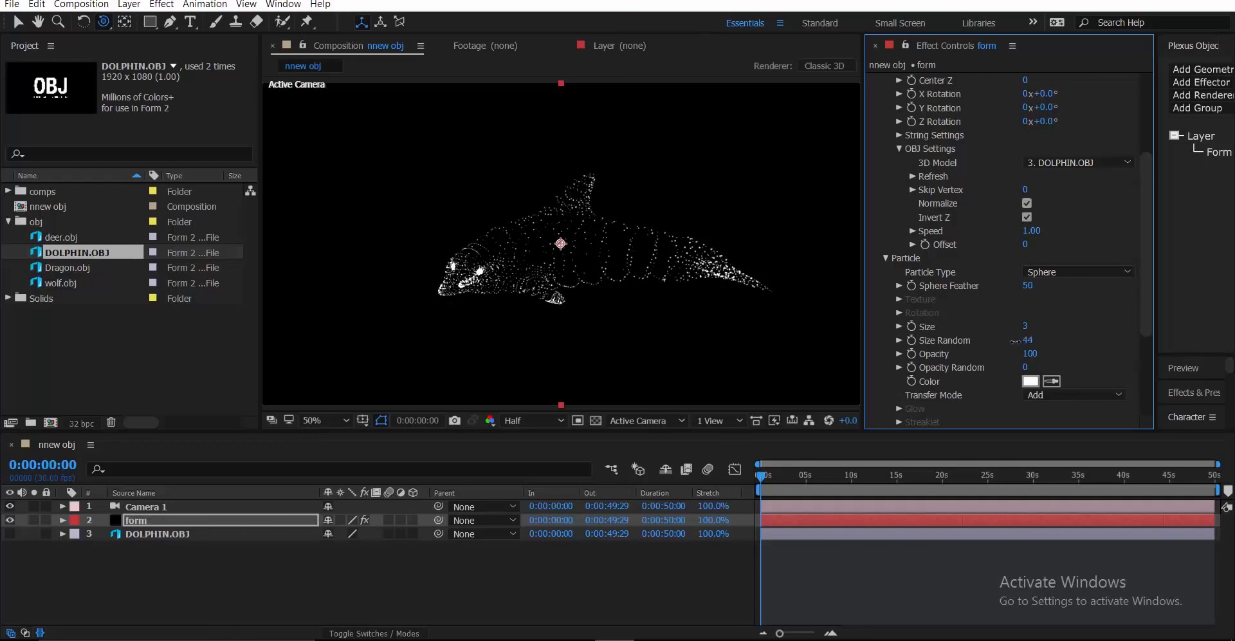
pyautogui.moveTo(645, 283)
pyautogui.mouseDown()
pyautogui.moveTo(662, 286)
pyautogui.moveTo(607, 294)
pyautogui.moveTo(658, 274)
pyautogui.moveTo(647, 289)
pyautogui.moveTo(688, 305)
pyautogui.moveTo(643, 283)
pyautogui.mouseUp()
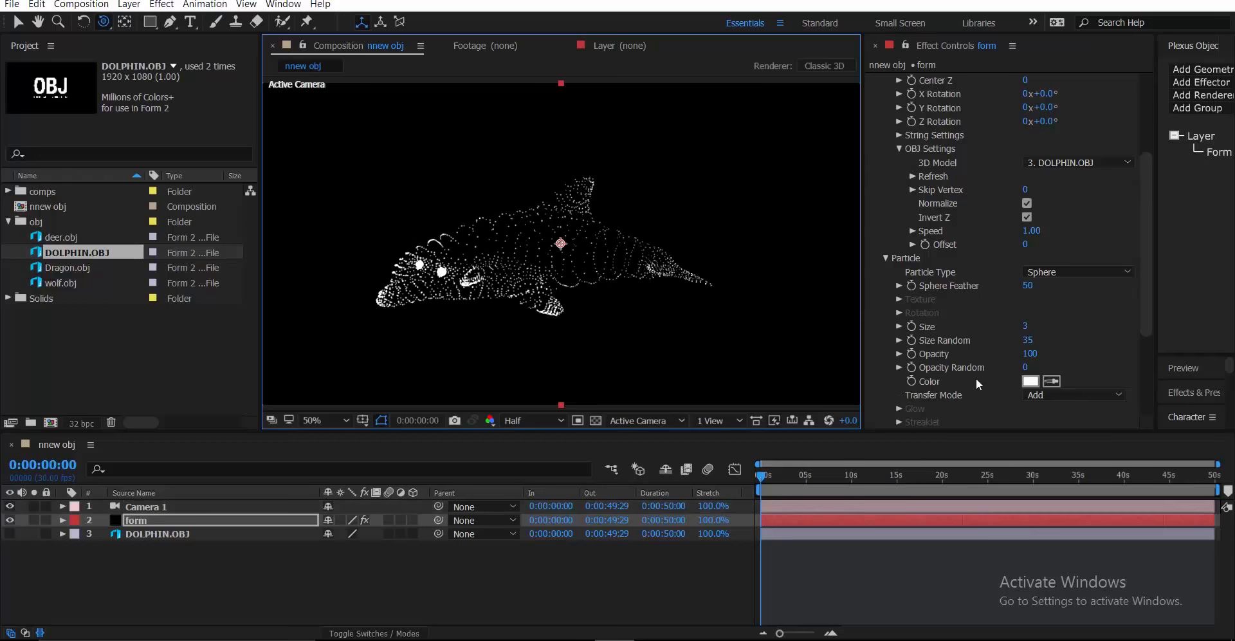
pyautogui.moveTo(1024, 366)
pyautogui.mouseDown()
pyautogui.moveTo(1119, 358)
pyautogui.moveTo(1076, 375)
pyautogui.mouseUp()
# Step: Set the Form effect's Fractal Field Affect Size to 4 and preview the animation
pyautogui.scroll(-3, 1096, 329)
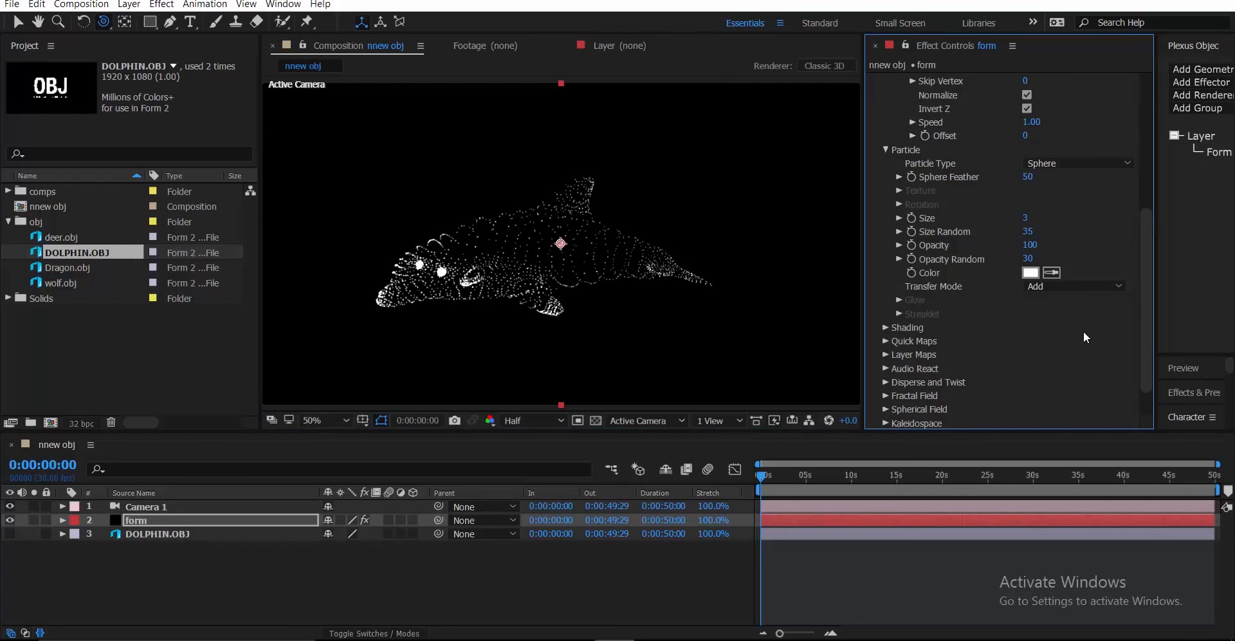
pyautogui.scroll(-2, 1084, 333)
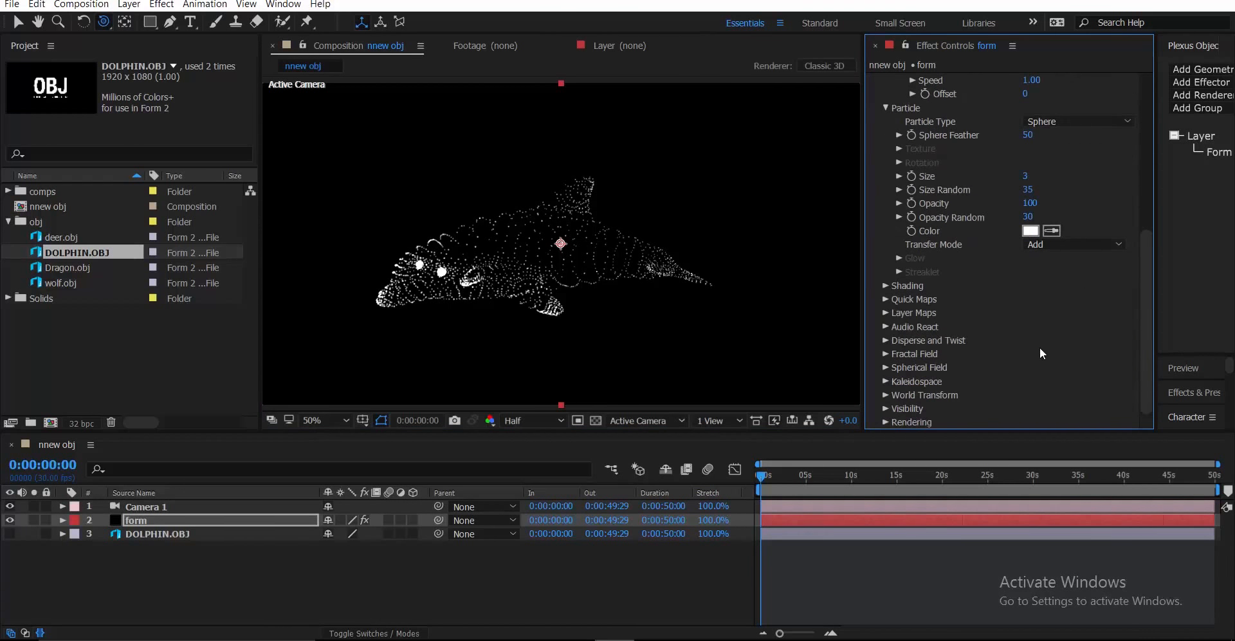
pyautogui.scroll(8, 1029, 349)
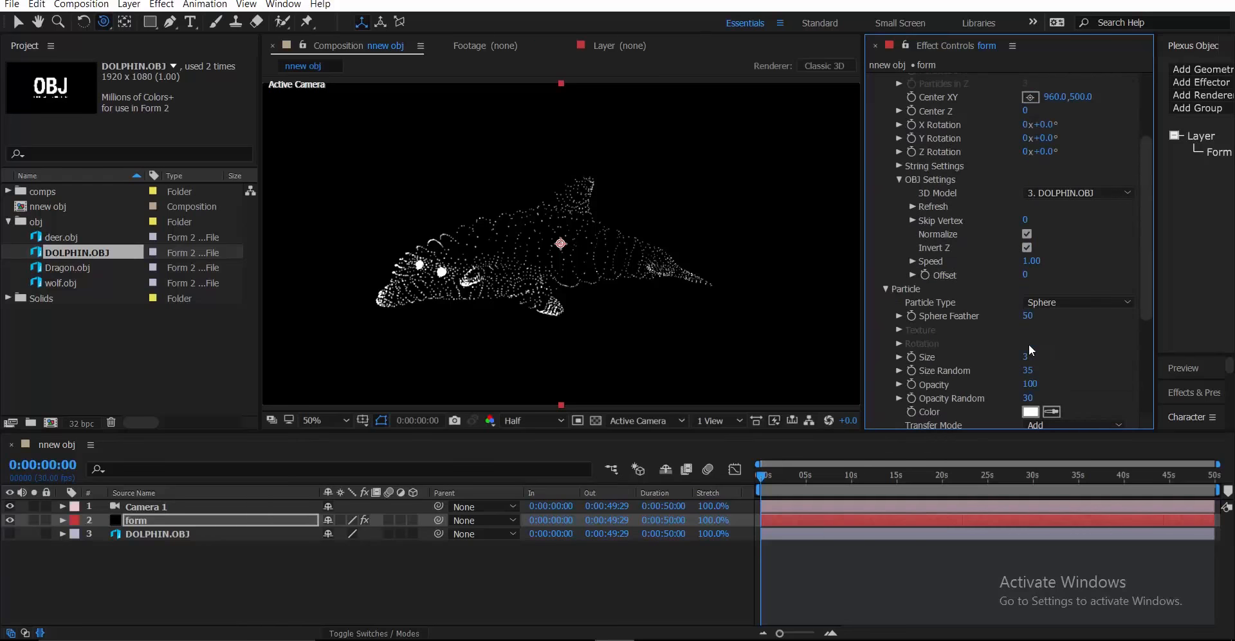
pyautogui.scroll(-8, 1029, 348)
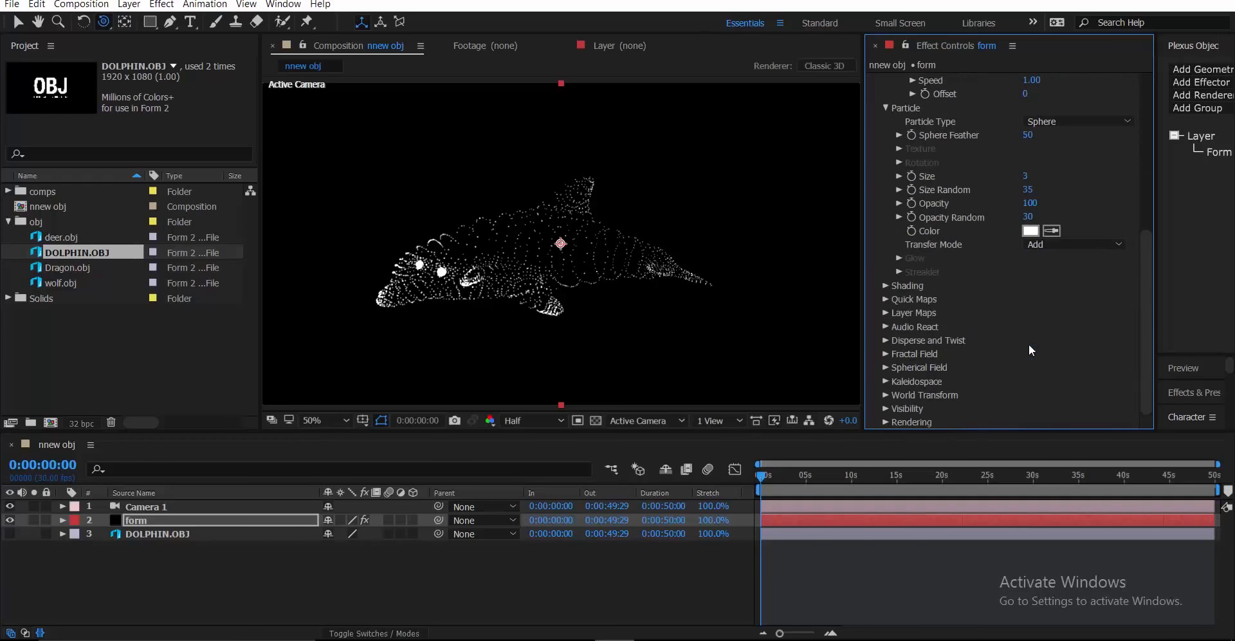
pyautogui.click(884, 353)
pyautogui.scroll(-10, 898, 358)
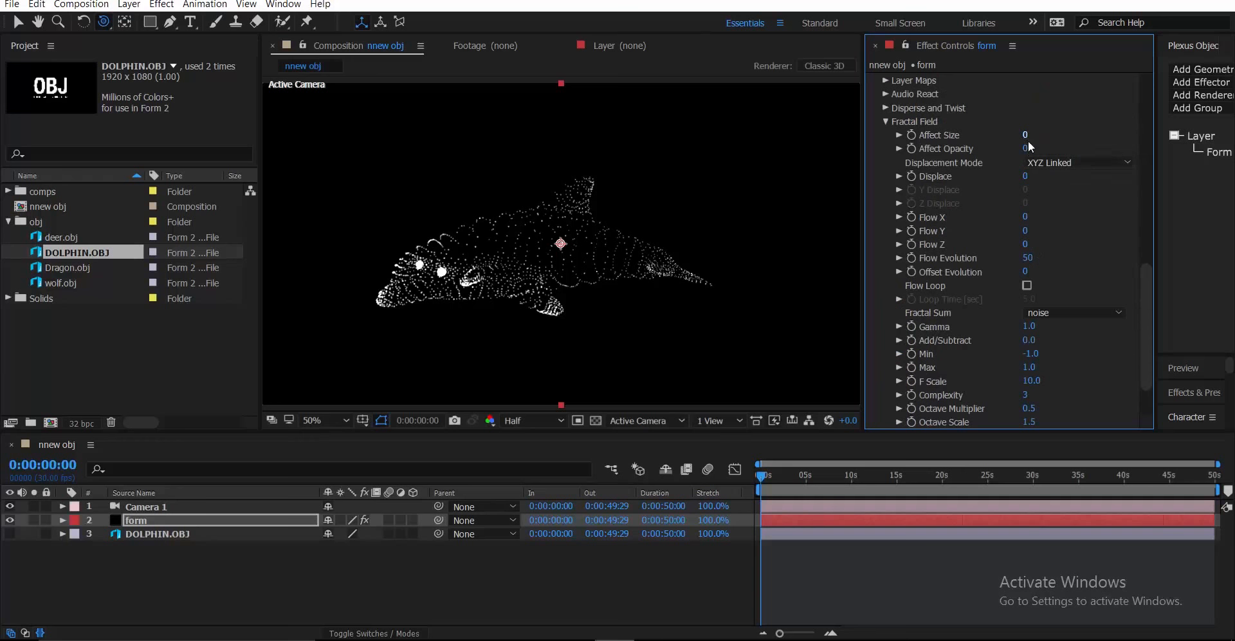
pyautogui.moveTo(1027, 134); pyautogui.dragTo(1042, 133)
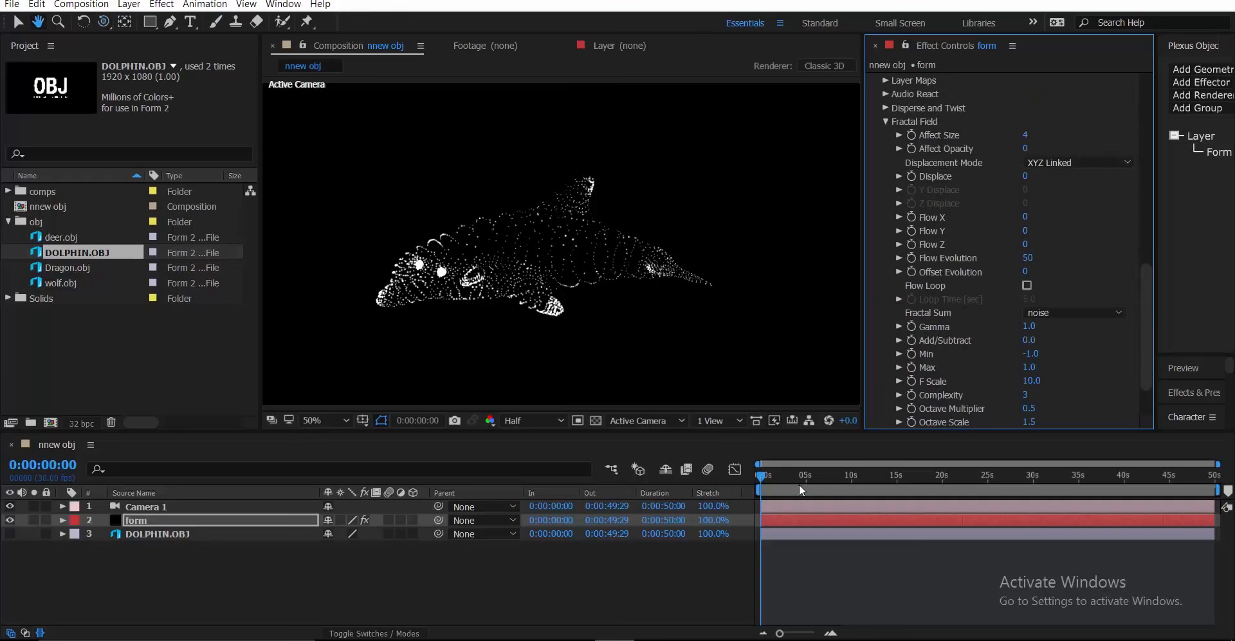
pyautogui.press('space')
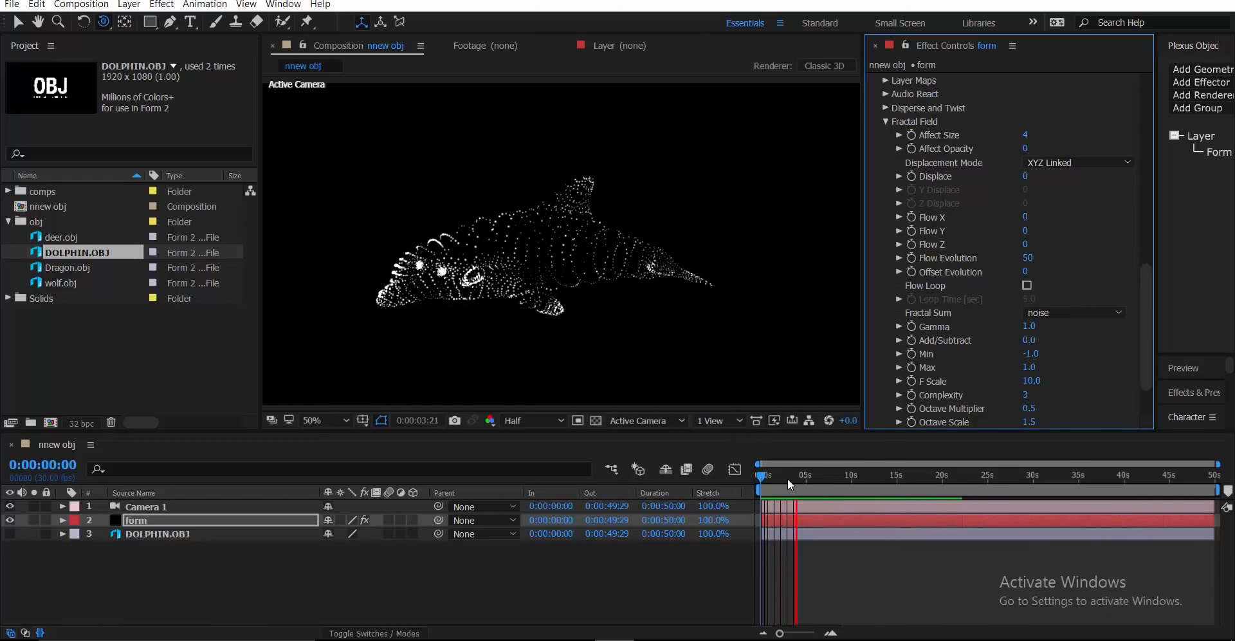
pyautogui.press('space')
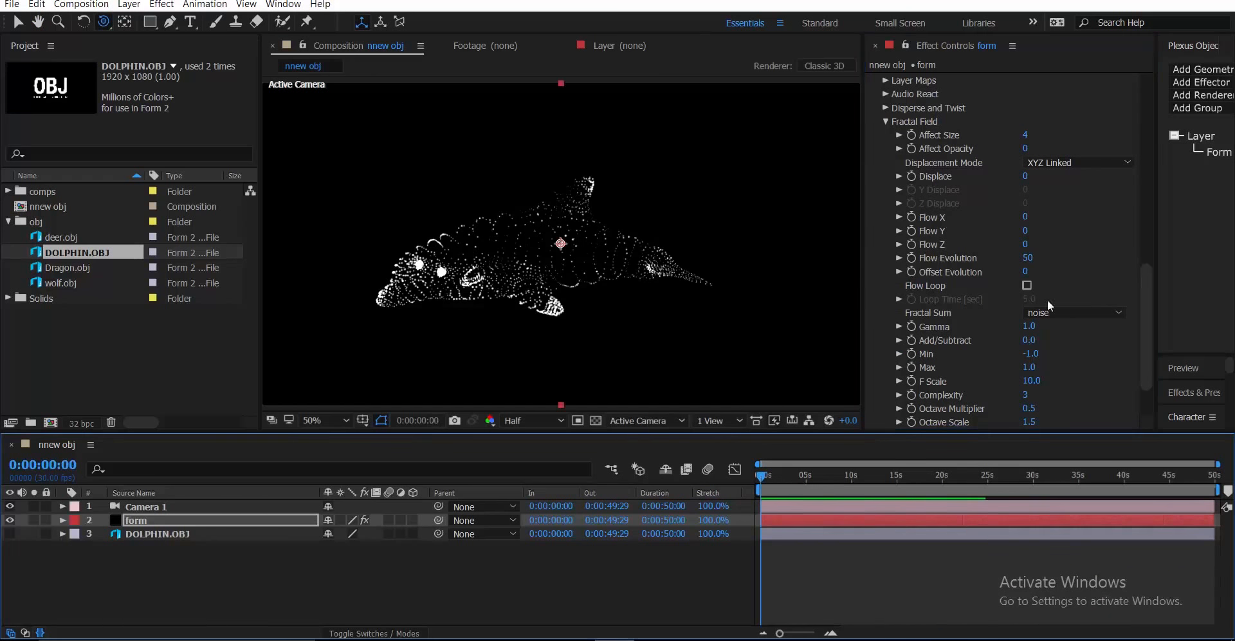
# Step: Raise the Fractal Field's Affect Size to 5 and leave Affect Opacity at 0
pyautogui.click(1026, 136)
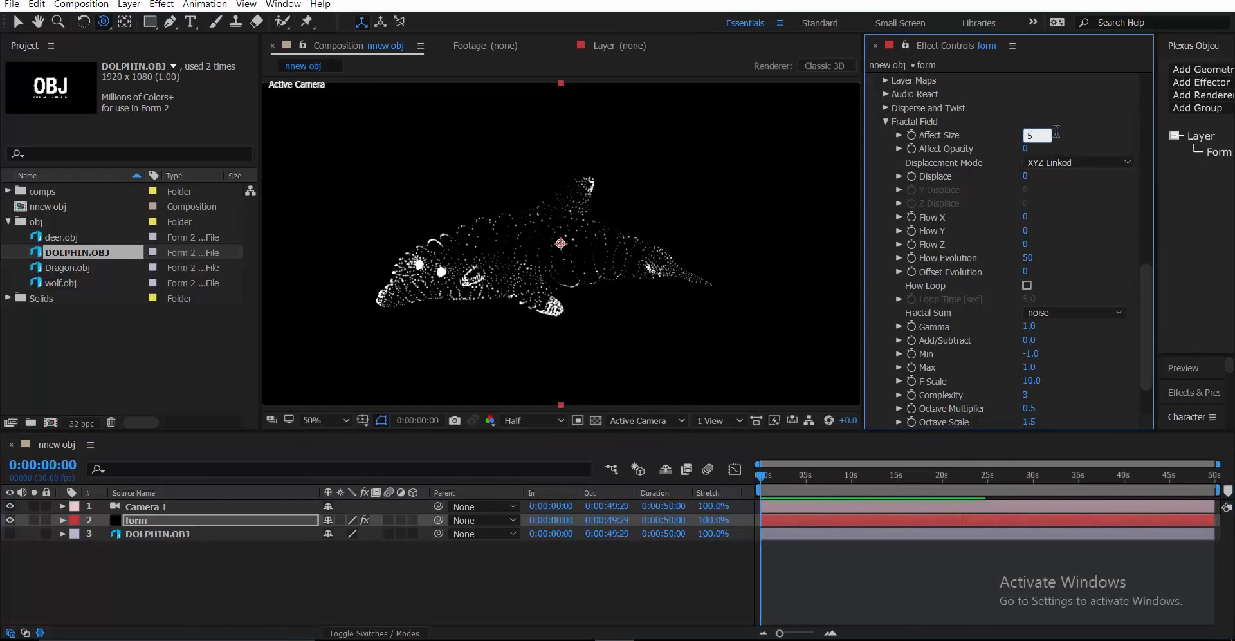
pyautogui.write('5')
pyautogui.press('Return')
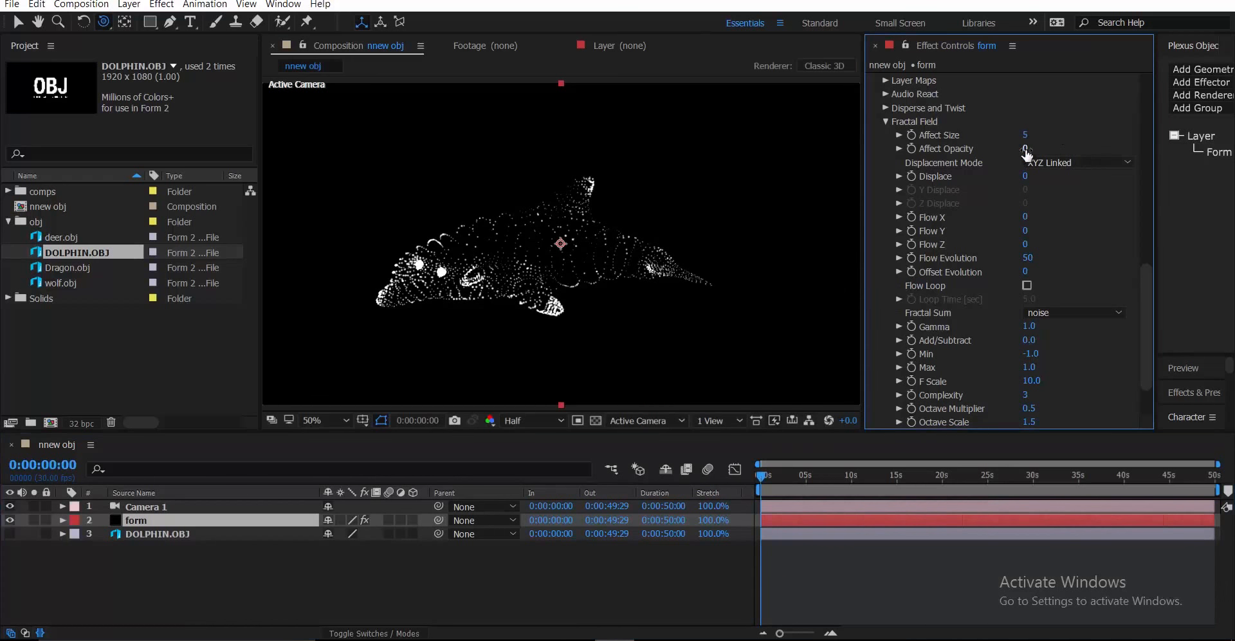
pyautogui.moveTo(1026, 155)
pyautogui.mouseDown()
pyautogui.moveTo(1082, 136)
pyautogui.moveTo(1003, 168)
pyautogui.moveTo(1032, 155)
pyautogui.mouseUp()
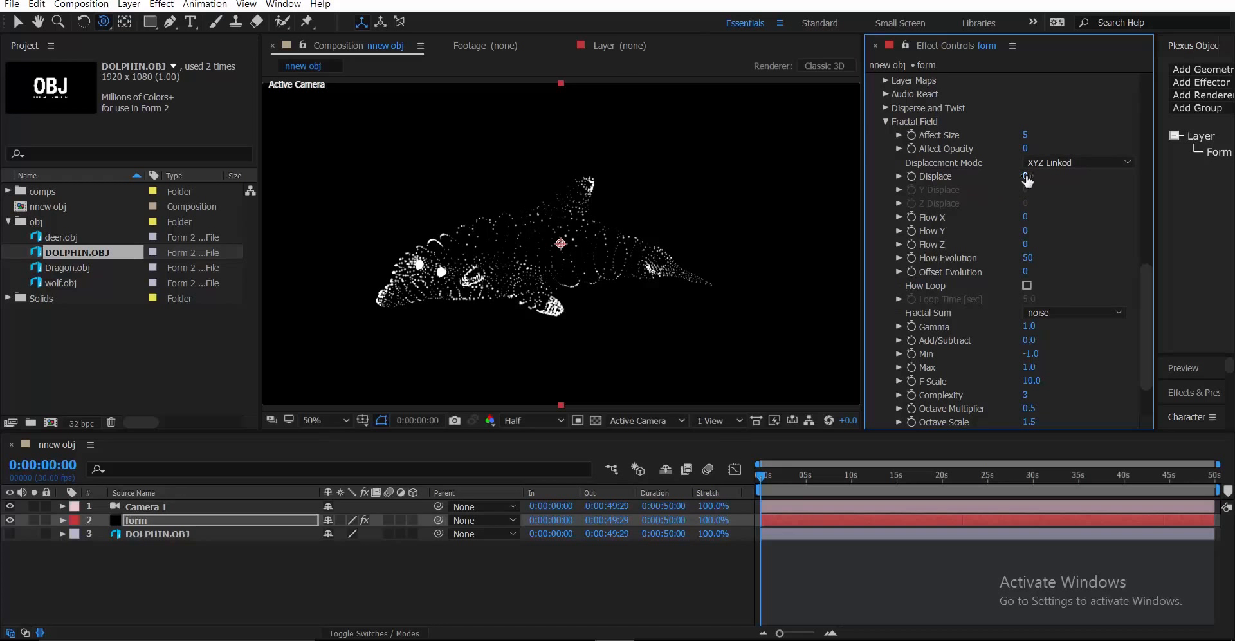
# Step: Set the Fractal Field's Displace to 3, preview the animation and return the playhead to near the start
pyautogui.write('3')
pyautogui.press('Return')
pyautogui.press('space')
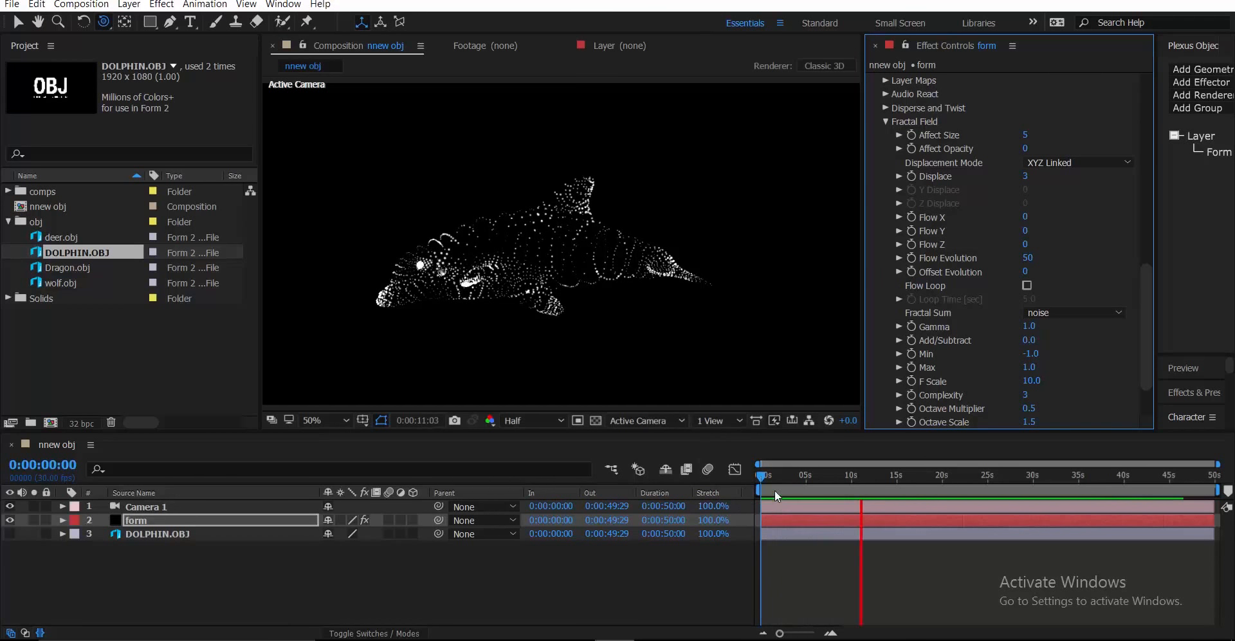
pyautogui.press('space')
pyautogui.moveTo(904, 490); pyautogui.dragTo(762, 538)
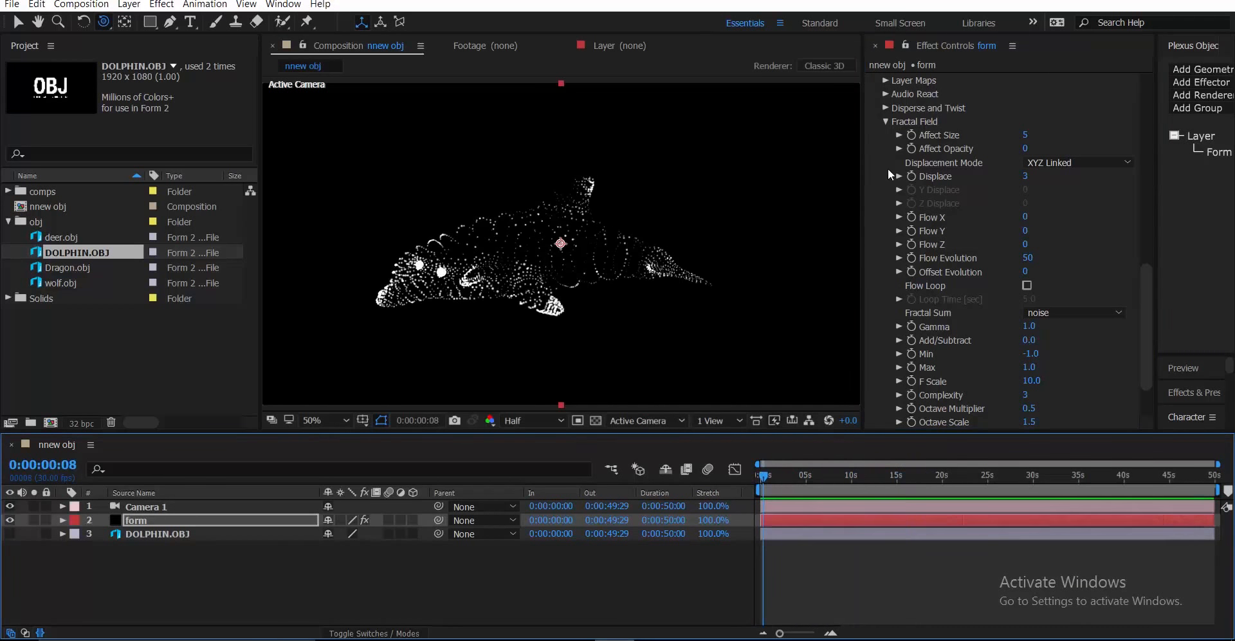
# Step: Collapse the Fractal Field settings and orbit the camera slightly around the dolphin
pyautogui.click(886, 122)
pyautogui.scroll(5, 910, 308)
pyautogui.scroll(-1, 608, 345)
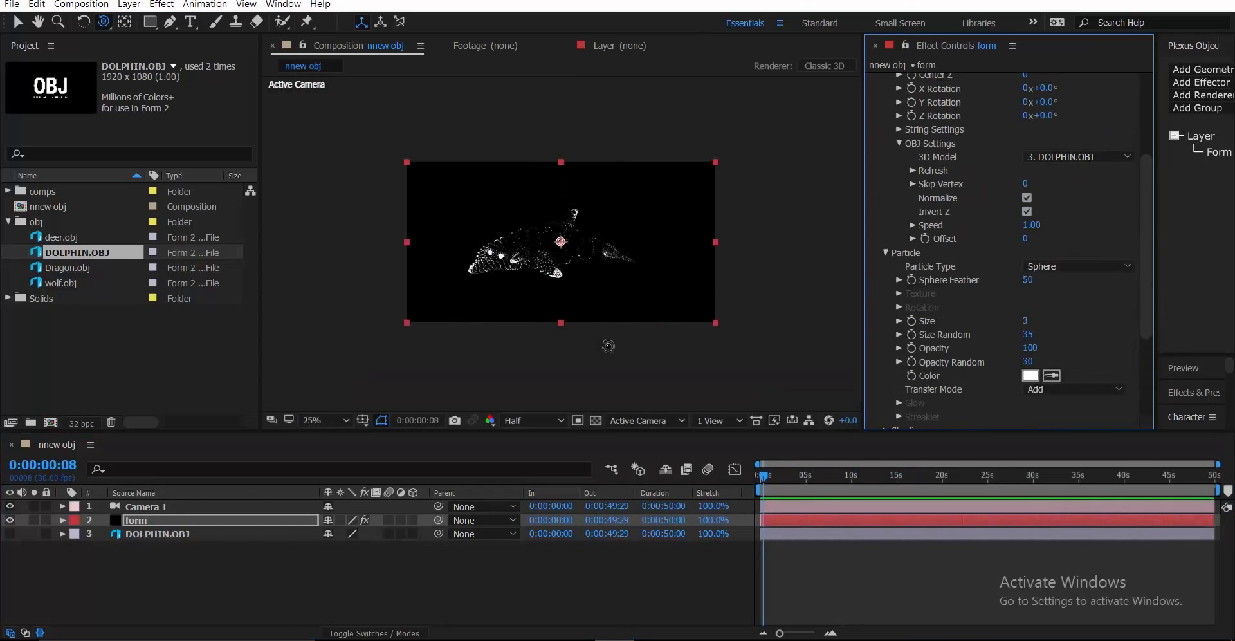
pyautogui.scroll(1, 608, 345)
pyautogui.moveTo(524, 291)
pyautogui.mouseDown()
pyautogui.moveTo(529, 305)
pyautogui.moveTo(506, 287)
pyautogui.mouseUp()
# Step: Create a 1920 x 1000 px black solid named "form bas e", and select the form layer
pyautogui.click(221, 578)
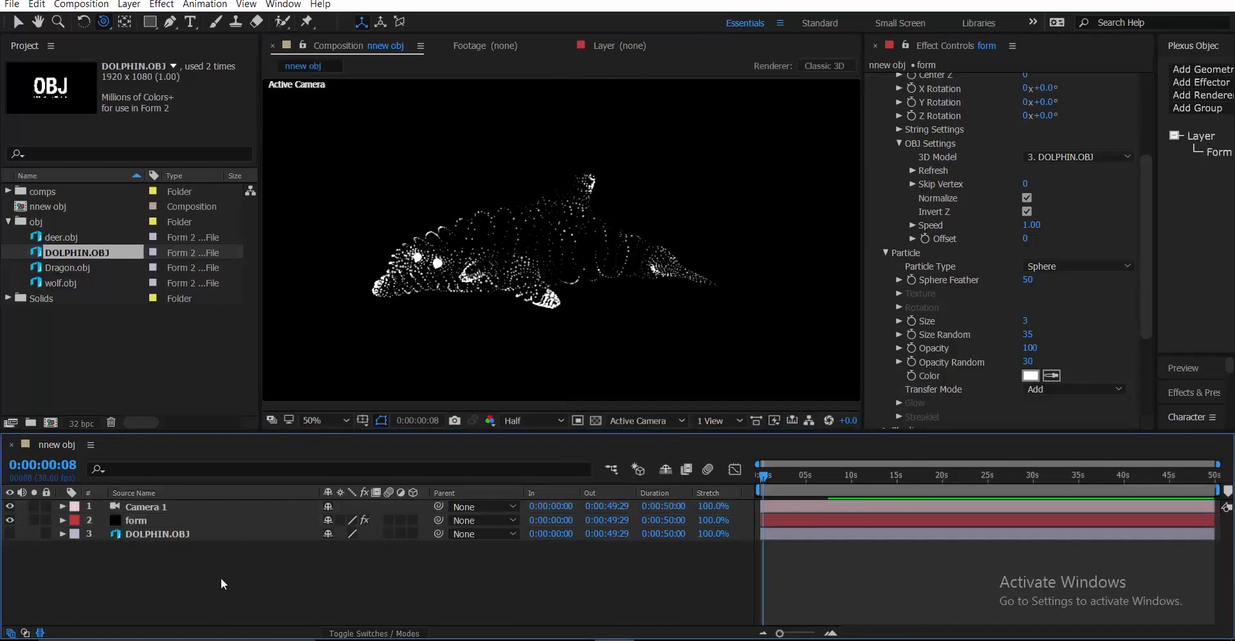
pyautogui.rightClick(182, 572)
pyautogui.moveTo(357, 441)
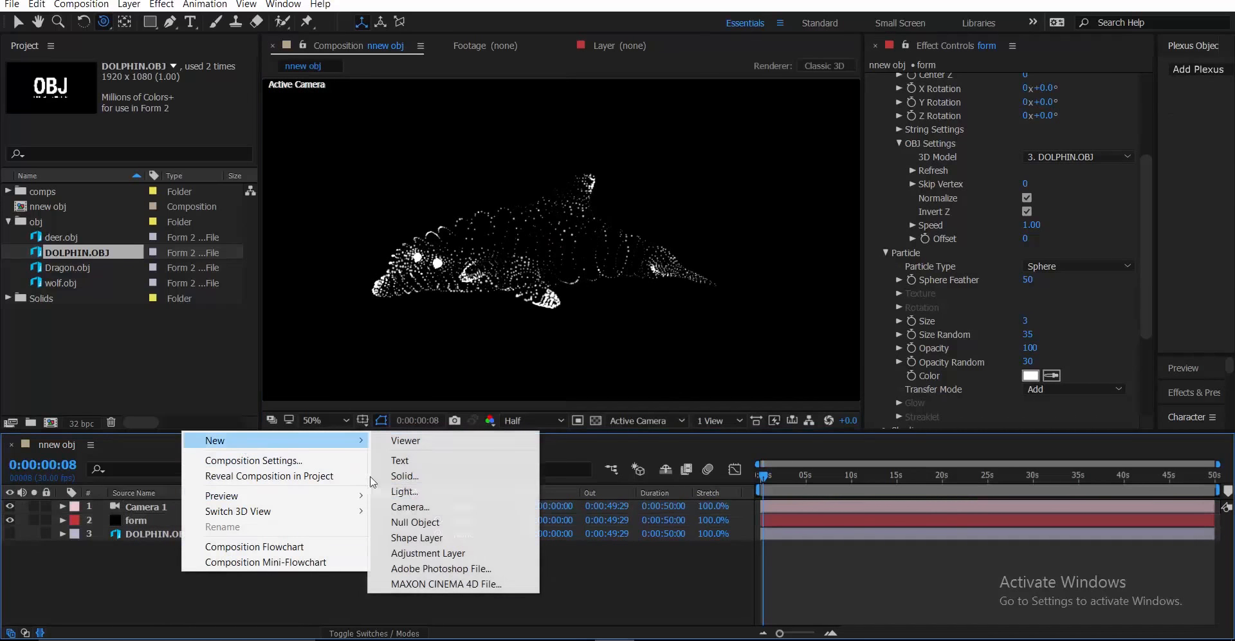
pyautogui.click(404, 475)
pyautogui.write('form bas e')
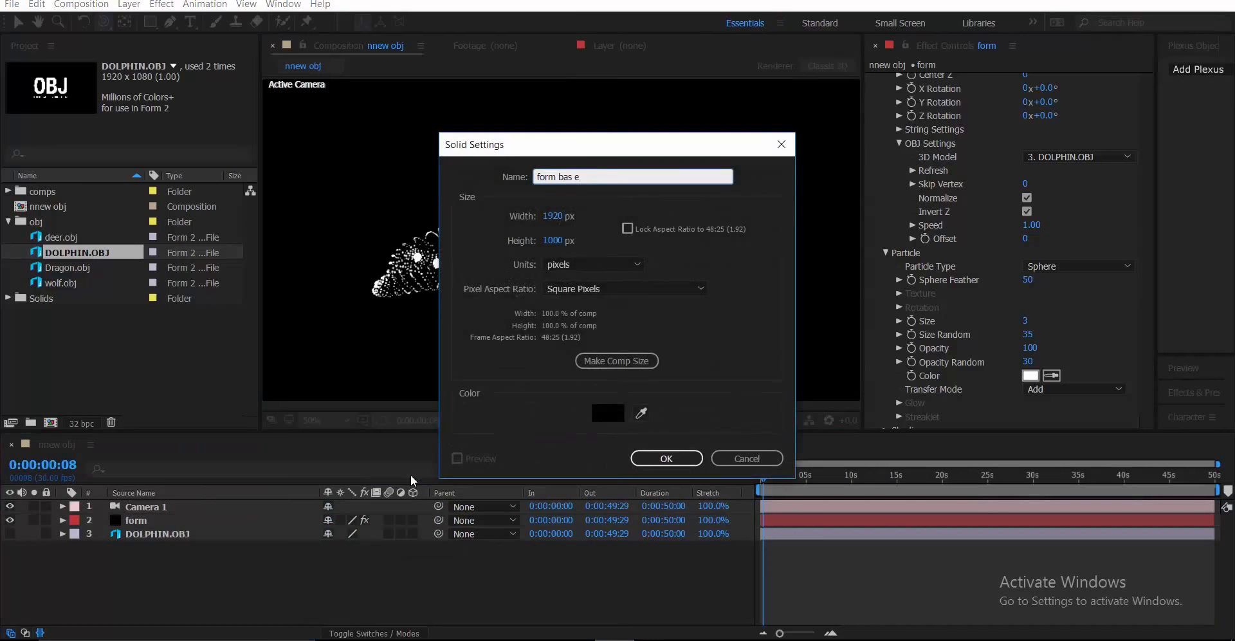
pyautogui.press('Return')
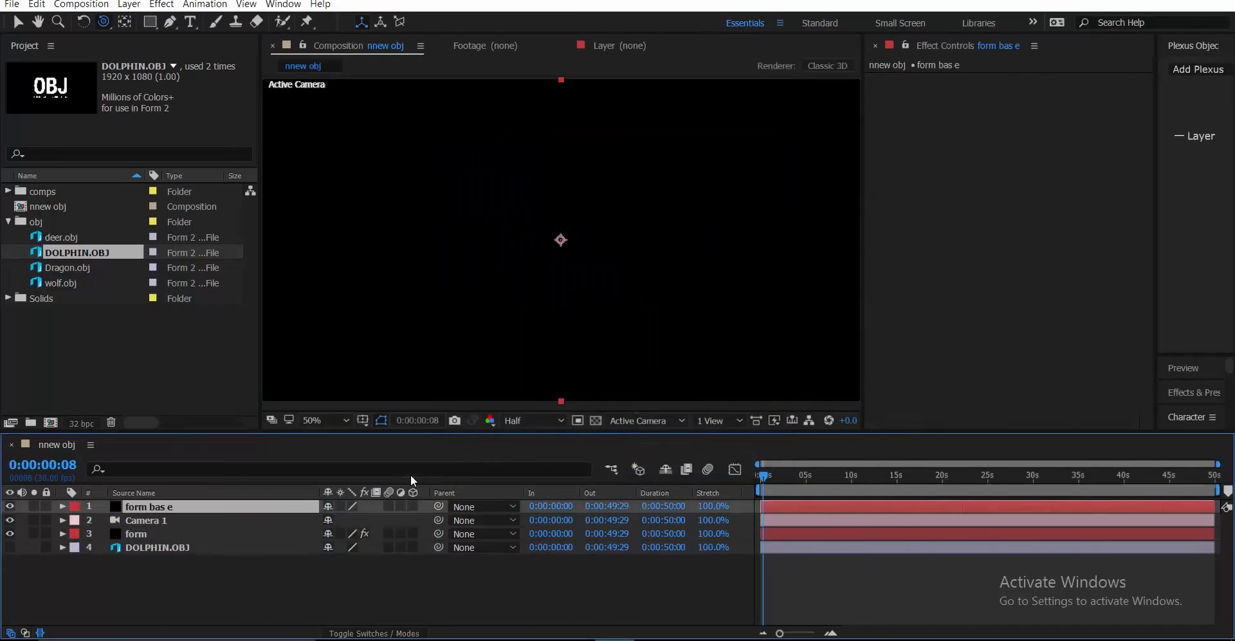
pyautogui.click(179, 537)
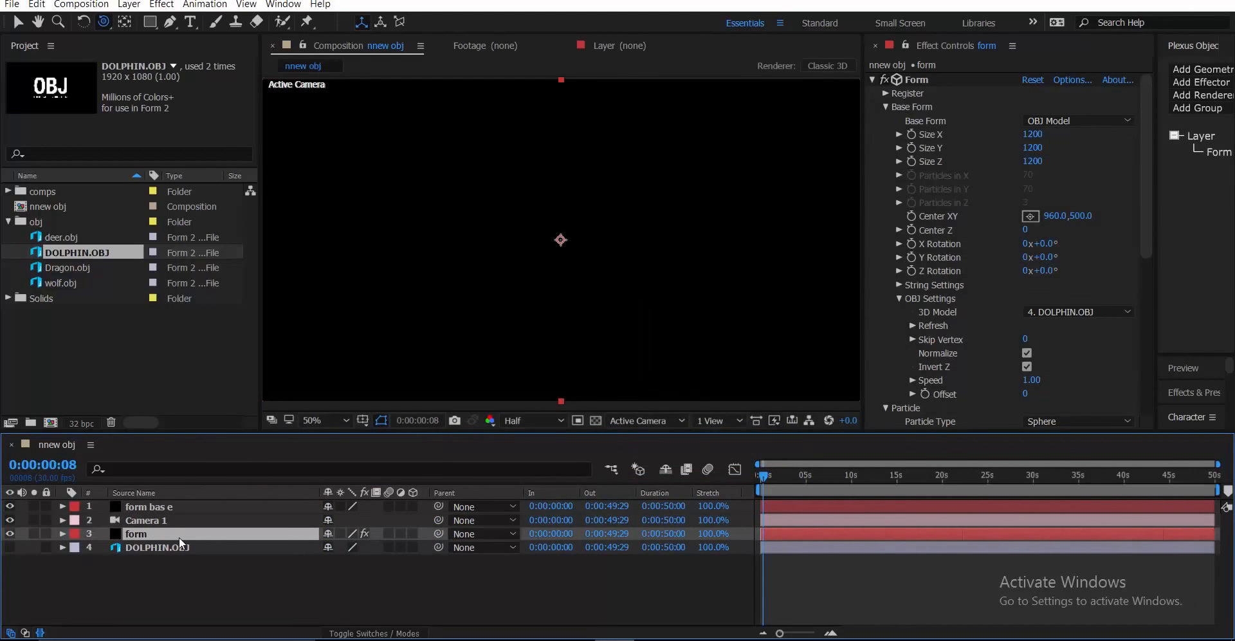
# Step: Rename the OBJ model's form layer as dolphin
pyautogui.press('Return')
pyautogui.write('dolphine')
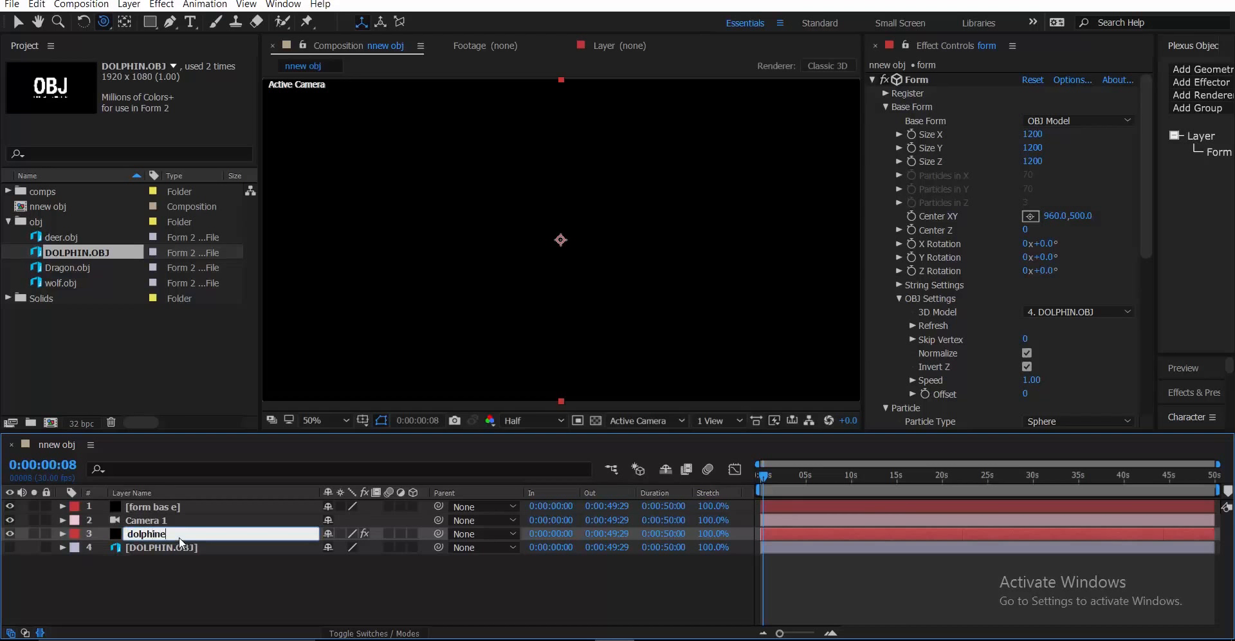
pyautogui.press('Return')
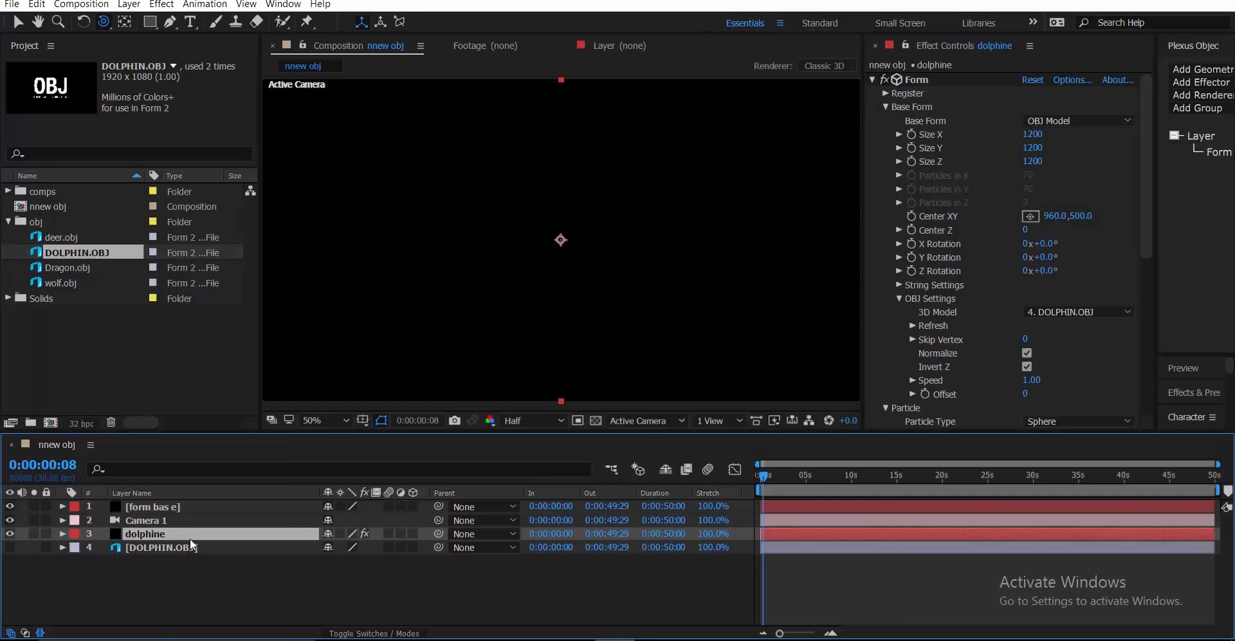
pyautogui.press('Return')
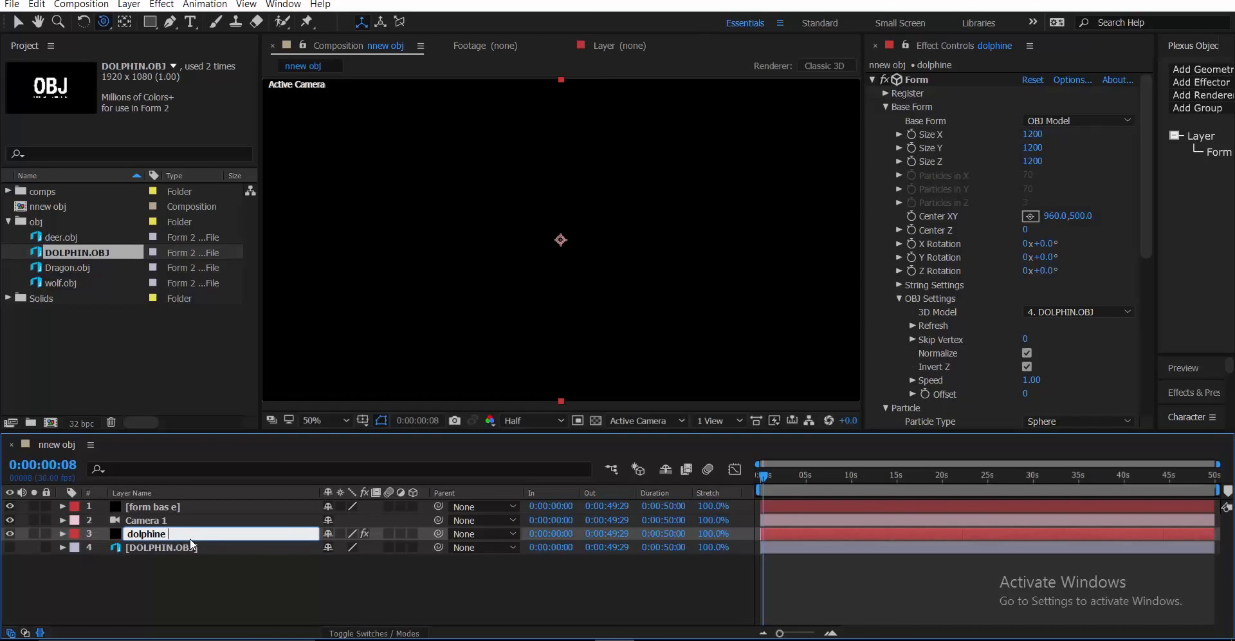
pyautogui.press('Return')
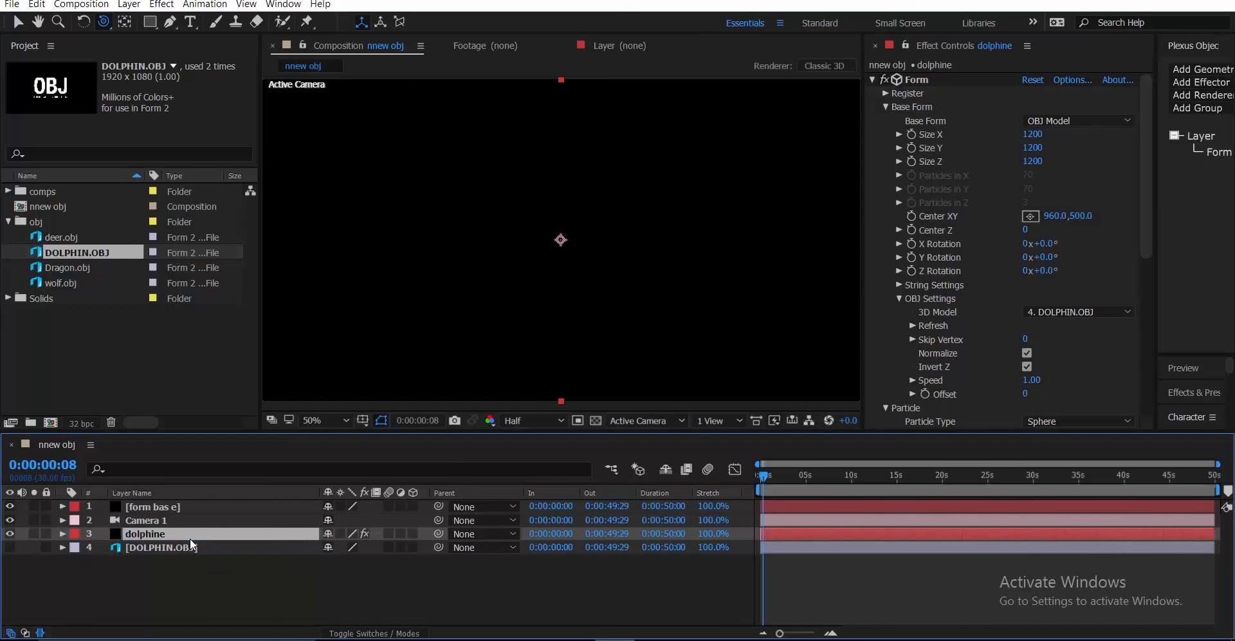
pyautogui.press('Return')
pyautogui.press('Return')
# Step: Apply the Form effect to the "form bas e" layer
pyautogui.click(187, 504)
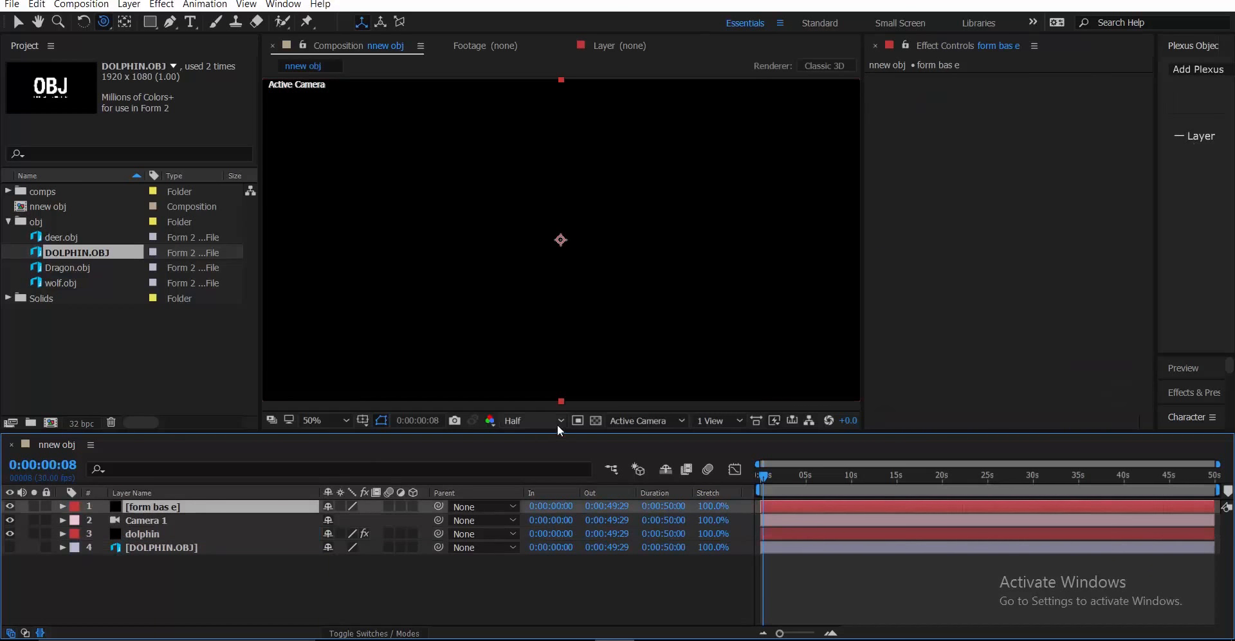
pyautogui.click(937, 260)
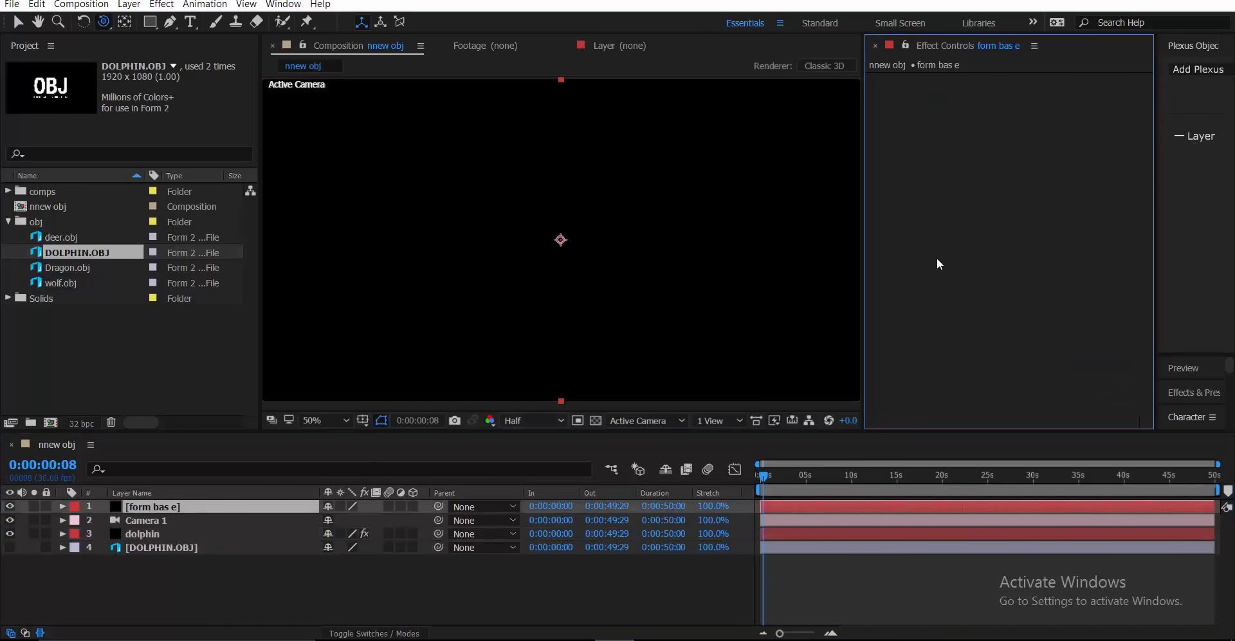
pyautogui.hotkey('ctrl', 'space')
pyautogui.write('f')
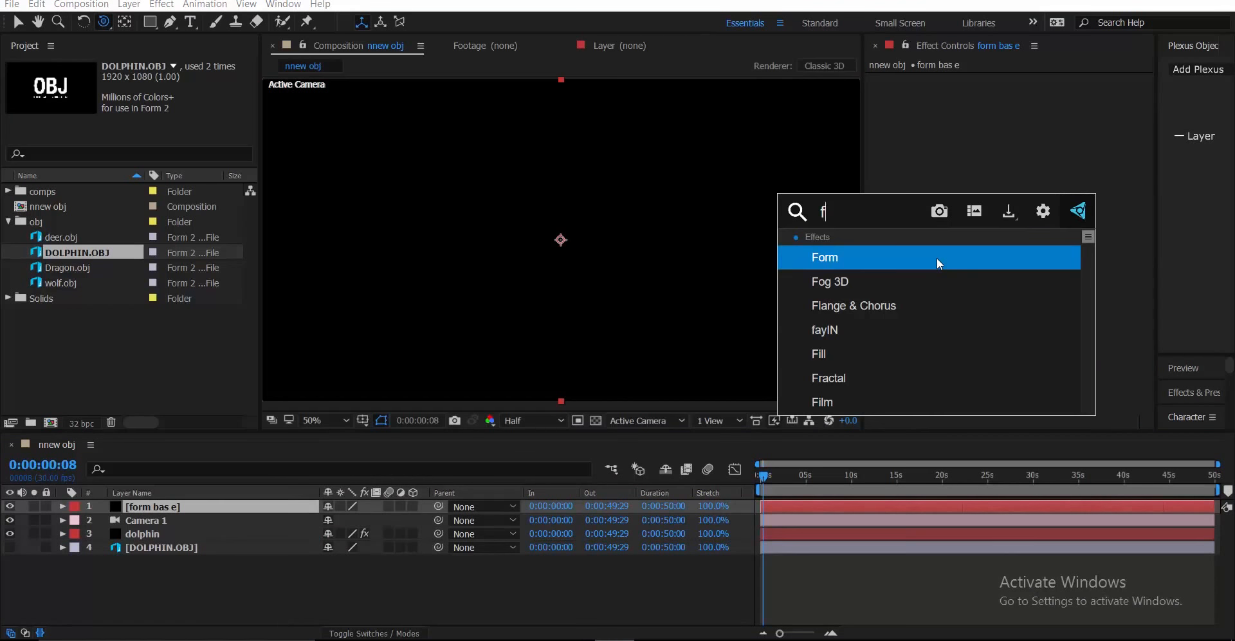
pyautogui.write('orm')
pyautogui.press('Return')
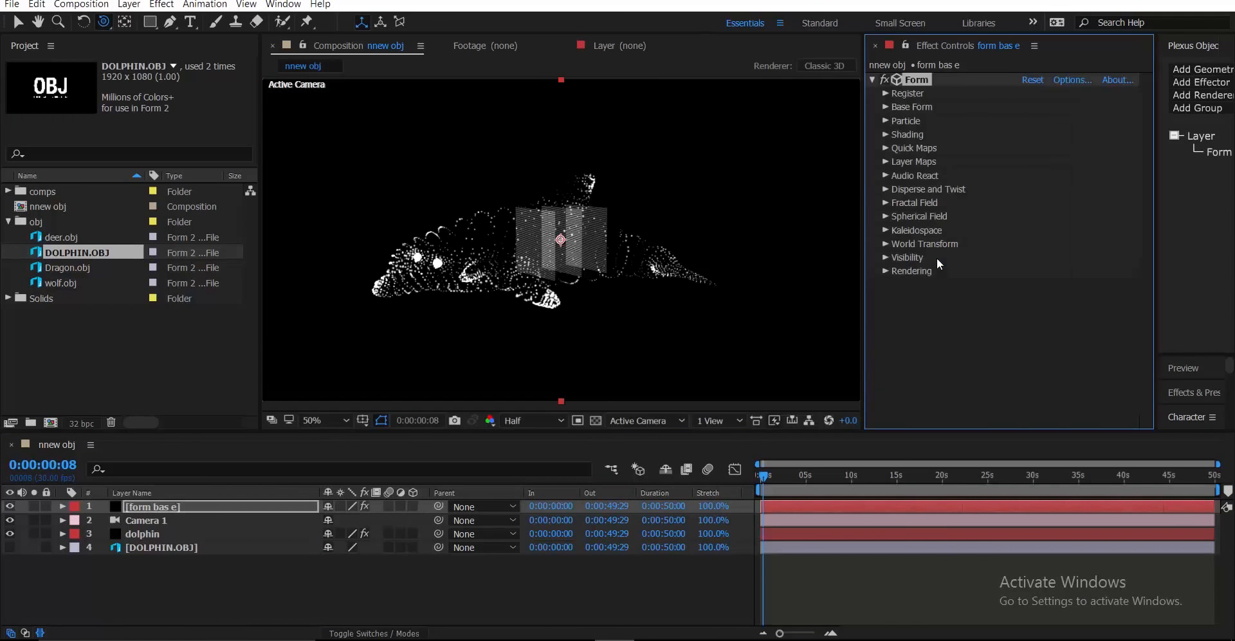
# Step: Set Particles in Z to 1 in the Base Form settings of the "form bas e" layer
pyautogui.press('v')
pyautogui.click(885, 106)
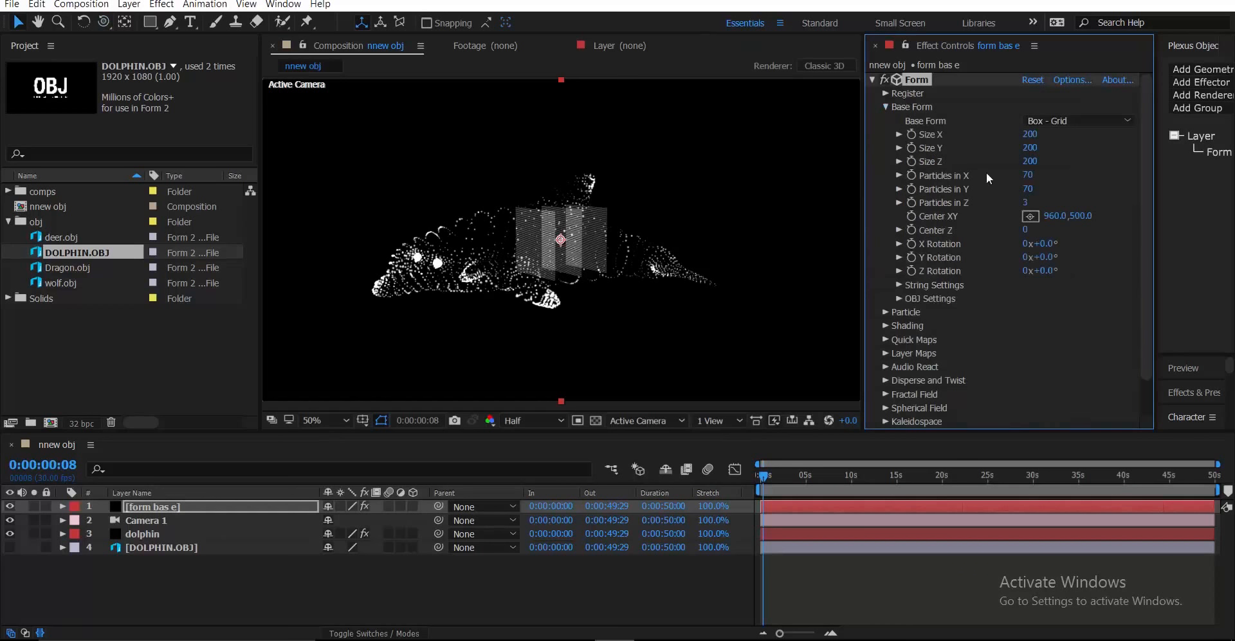
pyautogui.click(1028, 202)
pyautogui.write('1')
pyautogui.press('Return')
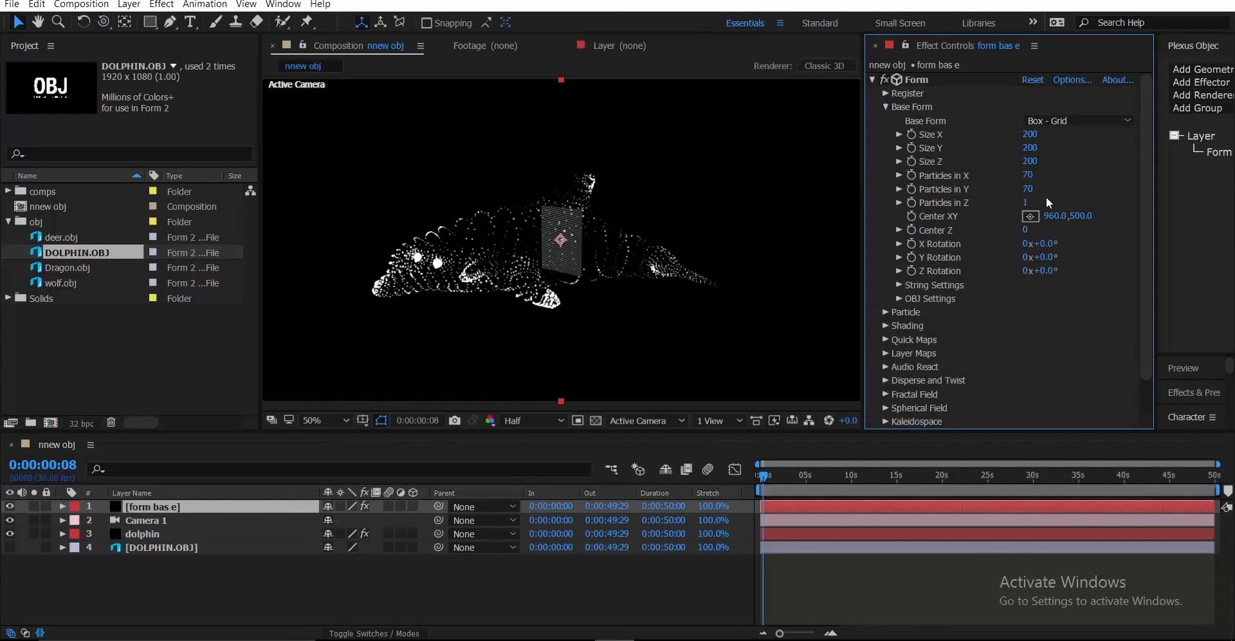
pyautogui.click(1027, 203)
pyautogui.press('Return')
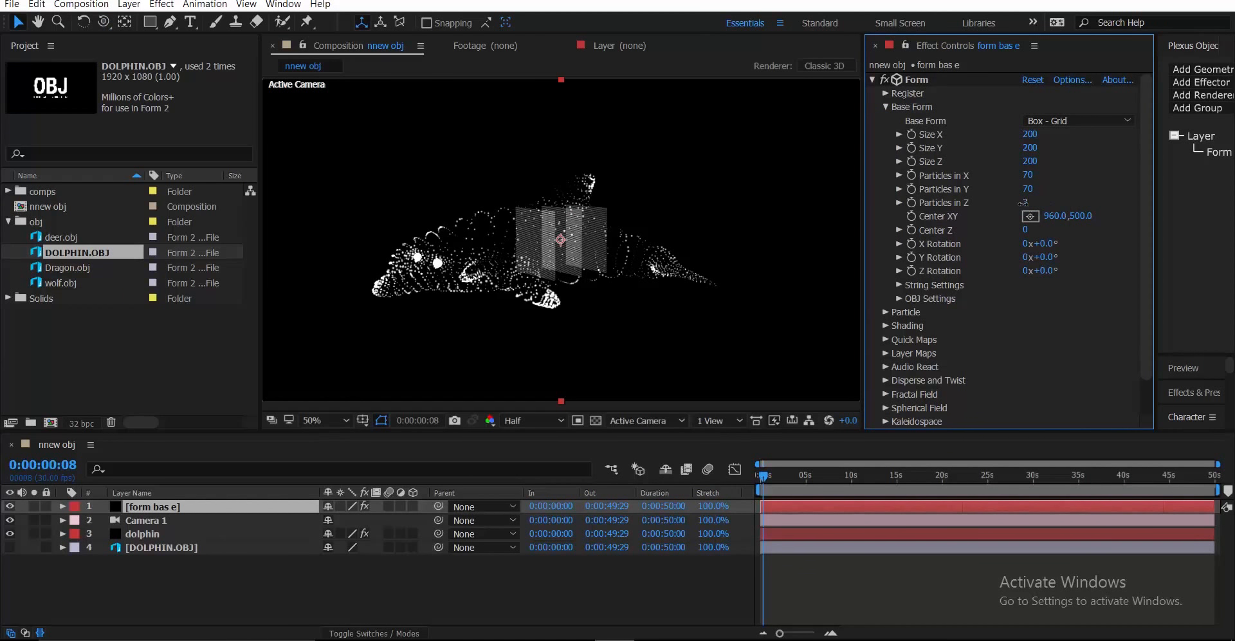
pyautogui.write('1')
pyautogui.press('Return')
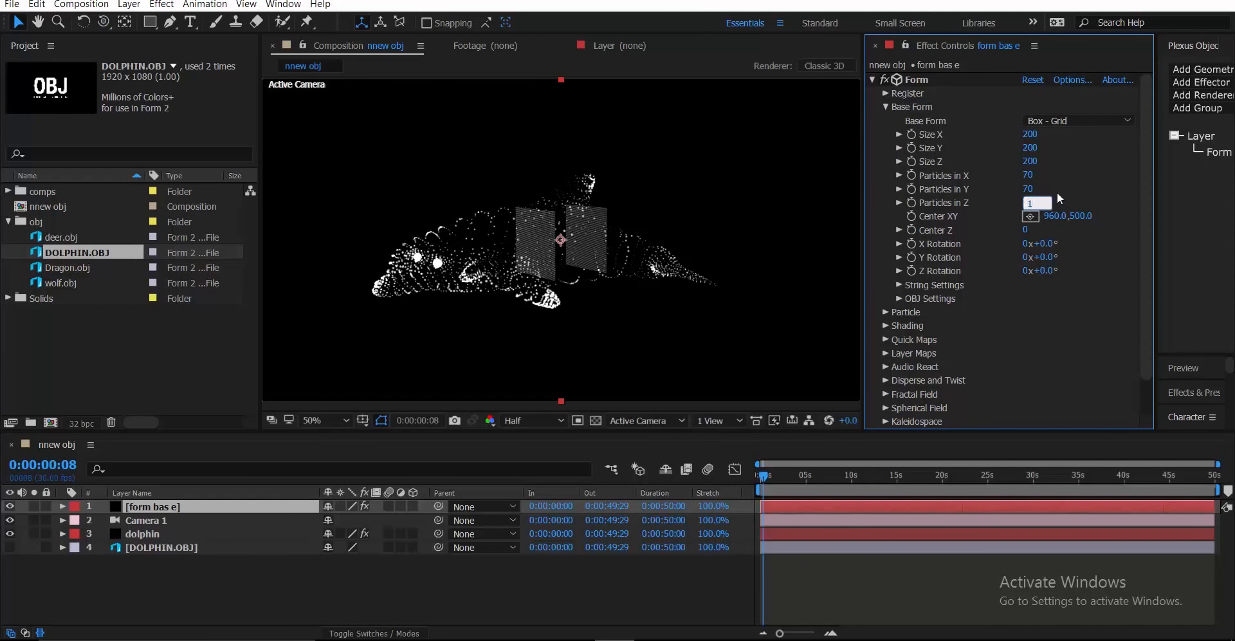
# Step: Rotate the base form's particle grid 90° around X so it lies flat
pyautogui.click(1052, 243)
pyautogui.write('90')
pyautogui.press('Return')
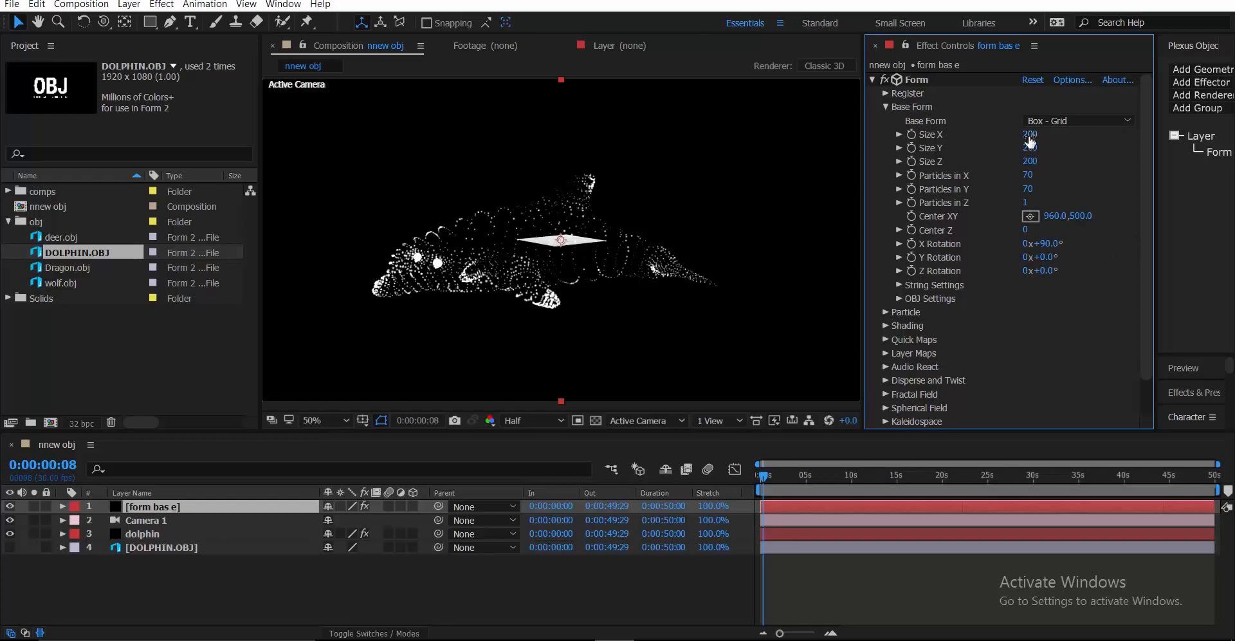
# Step: Set the base form's Size X, Size Y and Size Z to 2000
pyautogui.click(1029, 134)
pyautogui.write('200')
pyautogui.click(1081, 143)
pyautogui.click(1033, 139)
pyautogui.write('200')
pyautogui.press('Return')
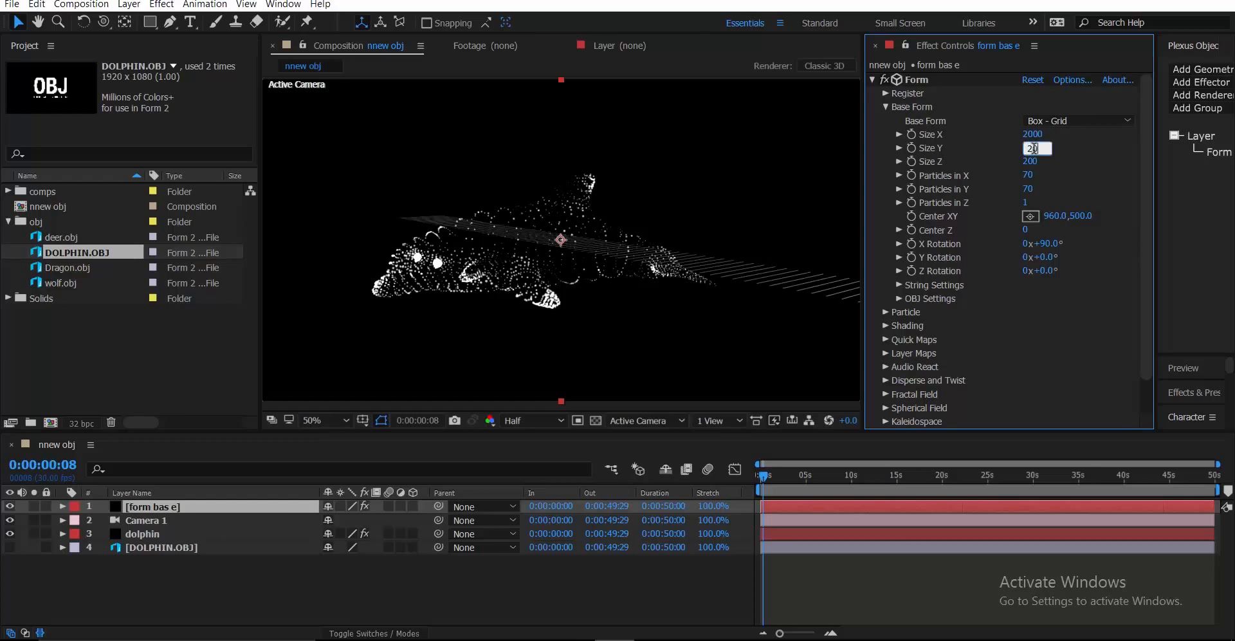
pyautogui.click(1030, 148)
pyautogui.write('20')
pyautogui.press('Tab')
pyautogui.write('200')
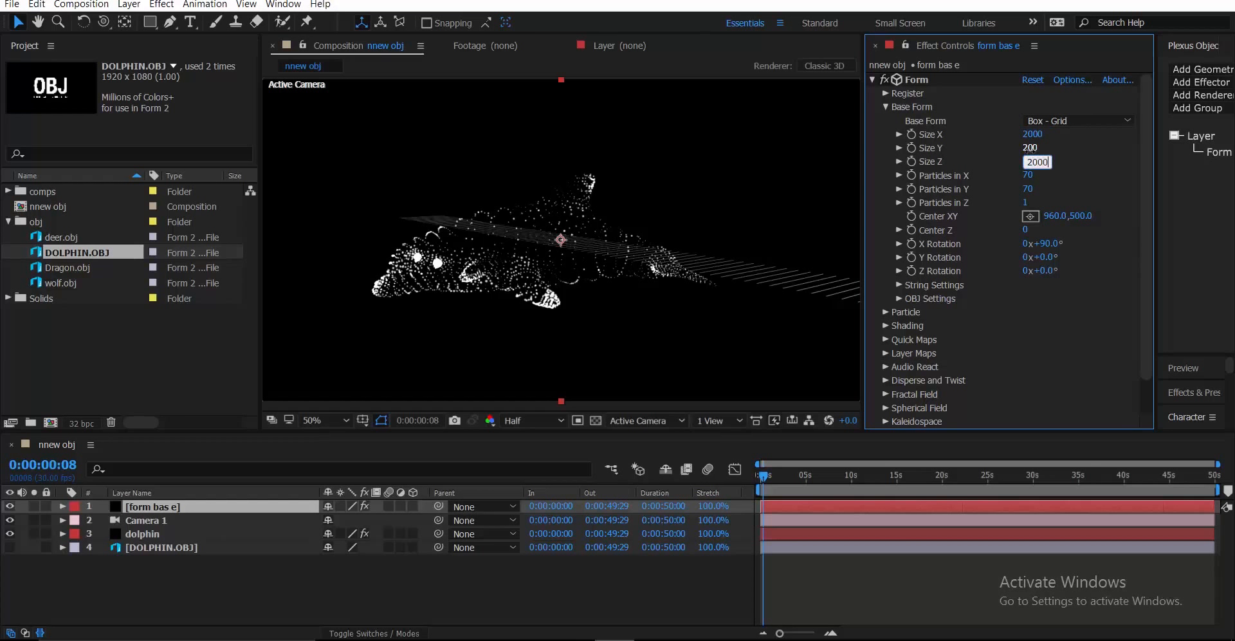
pyautogui.write('0')
pyautogui.press('Return')
pyautogui.click(1031, 147)
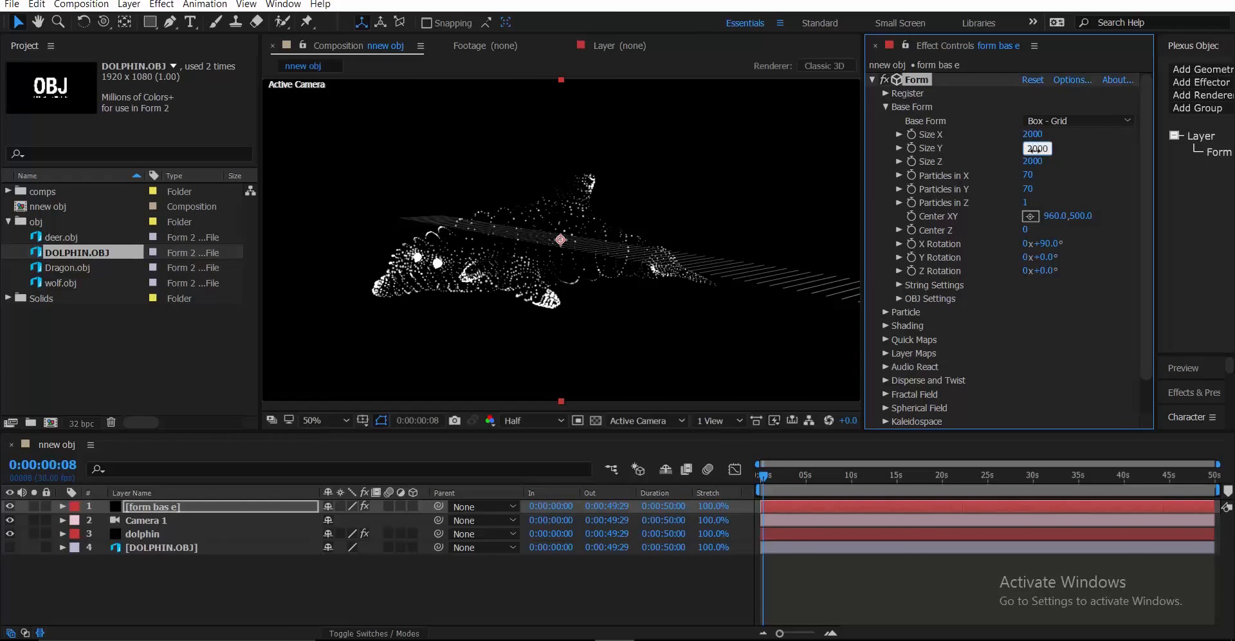
pyautogui.click(1063, 162)
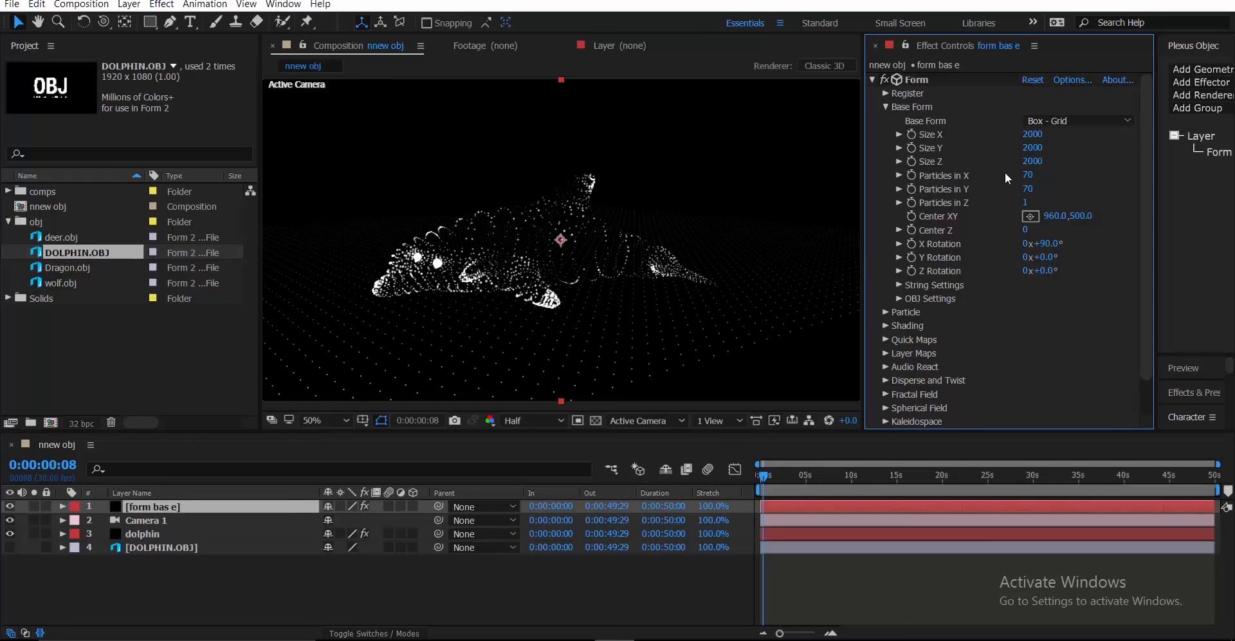
# Step: Resize the particle grid to Size X 6600, Size Y 3000 and Size Z 0, with 175 particles in X and 133 in Y
pyautogui.moveTo(1033, 150); pyautogui.dragTo(1004, 173)
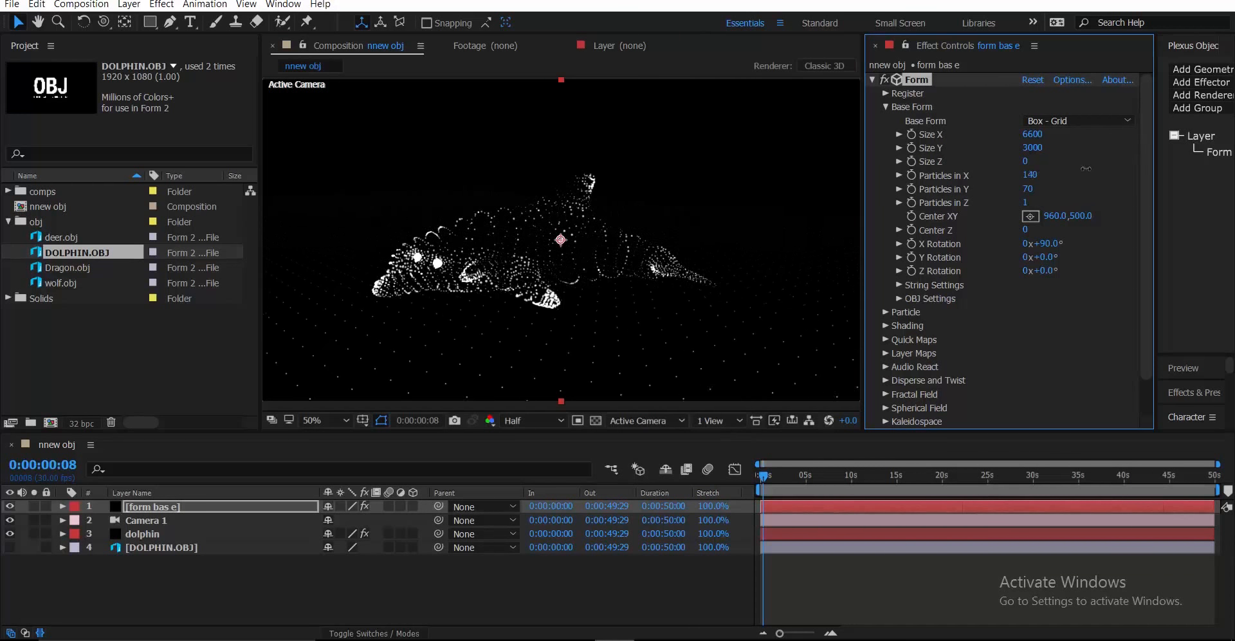
pyautogui.moveTo(1085, 169); pyautogui.dragTo(1101, 166)
pyautogui.moveTo(1032, 191); pyautogui.dragTo(1087, 184)
# Step: Set the grid's particle Size to 2, Size Random to 77 and Opacity Random to 45
pyautogui.scroll(-2, 979, 303)
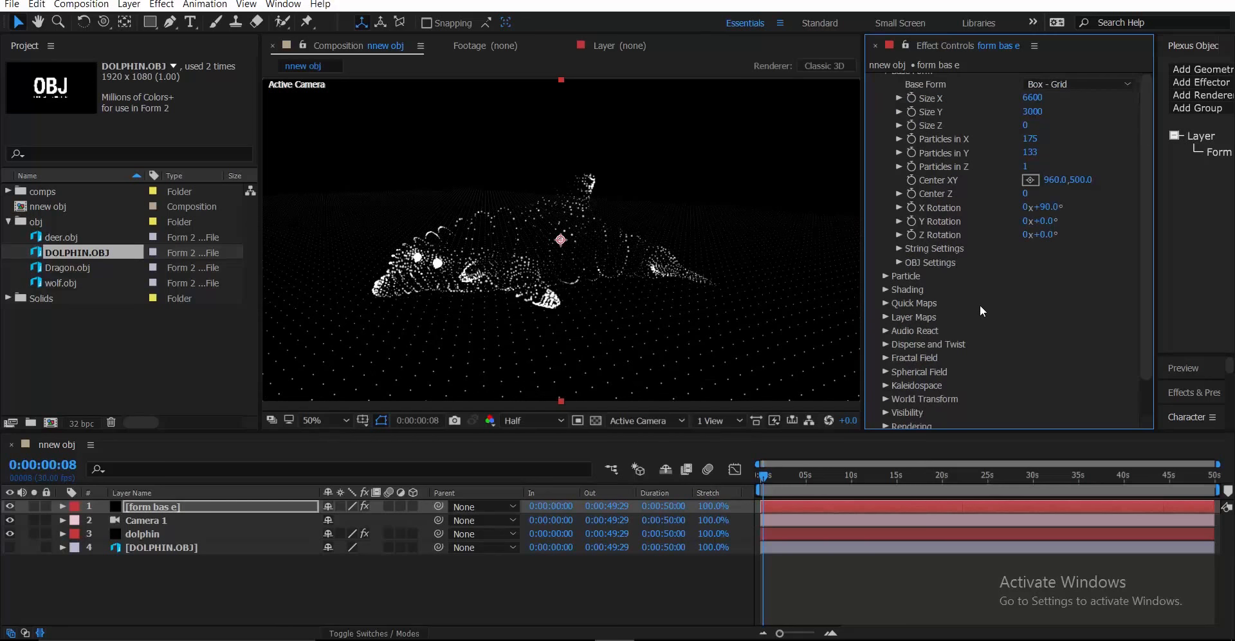
pyautogui.click(891, 275)
pyautogui.scroll(-1, 901, 284)
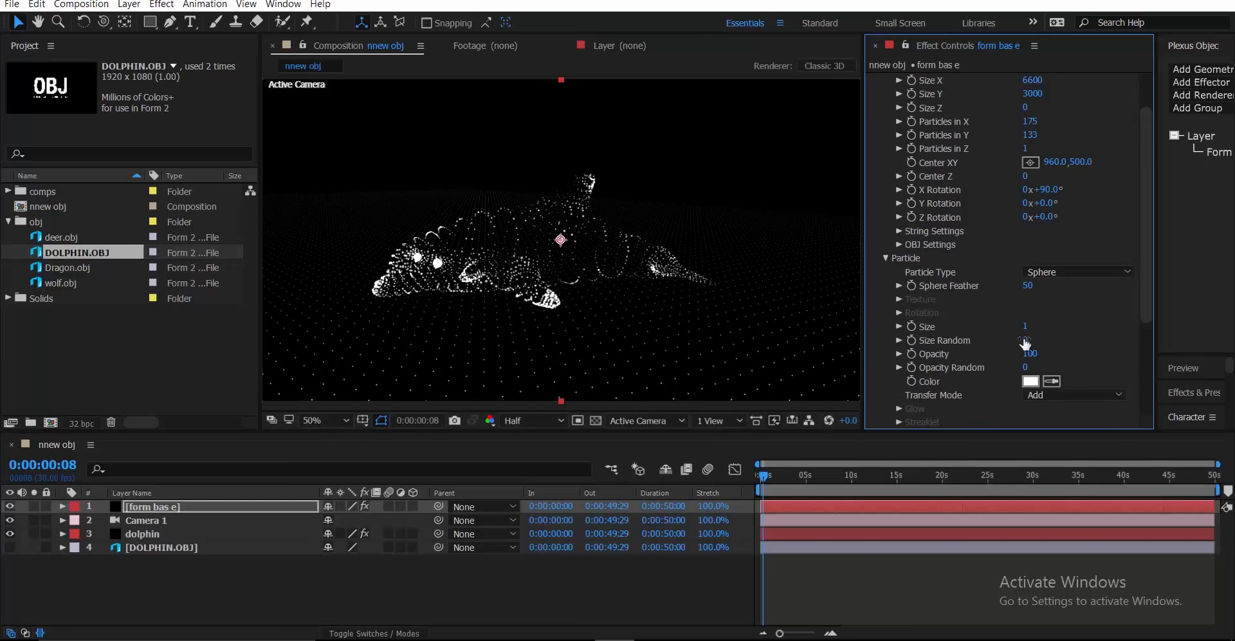
pyautogui.moveTo(1025, 339); pyautogui.dragTo(1056, 334)
pyautogui.moveTo(1033, 373); pyautogui.dragTo(1061, 361)
pyautogui.click(1026, 327)
pyautogui.write('2')
pyautogui.click(1075, 315)
# Step: Set Disperse to 12 and Twist to 11, preview the animation and return the playhead to the start
pyautogui.scroll(-2, 1076, 315)
pyautogui.scroll(-3, 1075, 314)
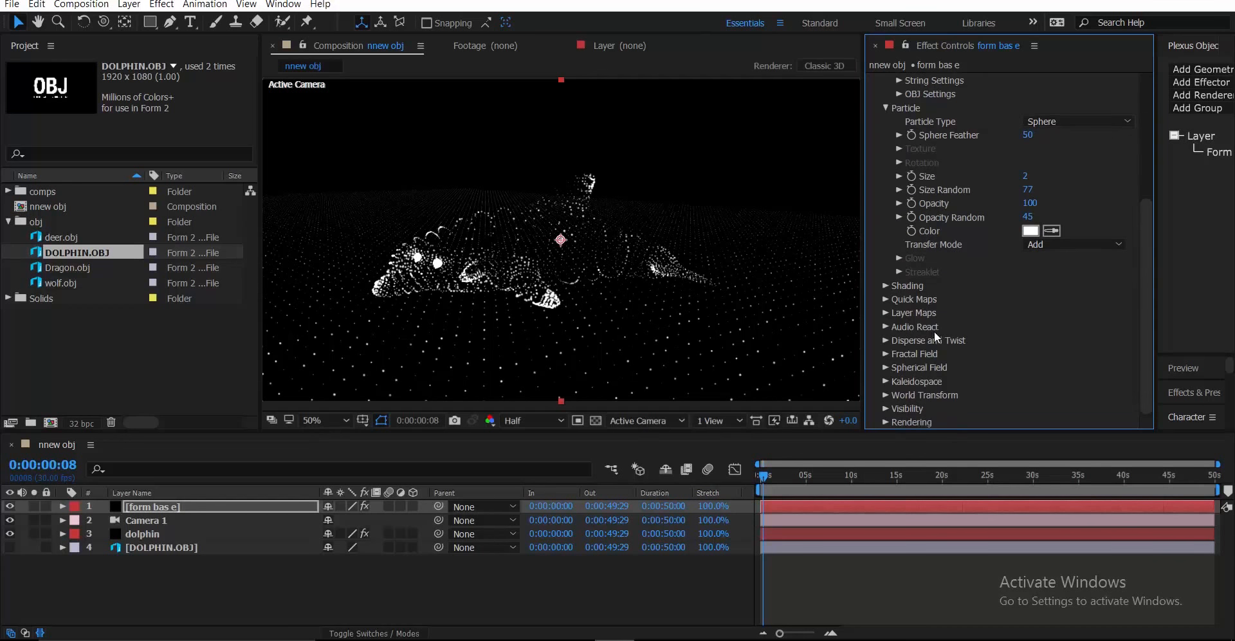
pyautogui.click(885, 340)
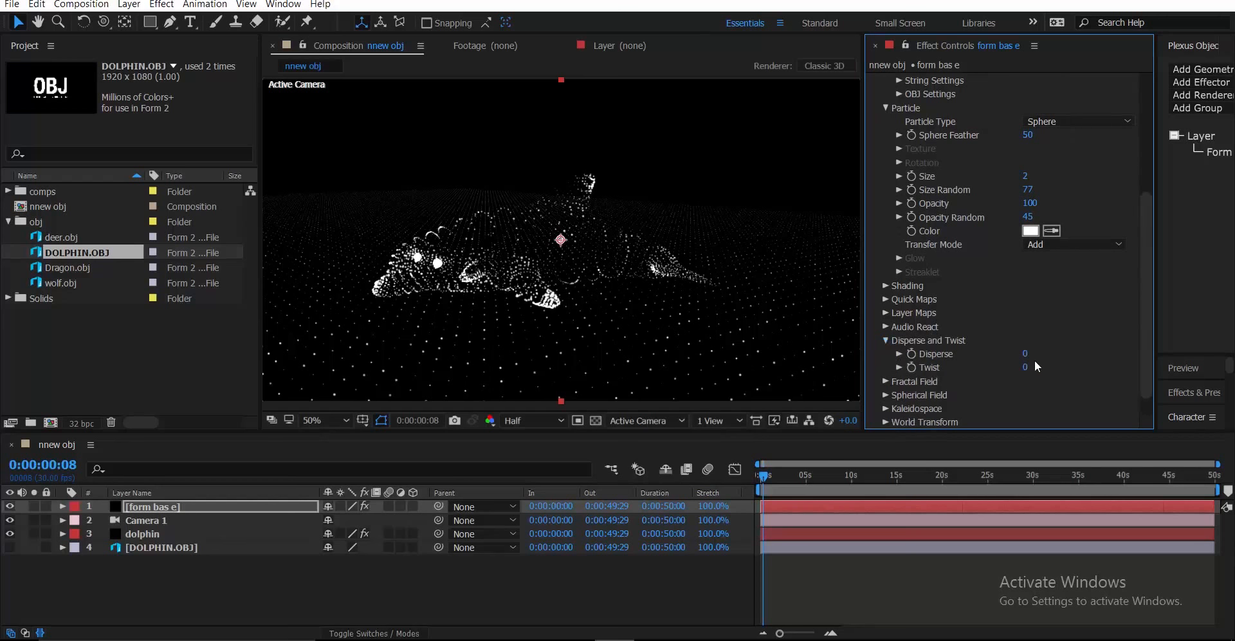
pyautogui.moveTo(1025, 353); pyautogui.dragTo(1103, 355)
pyautogui.press('space')
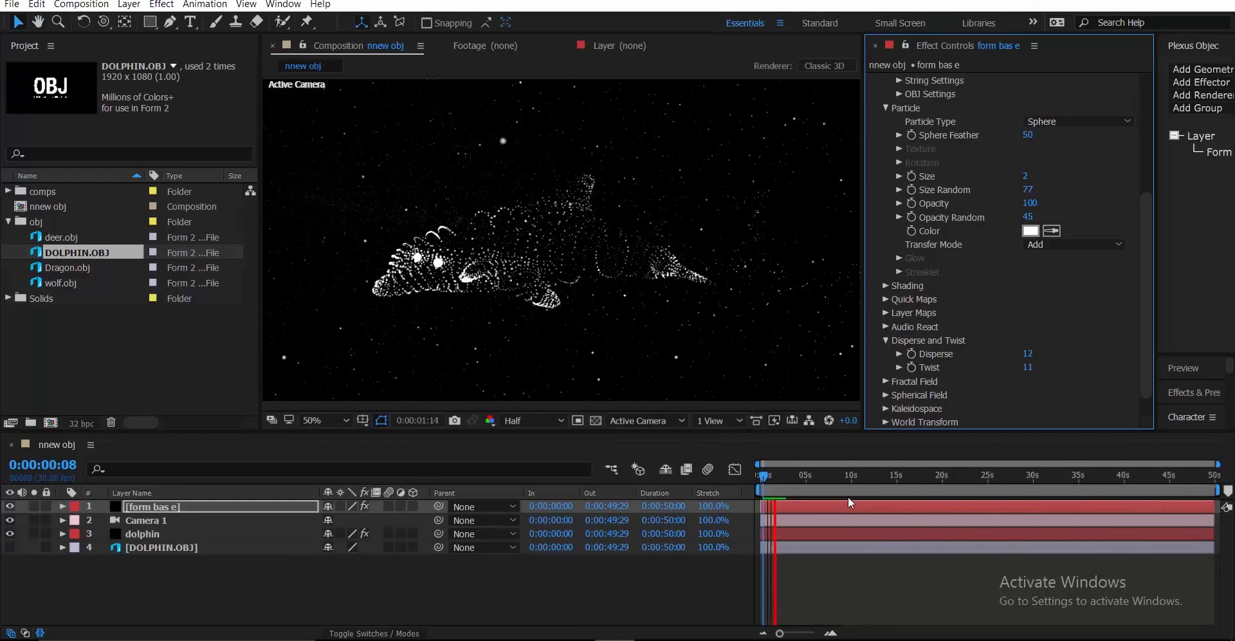
pyautogui.moveTo(798, 480); pyautogui.dragTo(732, 505)
# Step: Set the grid's Fractal Field Displace to 39, preview the animation and return the playhead to the start
pyautogui.scroll(-1, 1000, 372)
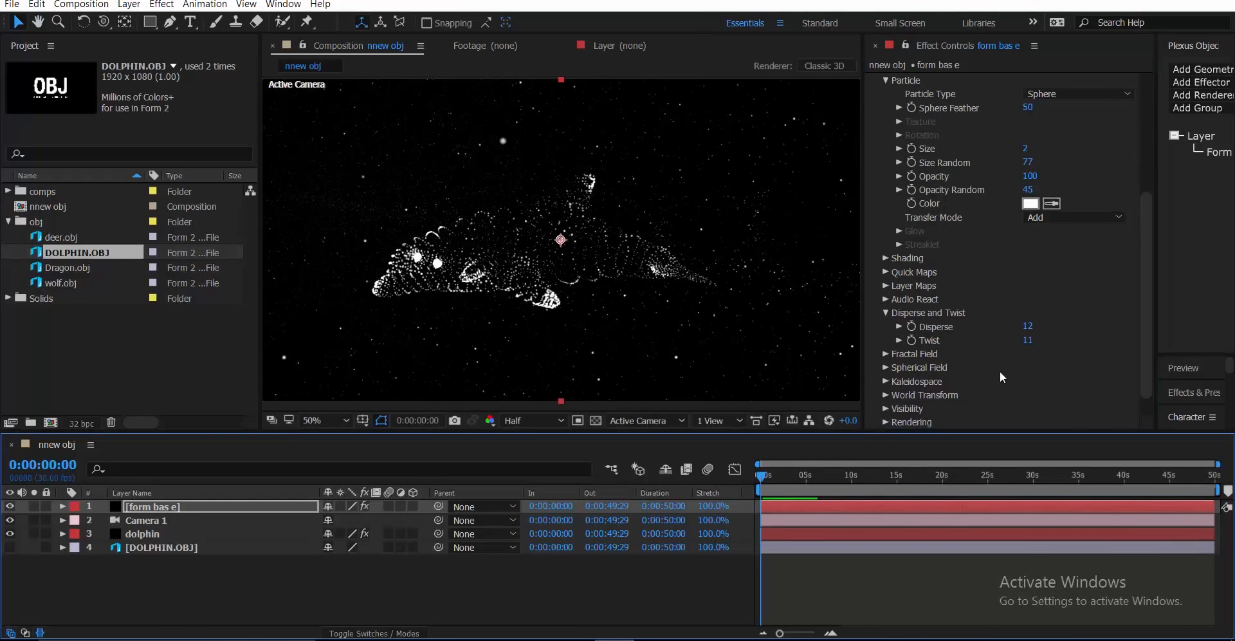
pyautogui.click(881, 357)
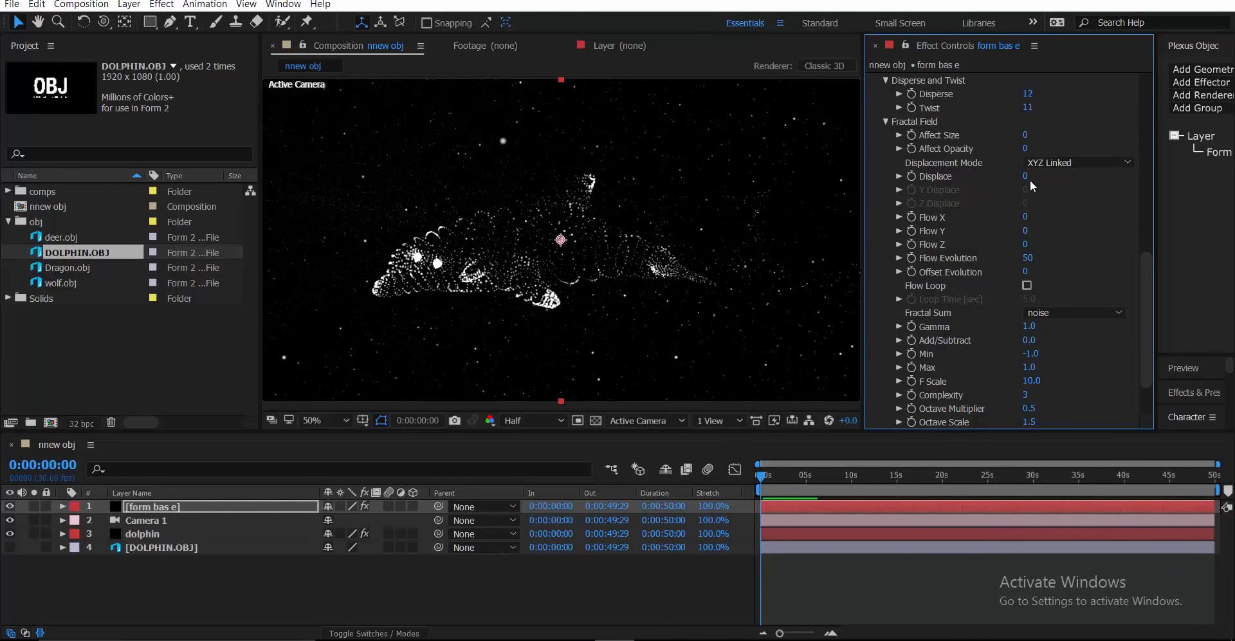
pyautogui.moveTo(1029, 179); pyautogui.dragTo(1063, 171)
pyautogui.press('space')
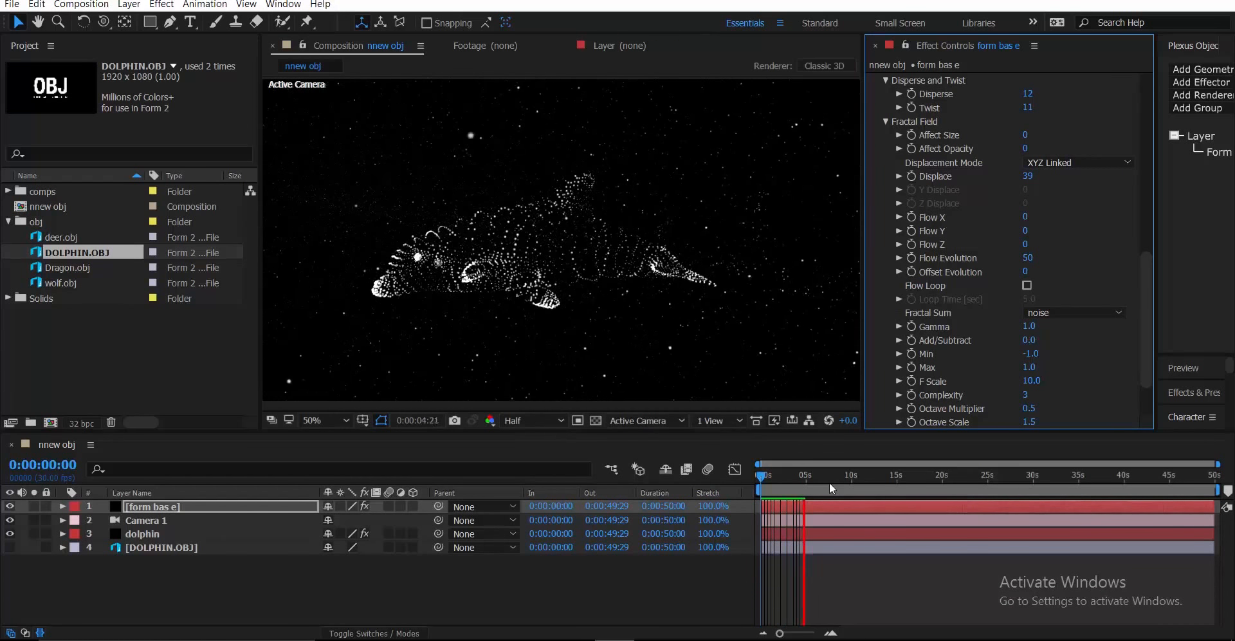
pyautogui.click(754, 484)
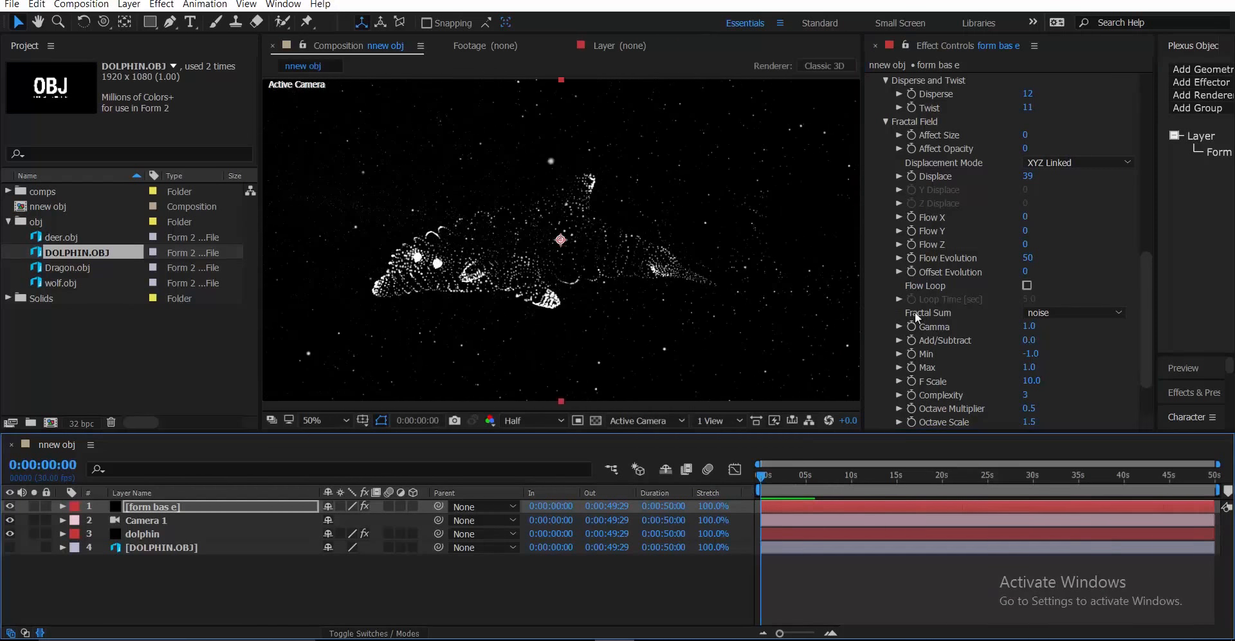
# Step: Reset the grid's Twist to 0 and raise it to 6
pyautogui.scroll(5, 990, 297)
pyautogui.scroll(1, 945, 271)
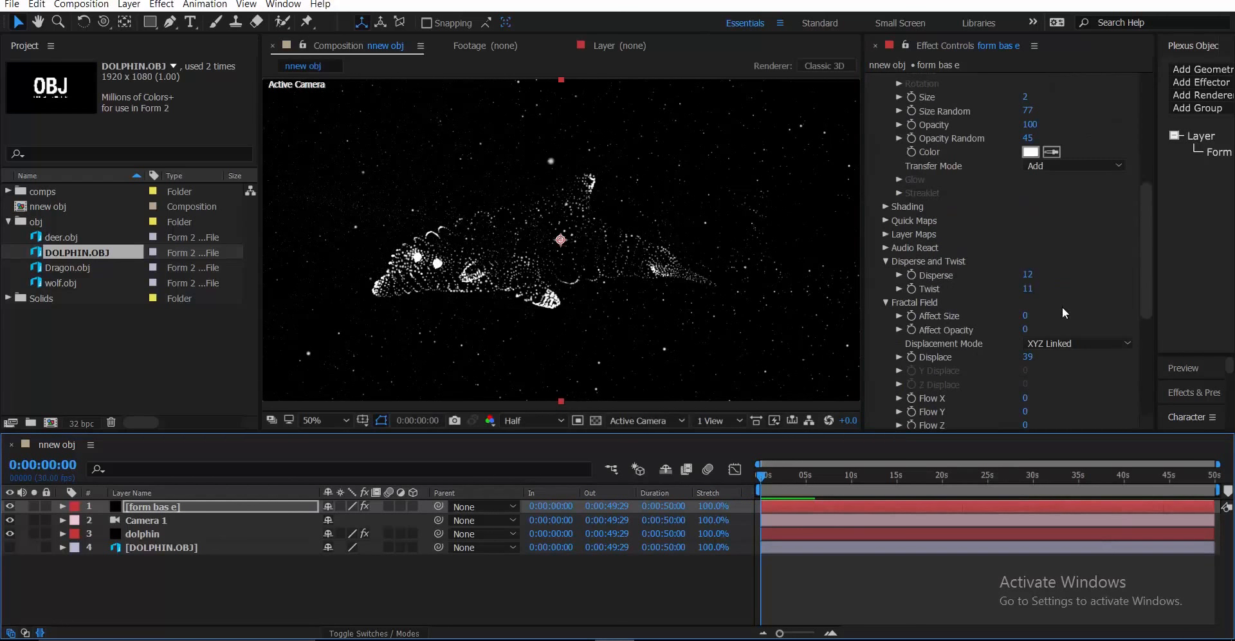
pyautogui.click(1029, 289)
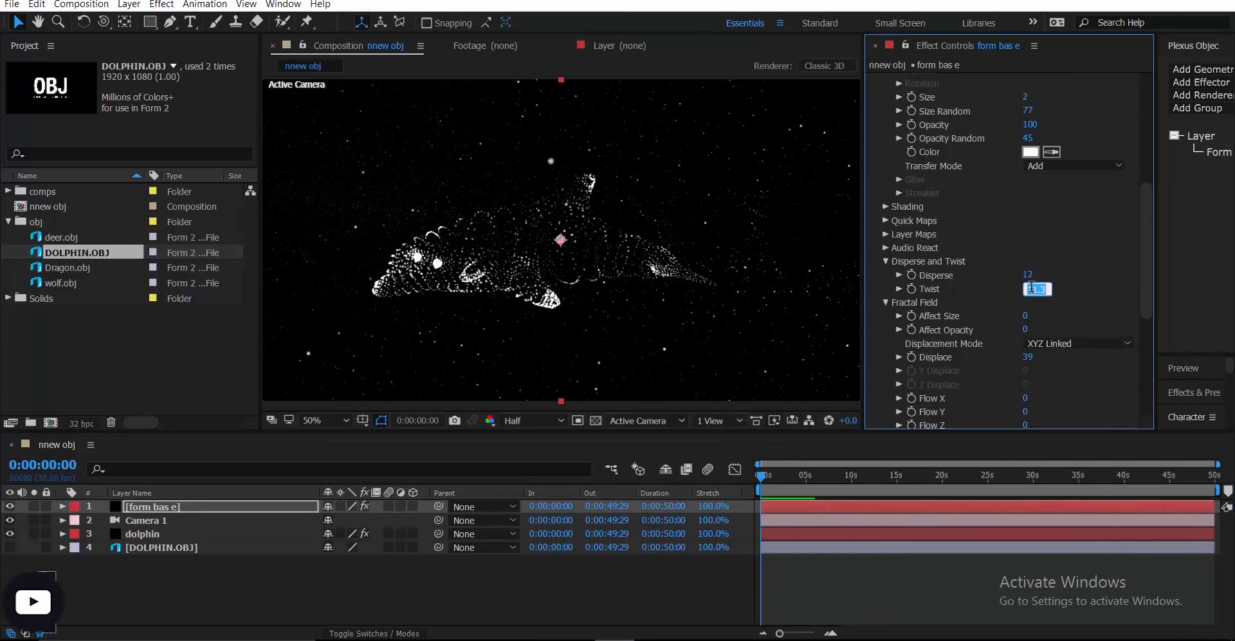
pyautogui.write('0')
pyautogui.press('Return')
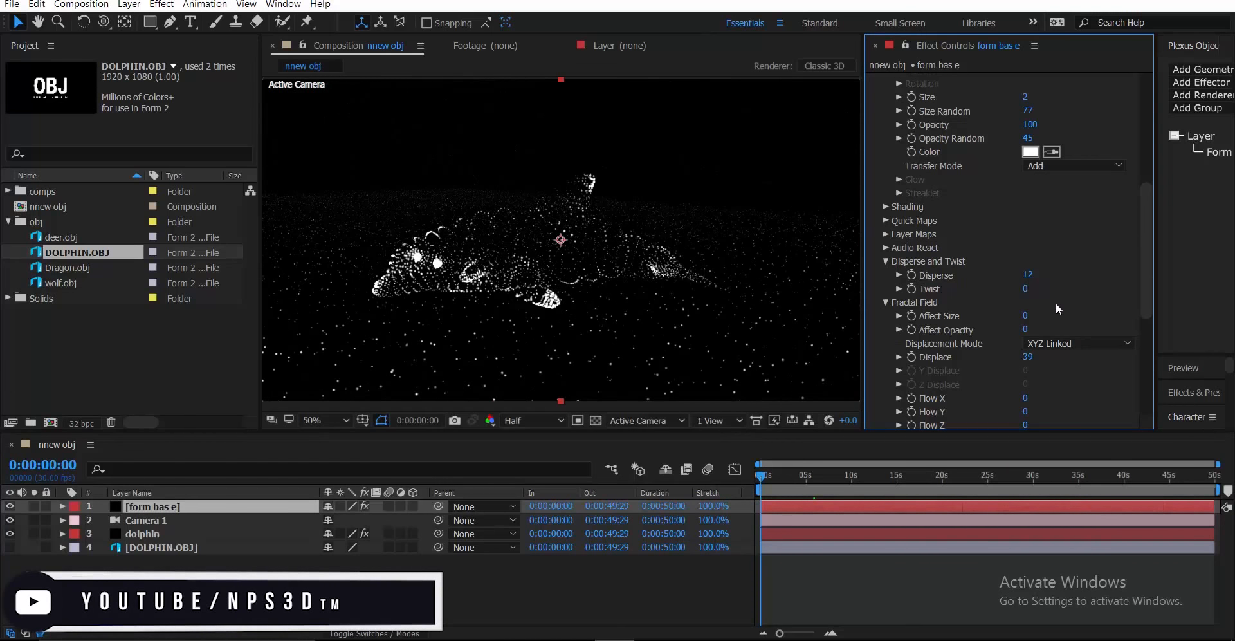
pyautogui.moveTo(1025, 288); pyautogui.dragTo(1063, 278)
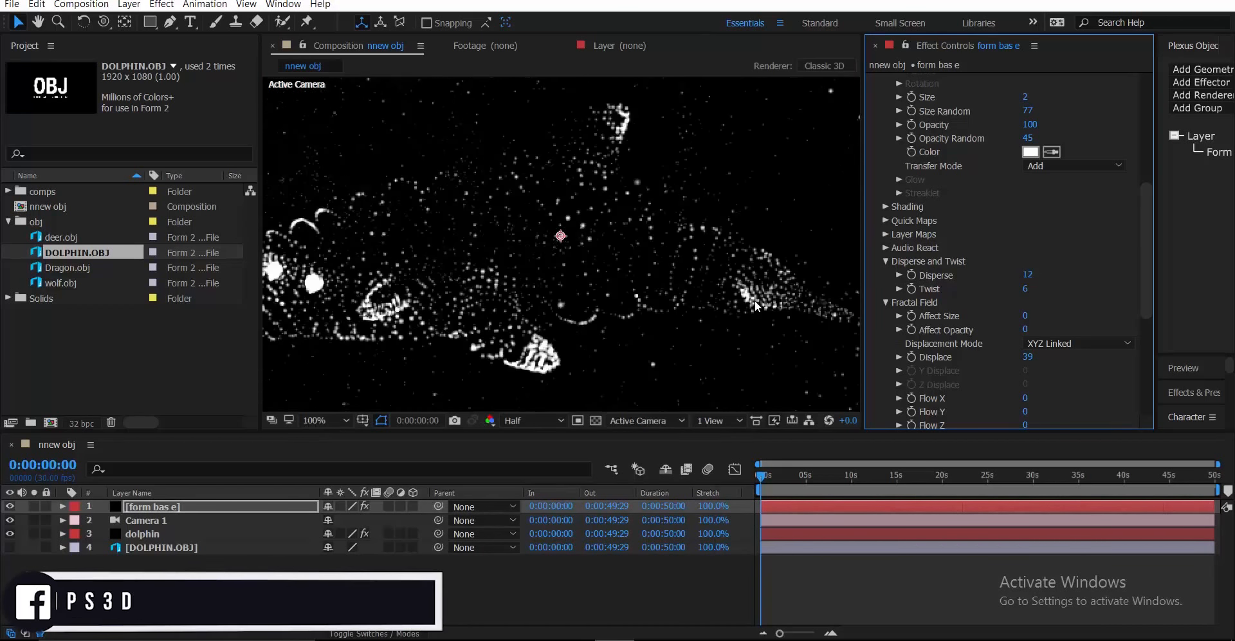
# Step: Reposition the dolphin form by setting its Center XY to 710, 494 and its Center Z to 1090
pyautogui.scroll(5, 955, 265)
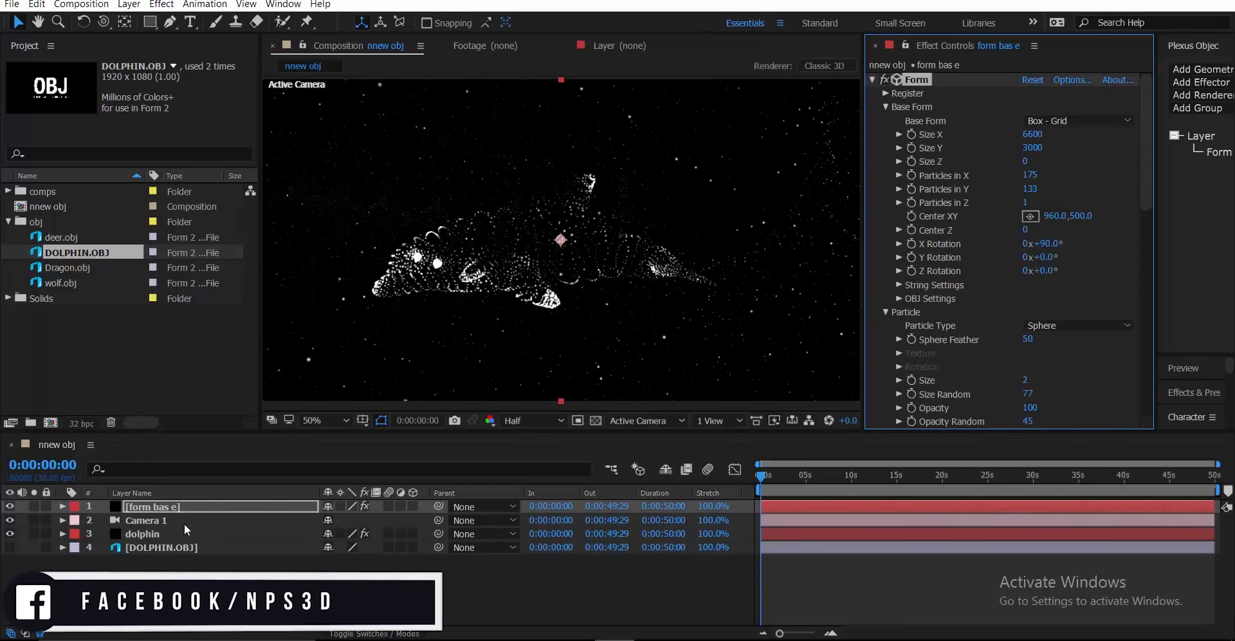
pyautogui.click(159, 537)
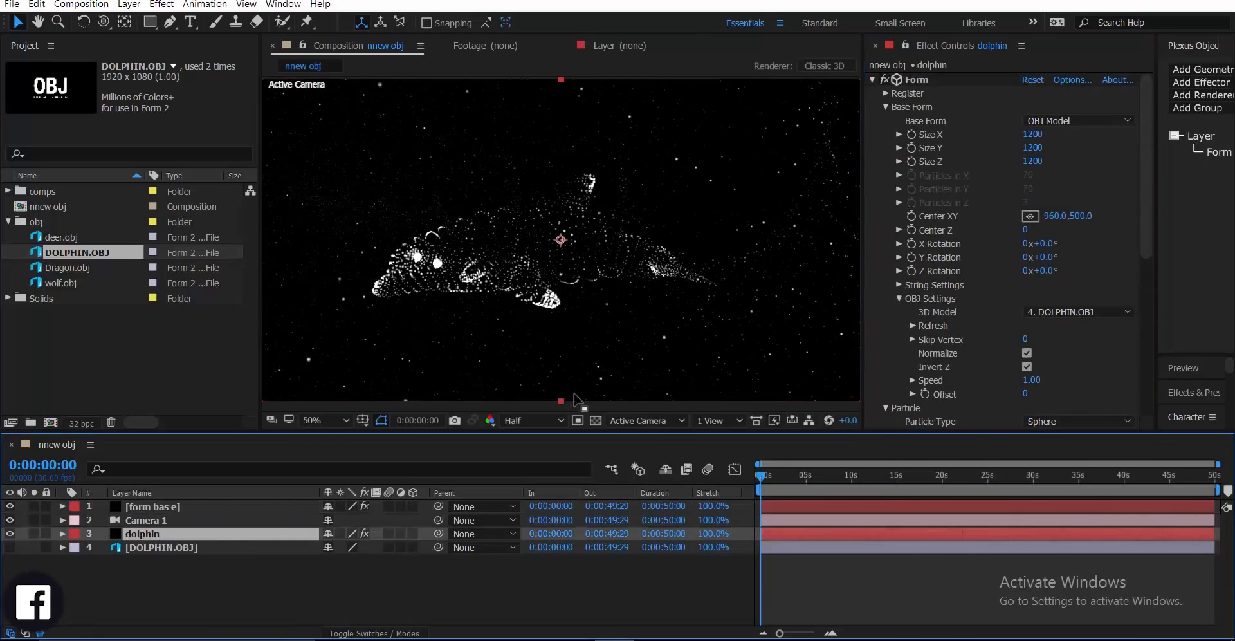
pyautogui.moveTo(1076, 224); pyautogui.dragTo(1048, 242)
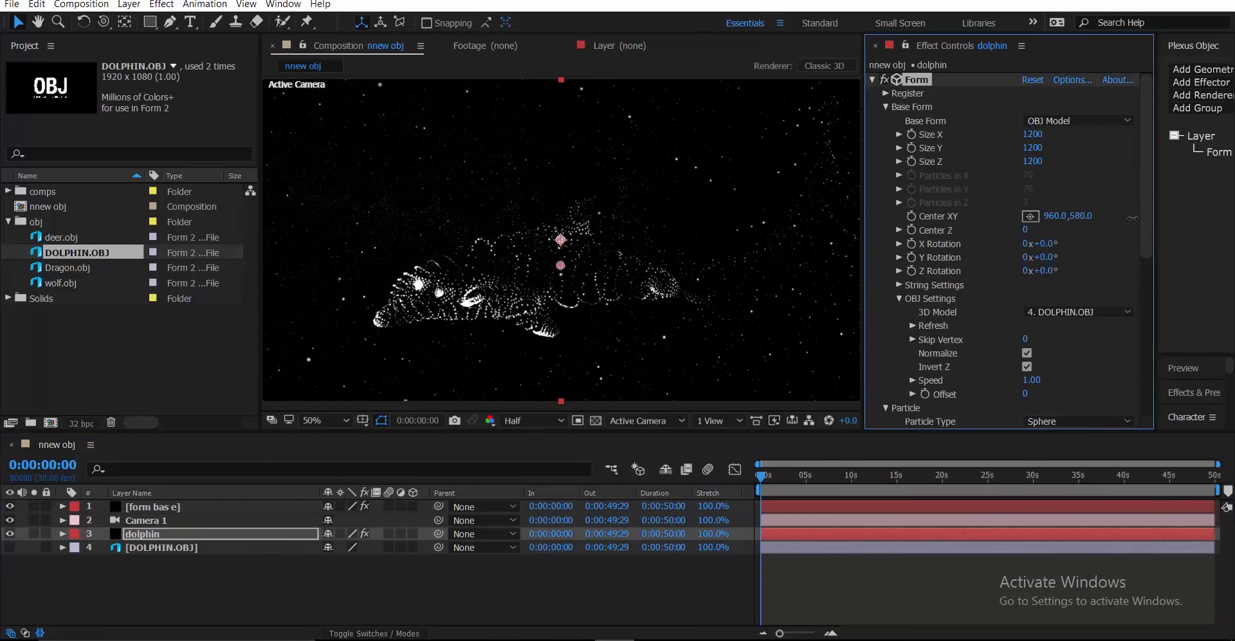
pyautogui.moveTo(1054, 216); pyautogui.dragTo(1106, 206)
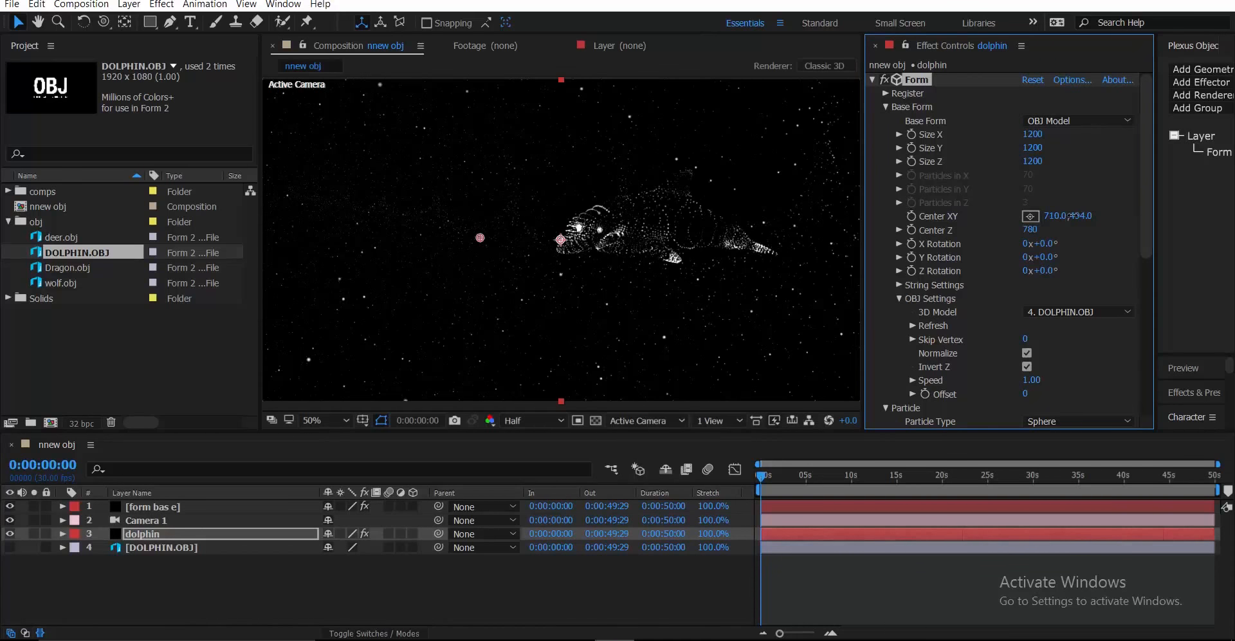
pyautogui.click(1031, 231)
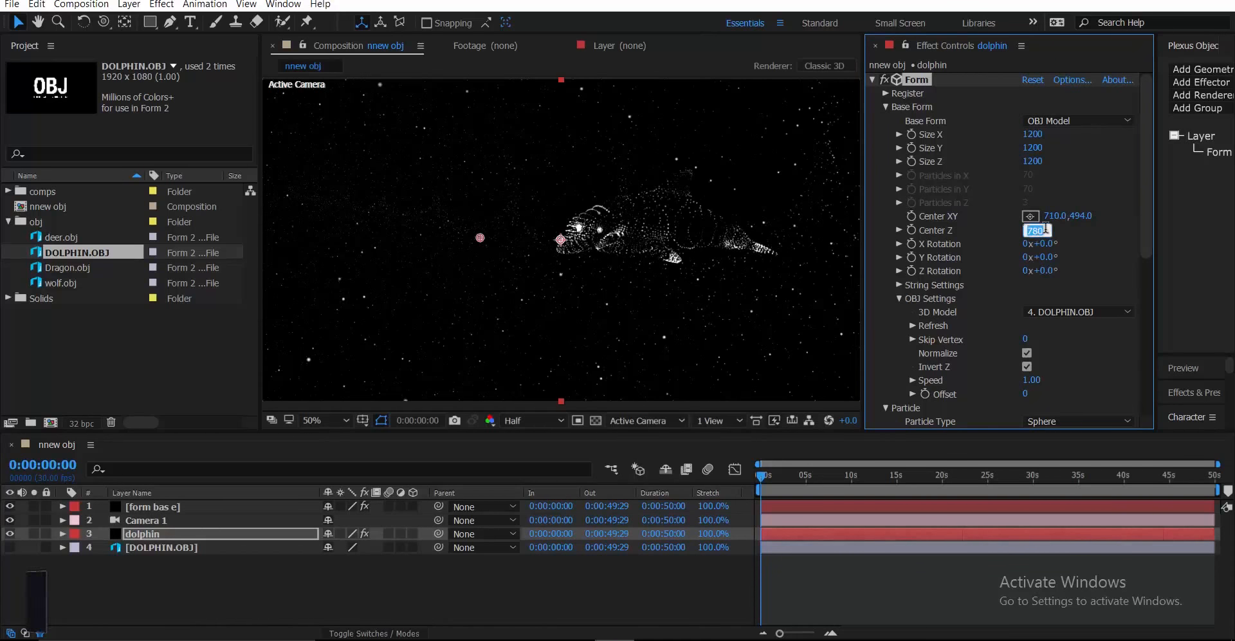
pyautogui.write('1090')
pyautogui.press('Return')
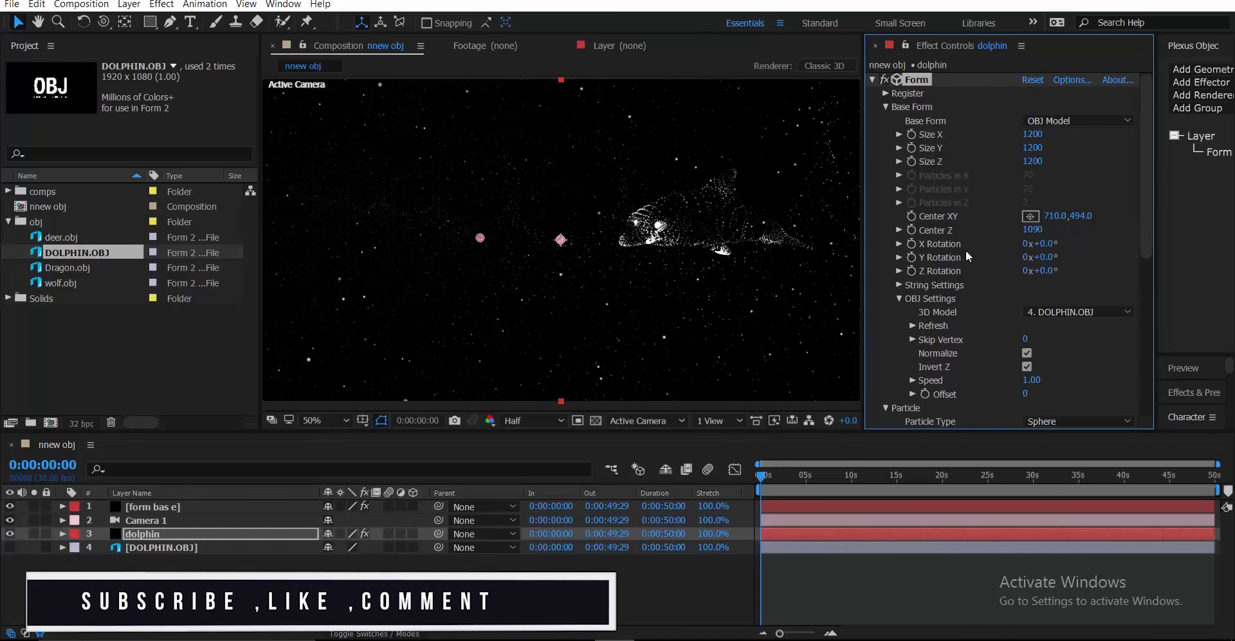
# Step: Animate the dolphin's Center Z with a keyframe at the start and a value of -970 at 0:00:09:27
pyautogui.click(912, 230)
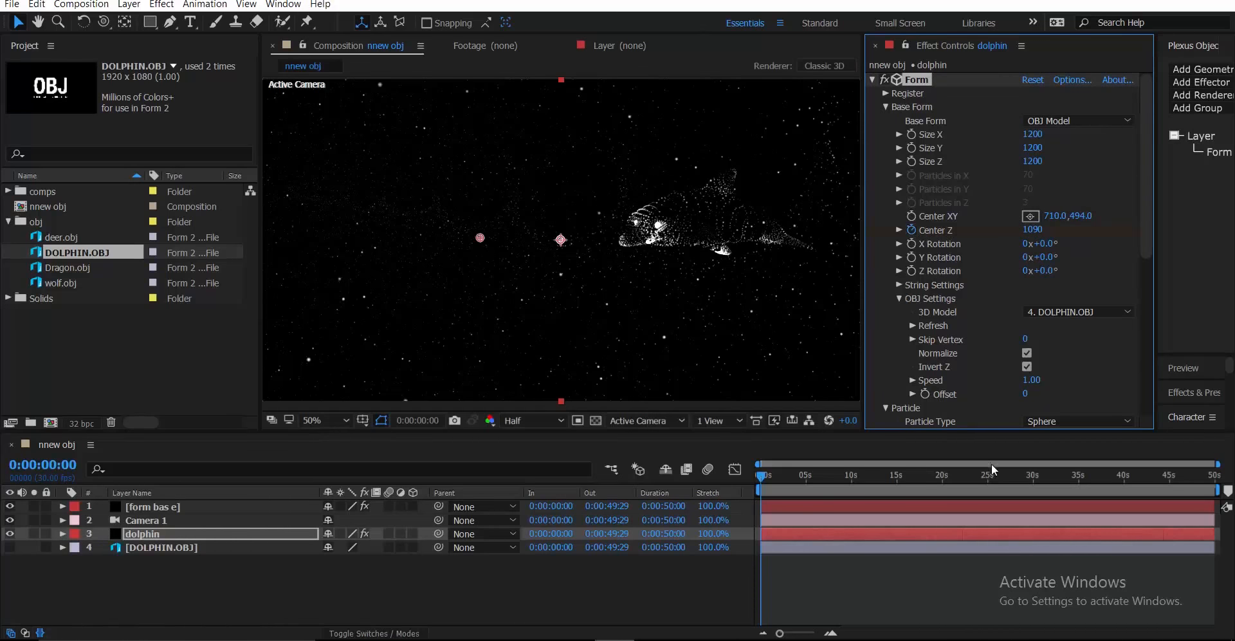
pyautogui.click(850, 480)
pyautogui.click(1034, 229)
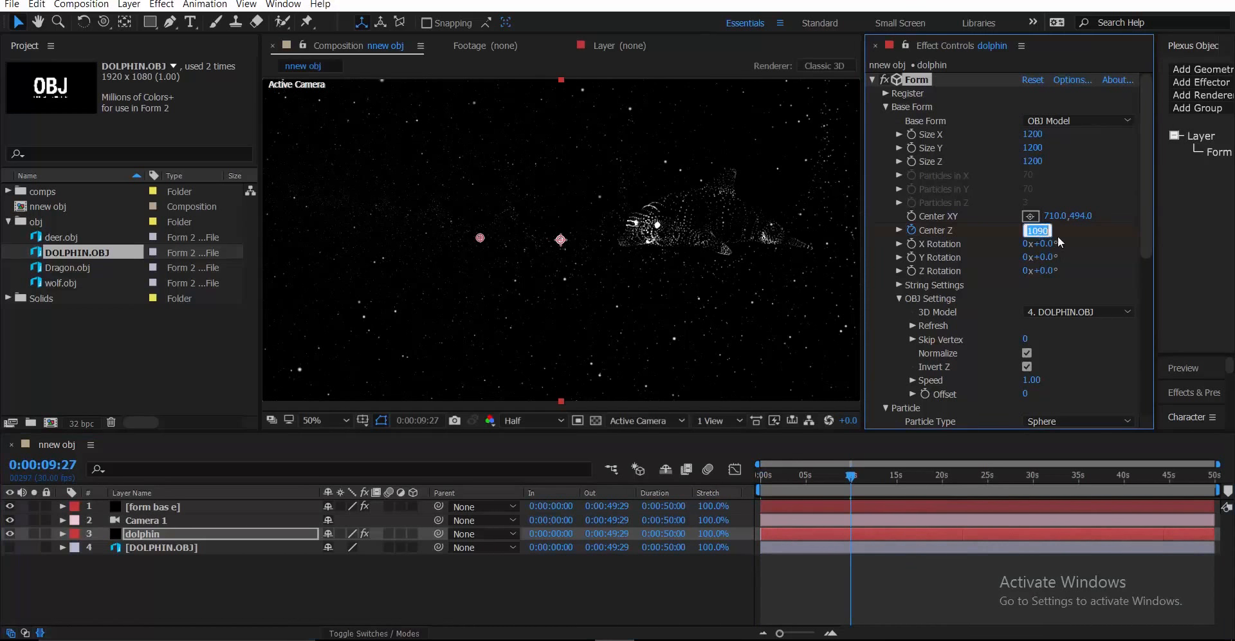
pyautogui.write('0')
pyautogui.press('Return')
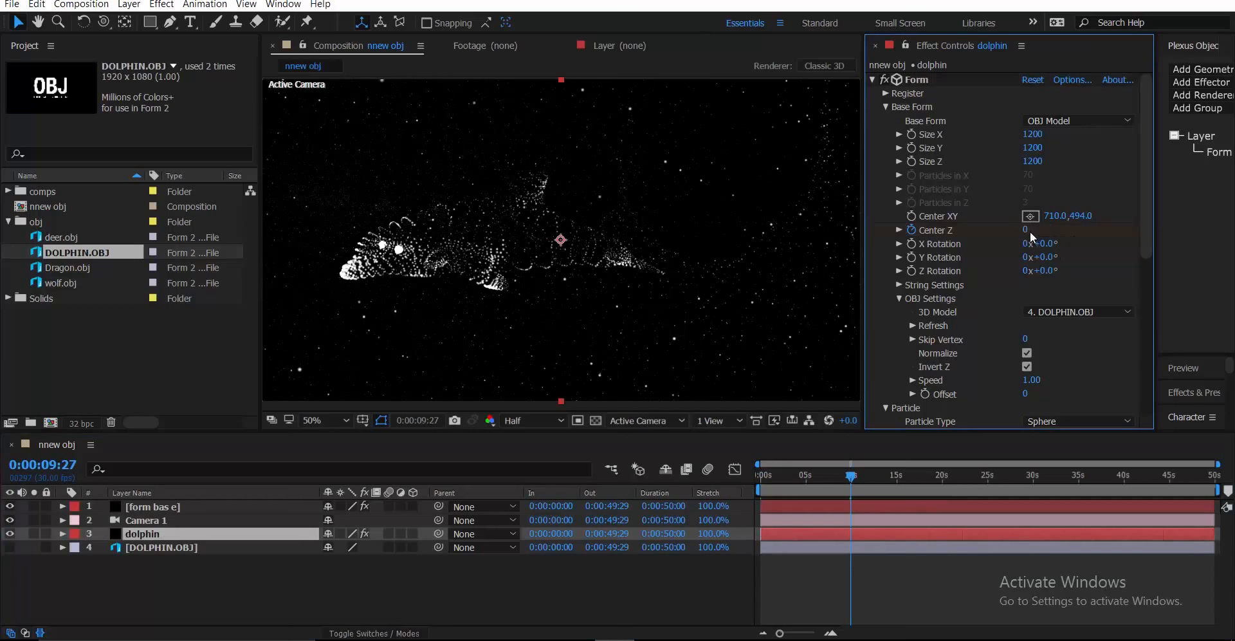
pyautogui.moveTo(1029, 231); pyautogui.dragTo(971, 256)
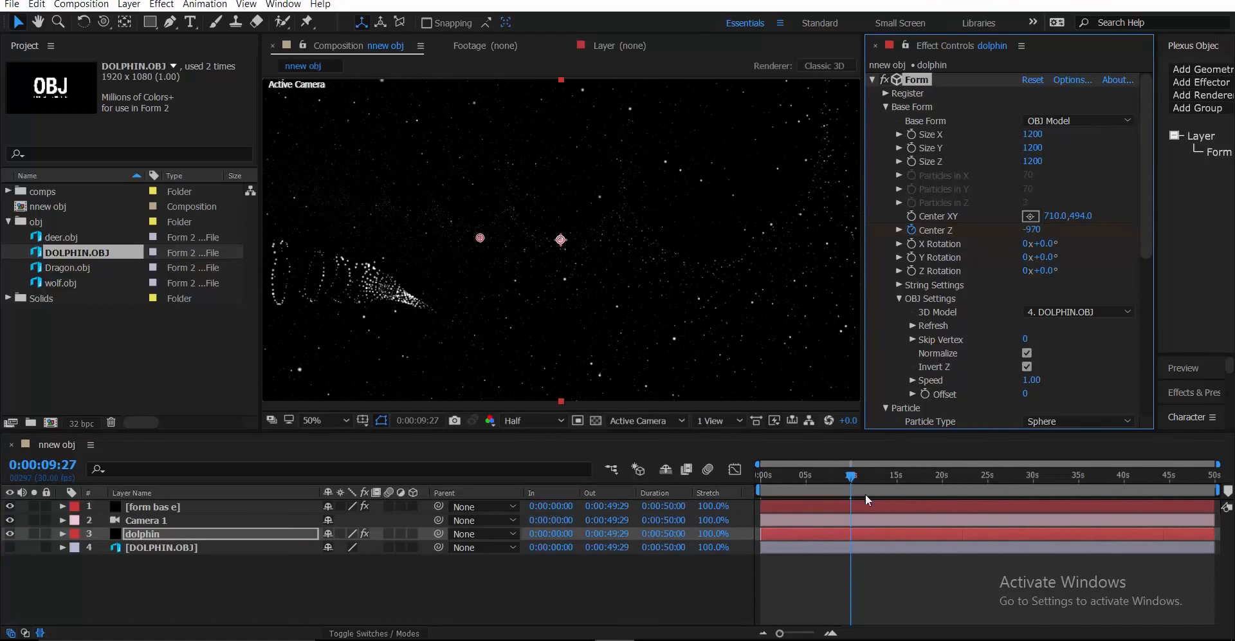
# Step: Trim the composition to the work area ending at 0:00:09:27, preview the dolphin's movement and return the playhead to the start
pyautogui.rightClick(836, 491)
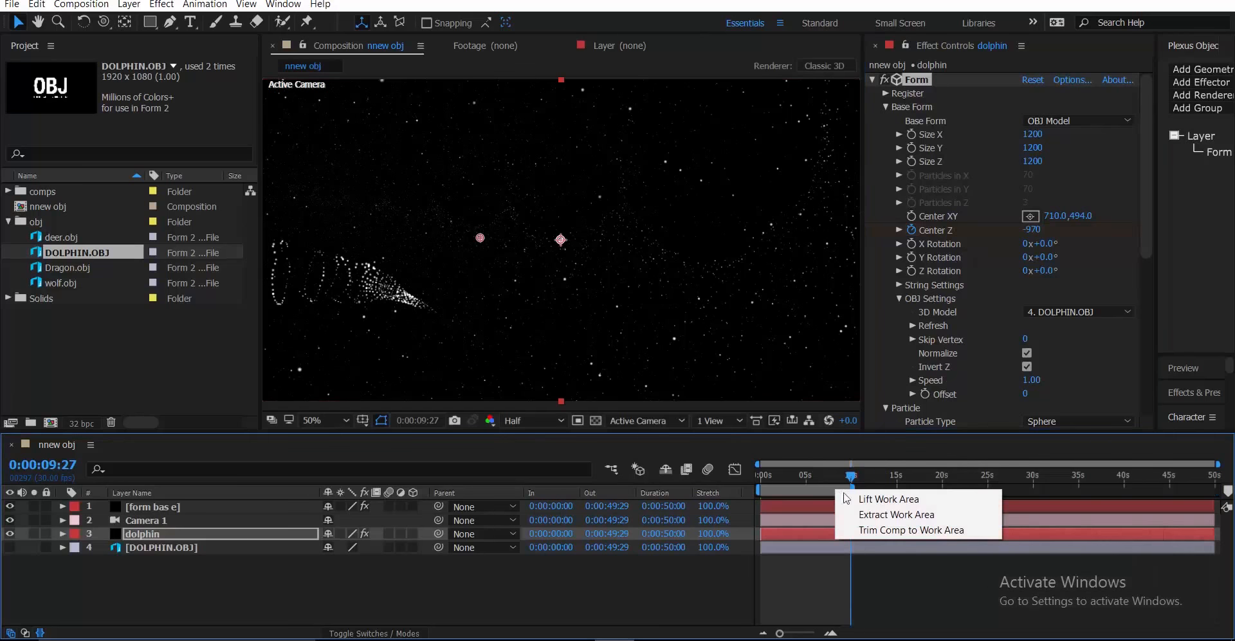
pyautogui.click(875, 530)
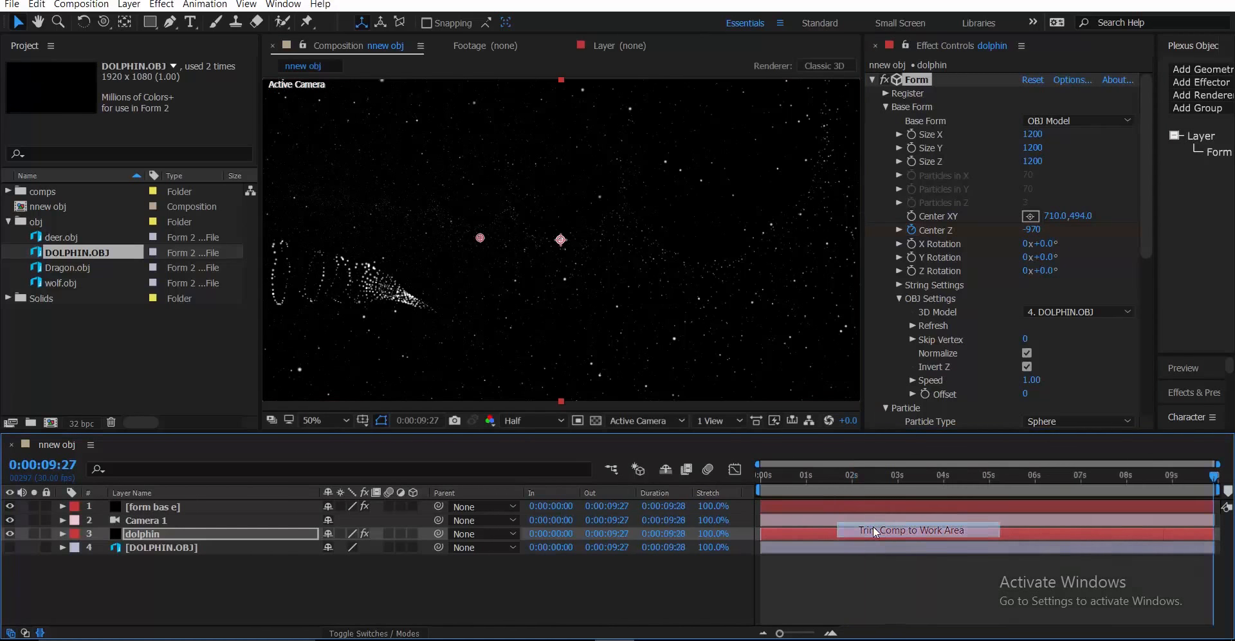
pyautogui.click(764, 475)
pyautogui.press('space')
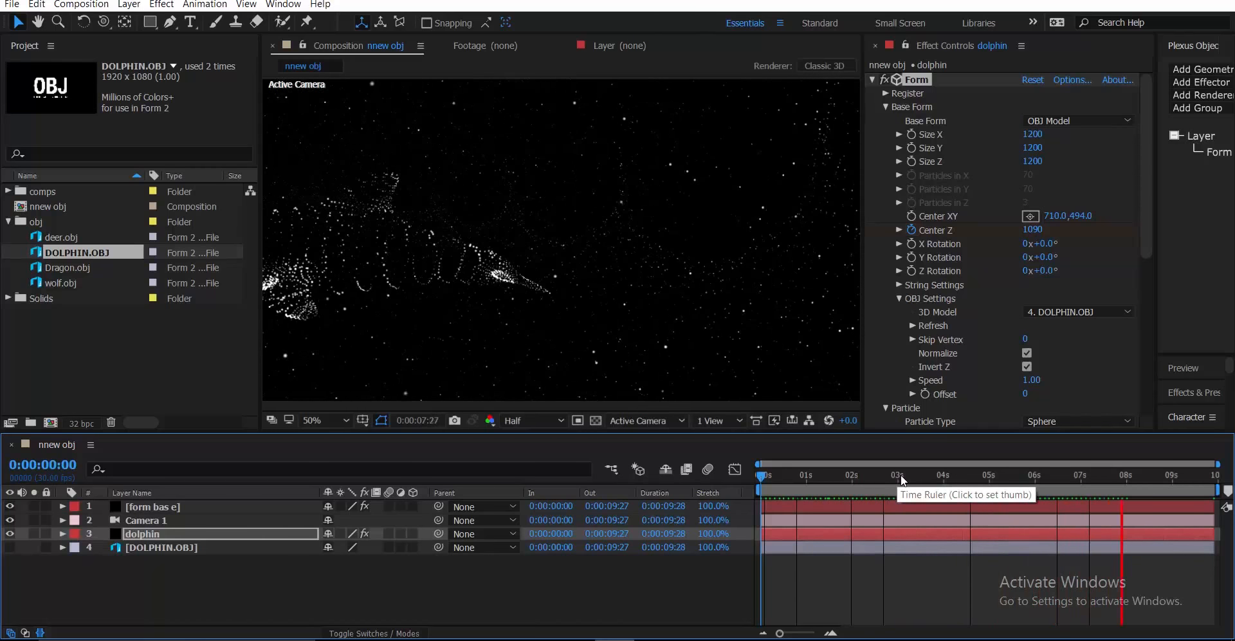
pyautogui.click(820, 475)
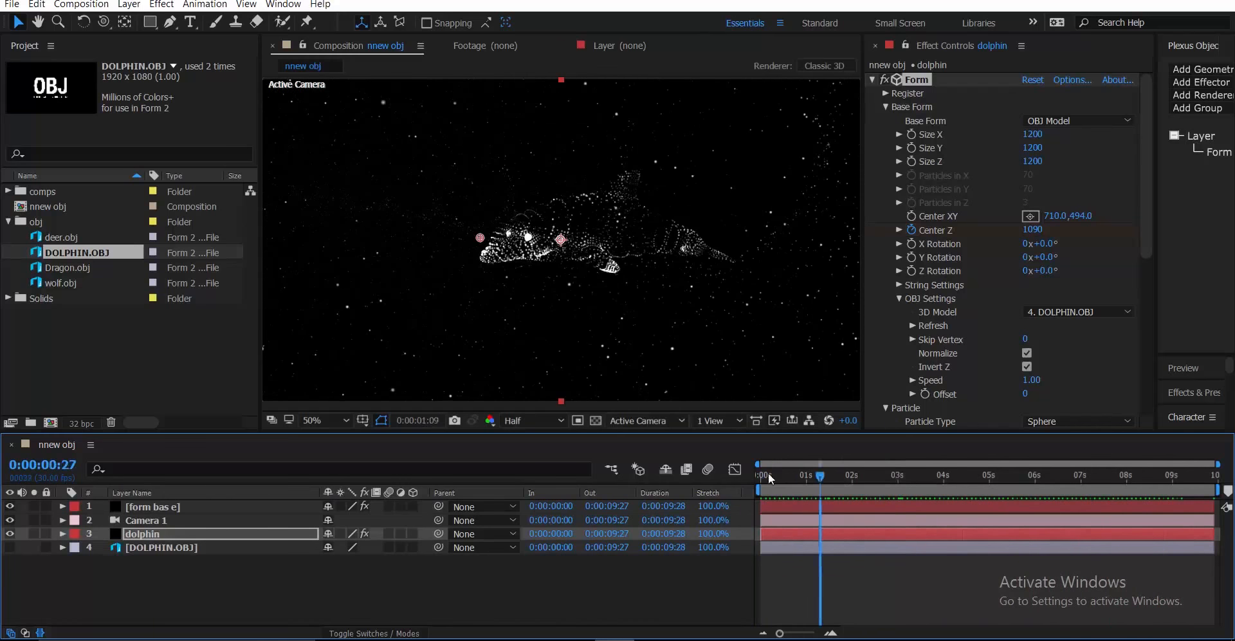
pyautogui.moveTo(785, 475); pyautogui.dragTo(746, 478)
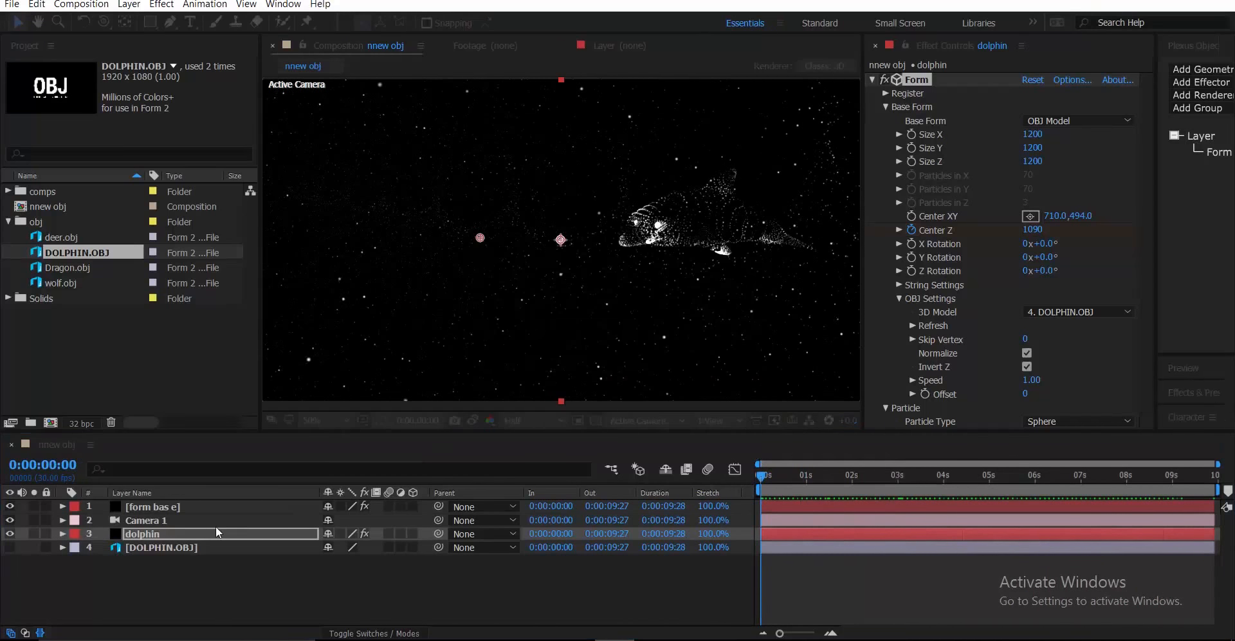
pyautogui.press('Return')
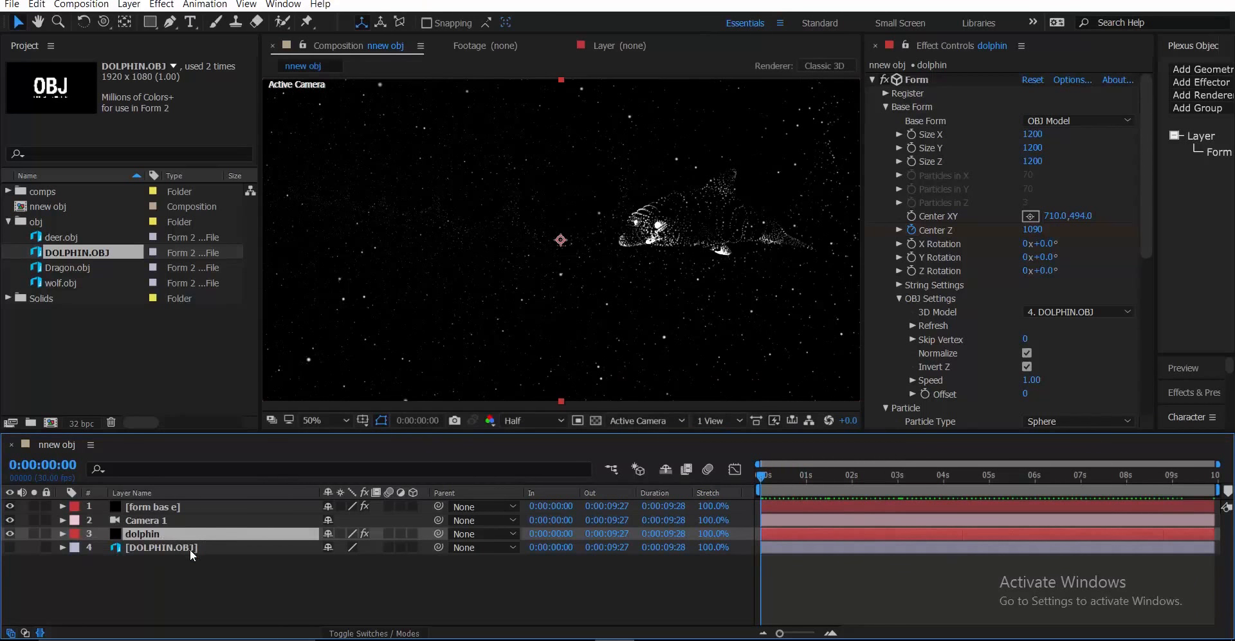
# Step: Create a Point light with a light blue colour (729BE2) and an intensity of 114%
pyautogui.click(123, 592)
pyautogui.rightClick(124, 592)
pyautogui.moveTo(240, 461)
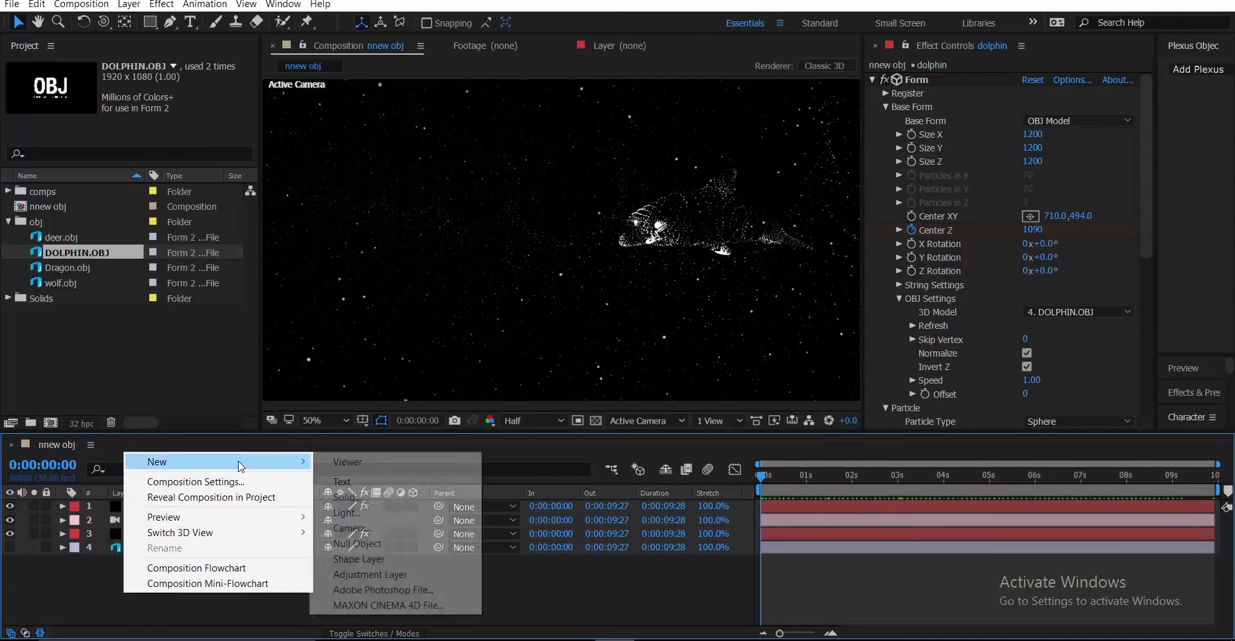
pyautogui.click(390, 518)
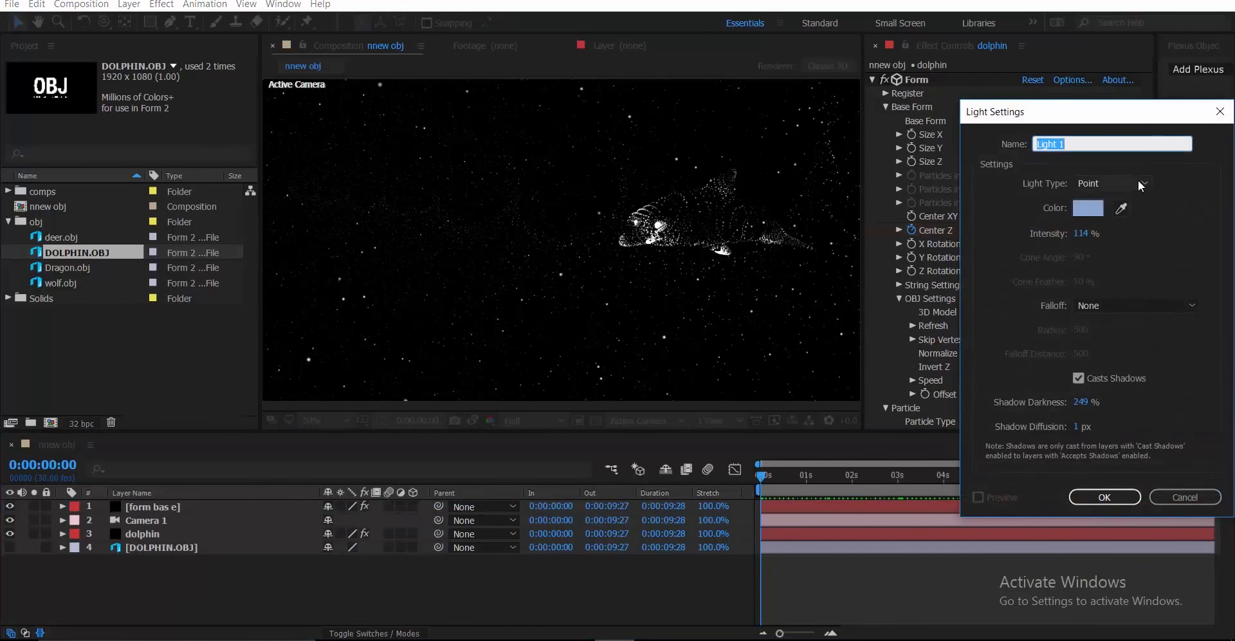
pyautogui.click(1087, 207)
pyautogui.click(955, 203)
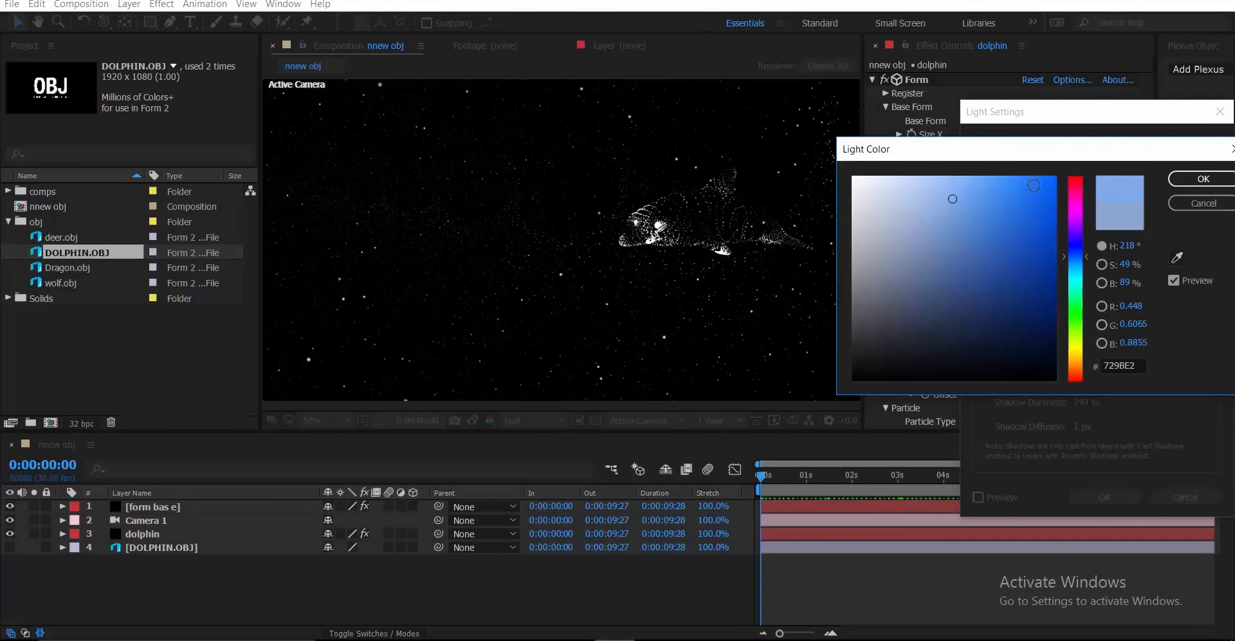
pyautogui.click(1203, 178)
pyautogui.click(1112, 495)
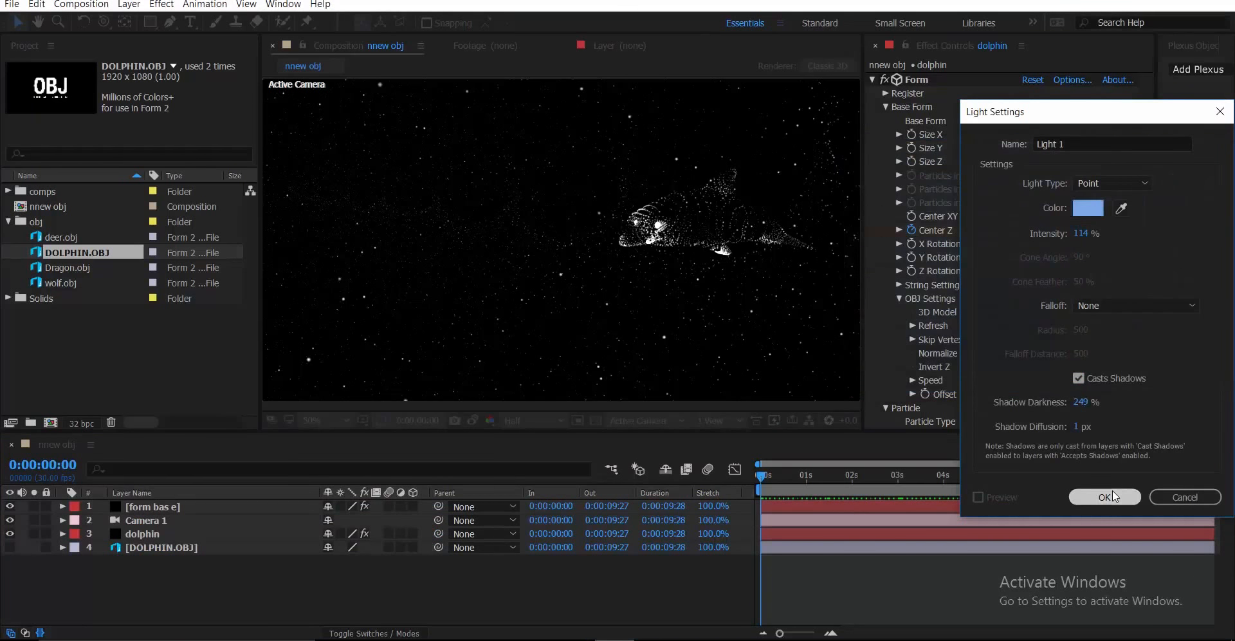
# Step: Move the light to the upper-left corner of the composition frame
pyautogui.moveTo(354, 213); pyautogui.dragTo(351, 96)
pyautogui.scroll(-2, 478, 164)
pyautogui.scroll(2, 478, 164)
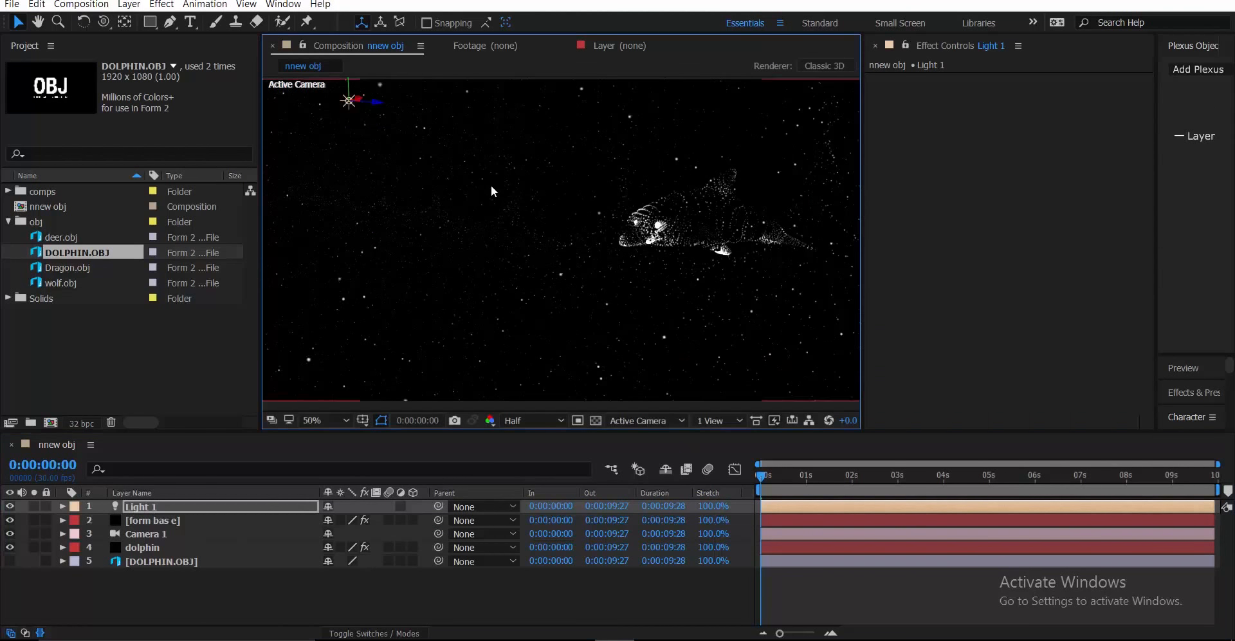
# Step: Create a black 1920 x 1000 px solid named flares
pyautogui.rightClick(184, 593)
pyautogui.moveTo(350, 468)
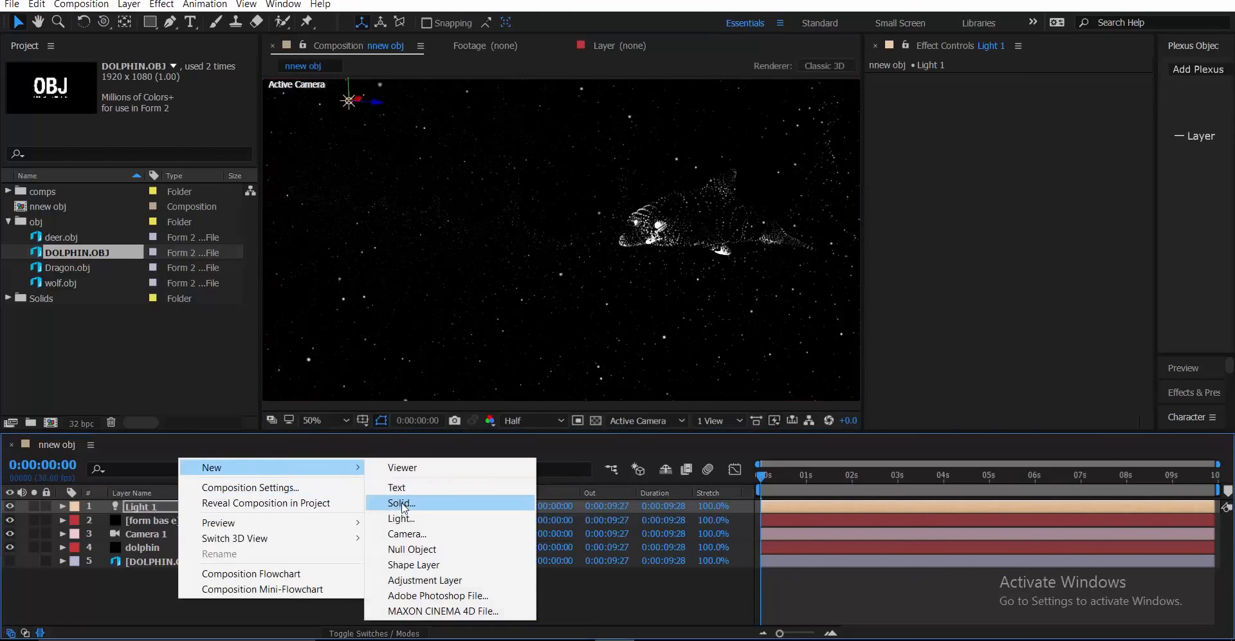
pyautogui.click(402, 502)
pyautogui.write('op')
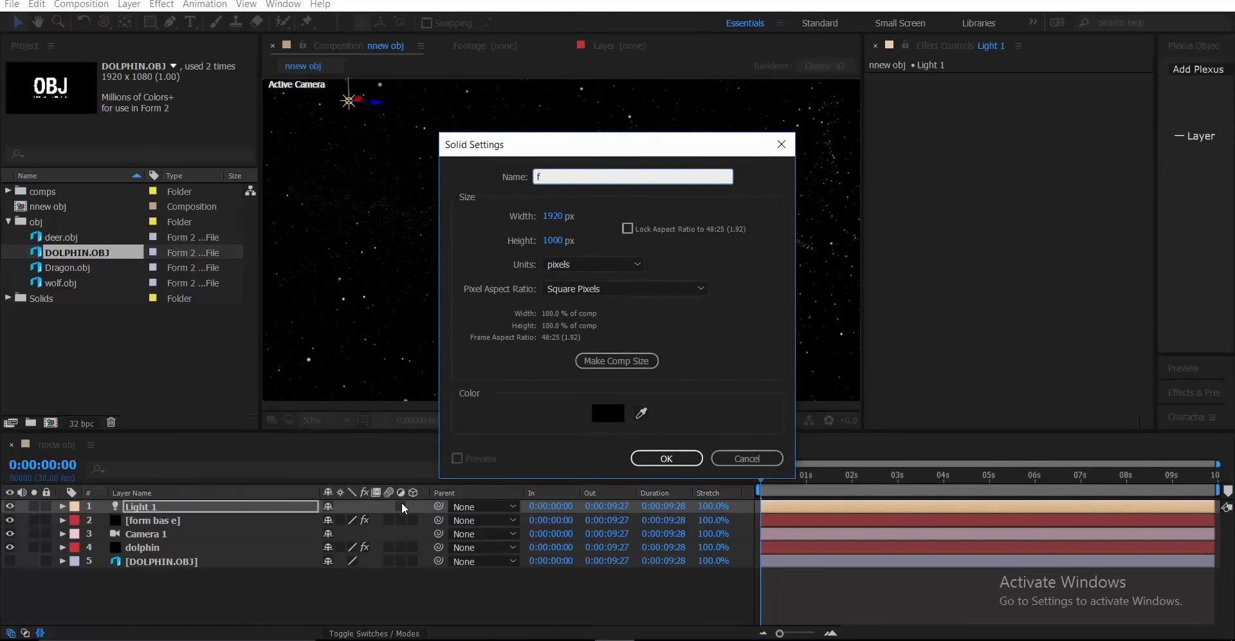
pyautogui.write('ares')
pyautogui.press('Return')
# Step: Apply the Optical Flares effect to the flares solid
pyautogui.hotkey('ctrl', 'space')
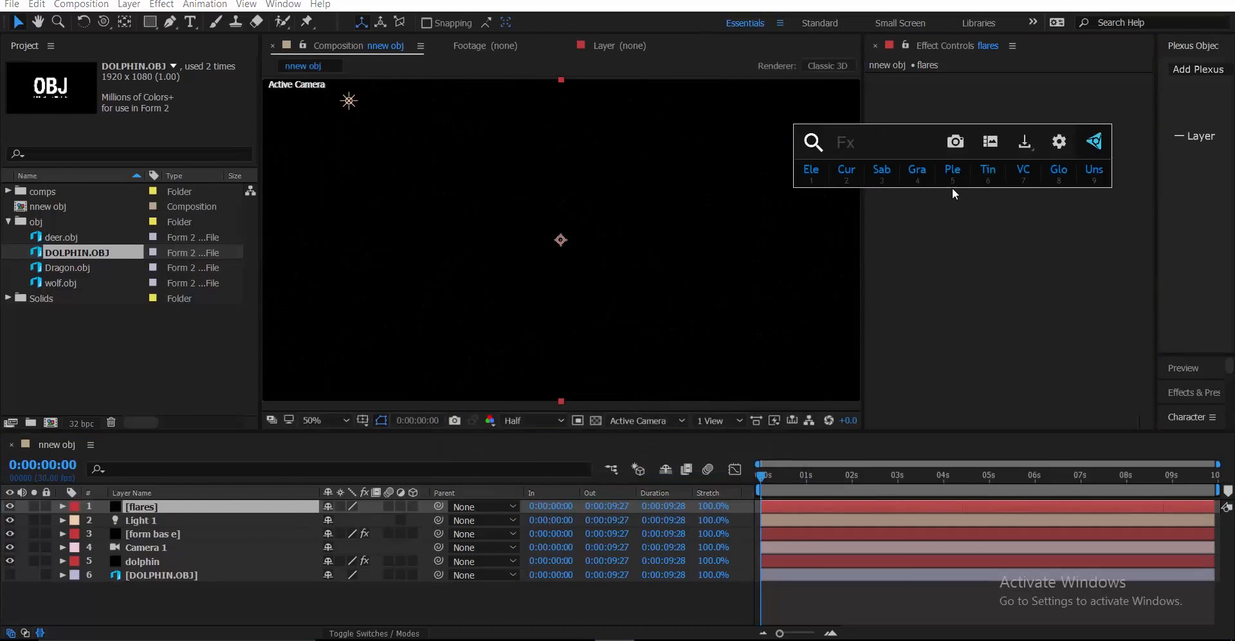
pyautogui.write('optical')
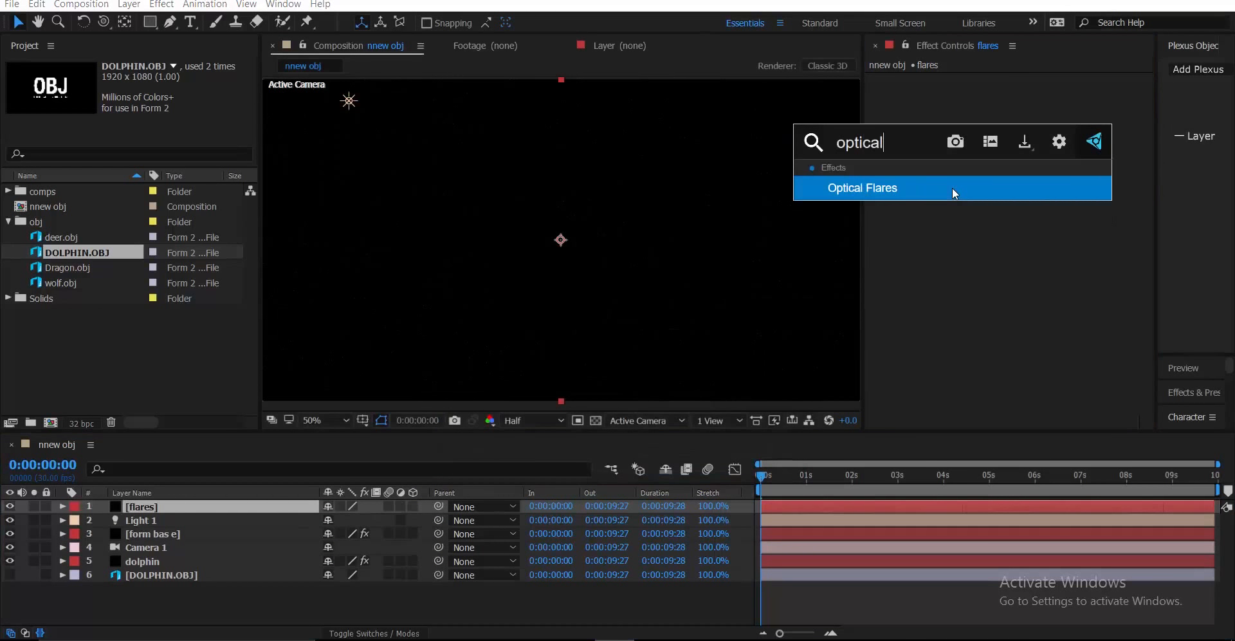
pyautogui.press('Return')
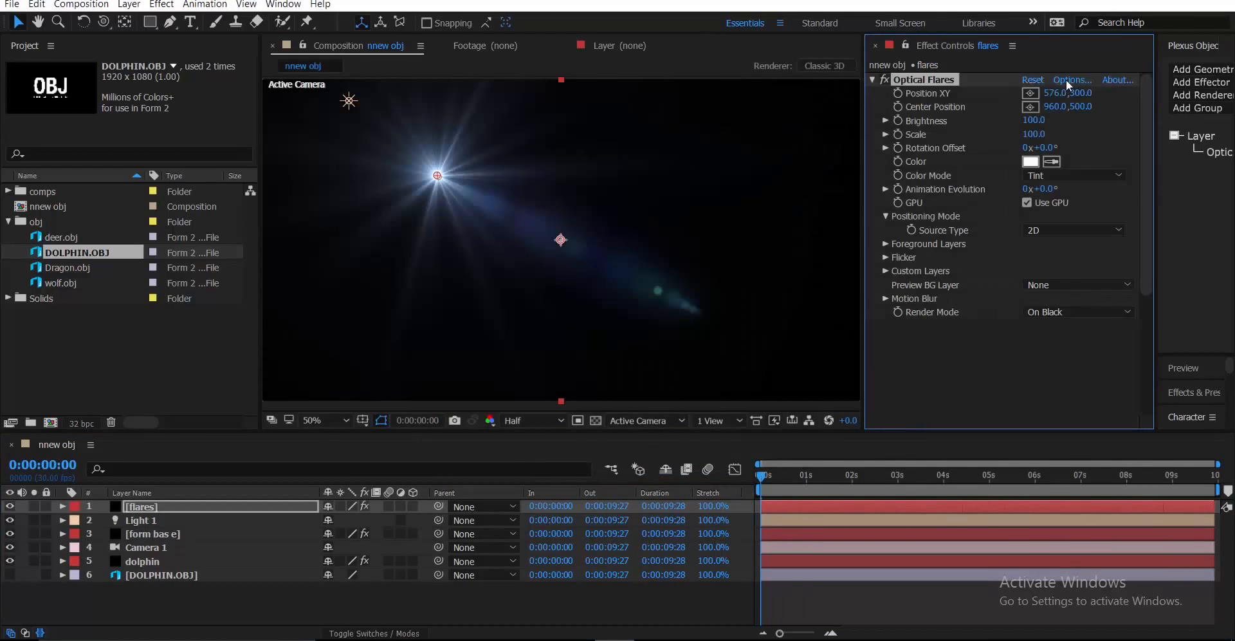
# Step: Open the Optical Flares options, clear all lens objects from the stack and add a Glow object
pyautogui.click(1070, 79)
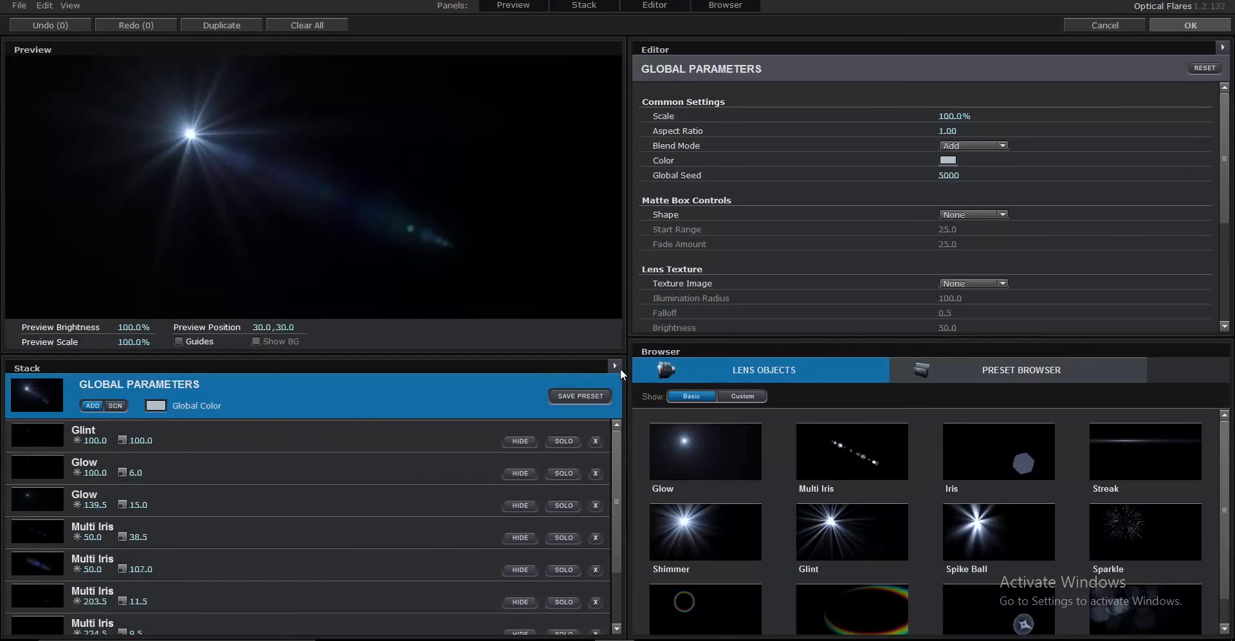
pyautogui.click(616, 367)
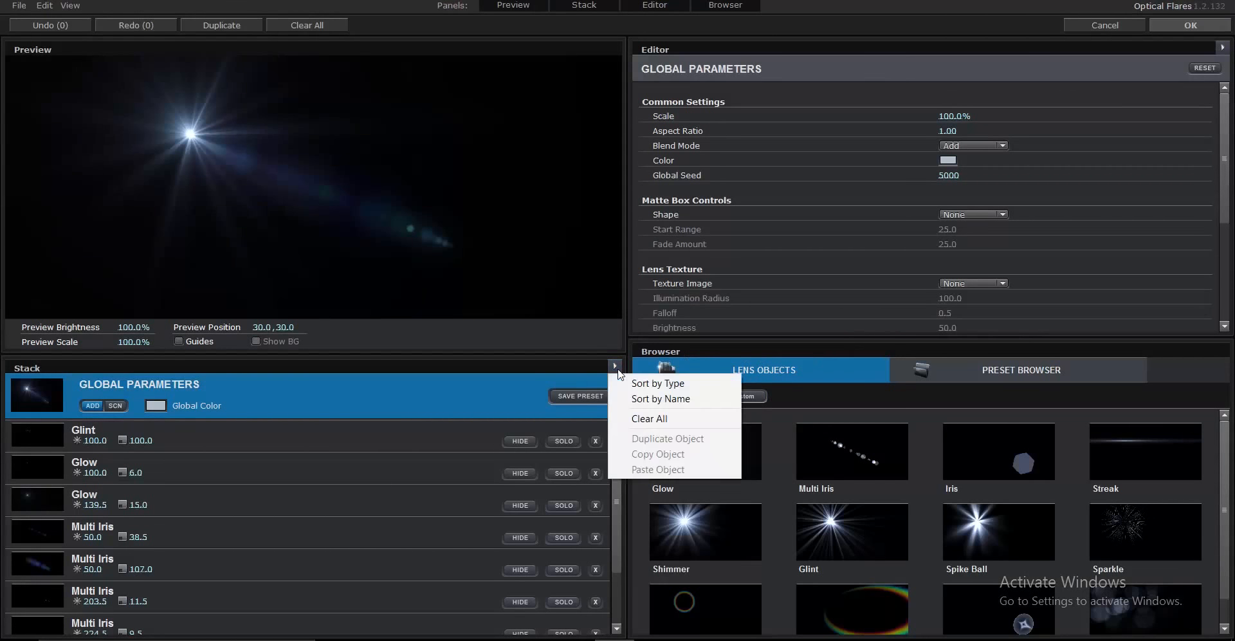
pyautogui.click(638, 421)
pyautogui.click(585, 334)
pyautogui.click(692, 429)
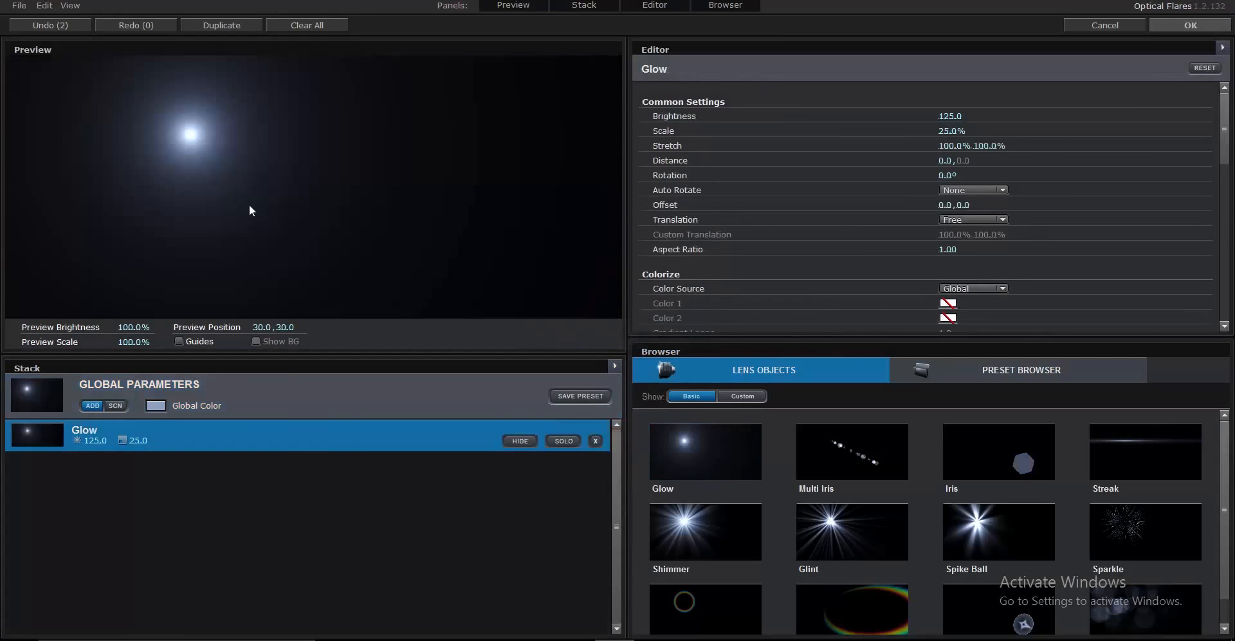
# Step: Add Lens Orbs and Spike Ball objects to the flare, check it near the preview's upper edge and accept the flare design
pyautogui.moveTo(283, 193); pyautogui.dragTo(231, 78)
pyautogui.scroll(-1, 940, 580)
pyautogui.click(1179, 586)
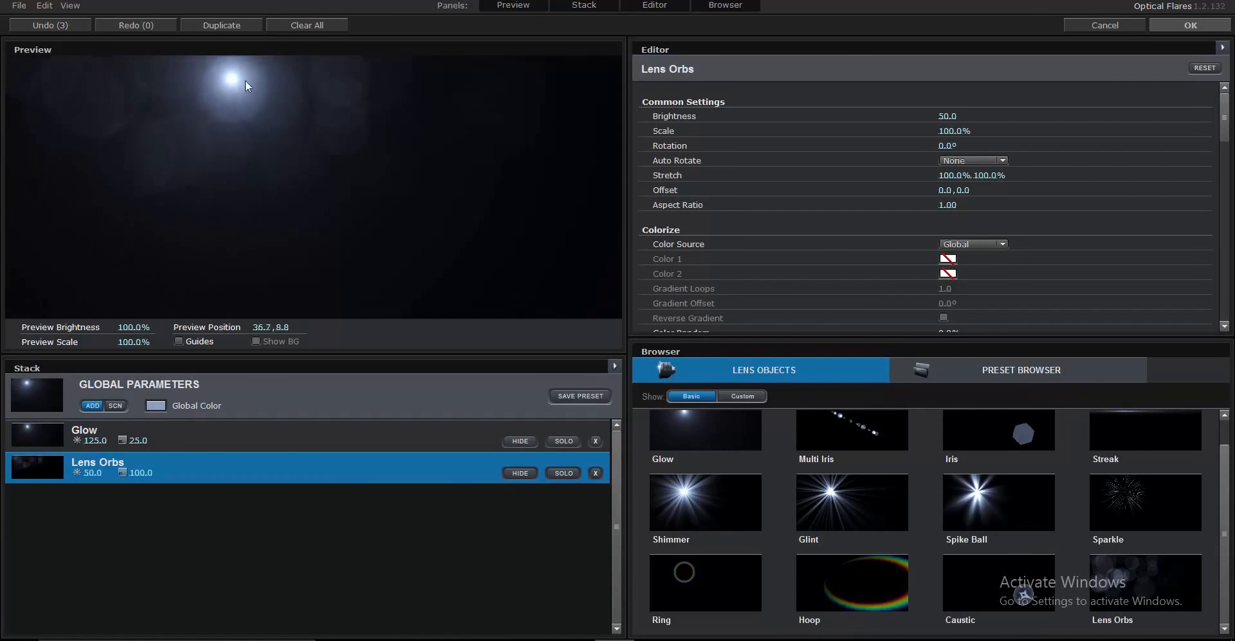
pyautogui.click(975, 503)
pyautogui.moveTo(250, 102); pyautogui.dragTo(211, 84)
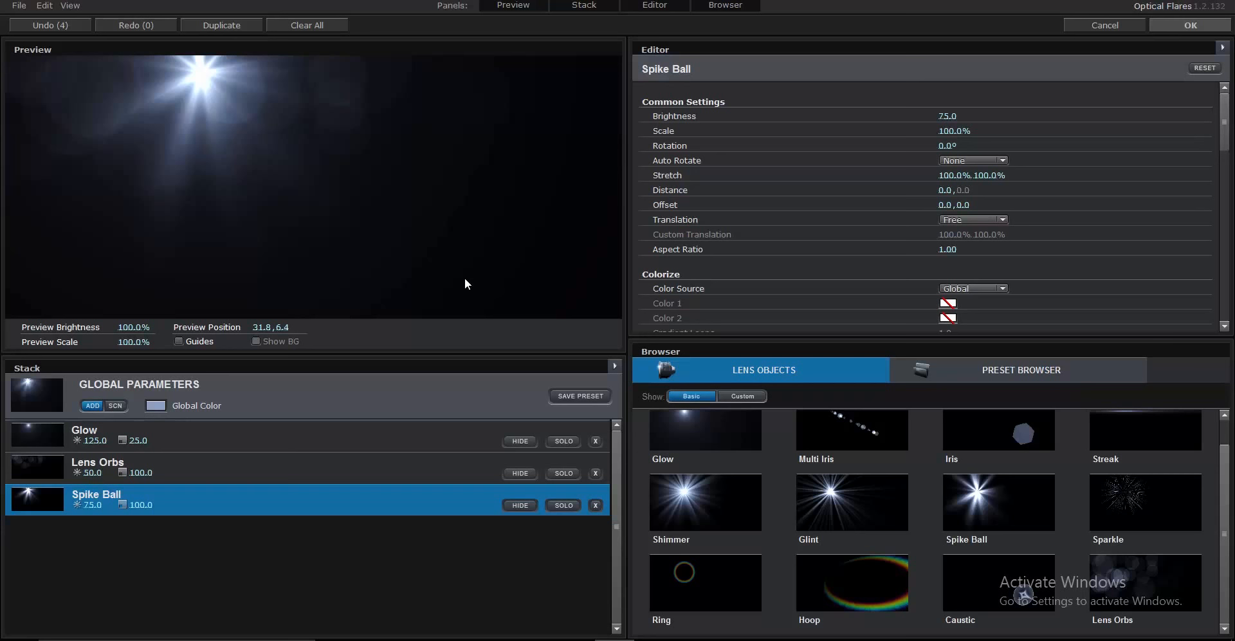
pyautogui.moveTo(423, 297); pyautogui.dragTo(188, 57)
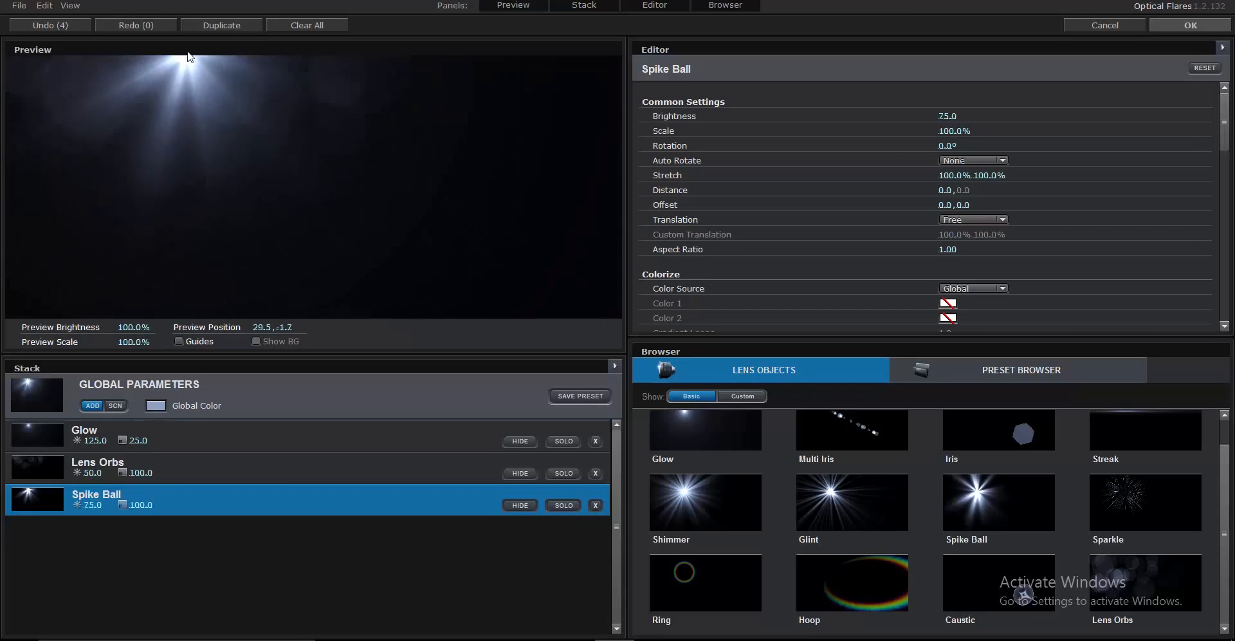
pyautogui.click(1190, 25)
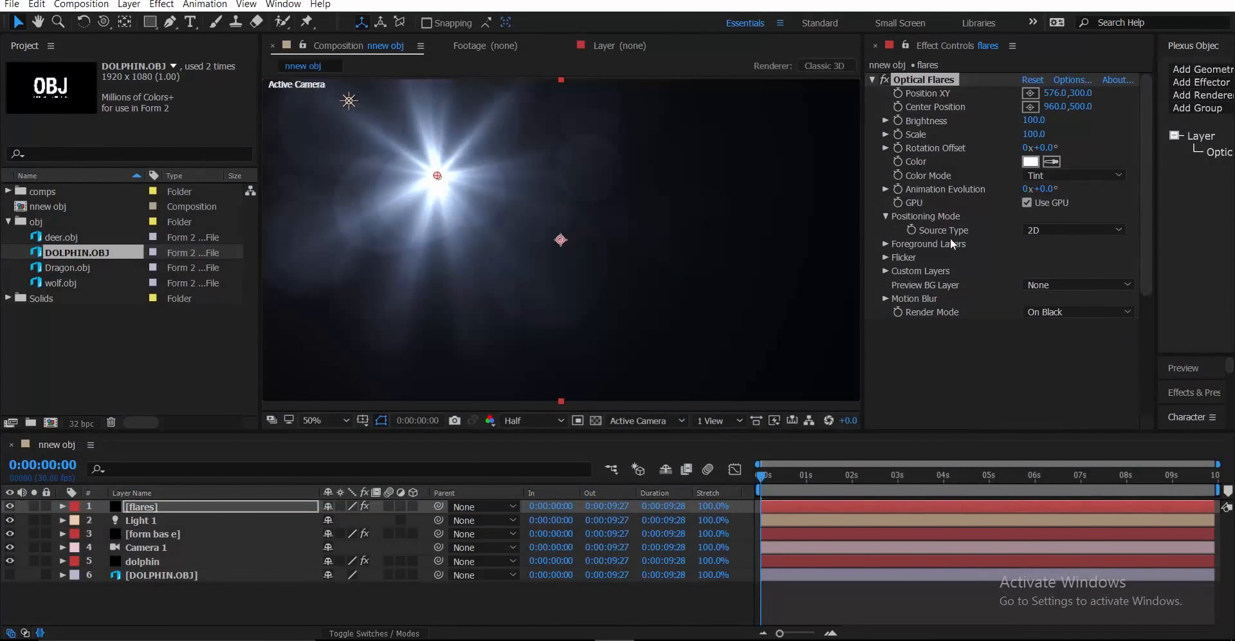
# Step: Set the flare's positioning Source Type to Track Lights
pyautogui.click(1072, 230)
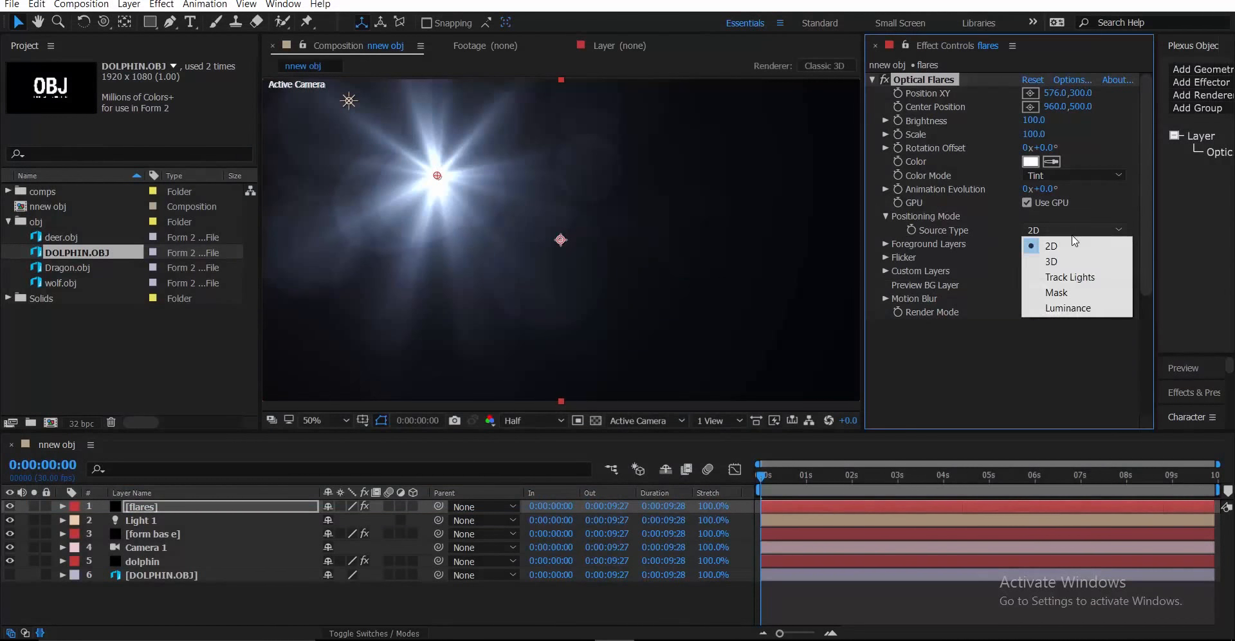
pyautogui.click(1079, 278)
pyautogui.scroll(-2, 526, 244)
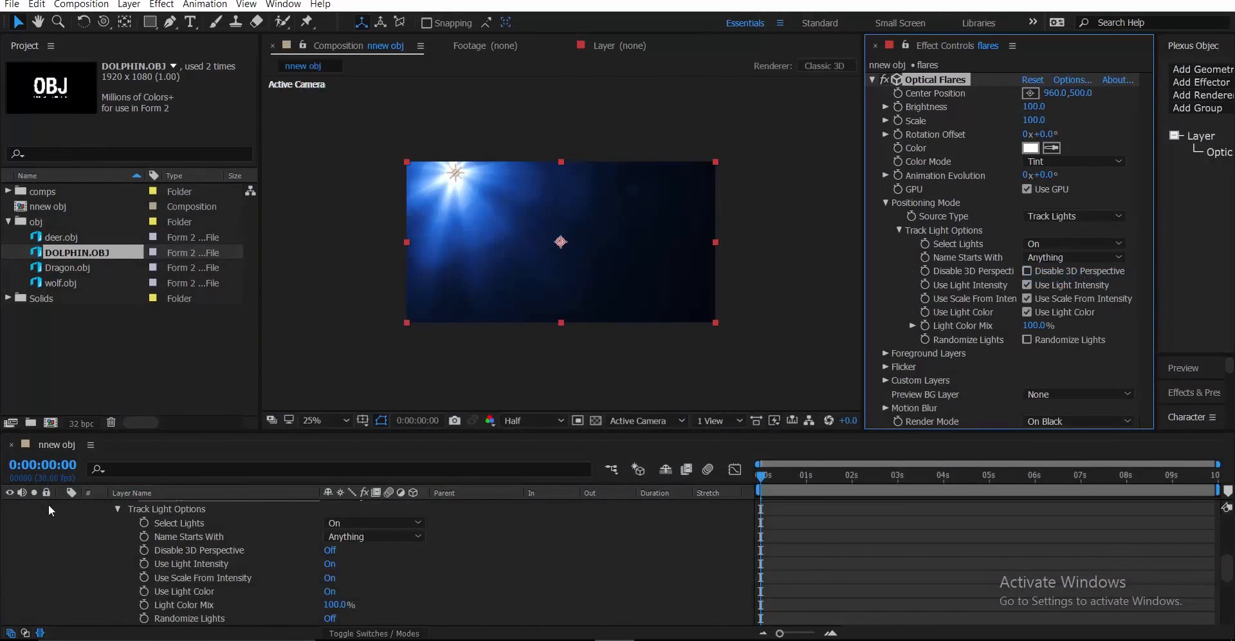
# Step: Try yellow and cyan hues for Light 1's color and cancel the color change
pyautogui.scroll(5, 57, 514)
pyautogui.click(65, 501)
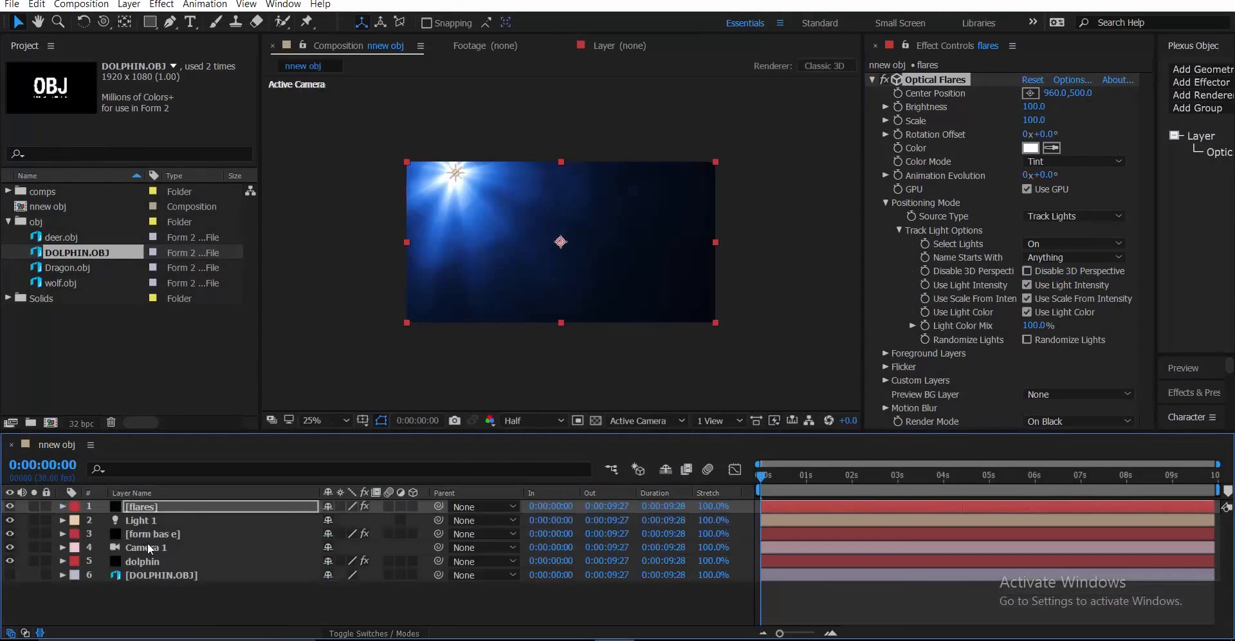
pyautogui.click(169, 519)
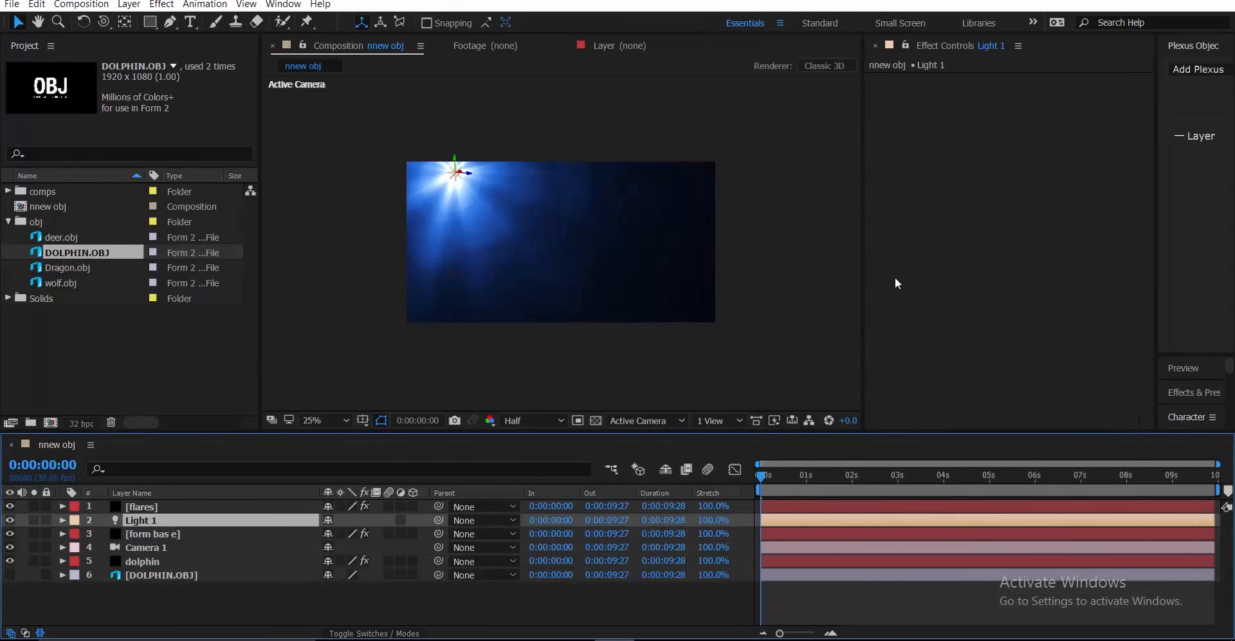
pyautogui.doubleClick(179, 518)
pyautogui.click(1088, 208)
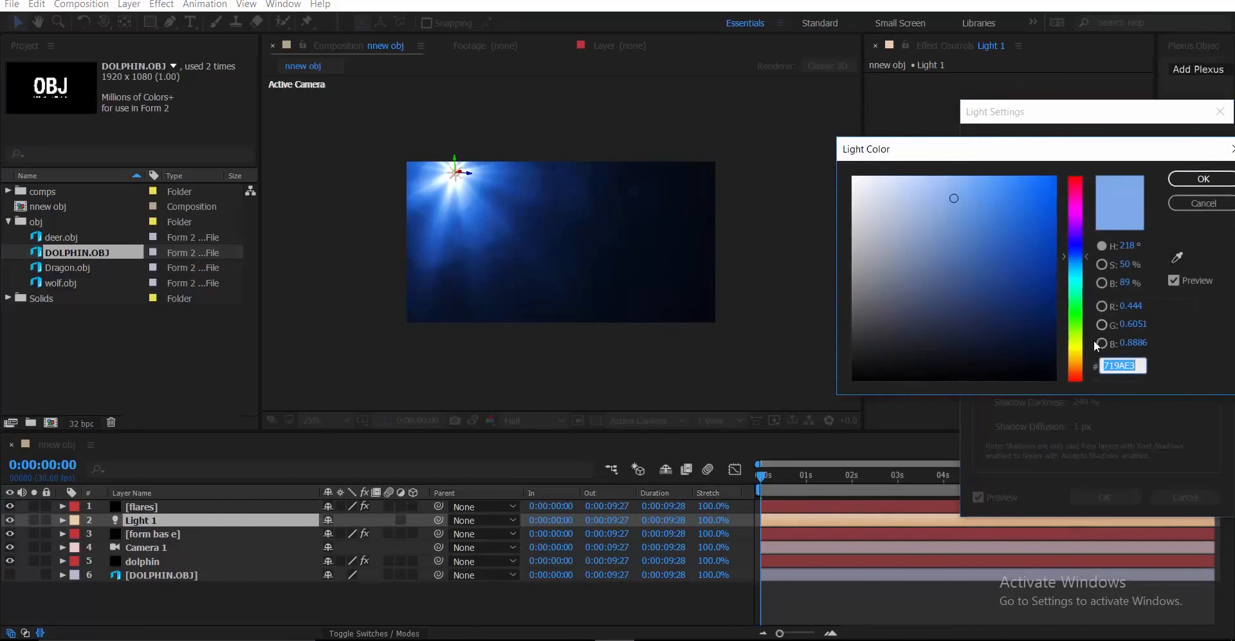
pyautogui.click(1075, 350)
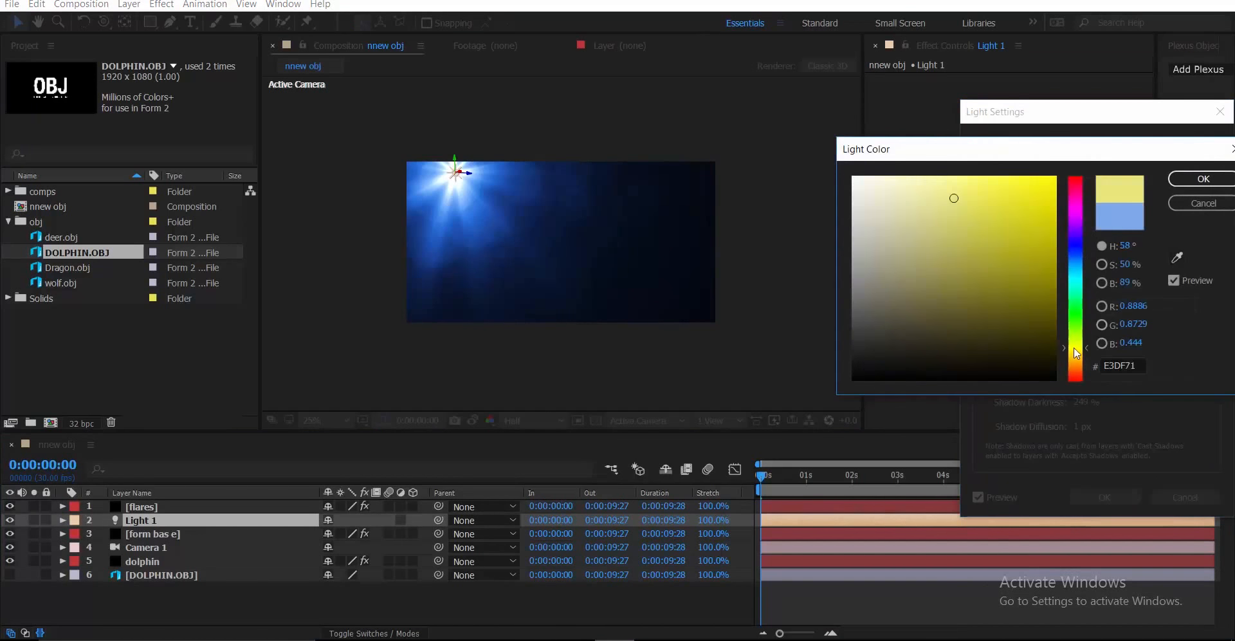
pyautogui.click(1077, 270)
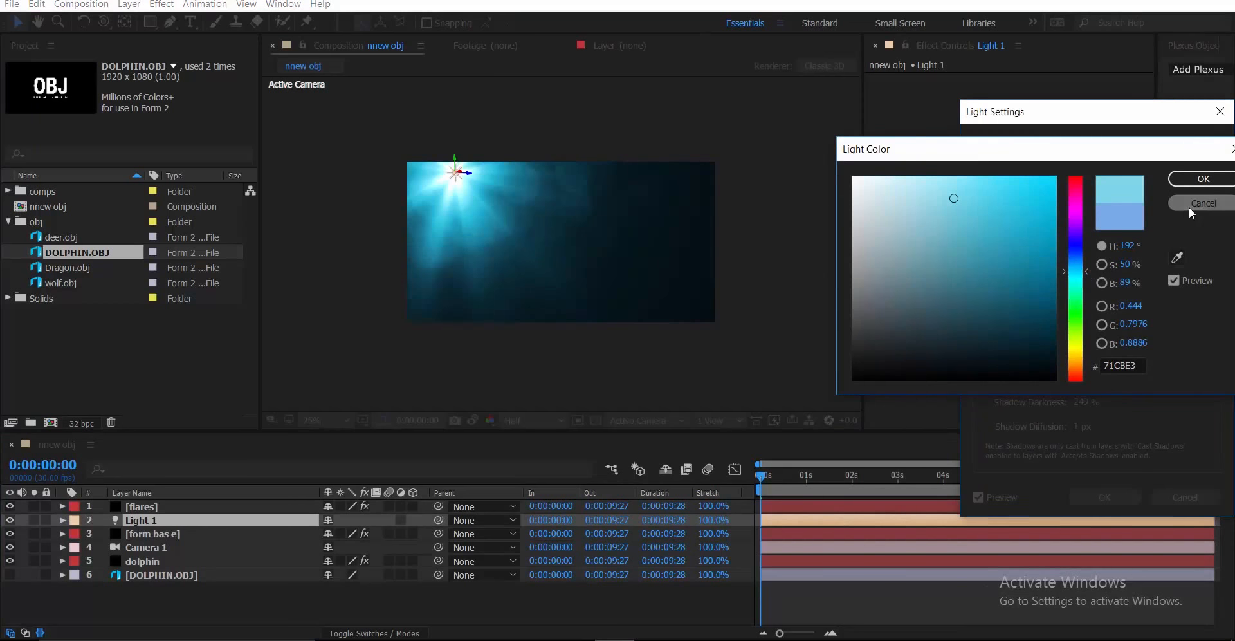
pyautogui.click(1202, 203)
# Step: Set Light 1's intensity to 106% and accept the light settings
pyautogui.moveTo(1079, 234)
pyautogui.mouseDown()
pyautogui.moveTo(1036, 244)
pyautogui.moveTo(1075, 233)
pyautogui.mouseUp()
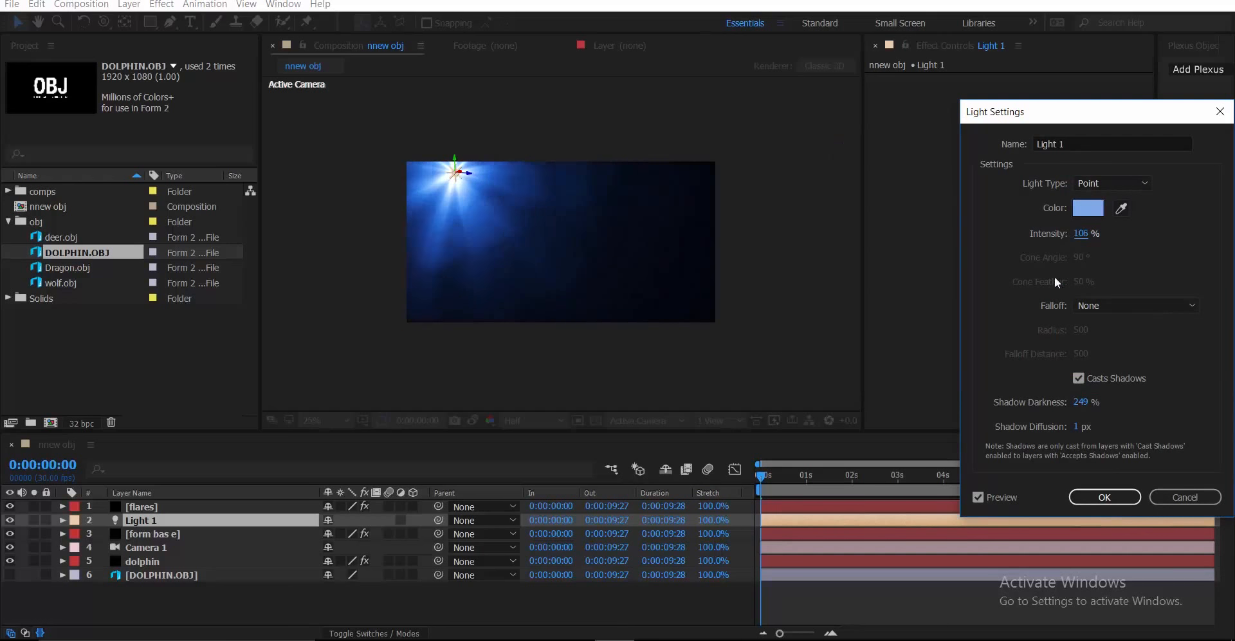
pyautogui.click(1104, 496)
# Step: Set the flares layer's blending mode to Add
pyautogui.press('.')
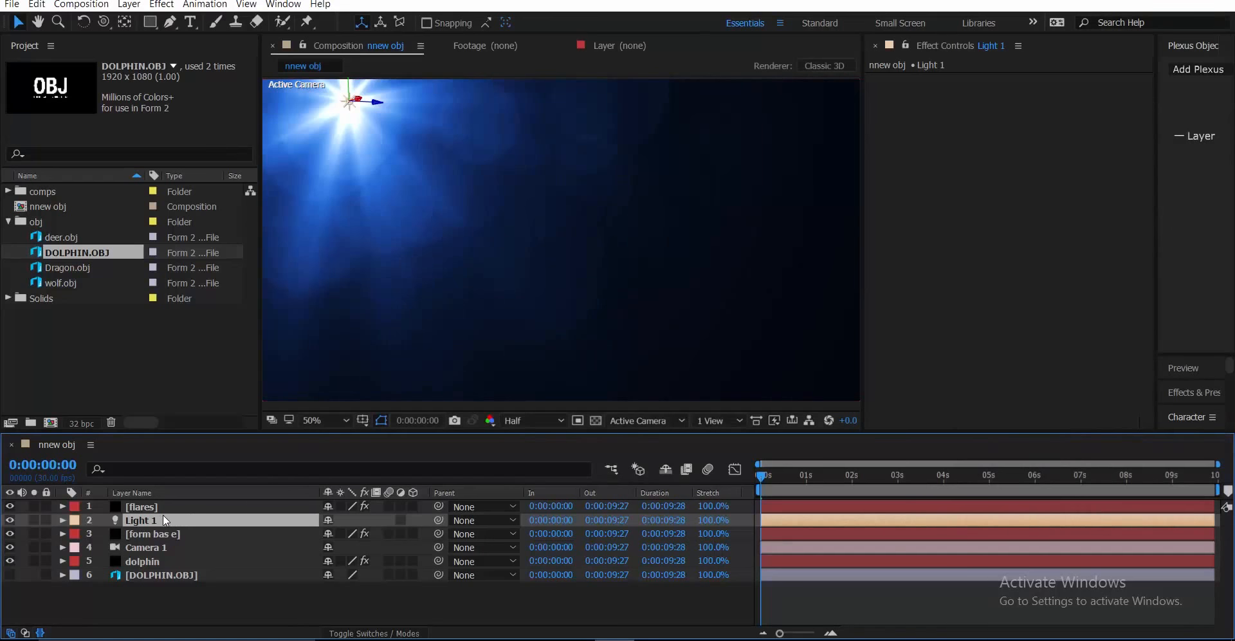
pyautogui.click(156, 507)
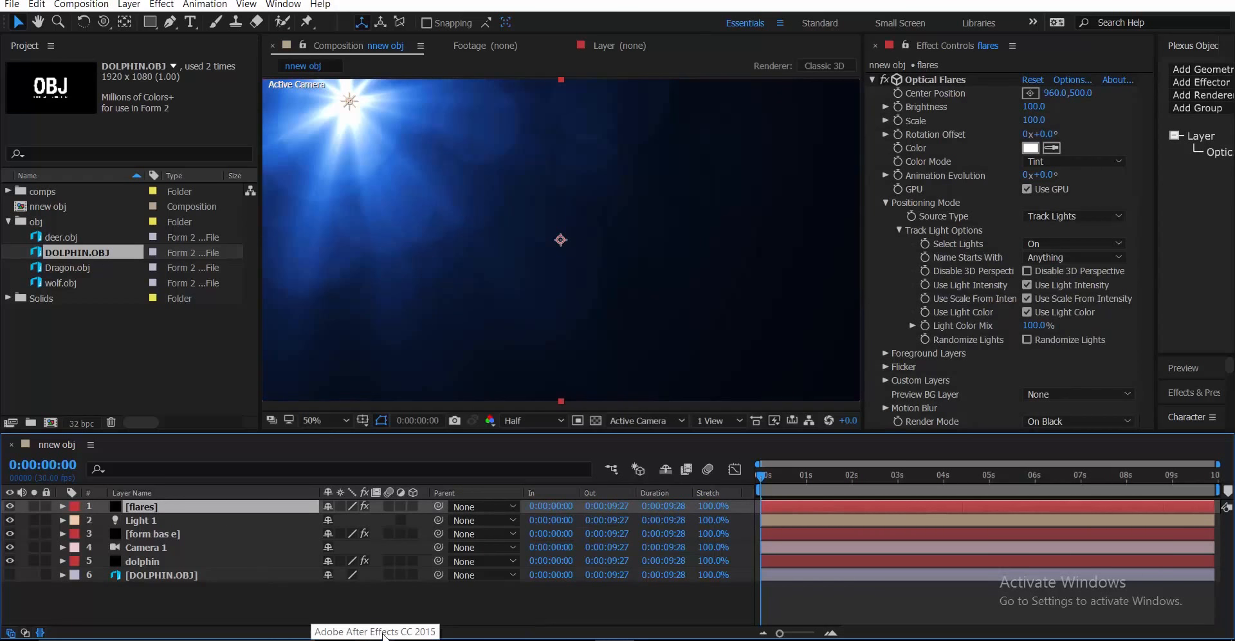
pyautogui.click(382, 634)
pyautogui.click(346, 506)
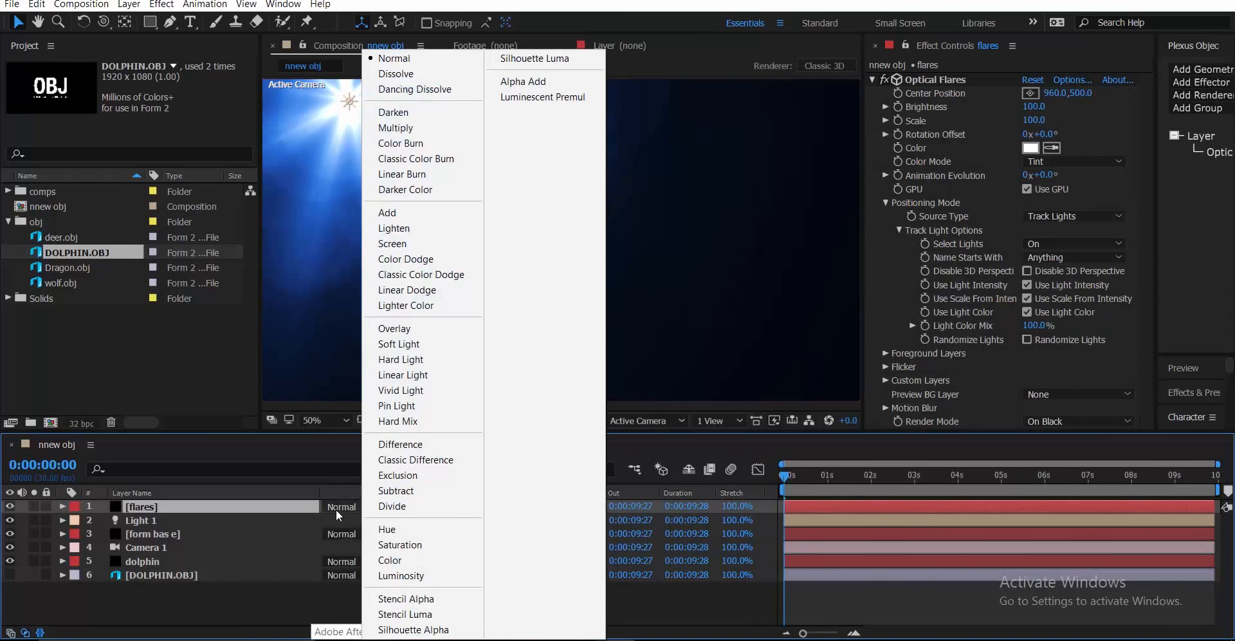
pyautogui.click(417, 213)
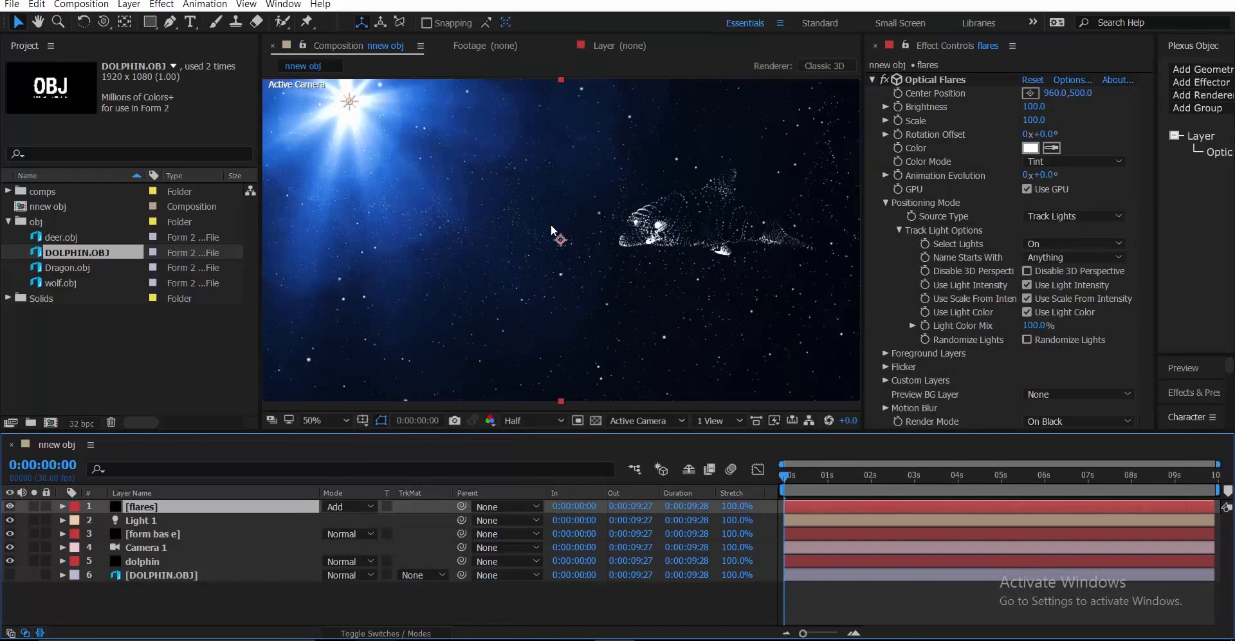
# Step: Turn on Form shading for the dolphin layer with light falloff None (AE), ambient 31 and diffuse 119
pyautogui.click(171, 560)
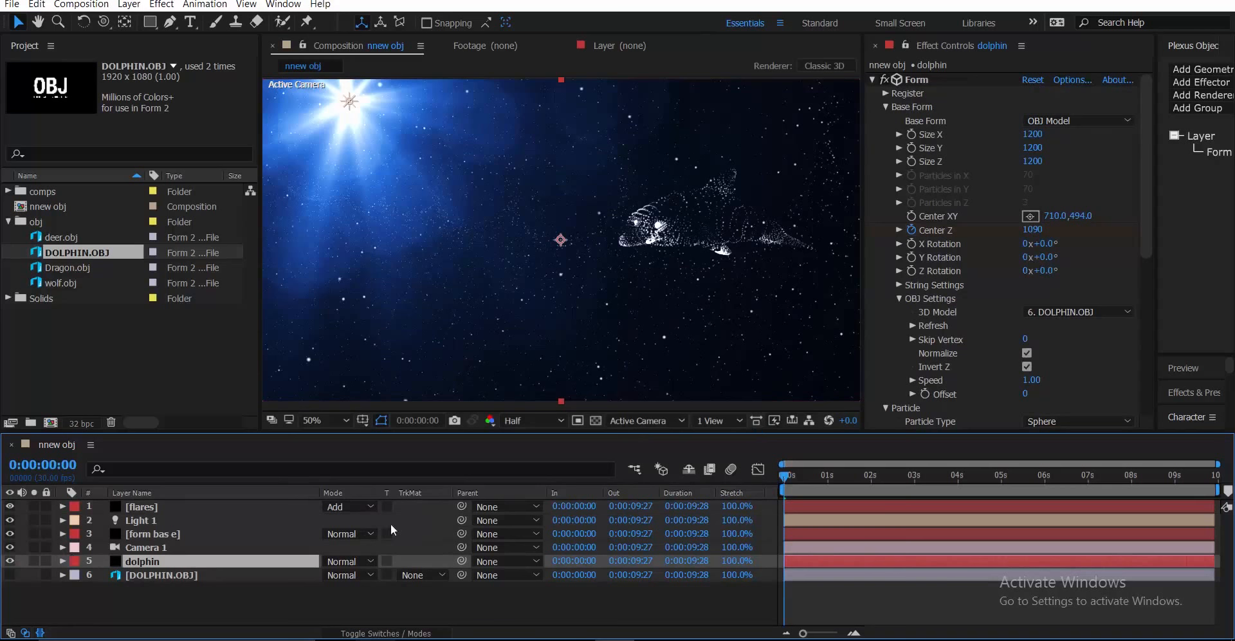
pyautogui.scroll(-5, 915, 303)
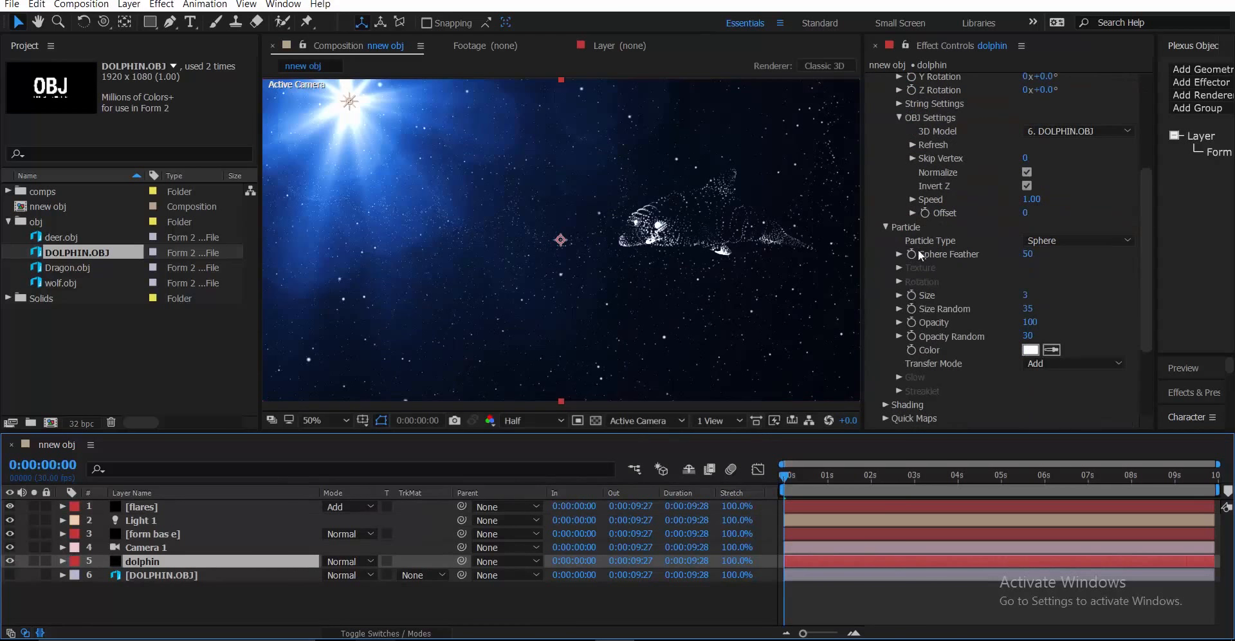
pyautogui.scroll(5, 895, 118)
pyautogui.click(886, 106)
pyautogui.click(885, 121)
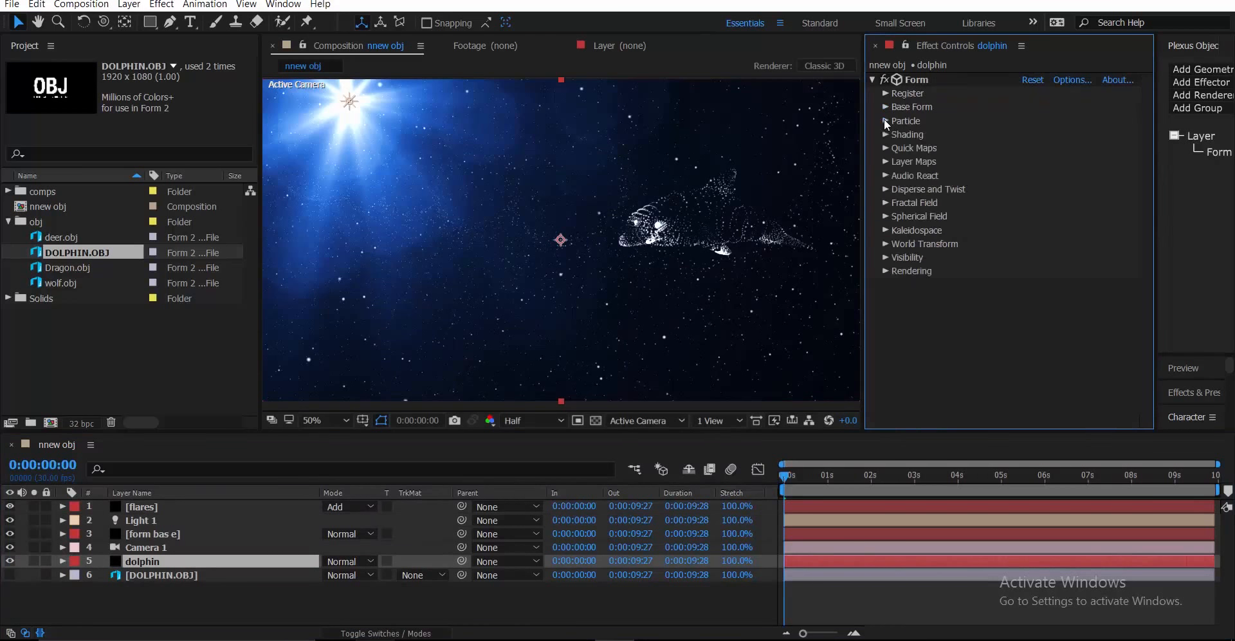
pyautogui.click(883, 135)
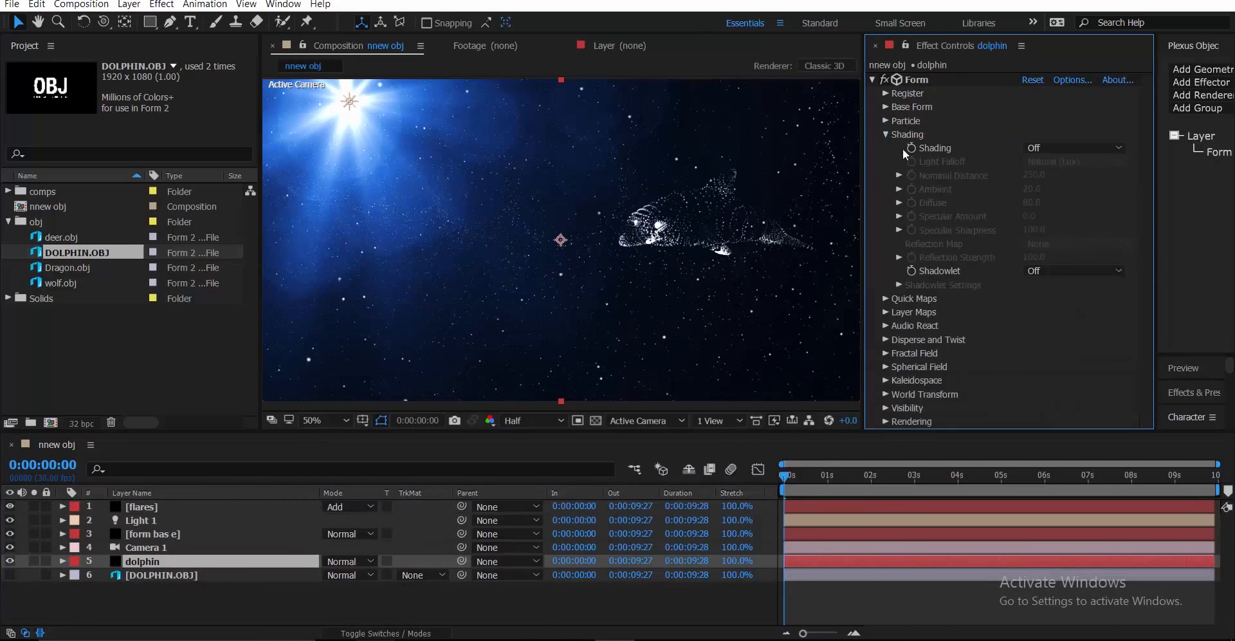
pyautogui.click(1046, 147)
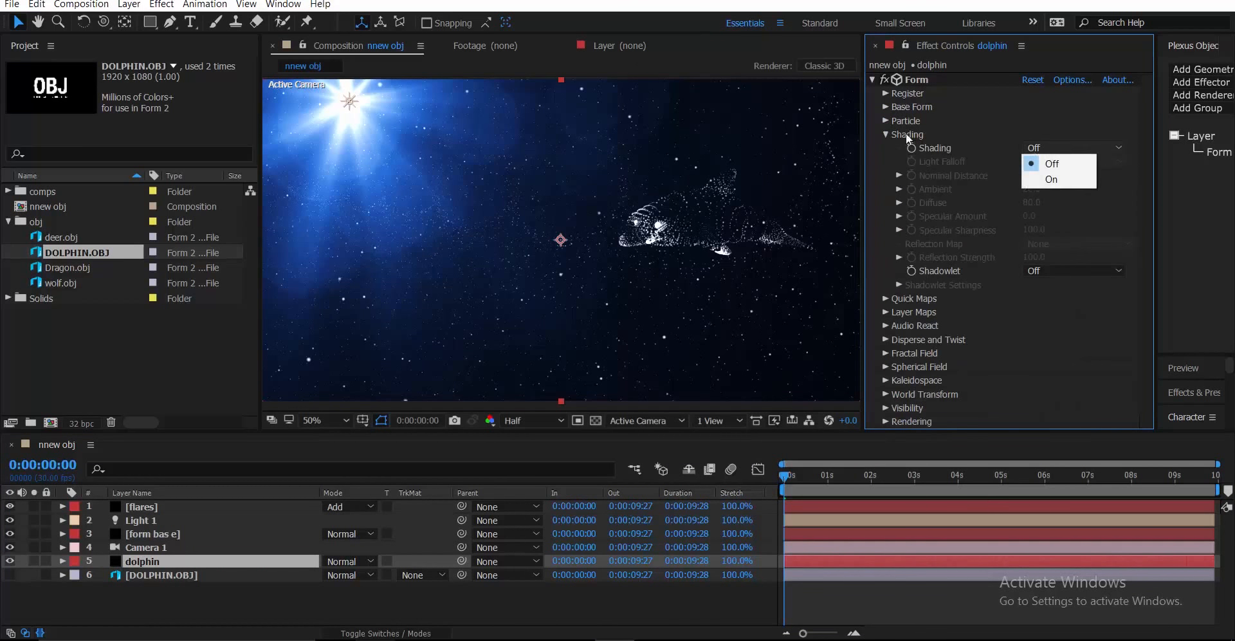
pyautogui.click(1055, 180)
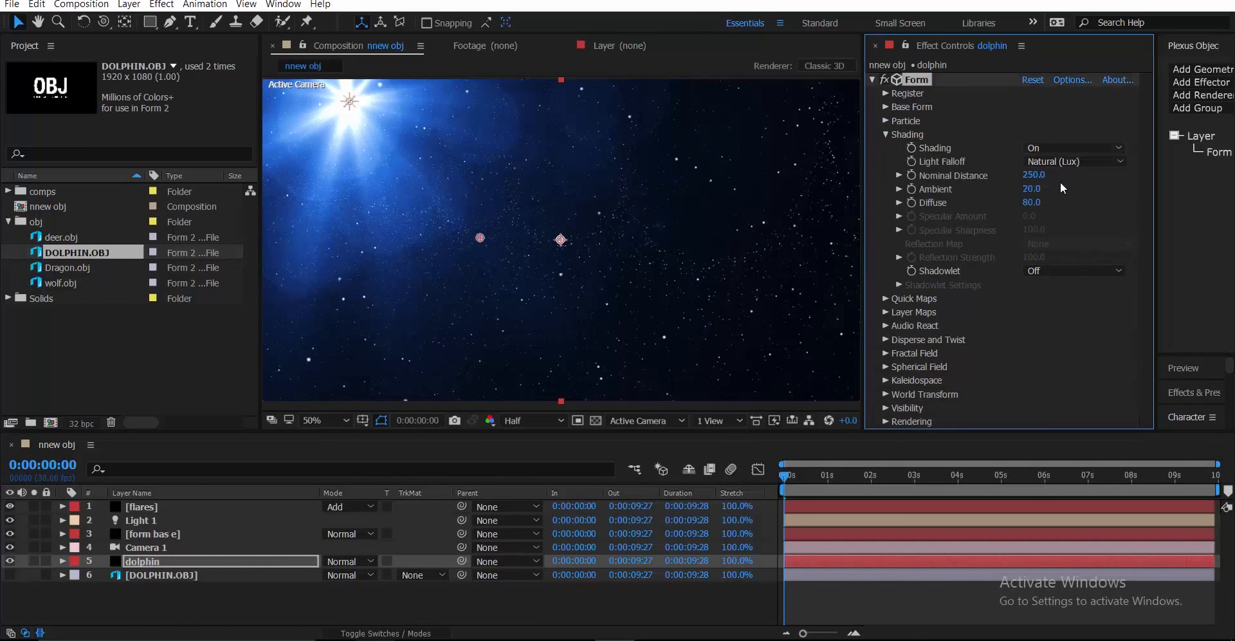
pyautogui.click(1059, 163)
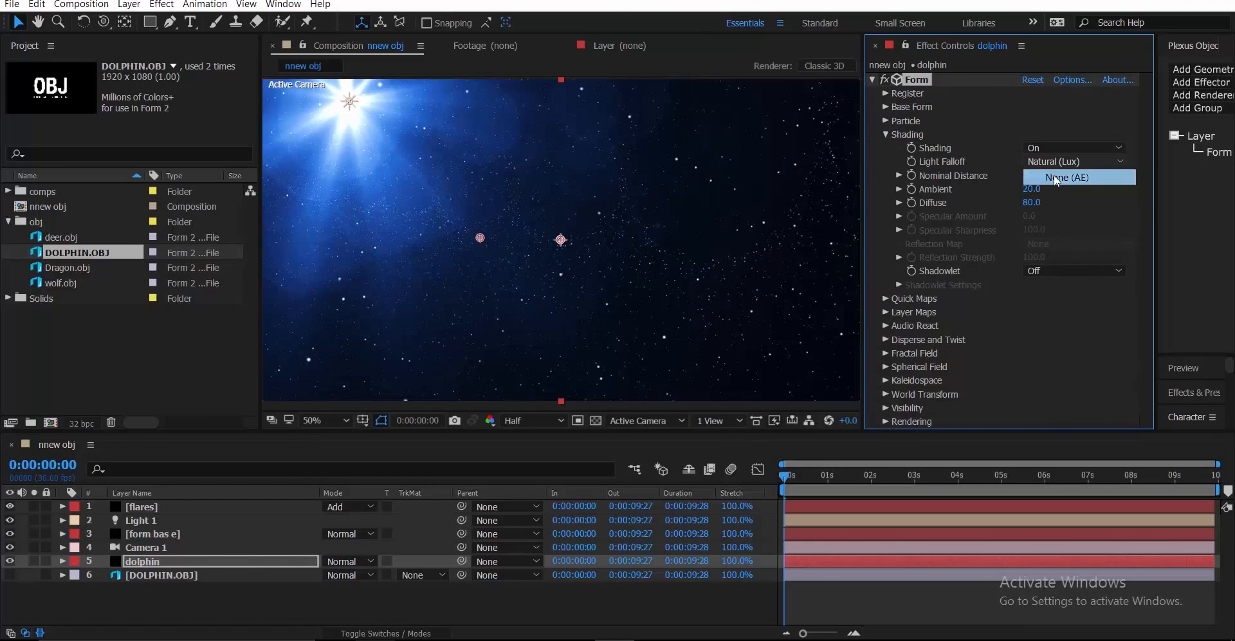
pyautogui.click(1056, 178)
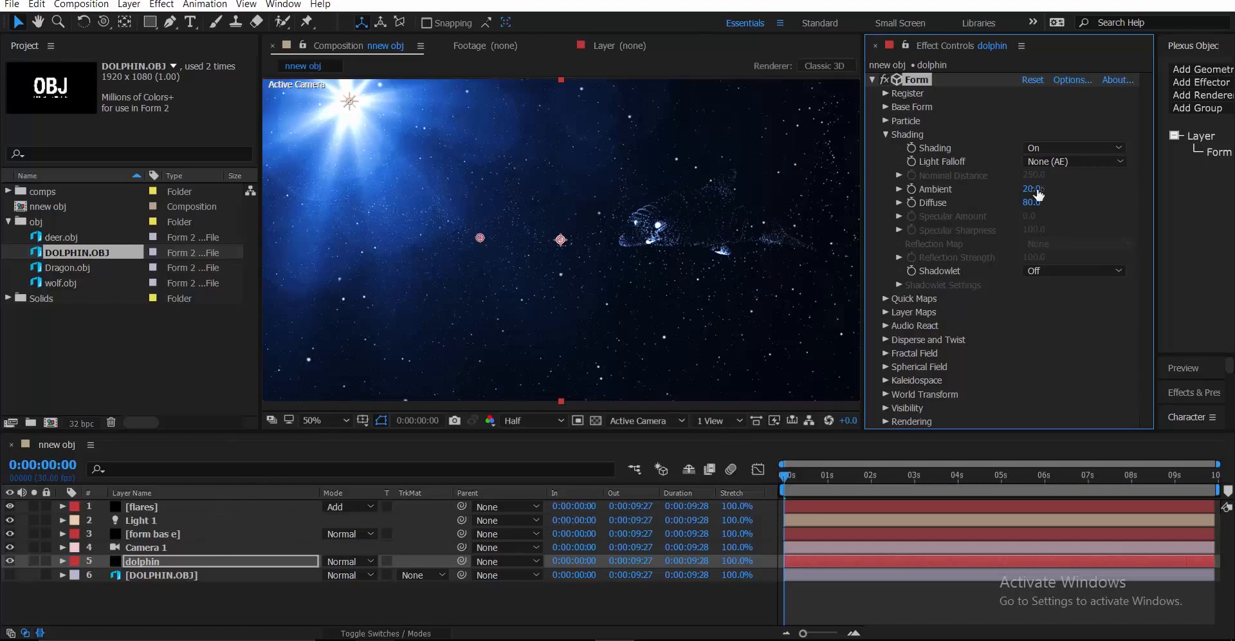
pyautogui.moveTo(1031, 195); pyautogui.dragTo(1057, 202)
# Step: Try adding a second light of type Ambient at 106% intensity and delete it again
pyautogui.rightClick(110, 611)
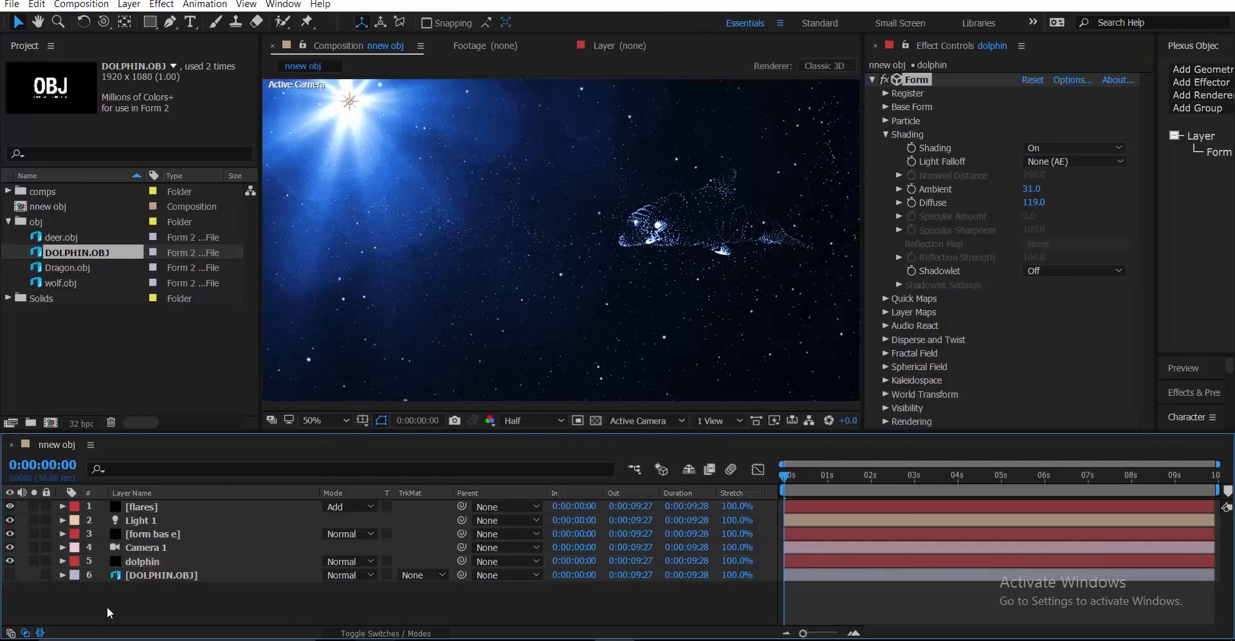
pyautogui.moveTo(161, 474)
pyautogui.click(328, 526)
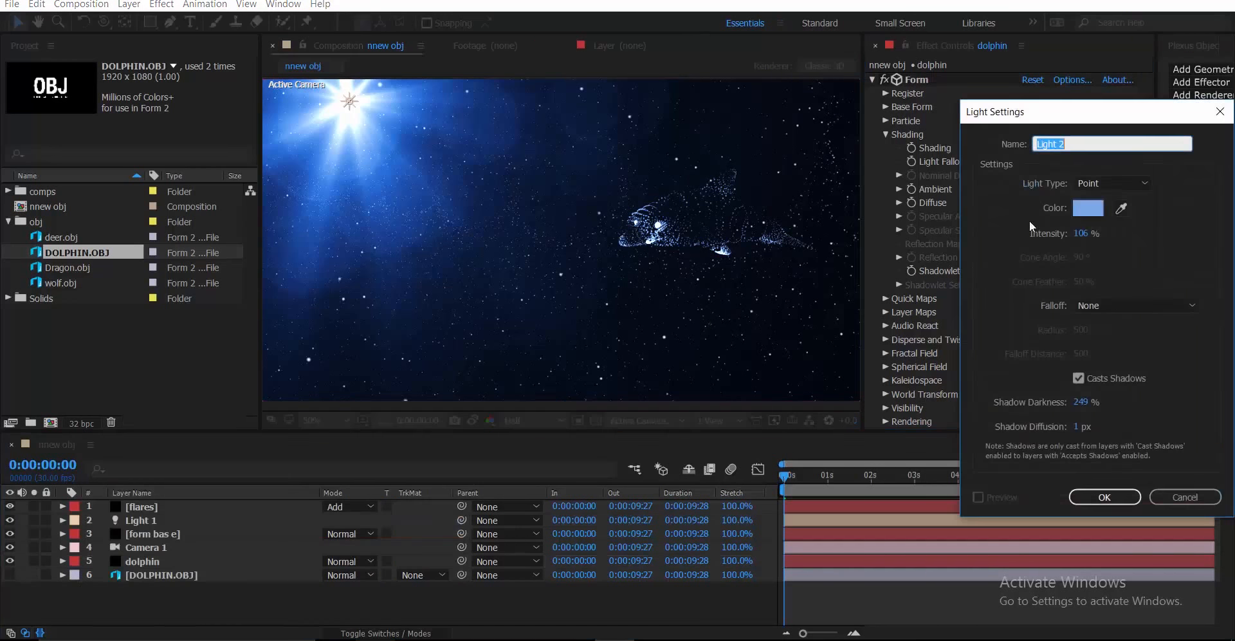
pyautogui.click(1094, 184)
pyautogui.click(1094, 248)
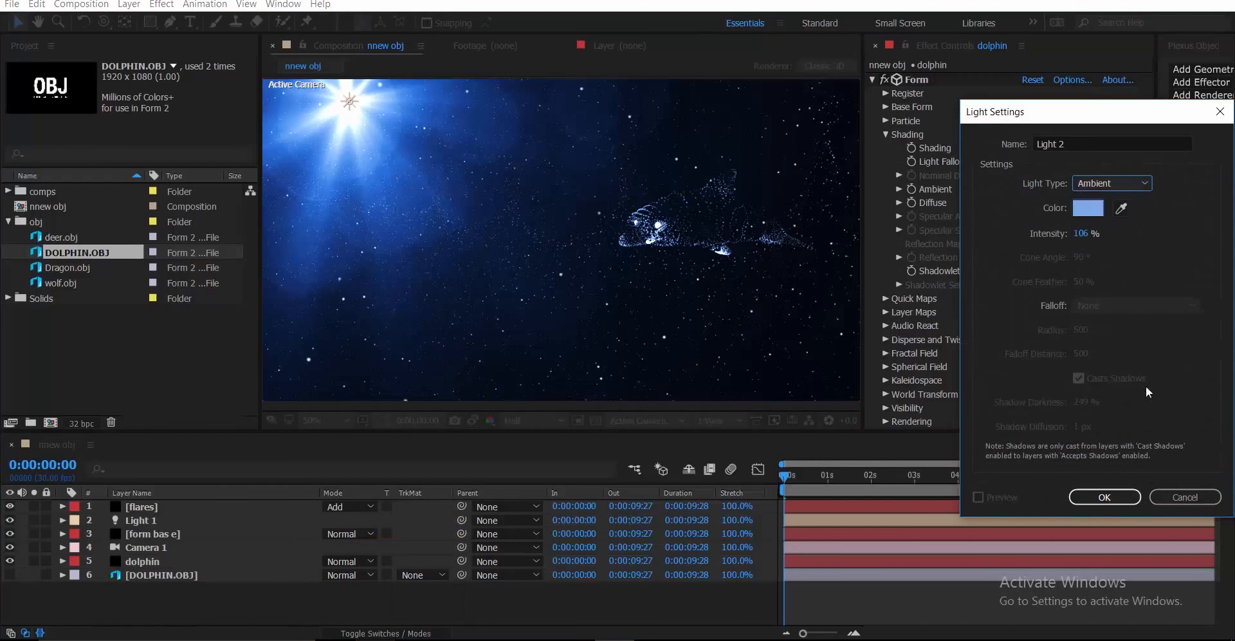
pyautogui.click(1103, 497)
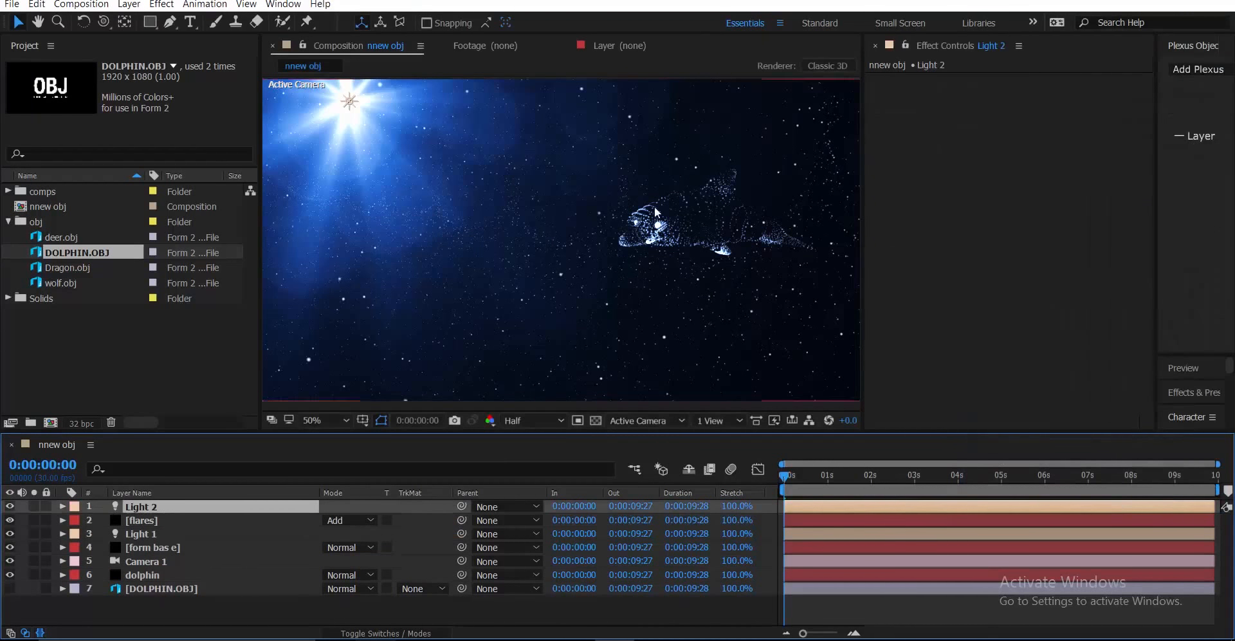
pyautogui.scroll(-2, 686, 217)
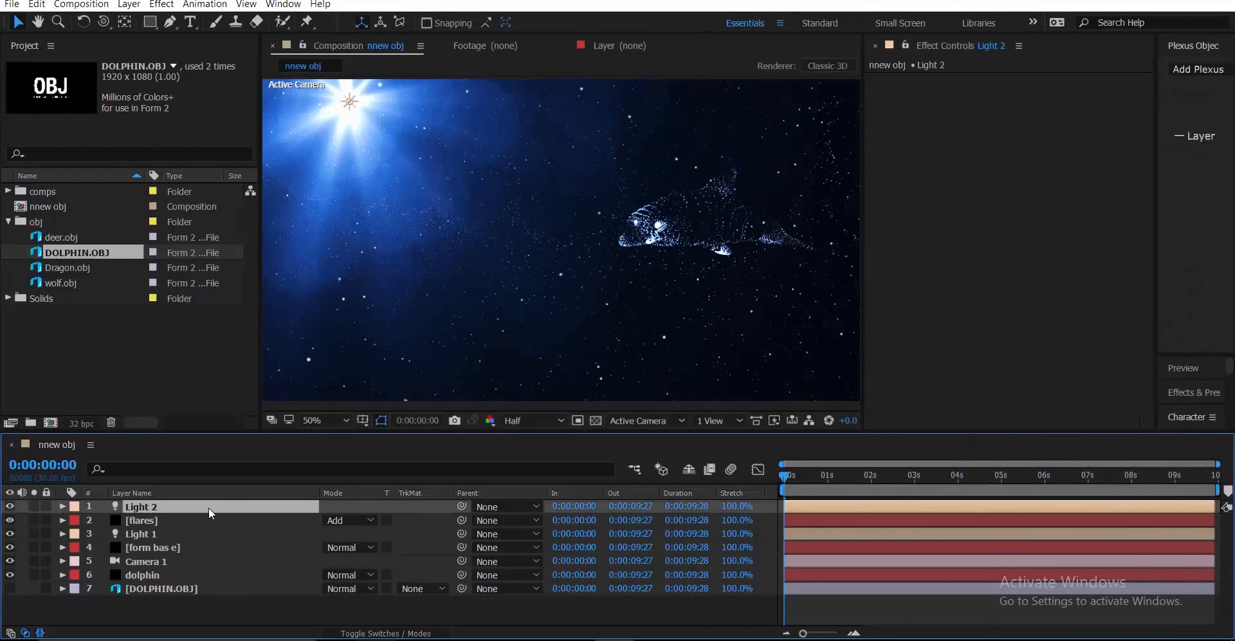
pyautogui.press('Delete')
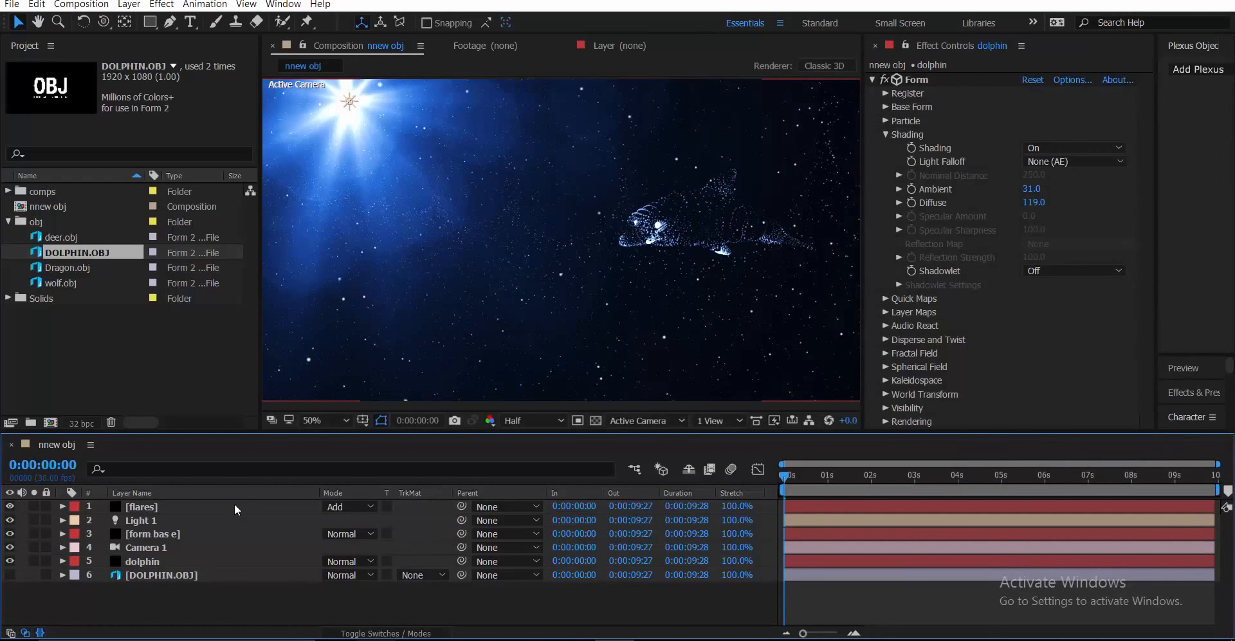
# Step: Set the dolphin layer's shading diffuse to 134 and collapse its shading settings
pyautogui.moveTo(1034, 202)
pyautogui.mouseDown()
pyautogui.moveTo(1094, 189)
pyautogui.moveTo(1045, 210)
pyautogui.mouseUp()
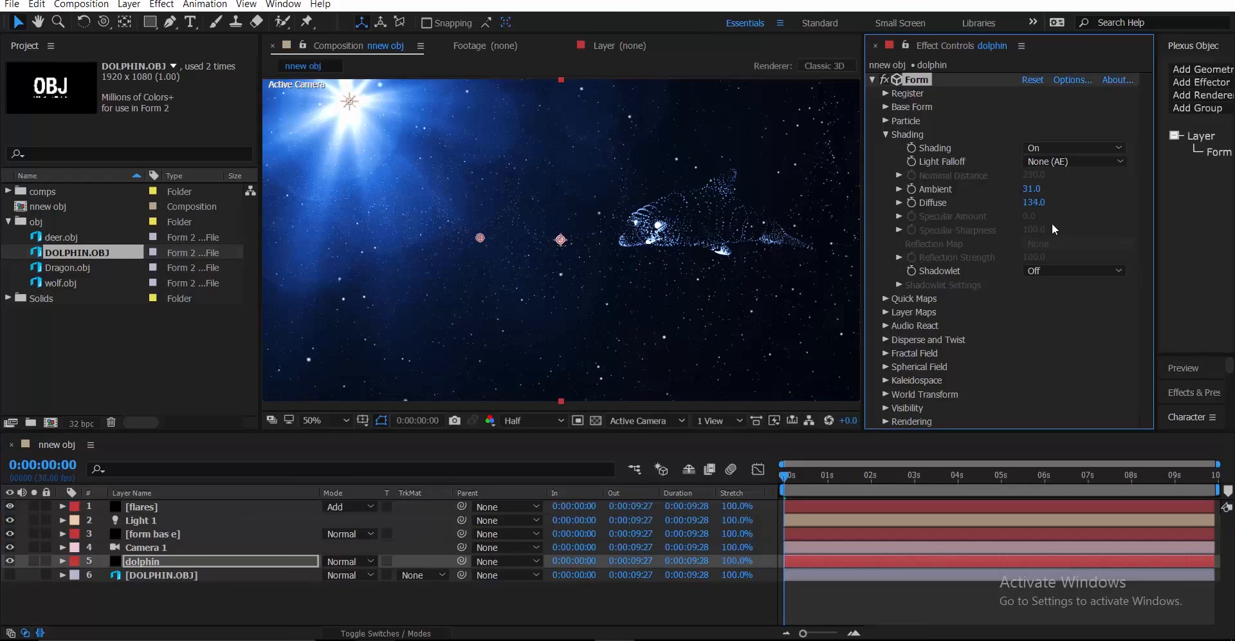
pyautogui.click(883, 134)
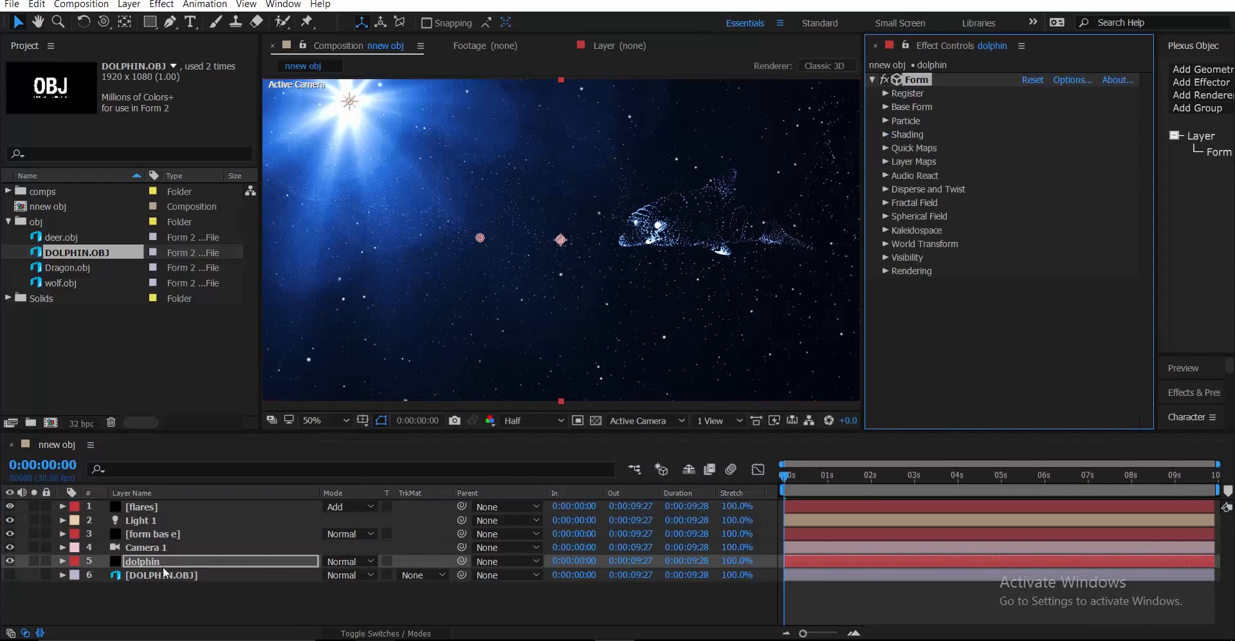
# Step: Turn on Form shading for the form base layer with light falloff None (AE), ambient 28 and an increased diffuse
pyautogui.click(147, 508)
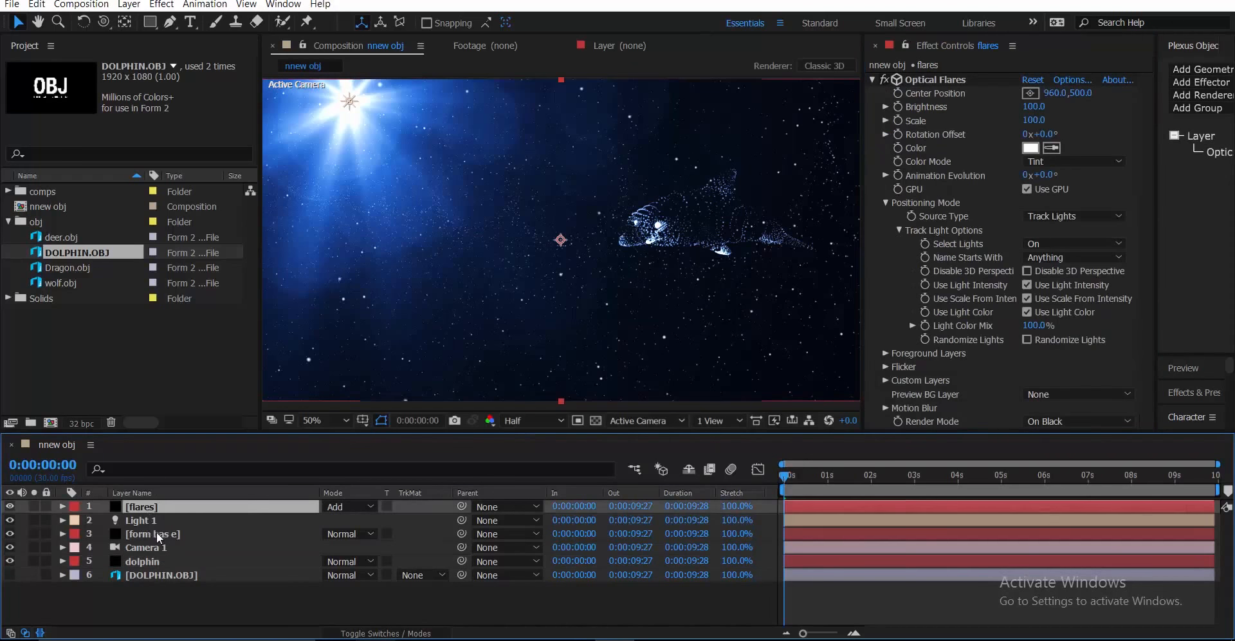
pyautogui.click(155, 533)
pyautogui.scroll(-10, 1025, 265)
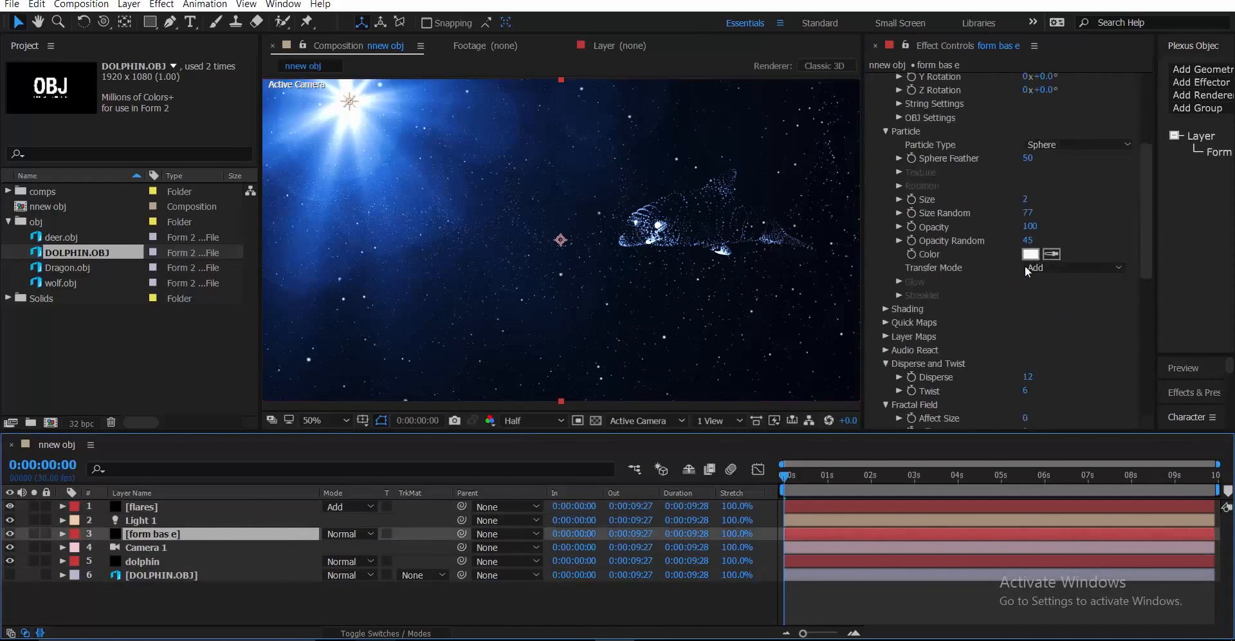
pyautogui.scroll(9, 991, 250)
pyautogui.scroll(2, 946, 140)
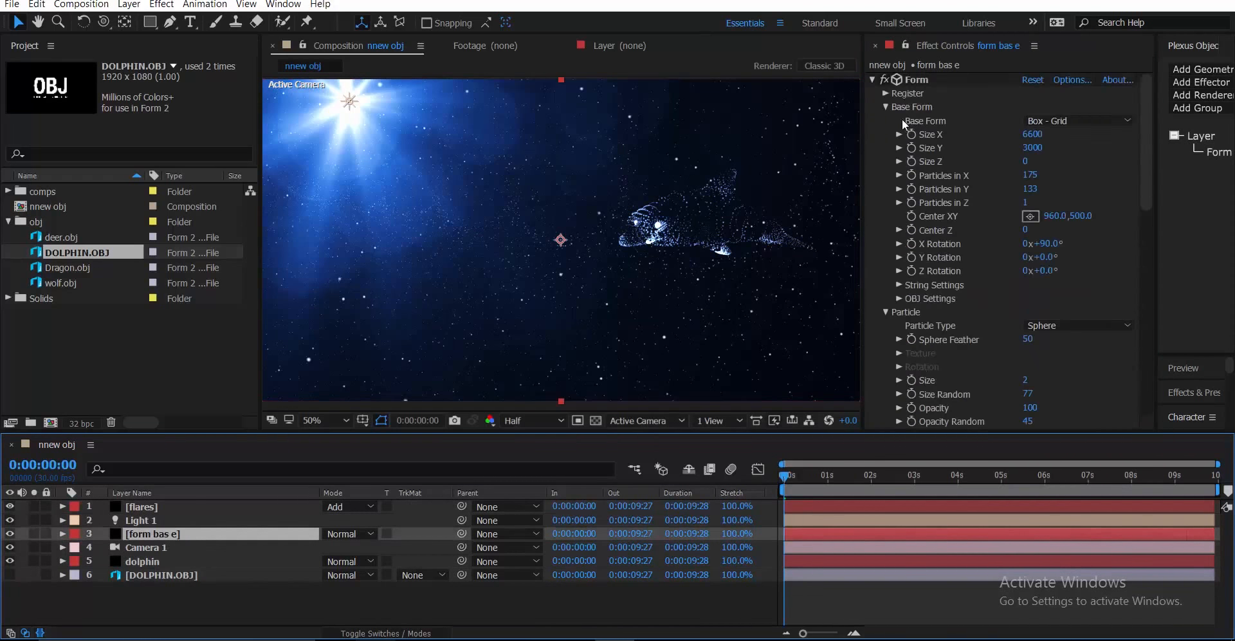
pyautogui.click(885, 106)
pyautogui.click(885, 120)
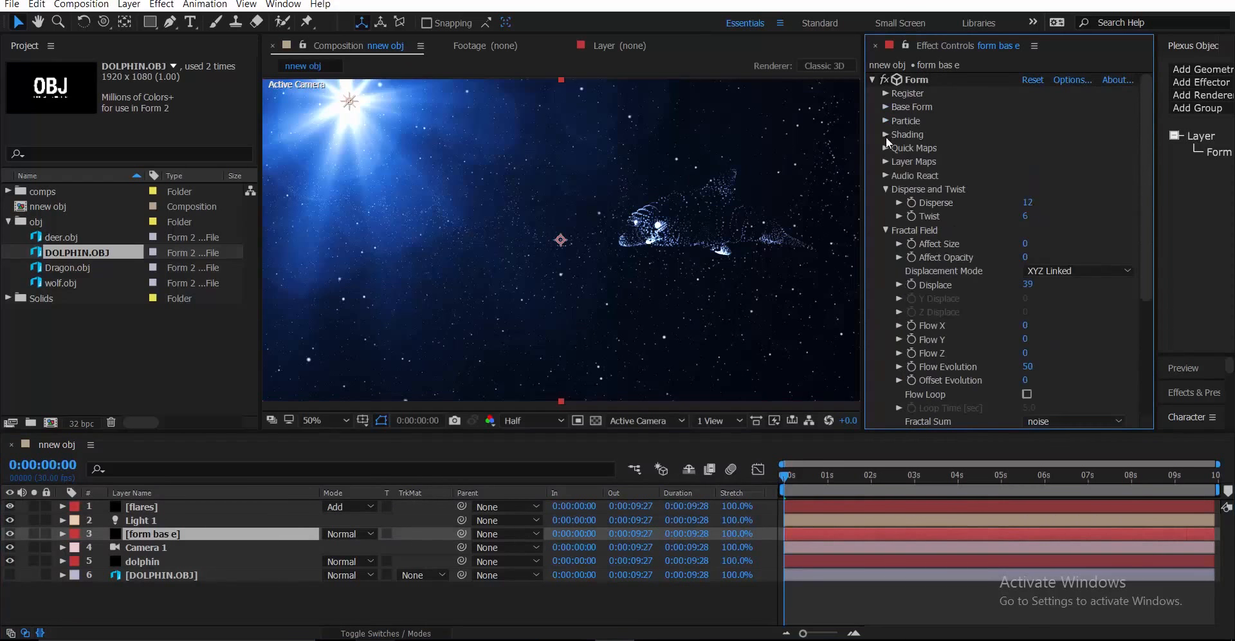
pyautogui.click(886, 189)
pyautogui.click(885, 203)
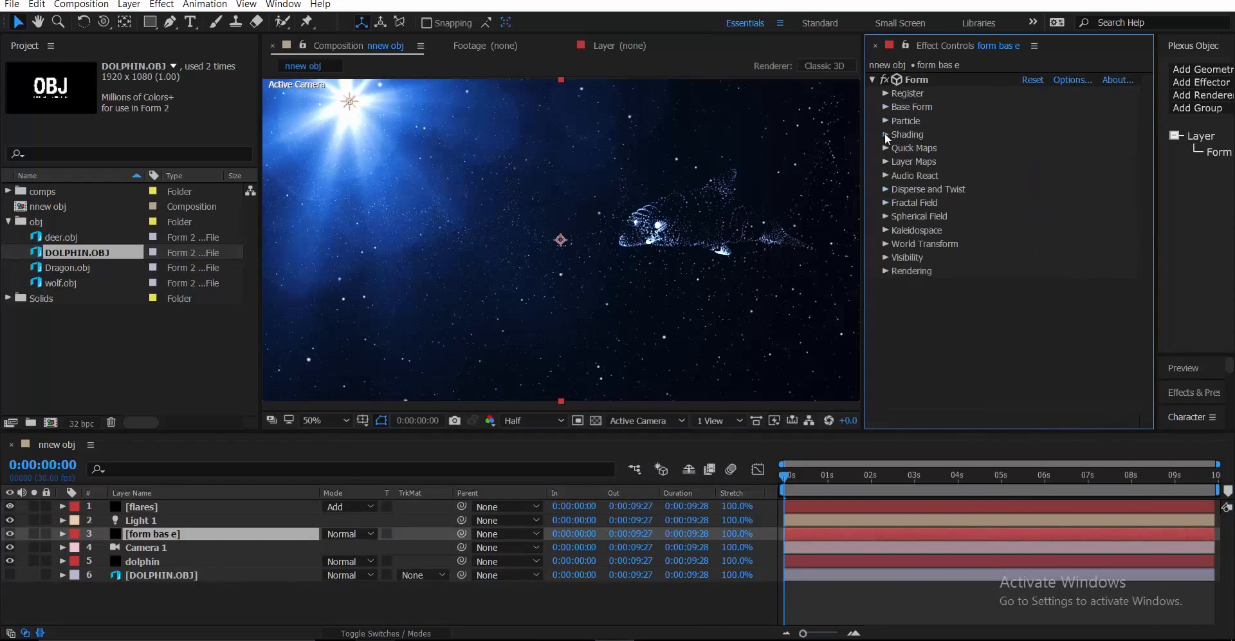
pyautogui.click(886, 134)
pyautogui.click(1073, 148)
pyautogui.click(1061, 177)
pyautogui.click(1073, 161)
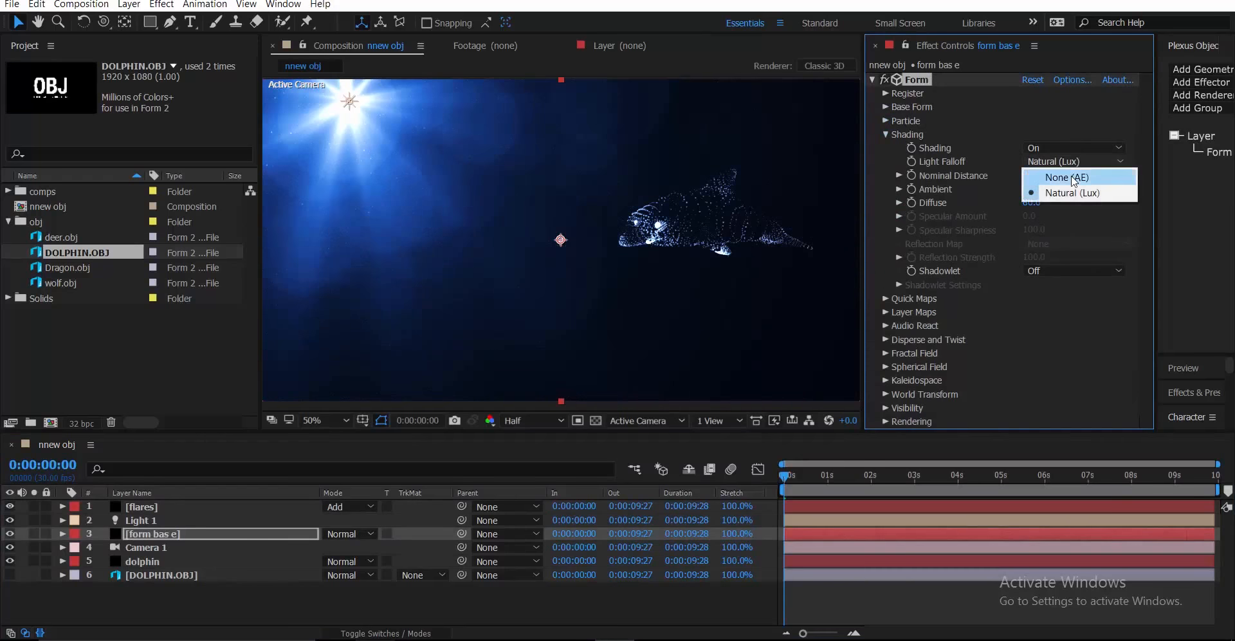
pyautogui.click(1073, 178)
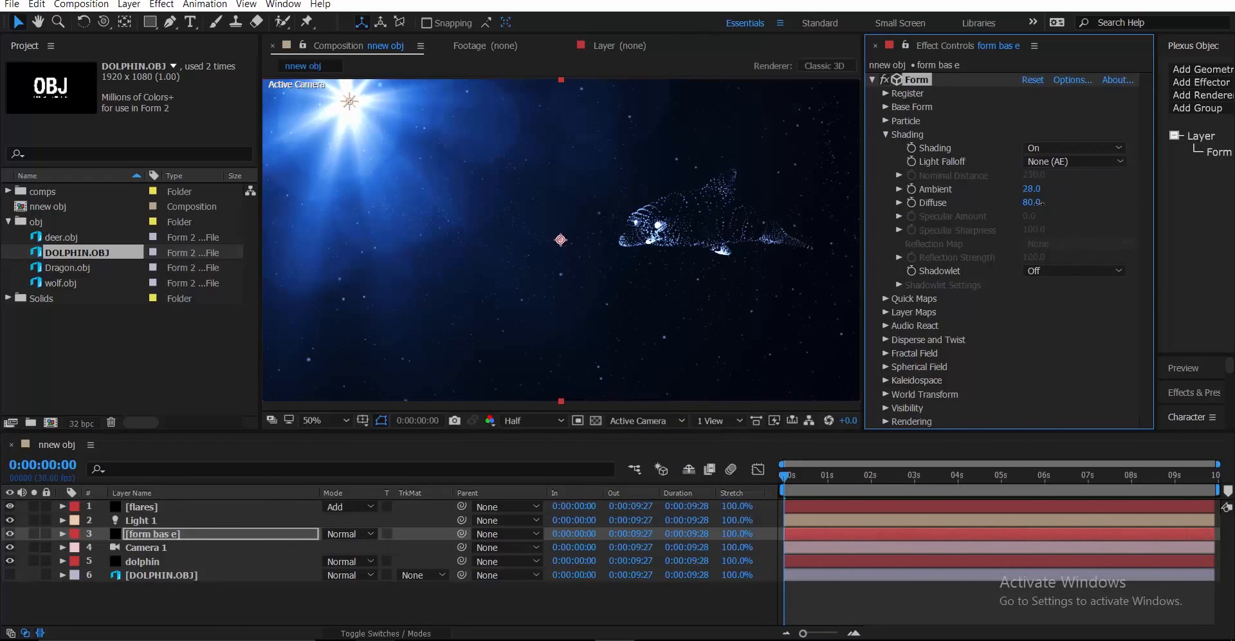
pyautogui.moveTo(1035, 202); pyautogui.dragTo(1102, 195)
# Step: Change Light 1's color to the warm orange E3BA71
pyautogui.click(184, 518)
pyautogui.doubleClick(187, 518)
pyautogui.click(1087, 204)
pyautogui.moveTo(1082, 257); pyautogui.dragTo(1075, 360)
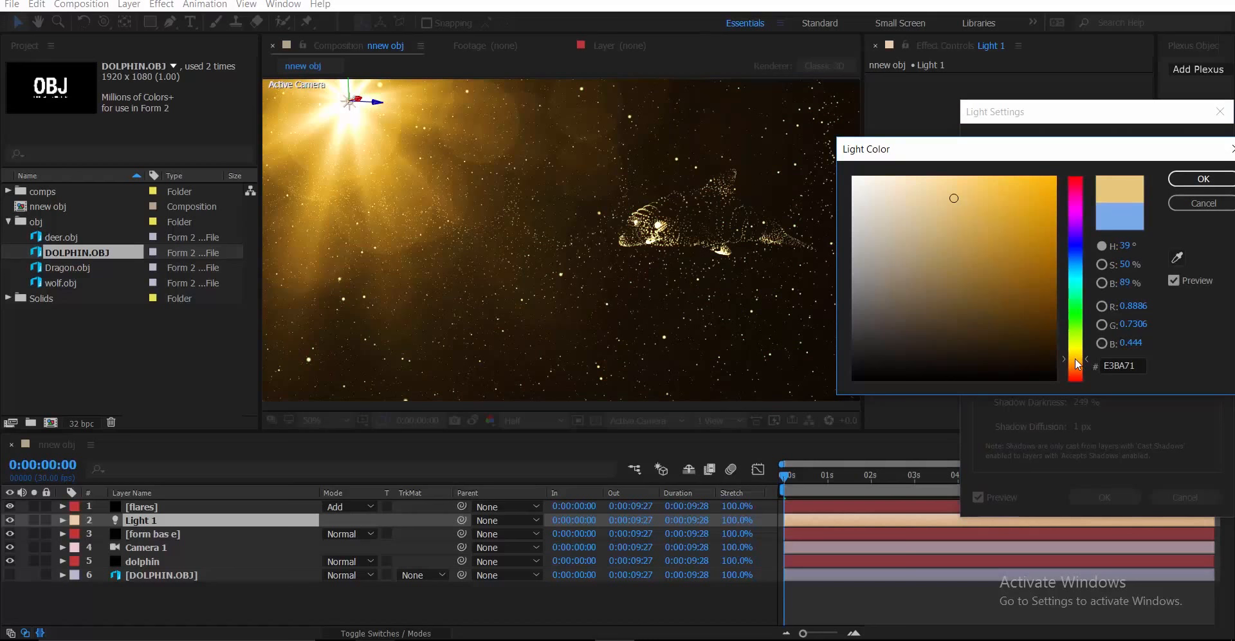
# Step: Try a purple hue for Light 1's color, discard it and close the light settings
pyautogui.moveTo(1075, 328); pyautogui.dragTo(1075, 240)
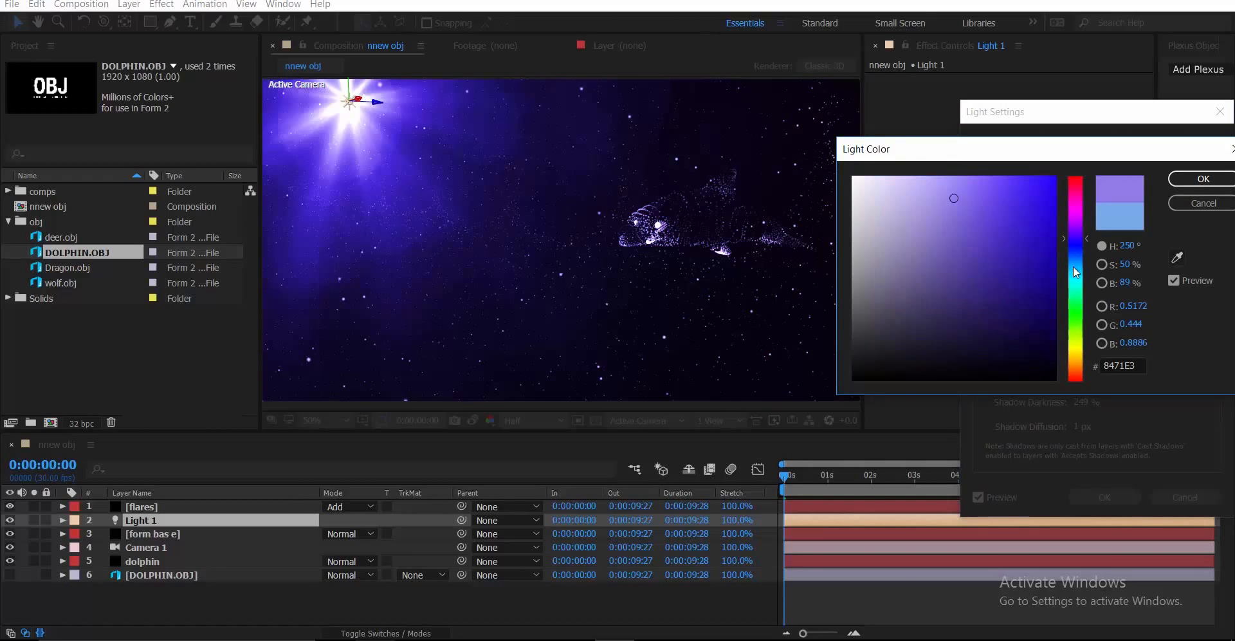
pyautogui.click(1216, 204)
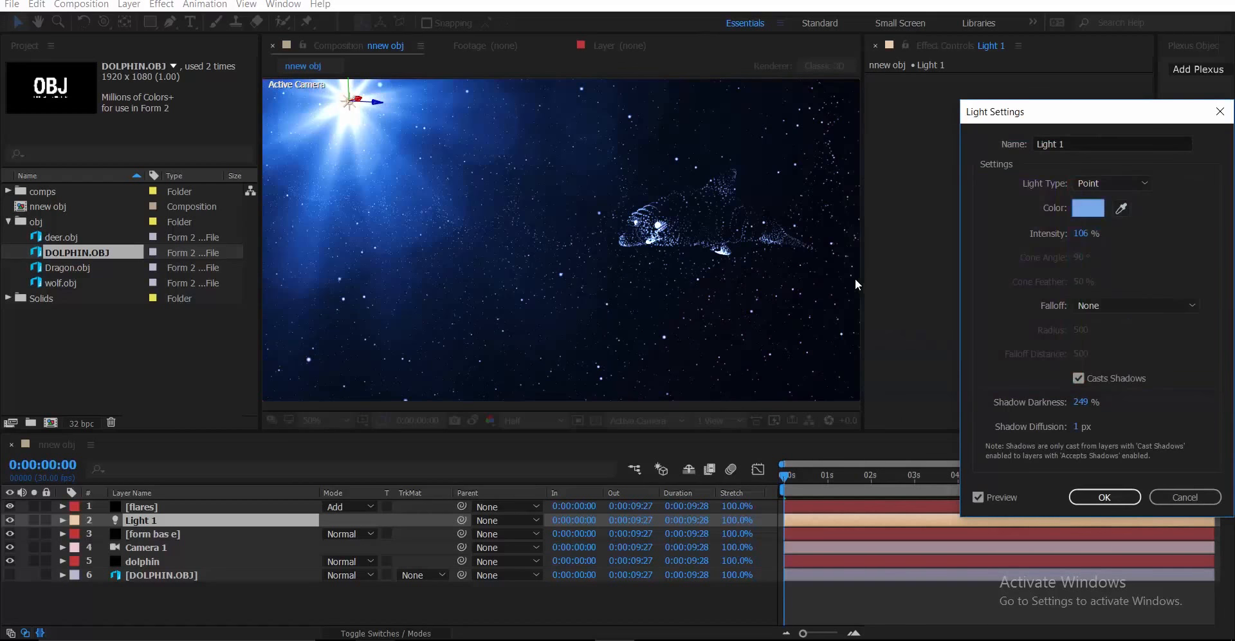
pyautogui.click(1105, 497)
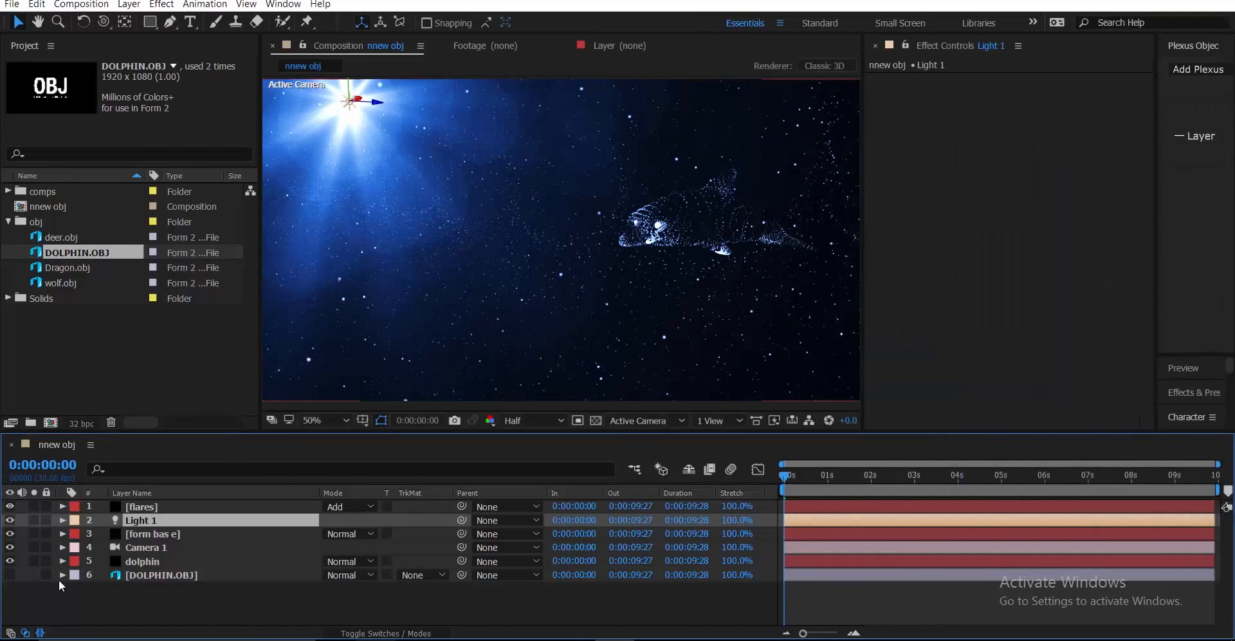
# Step: Duplicate the dolphin layer in the composition
pyautogui.click(171, 534)
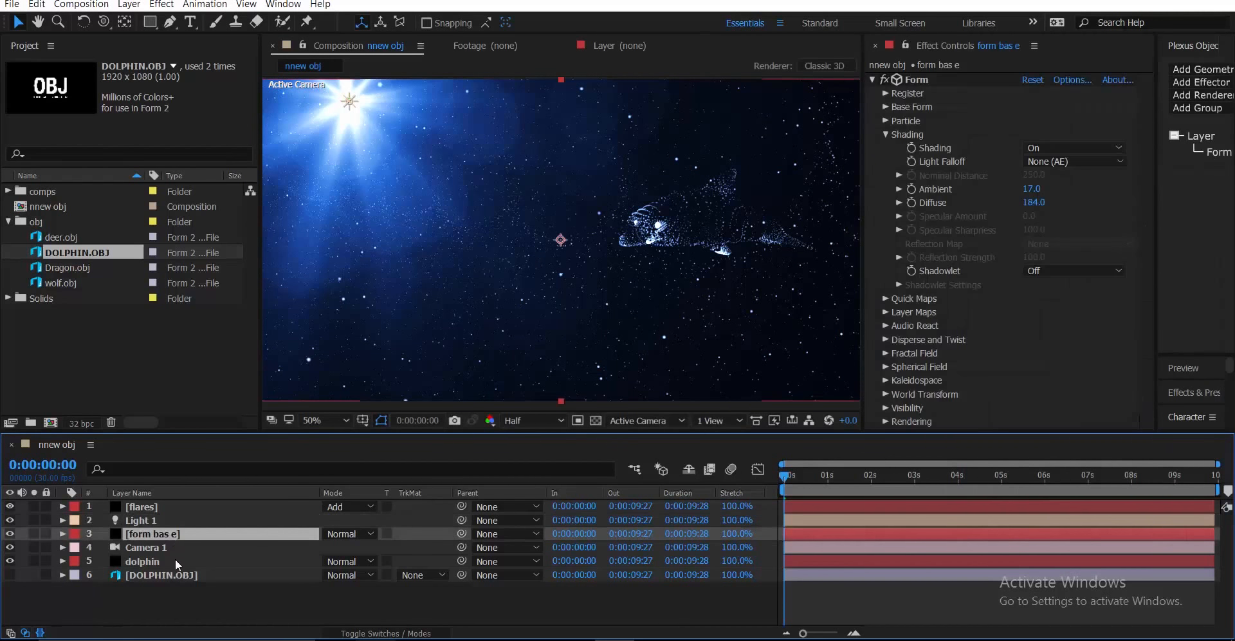
pyautogui.click(166, 557)
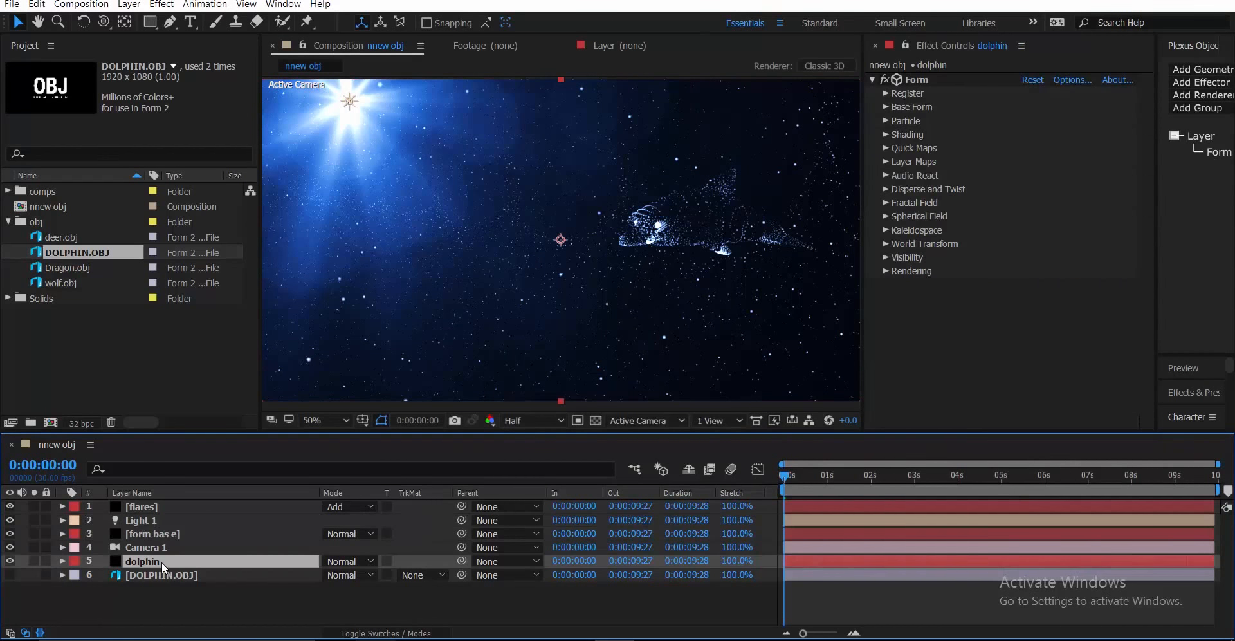
pyautogui.hotkey('ctrl', 'd')
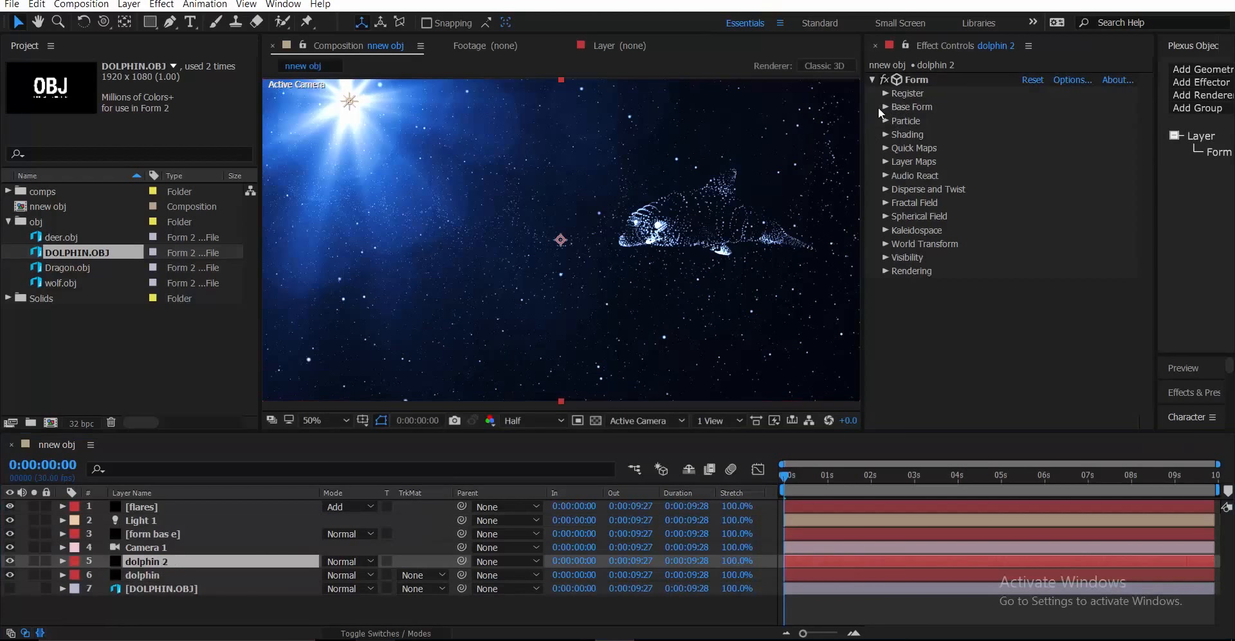
# Step: Set the duplicate dolphin's Base Form Size X, Y and Z to 500 and its Center XY to 878, 698
pyautogui.click(884, 107)
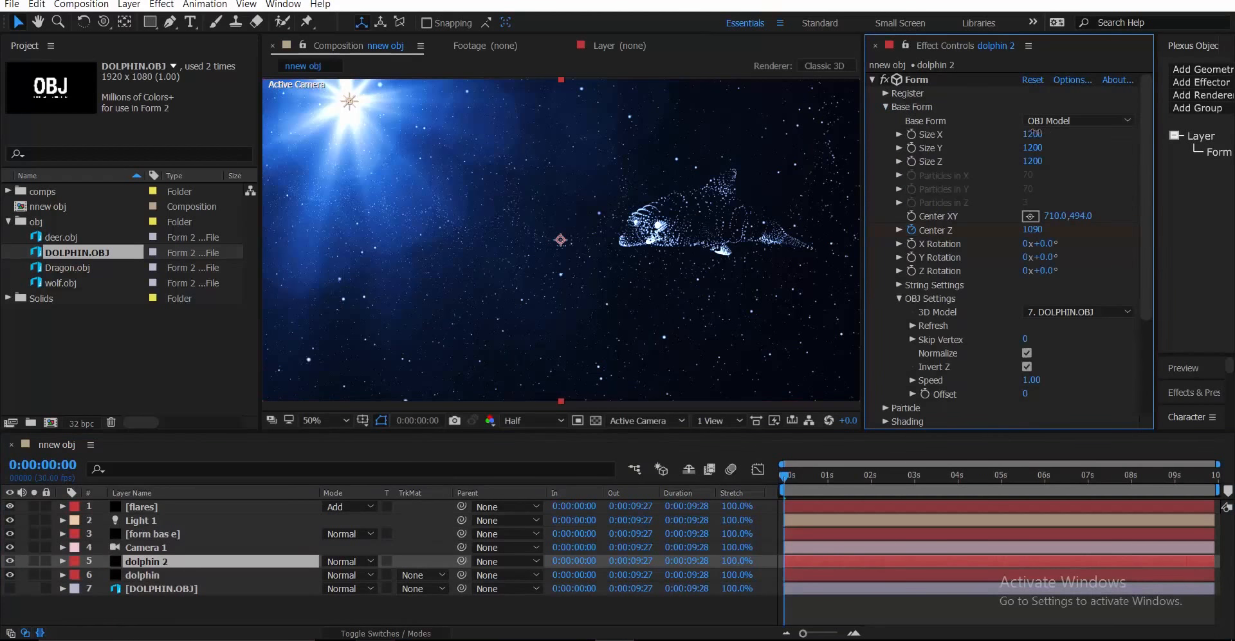
pyautogui.click(1032, 133)
pyautogui.click(1037, 147)
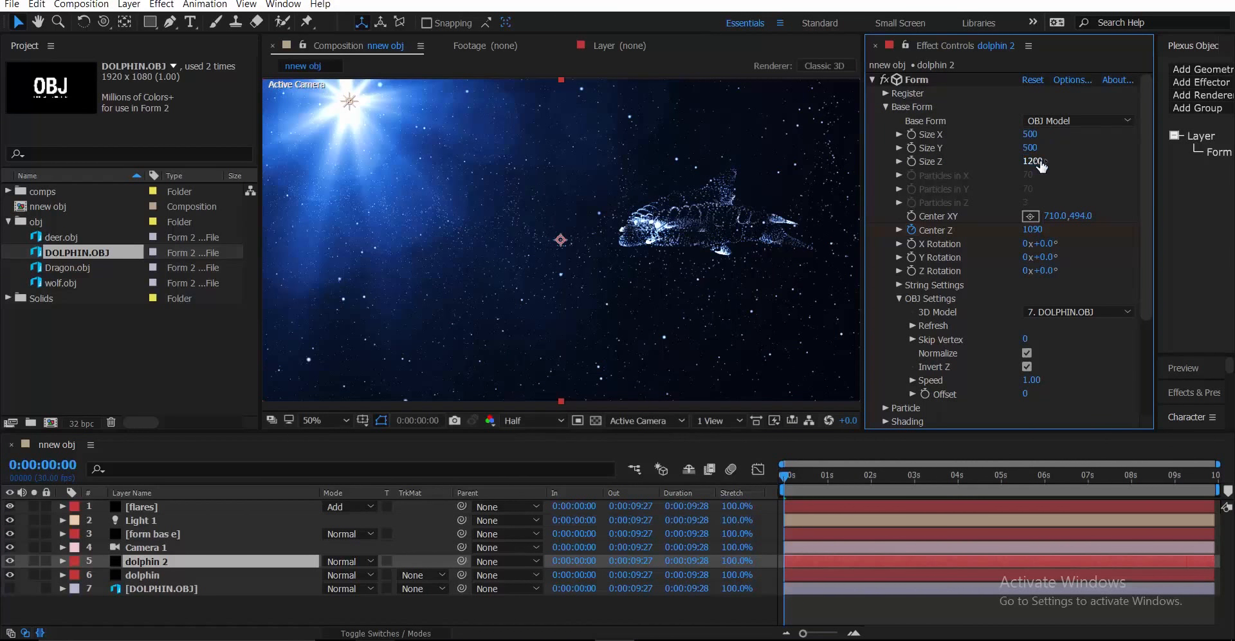
pyautogui.click(1037, 161)
pyautogui.write('500')
pyautogui.press('Return')
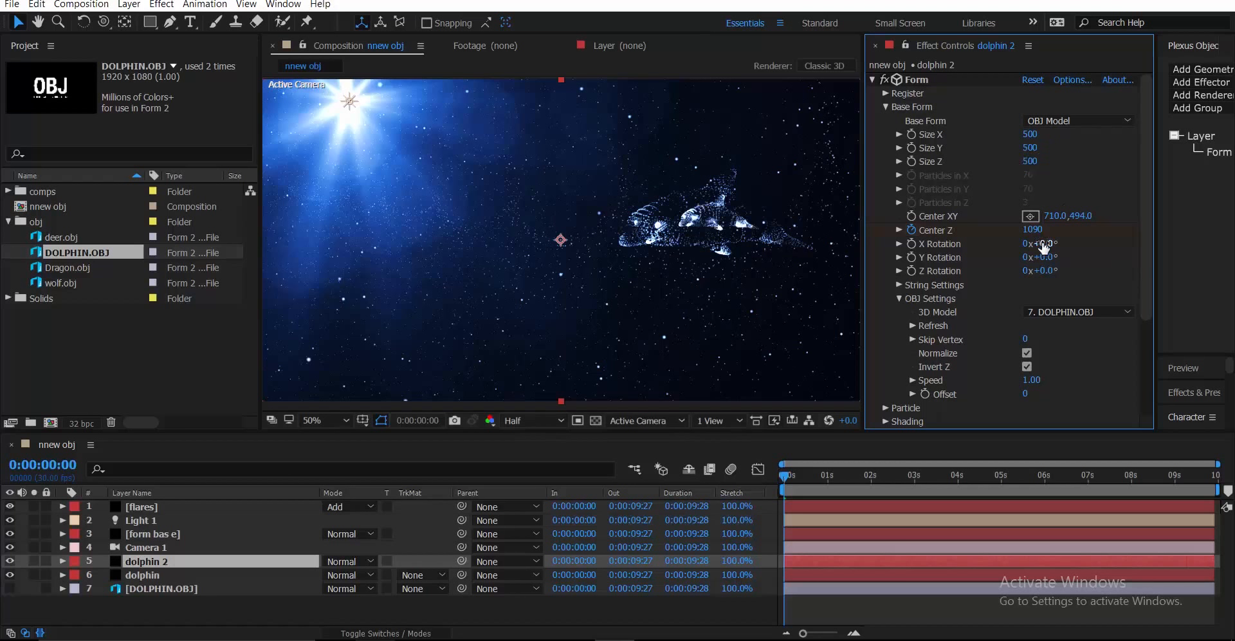
pyautogui.moveTo(1082, 215); pyautogui.dragTo(1165, 192)
# Step: Inspect the placement of both dolphins by orbiting in Custom View 1, and return to the Active Camera view
pyautogui.click(640, 420)
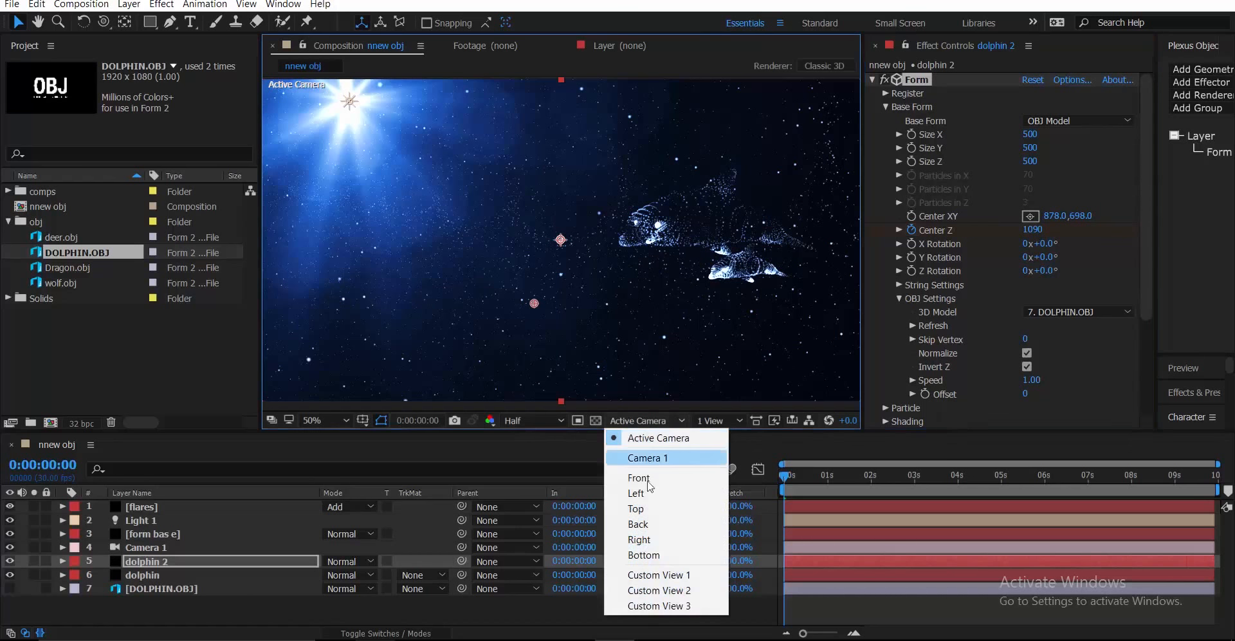
pyautogui.click(656, 573)
pyautogui.scroll(1, 495, 247)
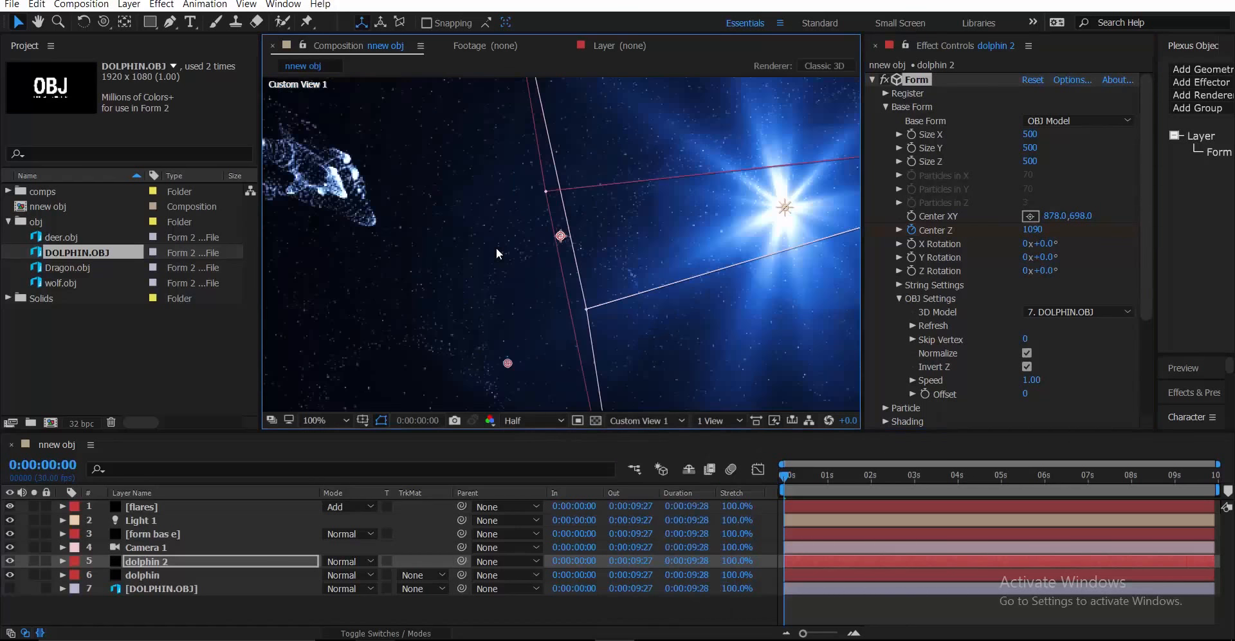
pyautogui.scroll(-1, 496, 247)
pyautogui.press('c')
pyautogui.press('c')
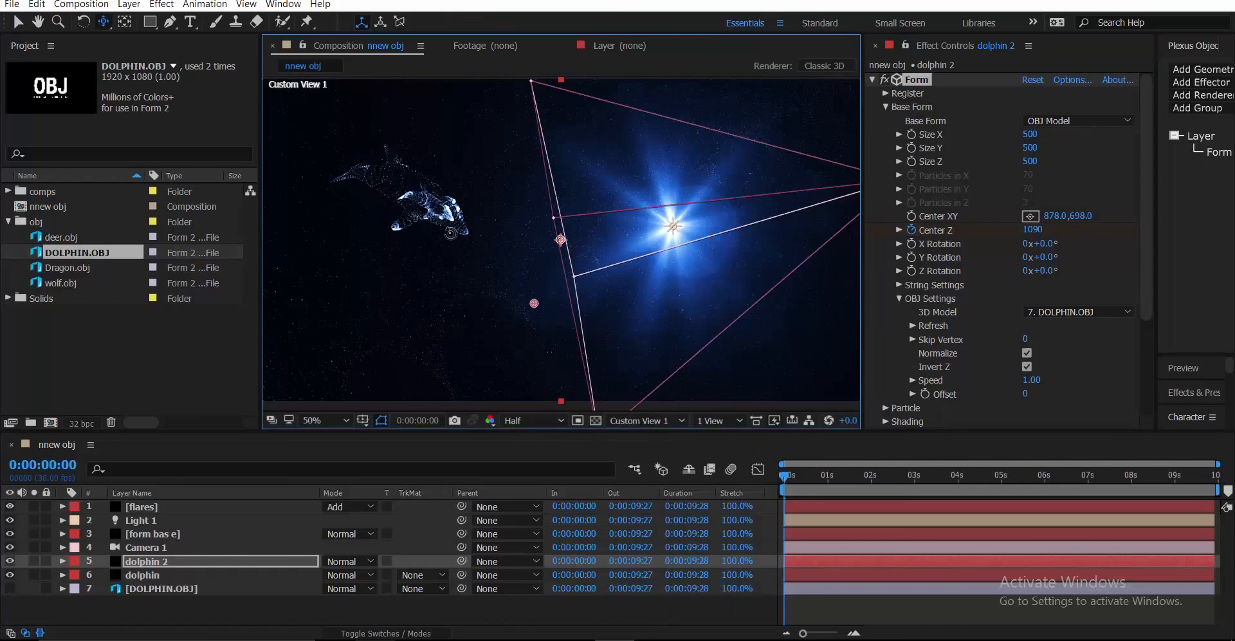
pyautogui.moveTo(444, 234); pyautogui.dragTo(623, 267)
pyautogui.click(680, 421)
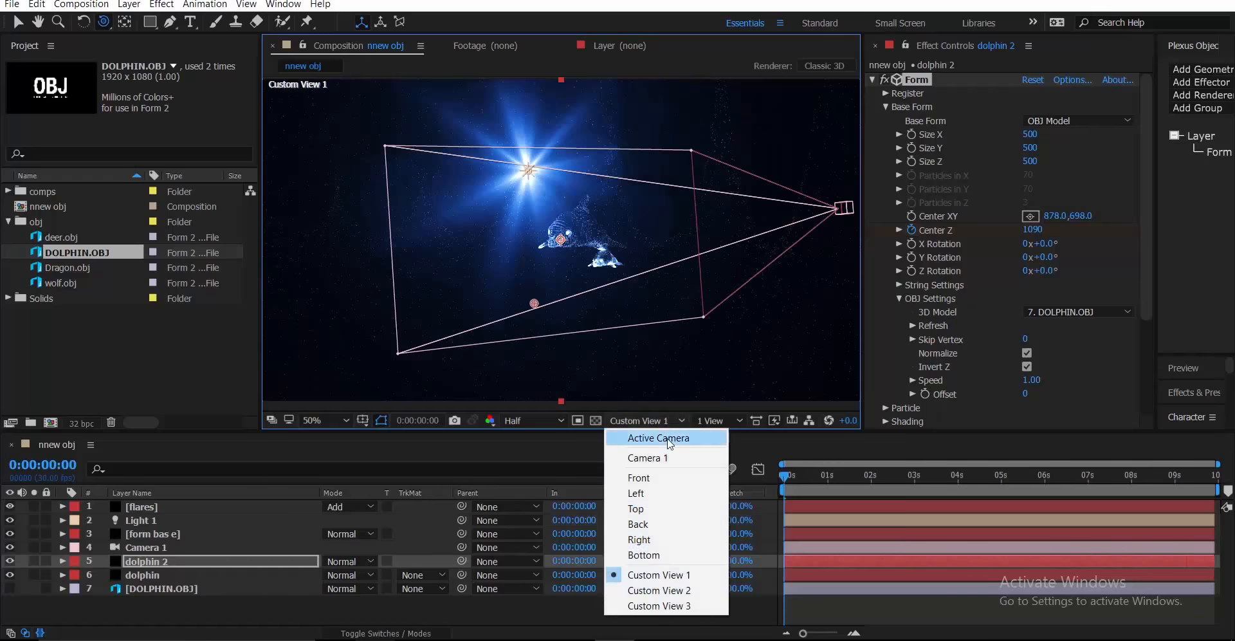
pyautogui.click(668, 434)
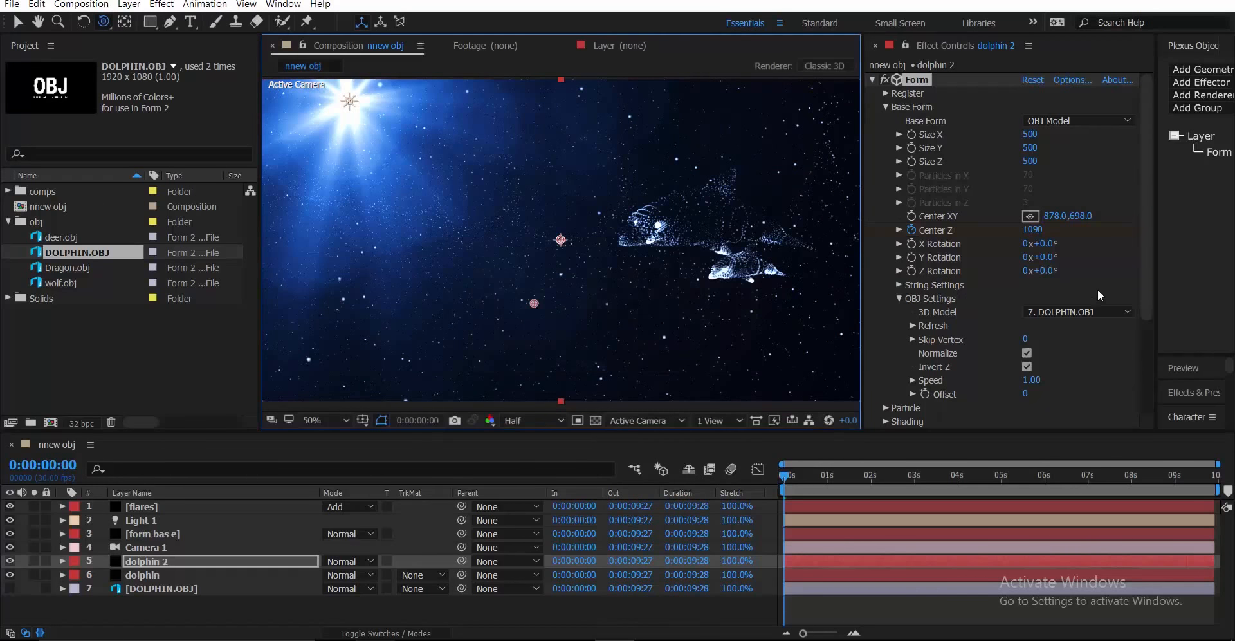
# Step: Move the dolphin 2 form to Center XY 1123, 765 and save the project
pyautogui.moveTo(1055, 216); pyautogui.dragTo(1124, 220)
pyautogui.hotkey('ctrl', 's')
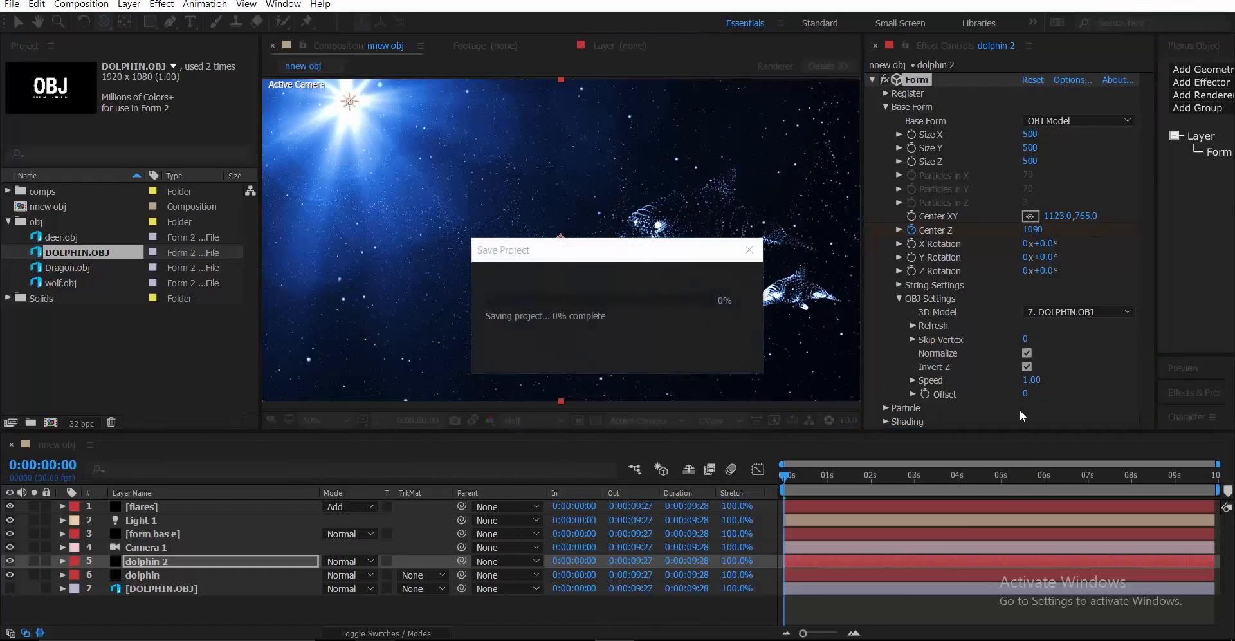
# Step: Preview the motion of both dolphins and examine dolphin 2's Center Z keyframes through to the end of the composition
pyautogui.press('space')
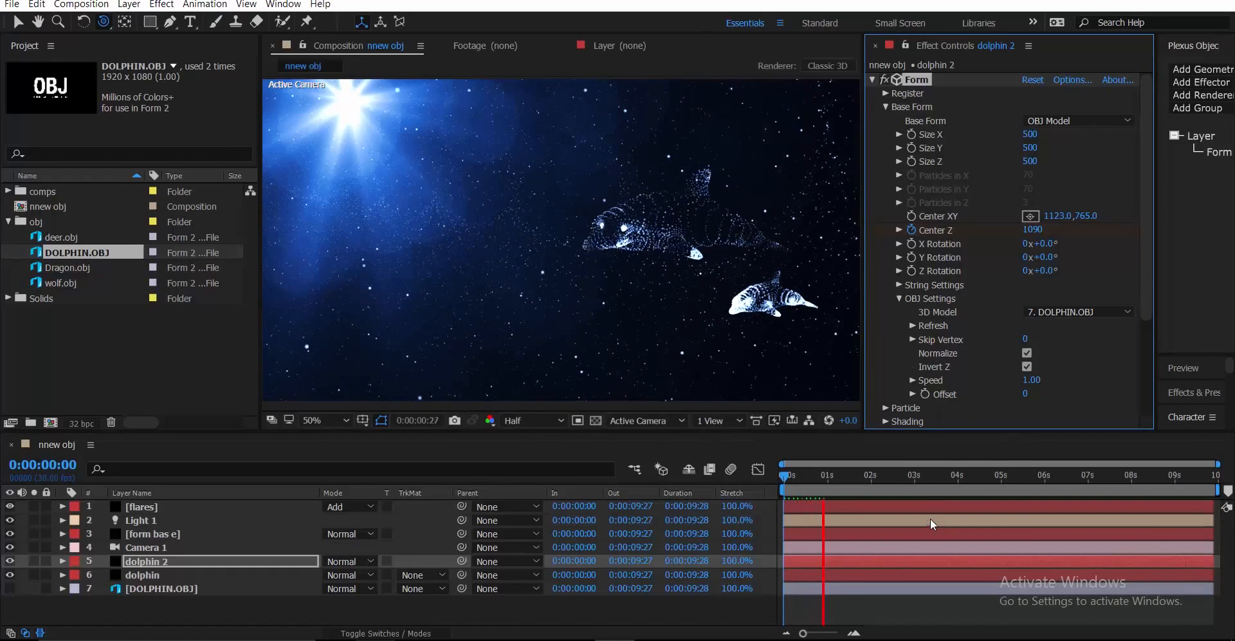
pyautogui.click(869, 485)
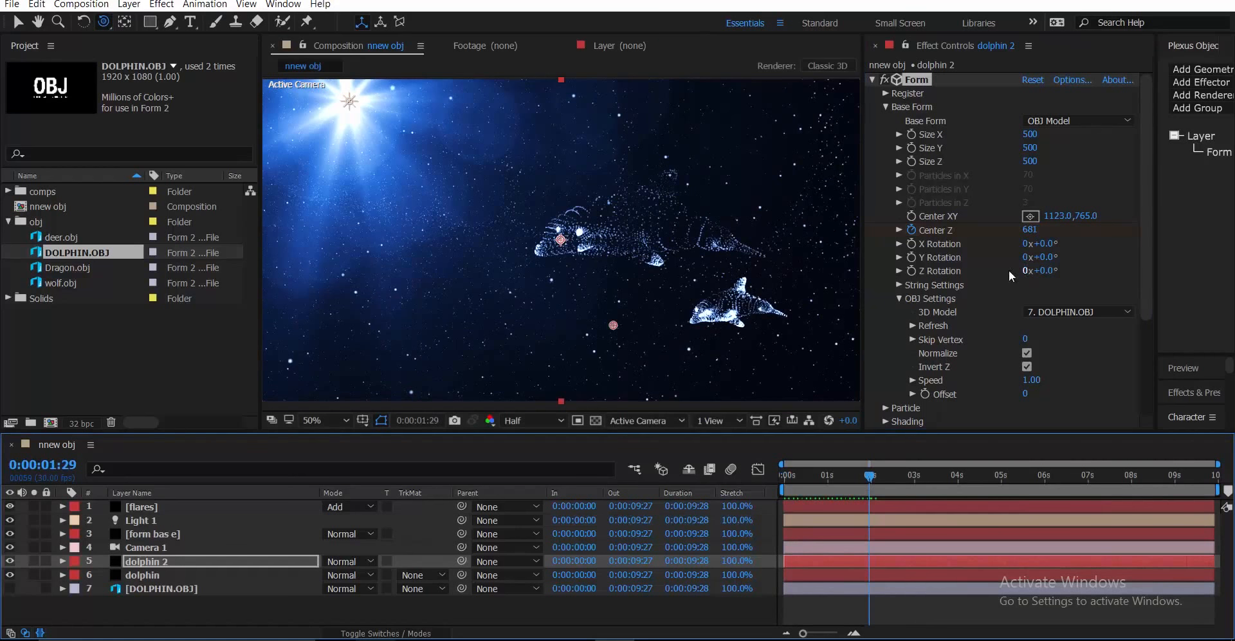
pyautogui.press('space')
pyautogui.click(914, 485)
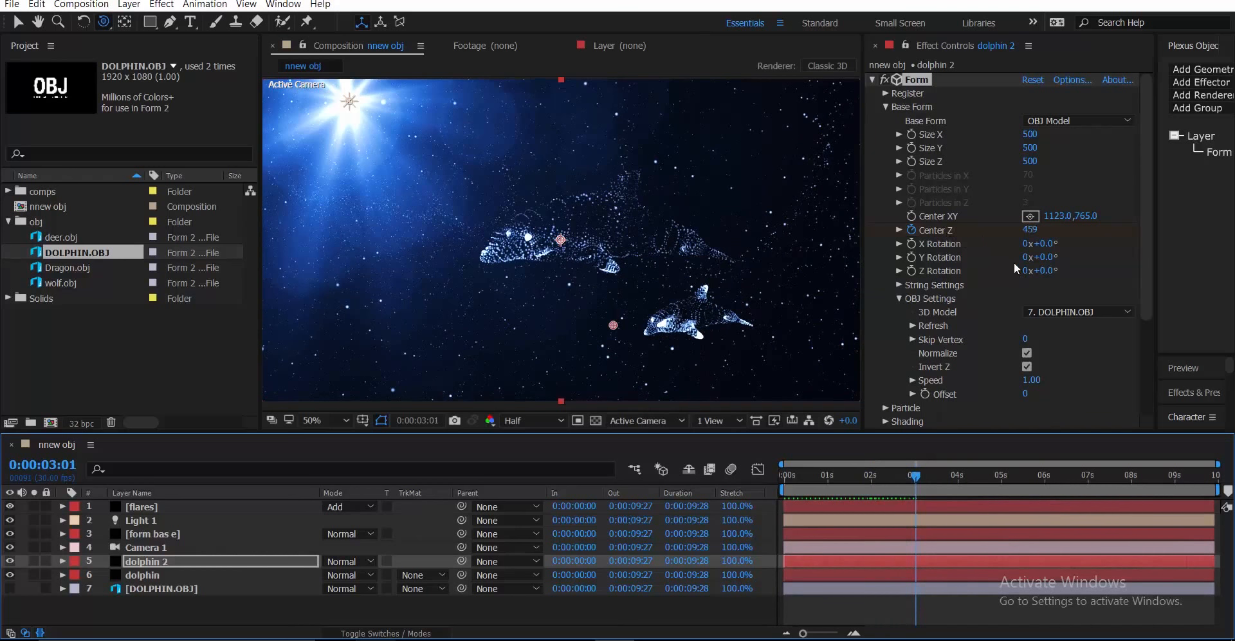
pyautogui.press('u')
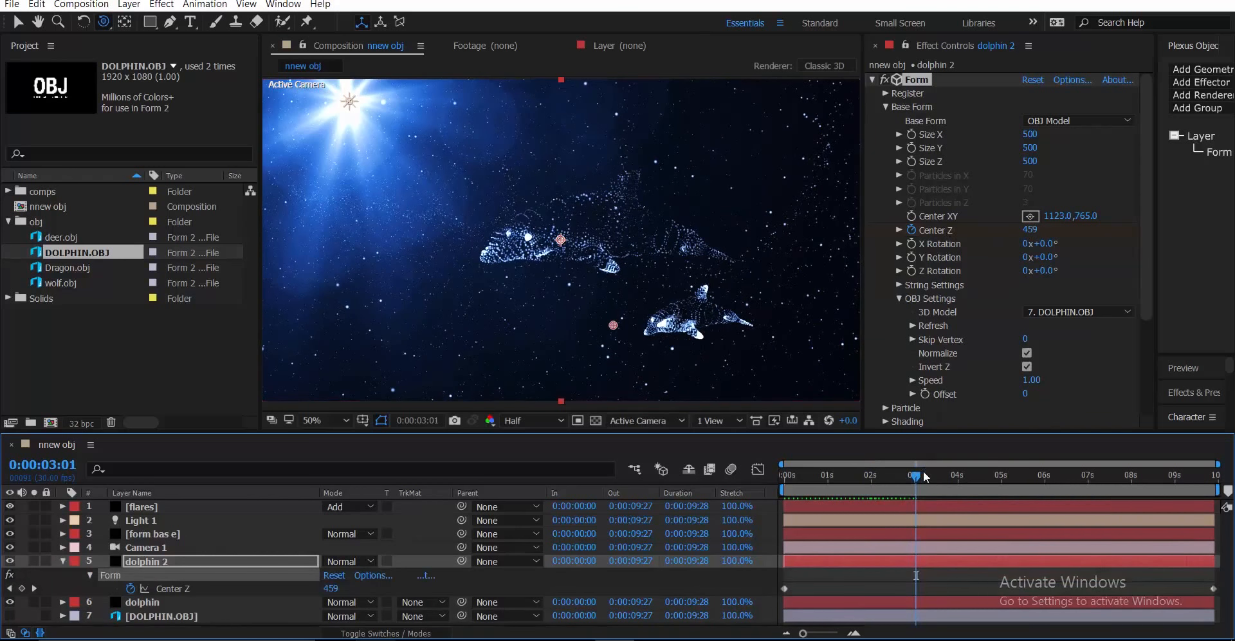
pyautogui.press('End')
pyautogui.scroll(-2, 869, 391)
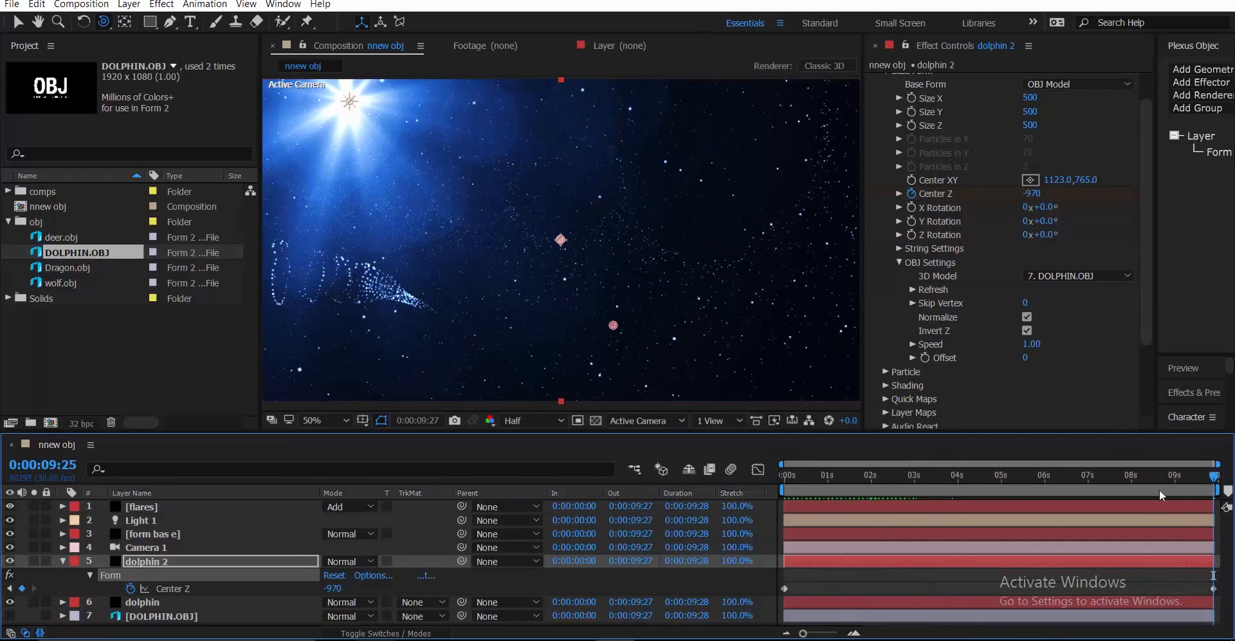
pyautogui.click(1131, 491)
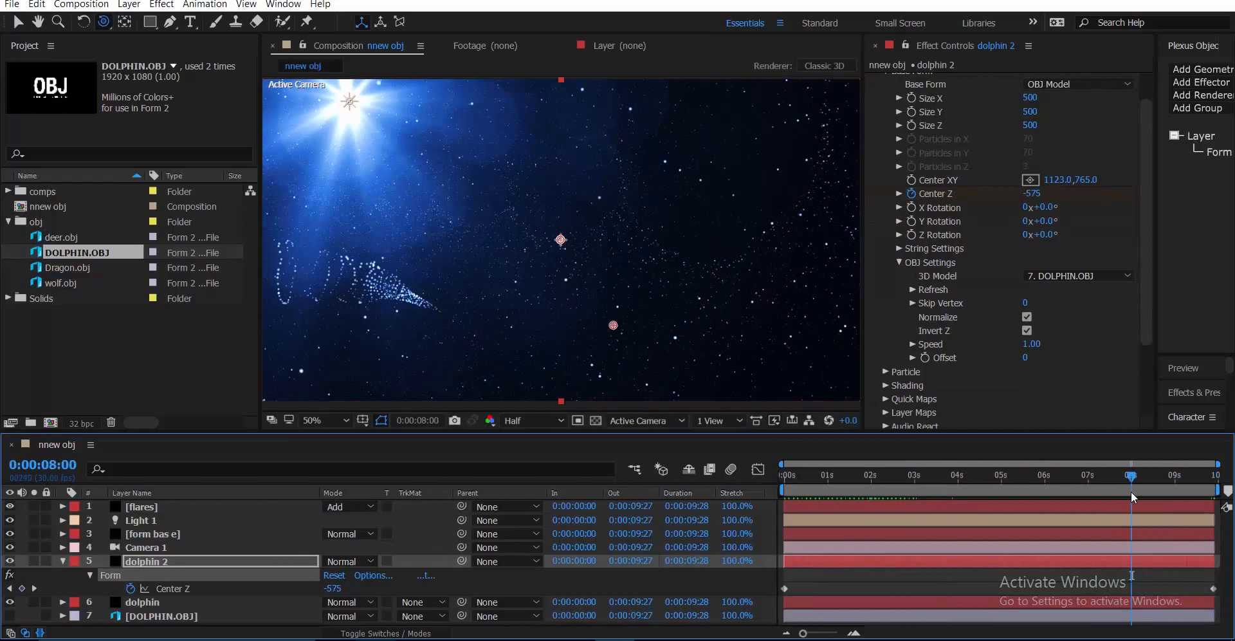
pyautogui.click(1226, 491)
# Step: Set dolphin 2's starting Center Z keyframe at 0:00:00:00 to 470 and preview the motion
pyautogui.moveTo(806, 481); pyautogui.dragTo(749, 496)
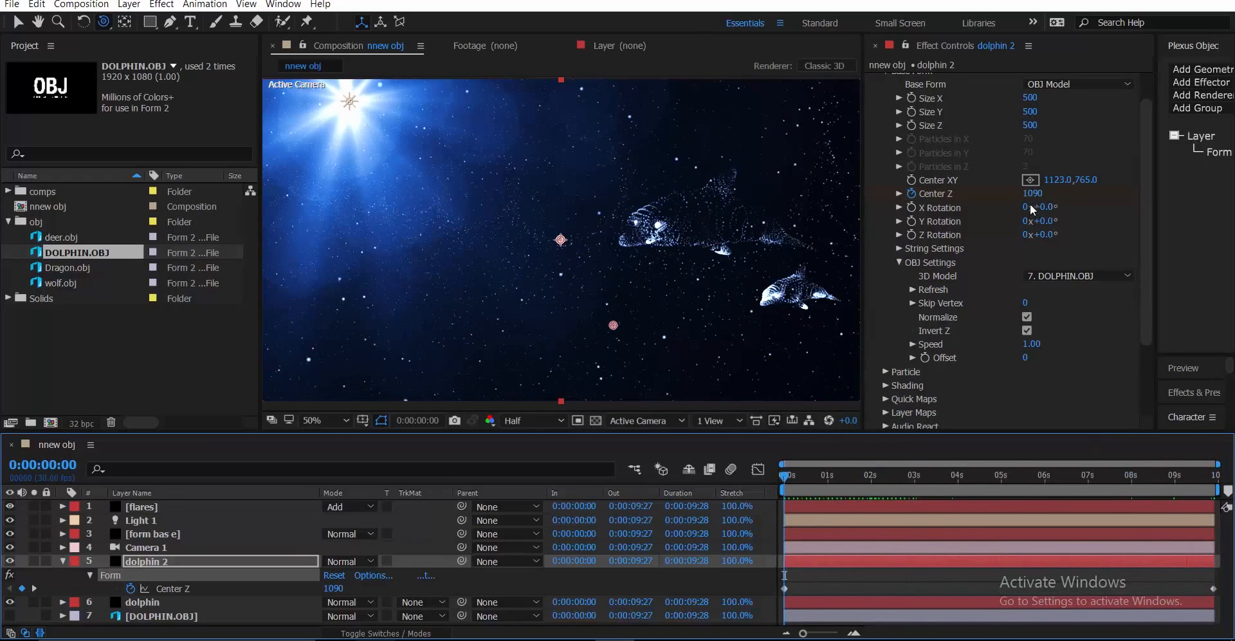
pyautogui.moveTo(1029, 193); pyautogui.dragTo(991, 206)
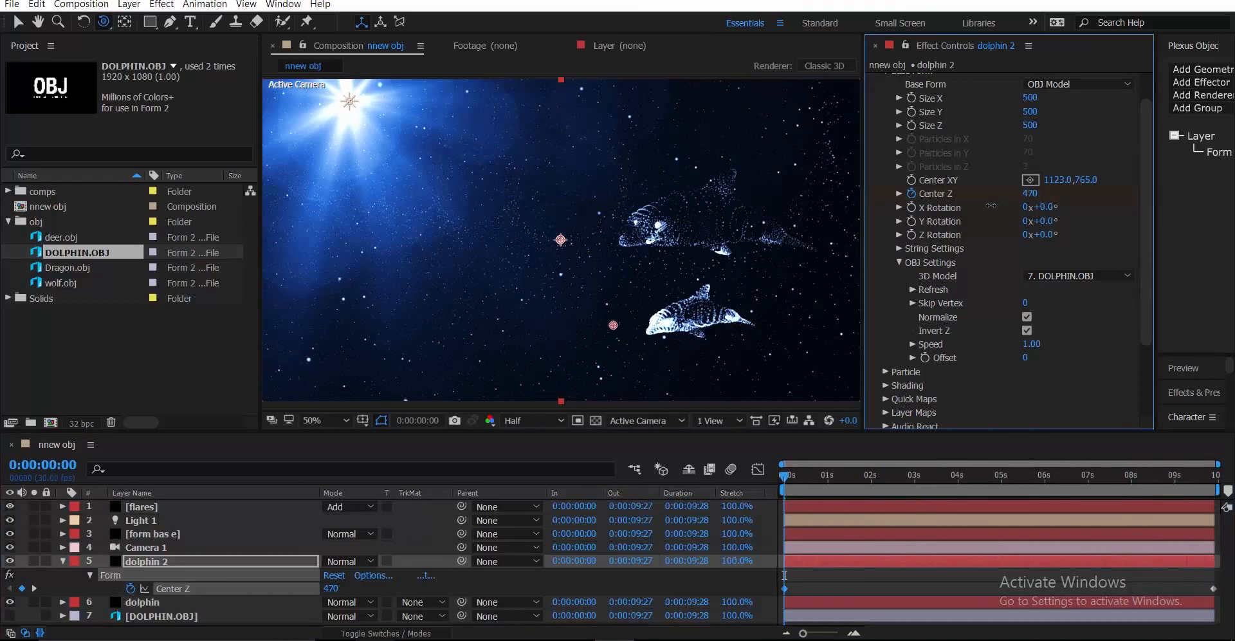
pyautogui.press('space')
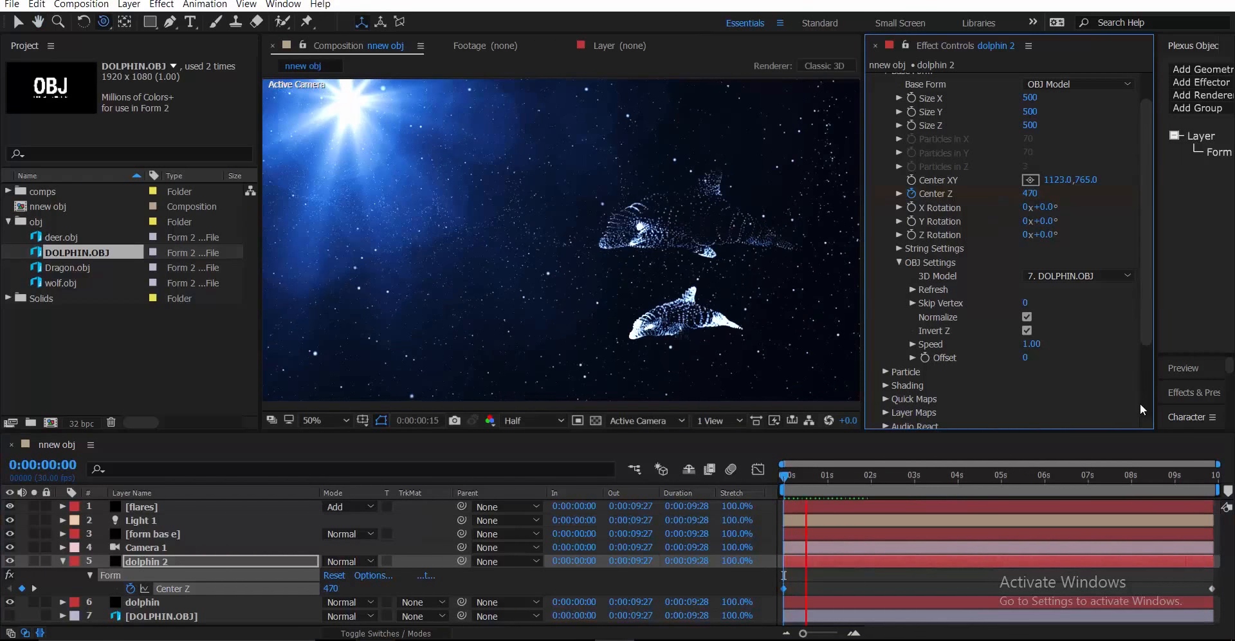
# Step: Set dolphin 2's final Center Z keyframe at 0:00:09:27 to -1640 and play back the animation
pyautogui.moveTo(1138, 481); pyautogui.dragTo(1223, 484)
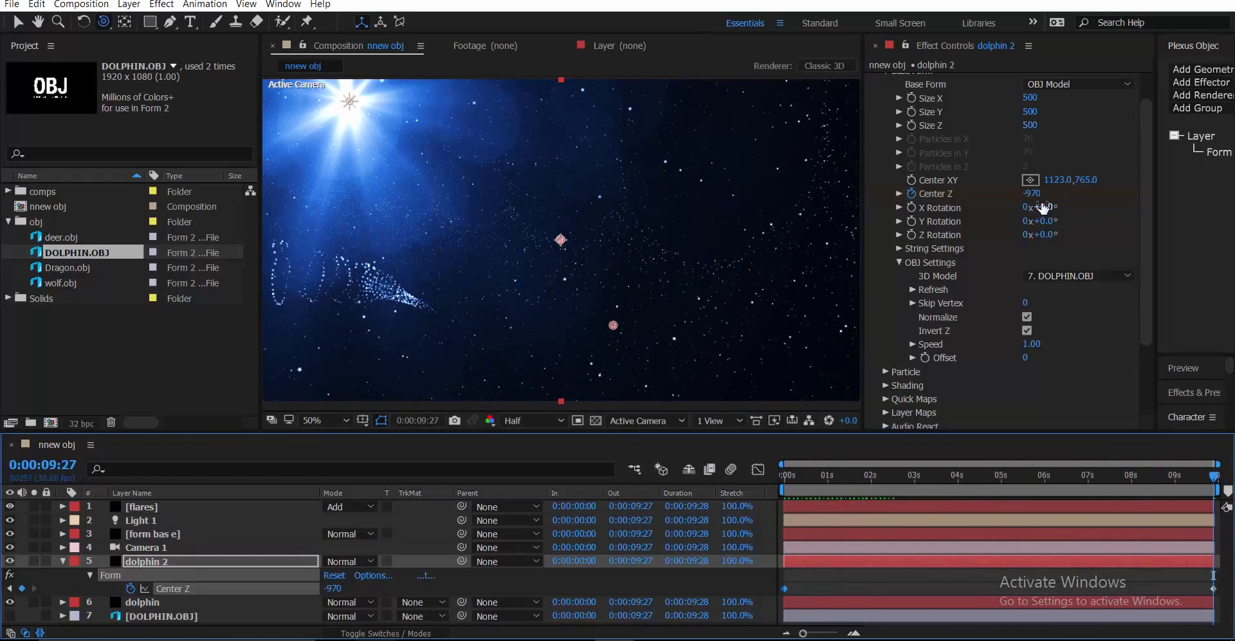
pyautogui.moveTo(1037, 193); pyautogui.dragTo(1010, 203)
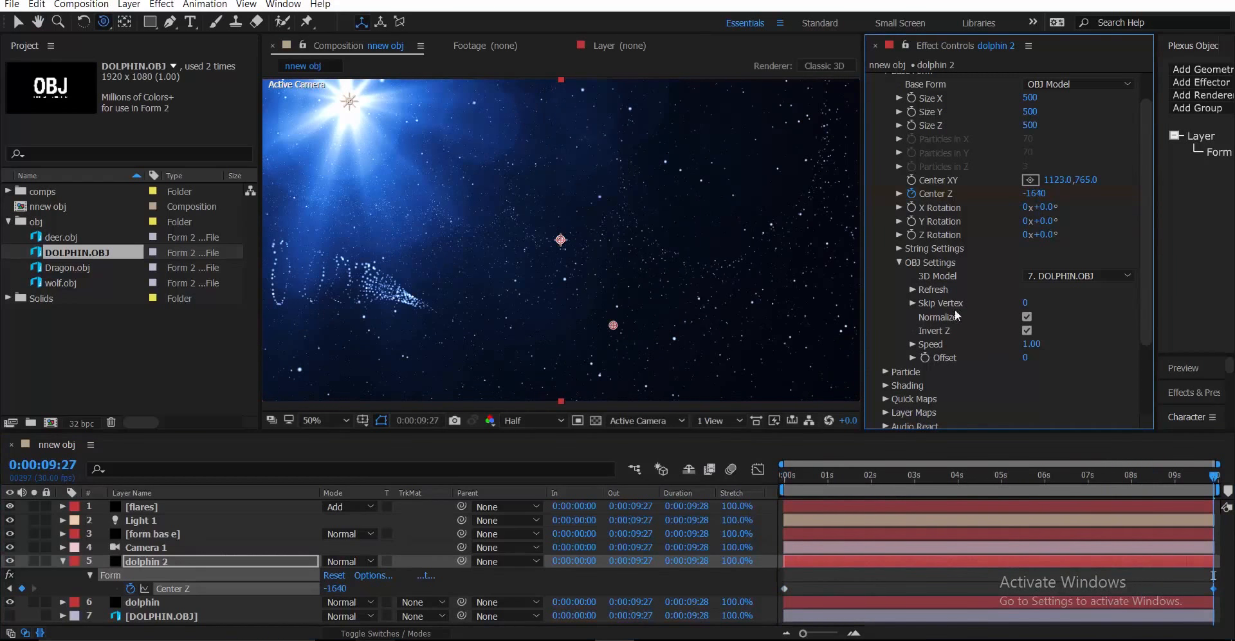
pyautogui.press('space')
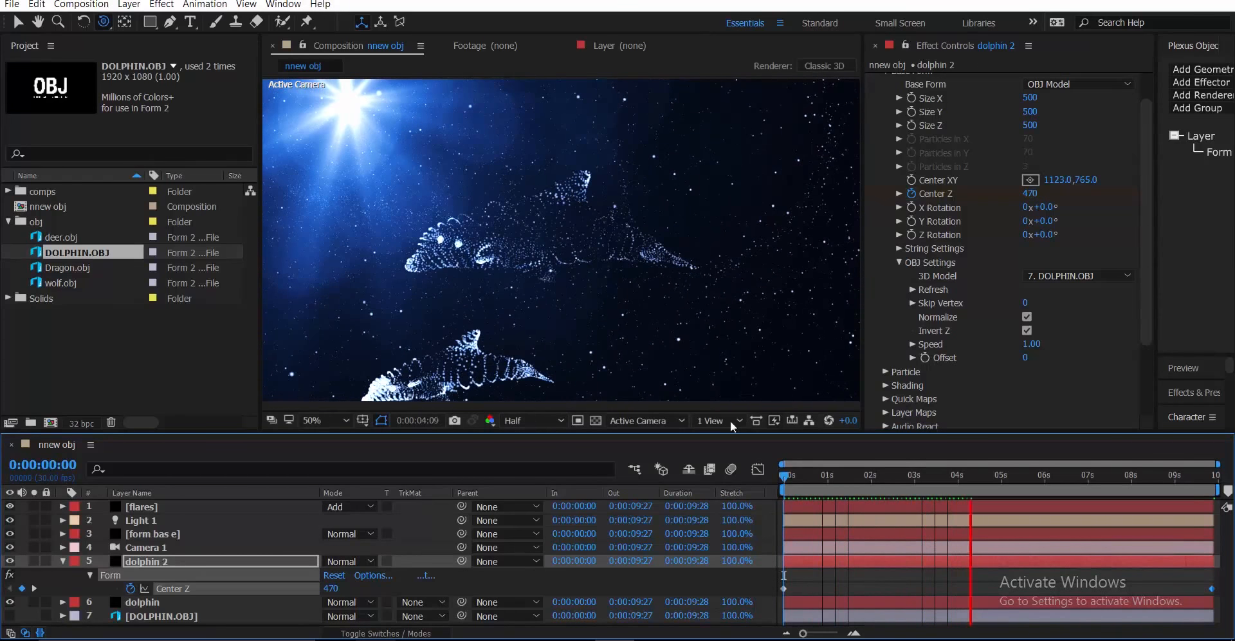
# Step: Raise dolphin 2 by setting its Center XY to 1123, 642 and preview the swim up to about three seconds
pyautogui.scroll(-2, 719, 386)
pyautogui.moveTo(869, 477); pyautogui.dragTo(853, 476)
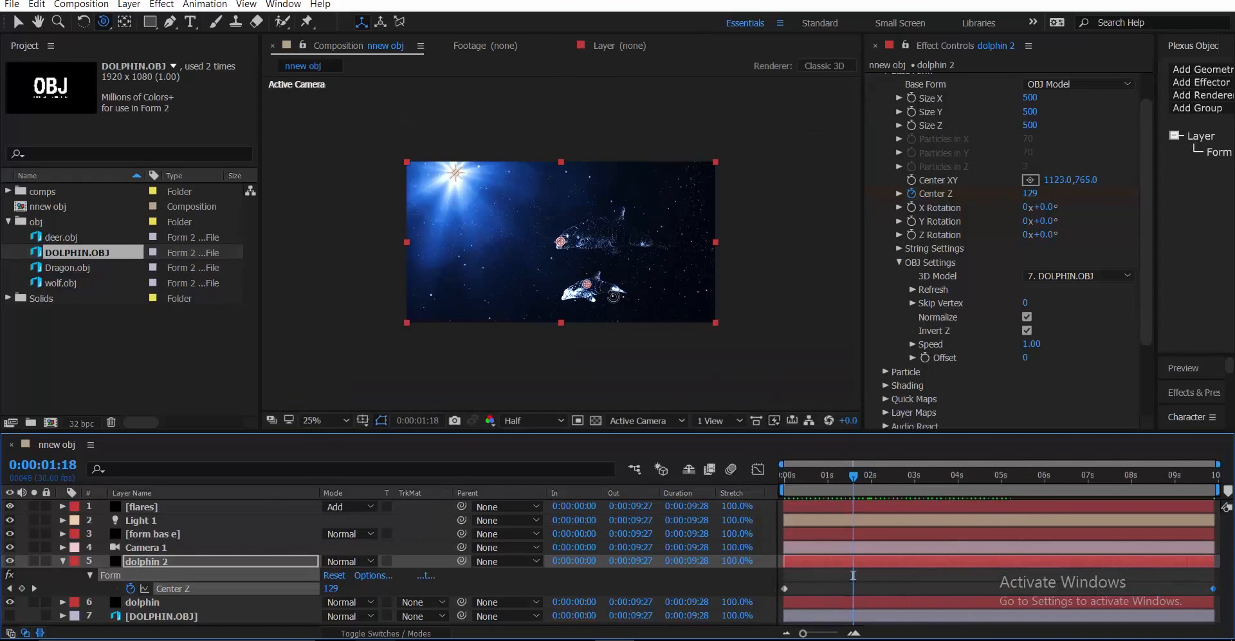
pyautogui.scroll(2, 613, 296)
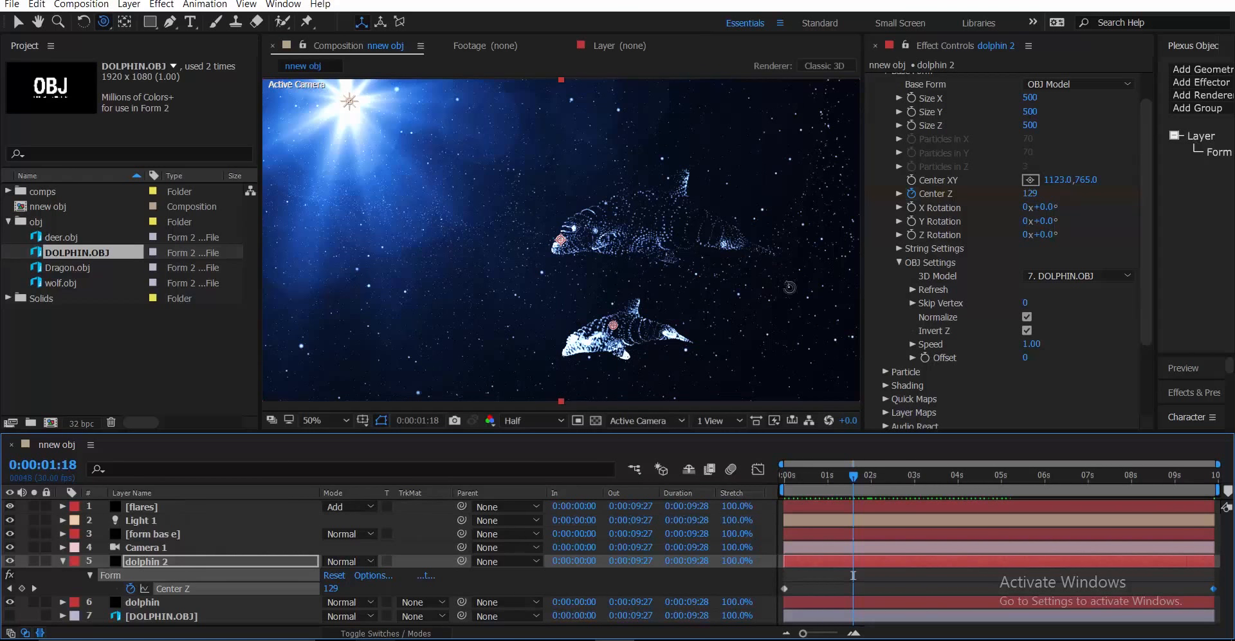
pyautogui.scroll(2, 906, 276)
pyautogui.moveTo(1095, 217); pyautogui.dragTo(987, 217)
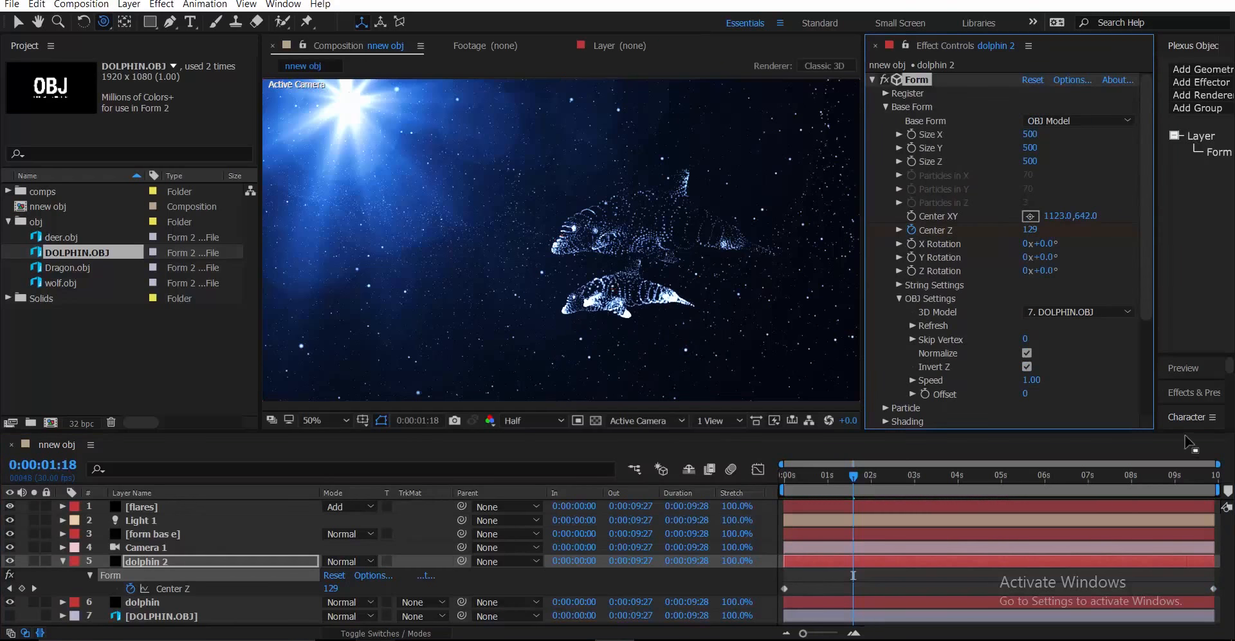
pyautogui.press('space')
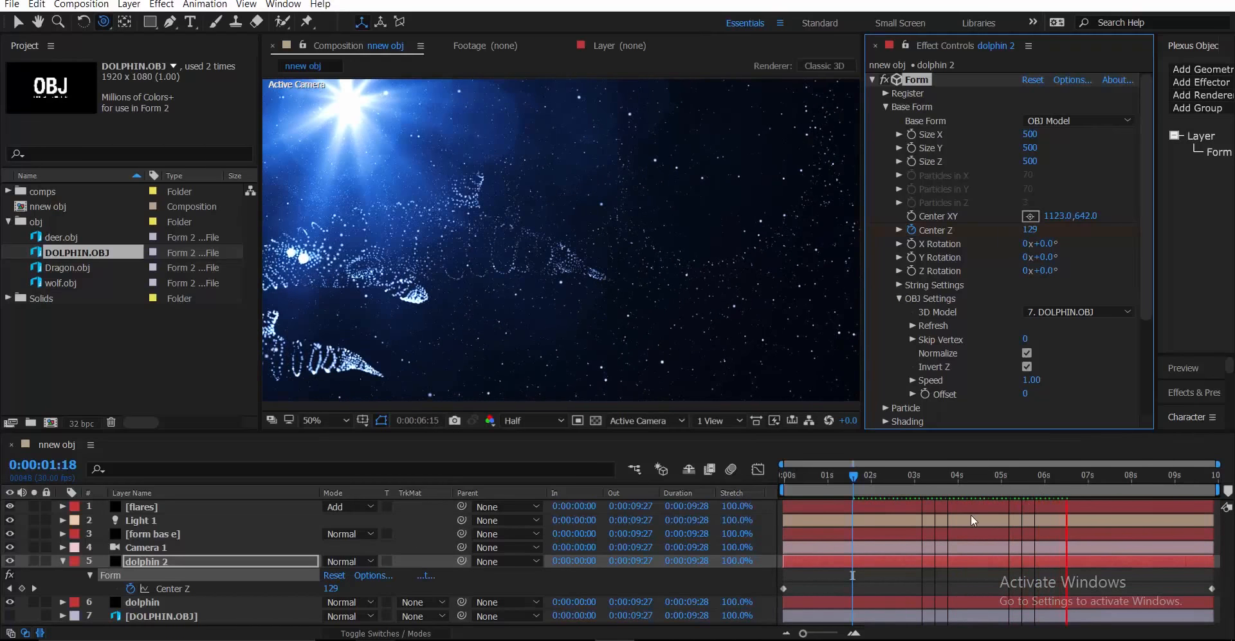
pyautogui.click(920, 482)
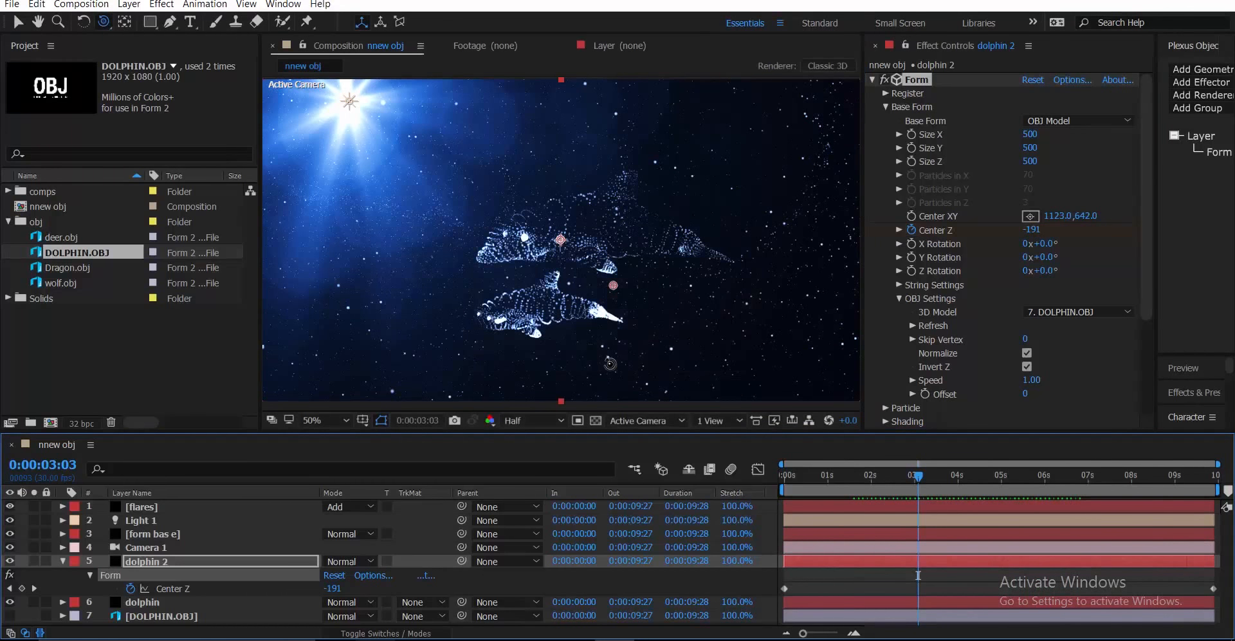
# Step: Collapse the dolphin 2 layer's properties and add a new black solid layer to the composition
pyautogui.click(62, 561)
pyautogui.click(118, 603)
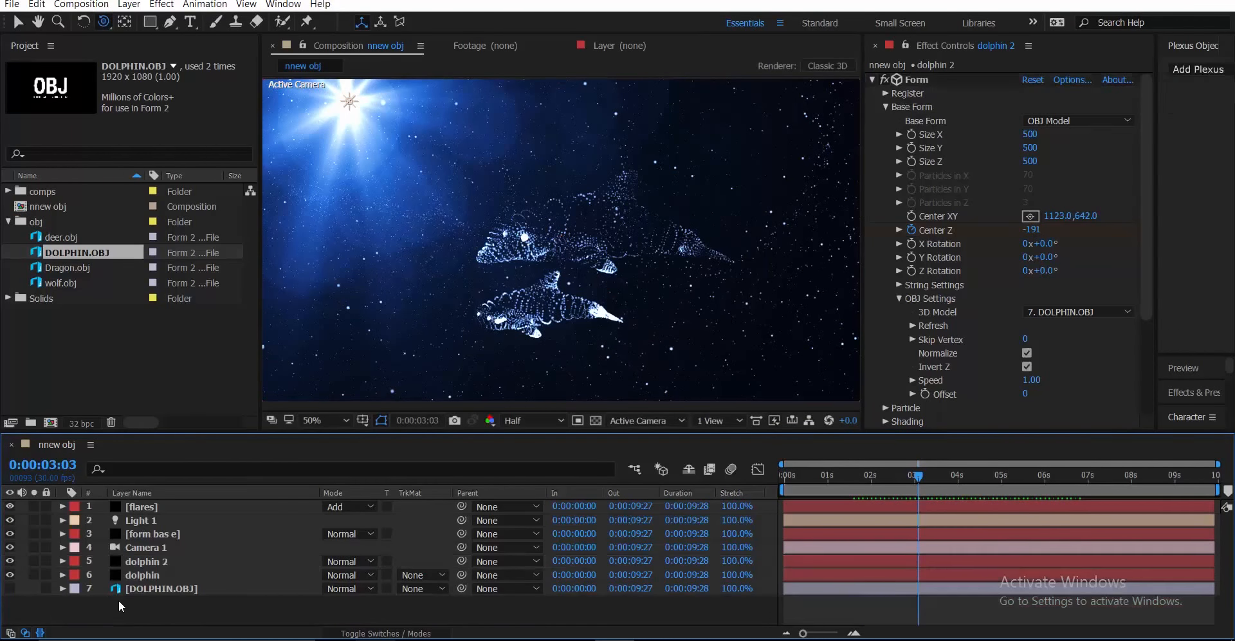
pyautogui.rightClick(118, 602)
pyautogui.moveTo(228, 472)
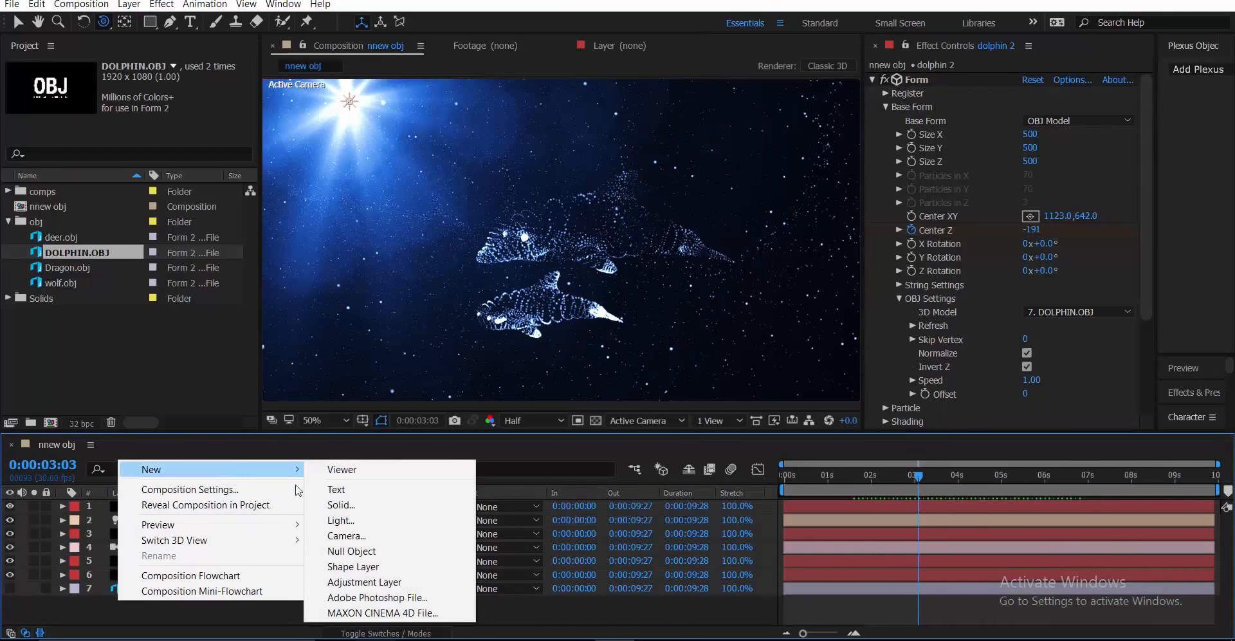
pyautogui.click(343, 504)
pyautogui.click(667, 458)
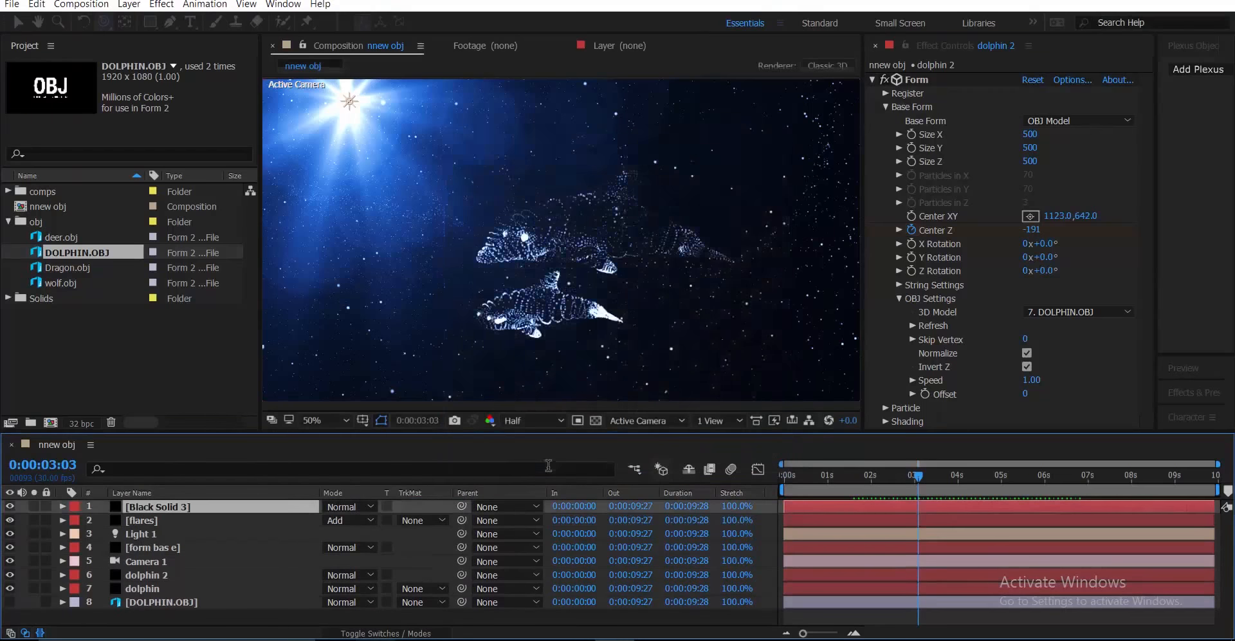
# Step: Draw a wide rectangular mask on Black Solid 3 along the title-safe height and invert it to create letterbox bars
pyautogui.click(151, 22)
pyautogui.scroll(-2, 501, 180)
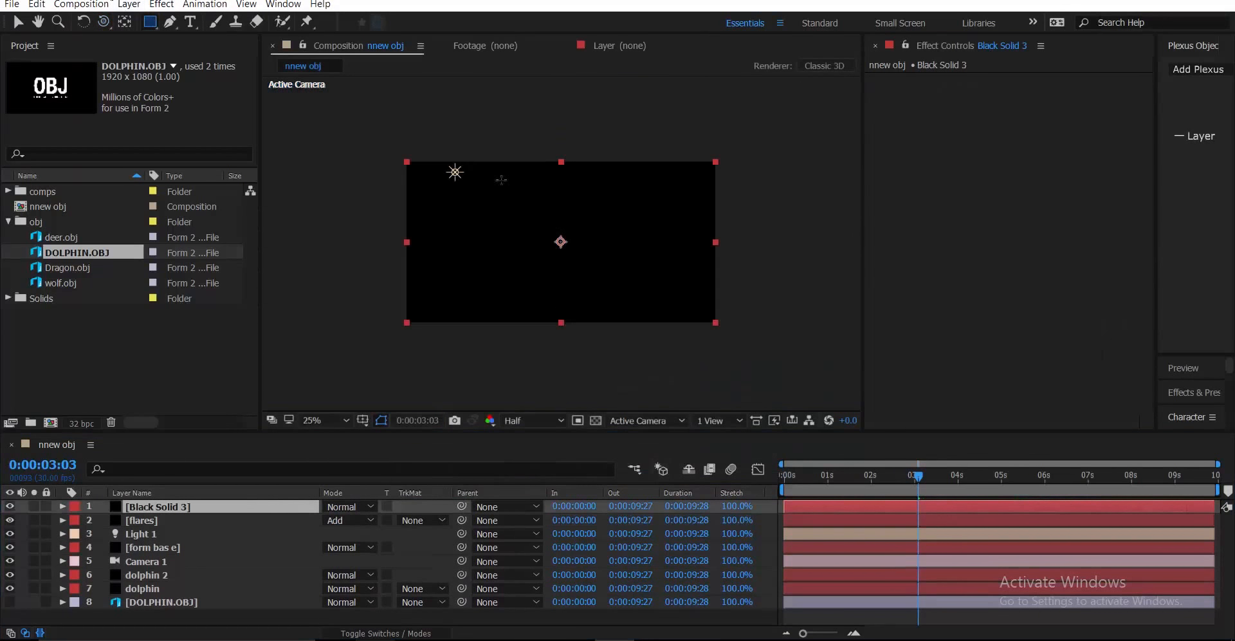
pyautogui.click(362, 420)
pyautogui.click(399, 433)
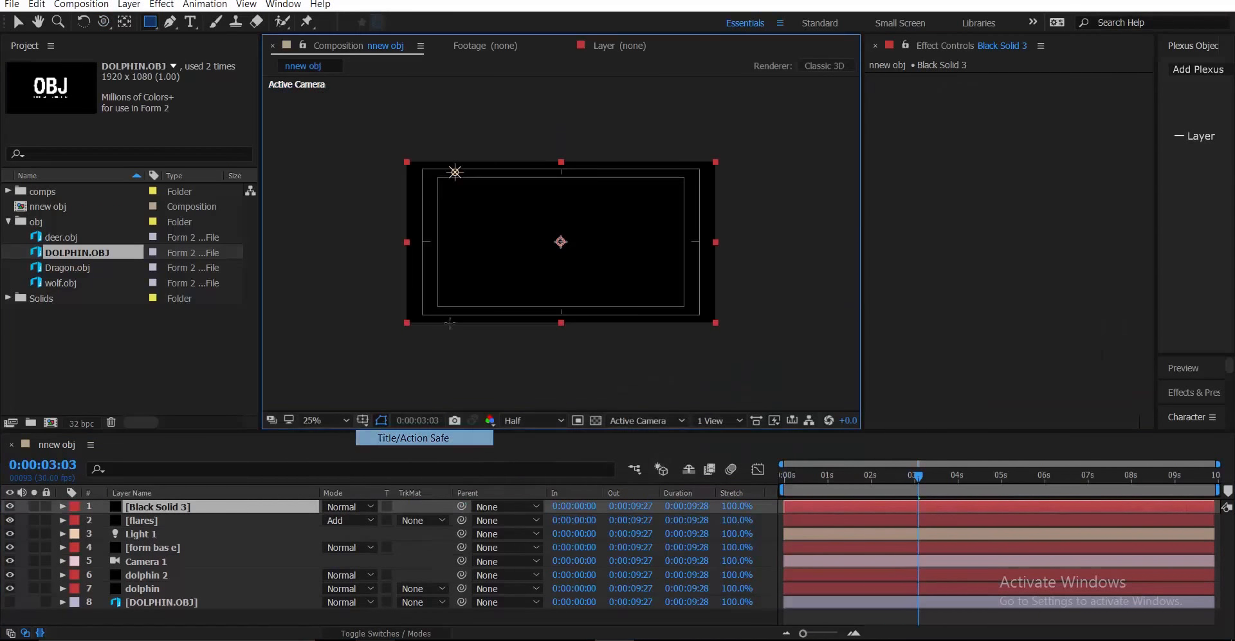
pyautogui.moveTo(395, 175)
pyautogui.mouseDown()
pyautogui.moveTo(458, 194)
pyautogui.moveTo(698, 209)
pyautogui.moveTo(732, 307)
pyautogui.mouseUp()
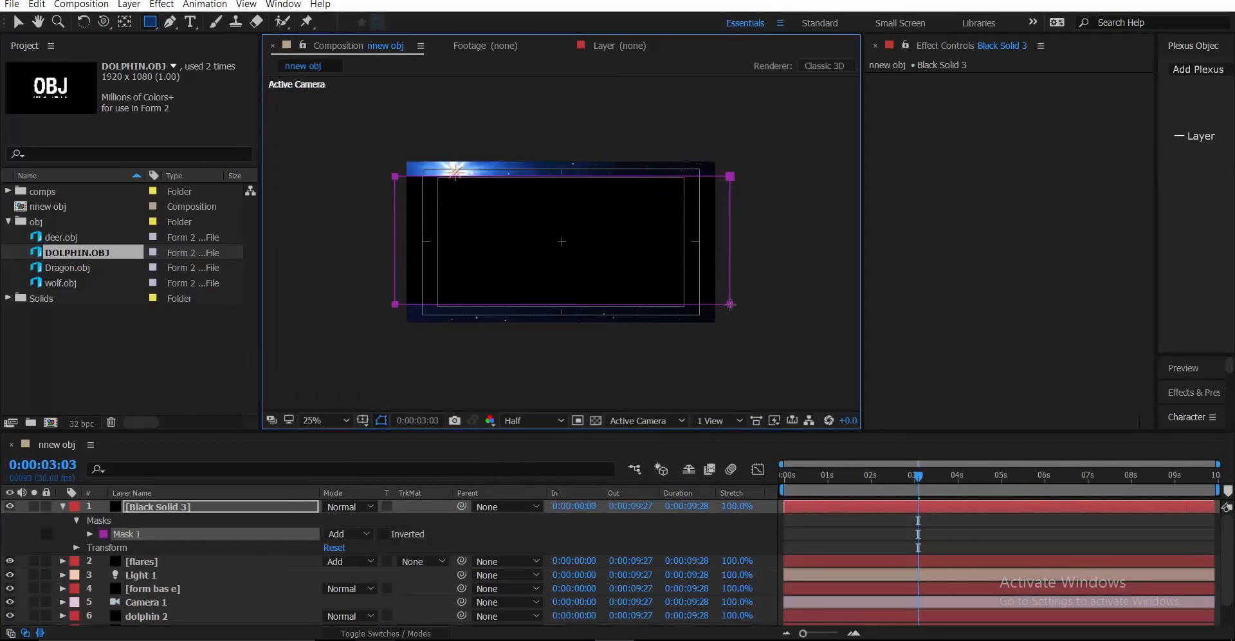
pyautogui.click(384, 534)
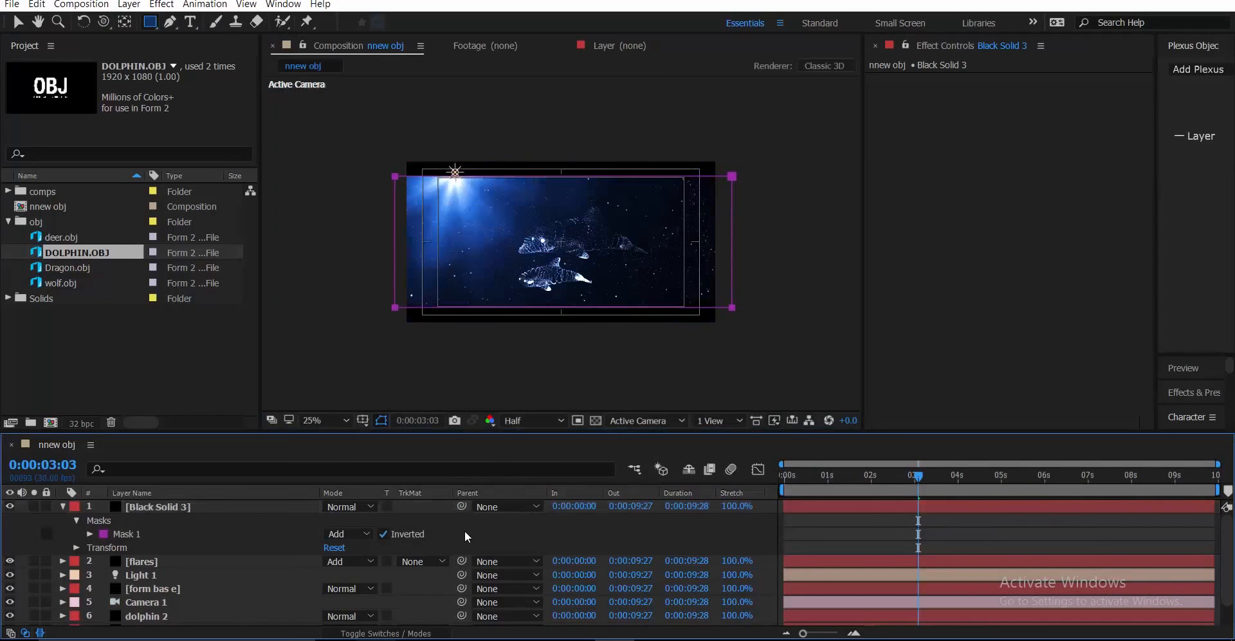
# Step: Collapse the black solid's properties, hide the title/action safe guides and fit the composition in the viewer
pyautogui.click(63, 507)
pyautogui.click(363, 419)
pyautogui.click(398, 436)
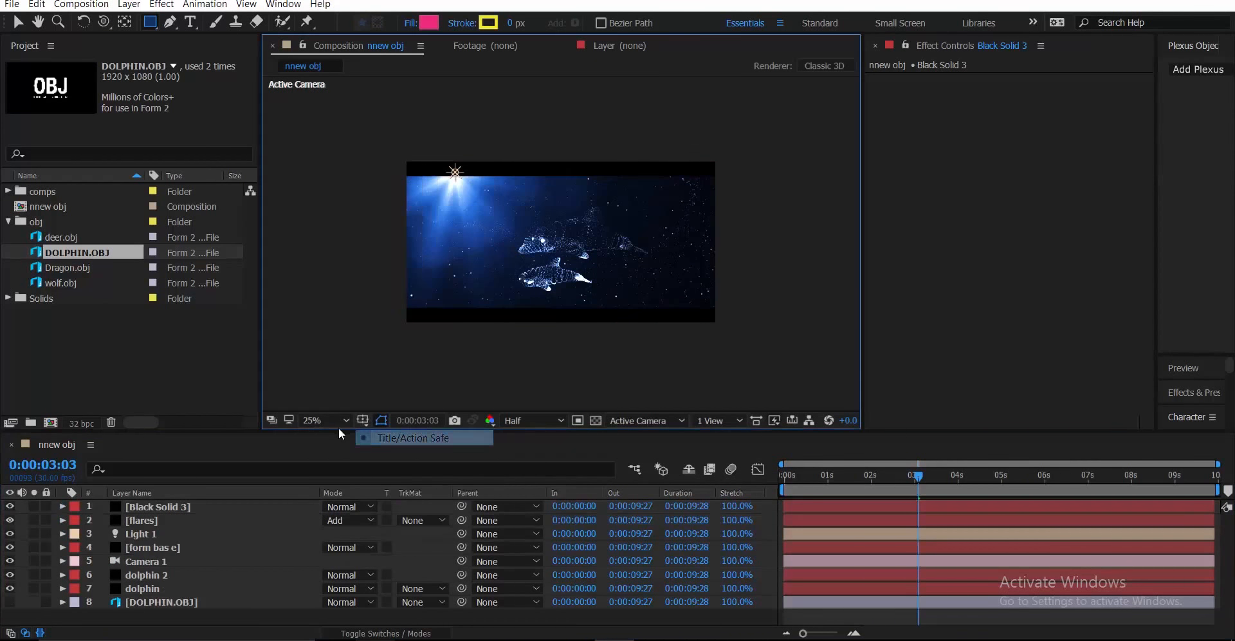
pyautogui.click(325, 420)
pyautogui.click(353, 183)
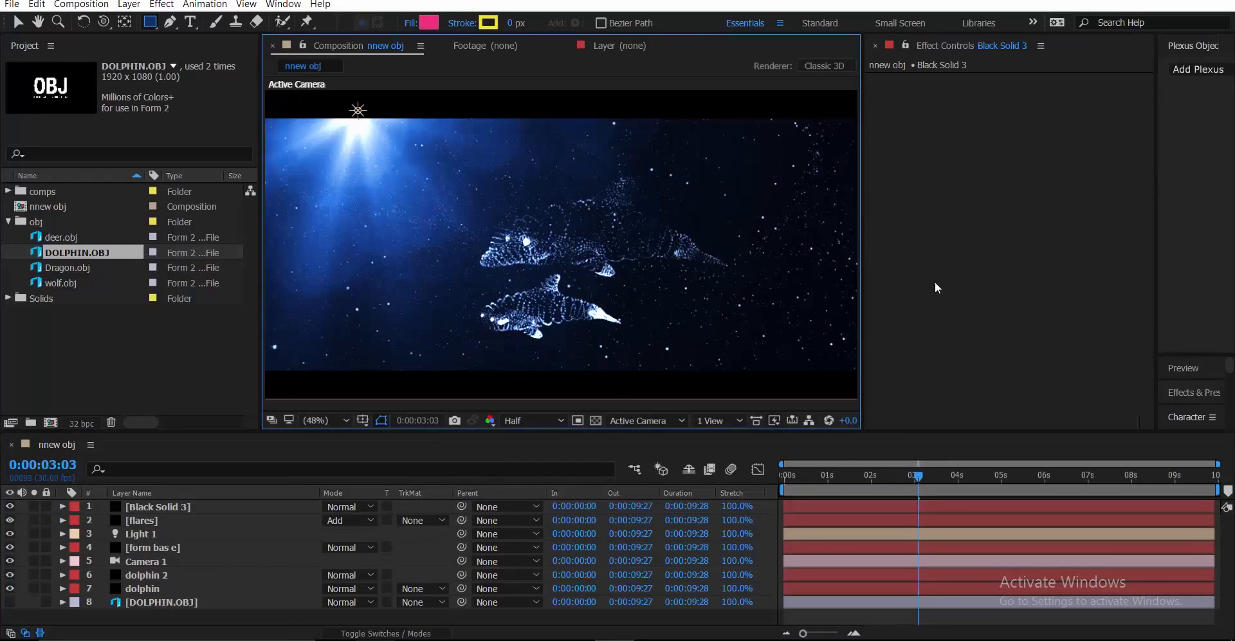
# Step: Undo the latest changes and turn the Inverted option of Black Solid 3's Mask 1 back on
pyautogui.moveTo(865, 253); pyautogui.dragTo(873, 264)
pyautogui.hotkey('ctrl', 'z')
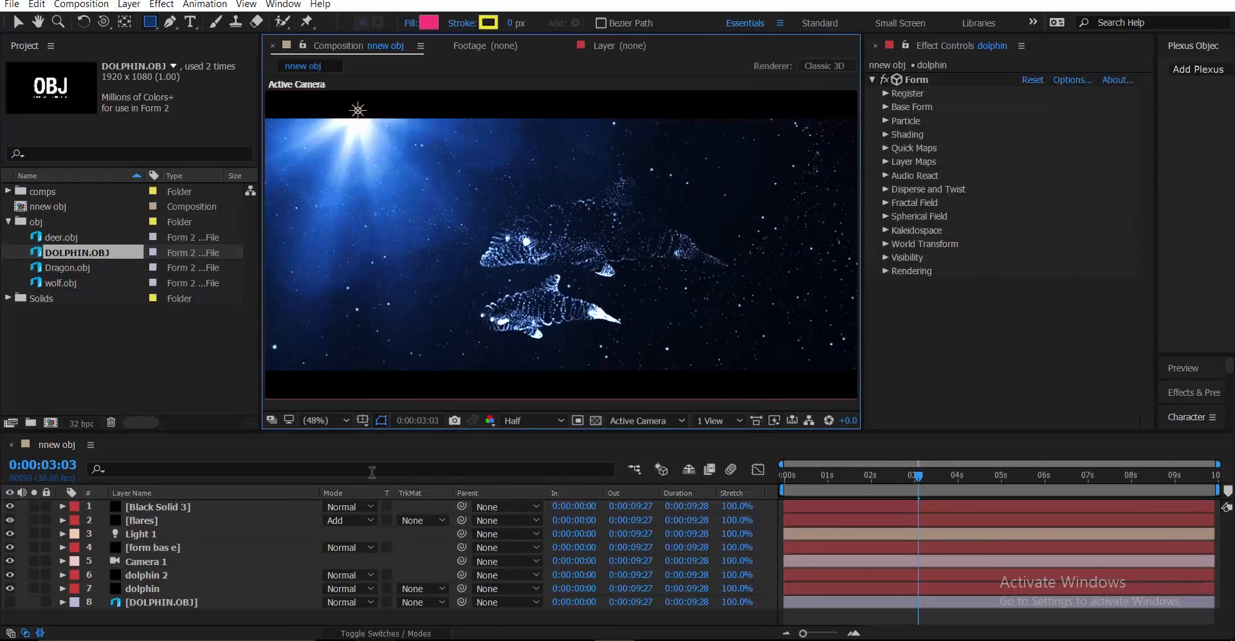
pyautogui.hotkey('ctrl', 'z')
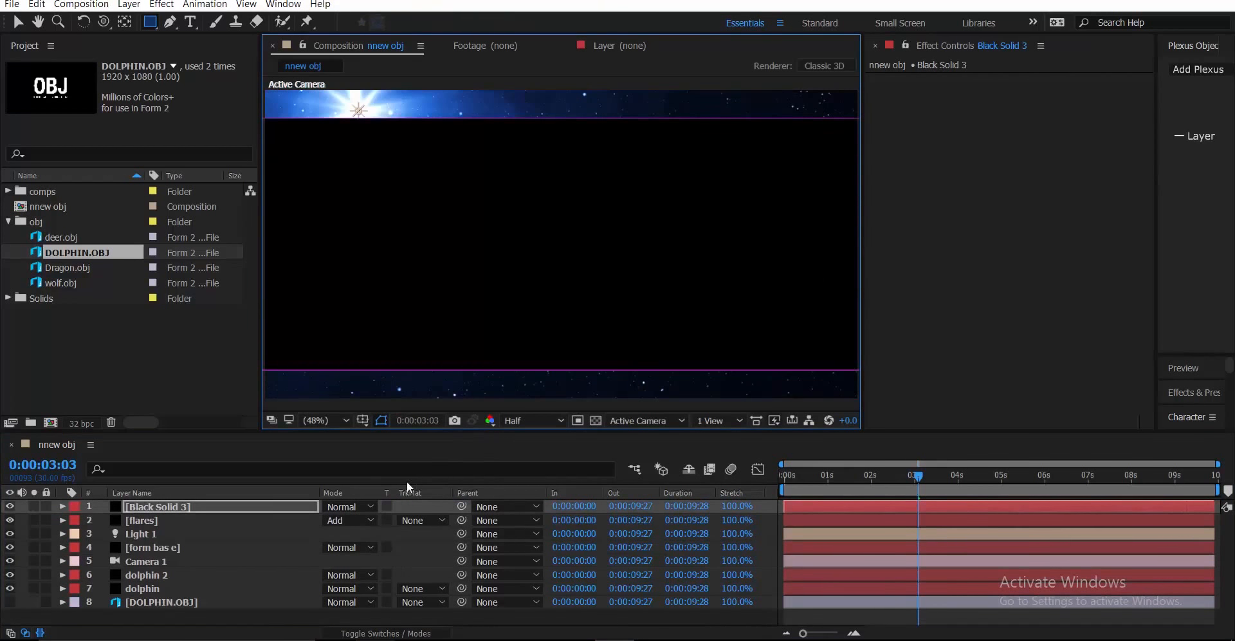
pyautogui.press('m')
pyautogui.click(382, 519)
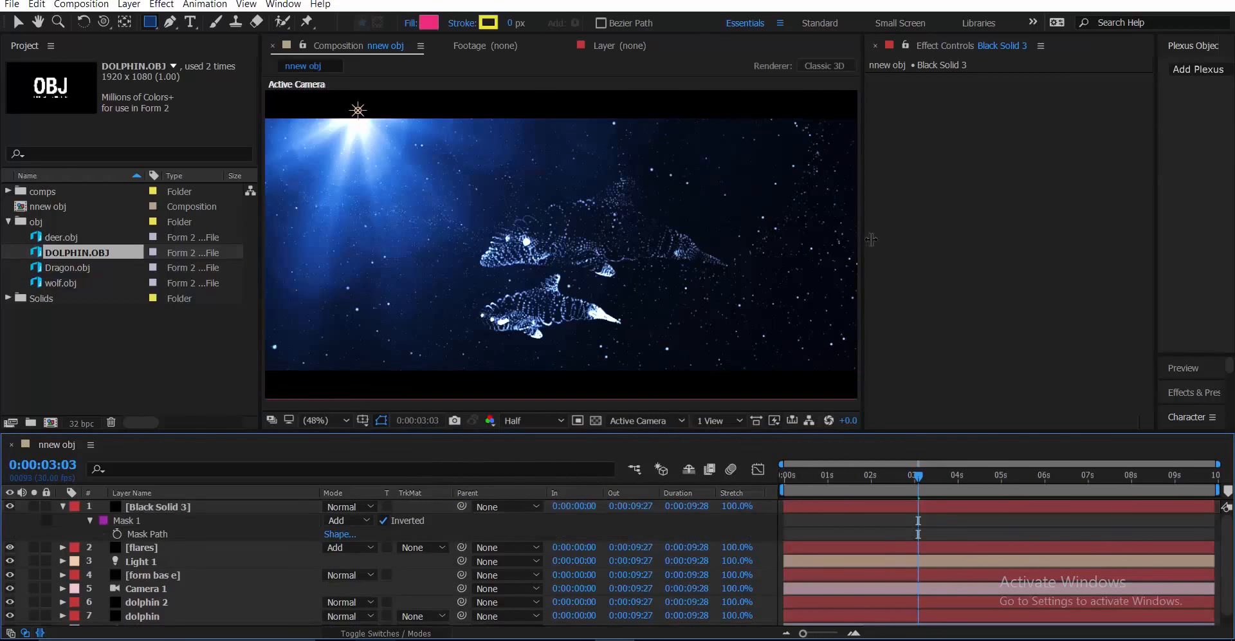
# Step: Enlarge the composition viewer in both directions and collapse Black Solid 3's mask properties
pyautogui.moveTo(865, 240); pyautogui.dragTo(927, 237)
pyautogui.moveTo(542, 432); pyautogui.dragTo(542, 441)
pyautogui.click(62, 515)
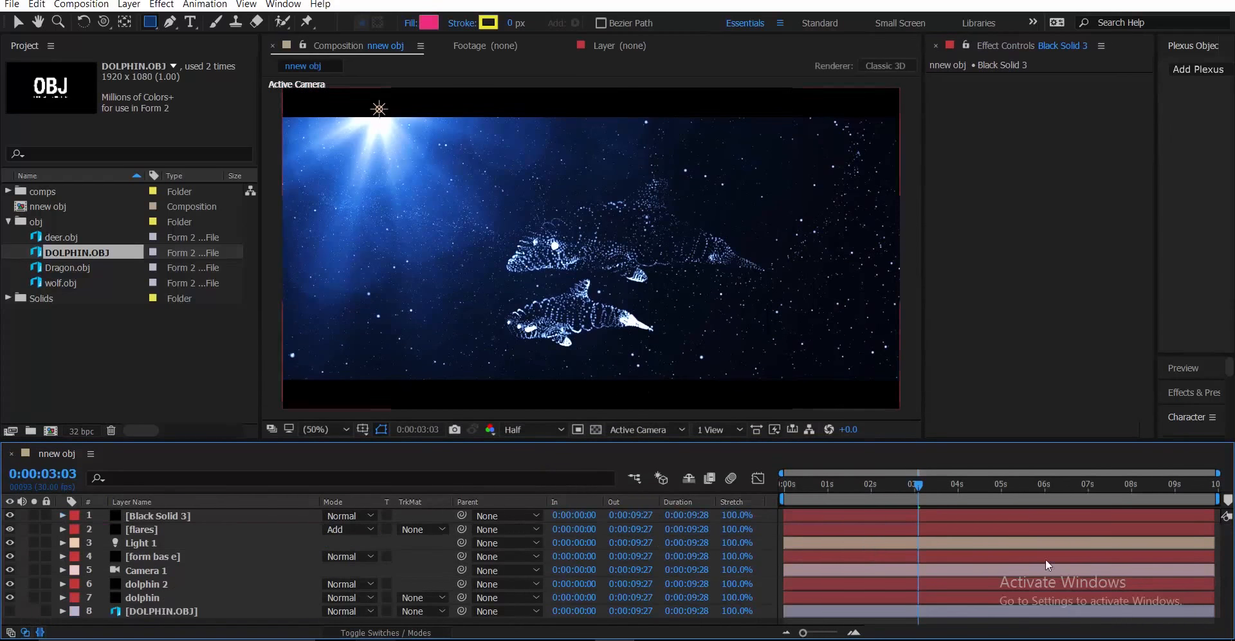
# Step: Play back the letterboxed dolphin animation from the start of the composition
pyautogui.press('space')
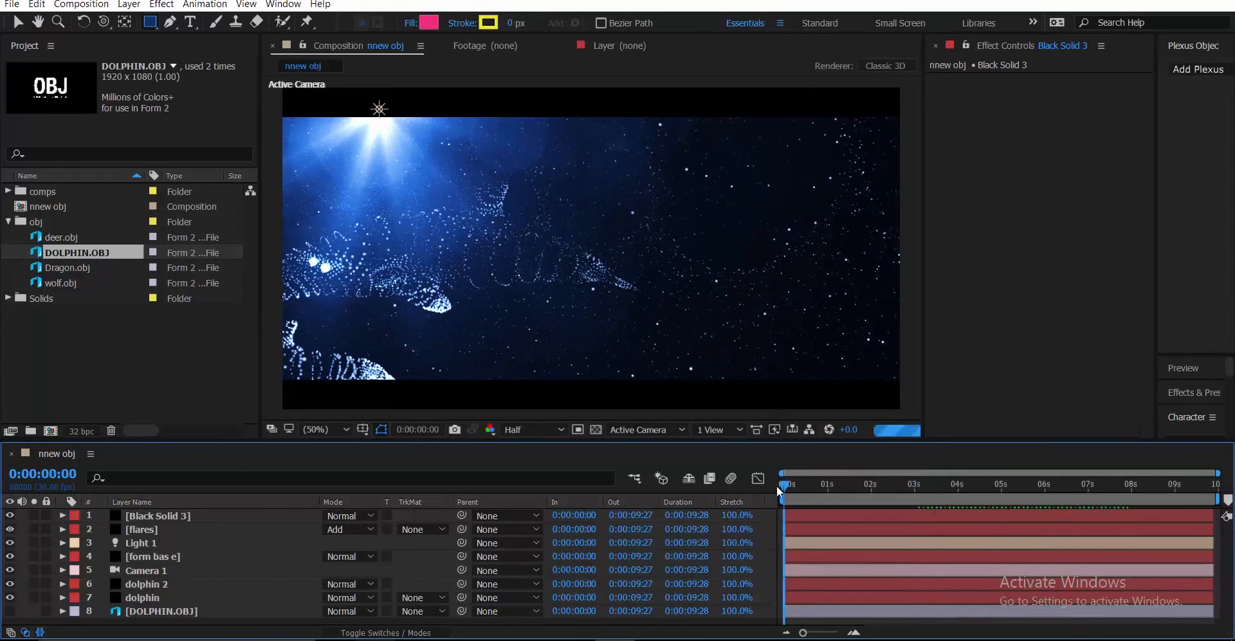
pyautogui.click(779, 484)
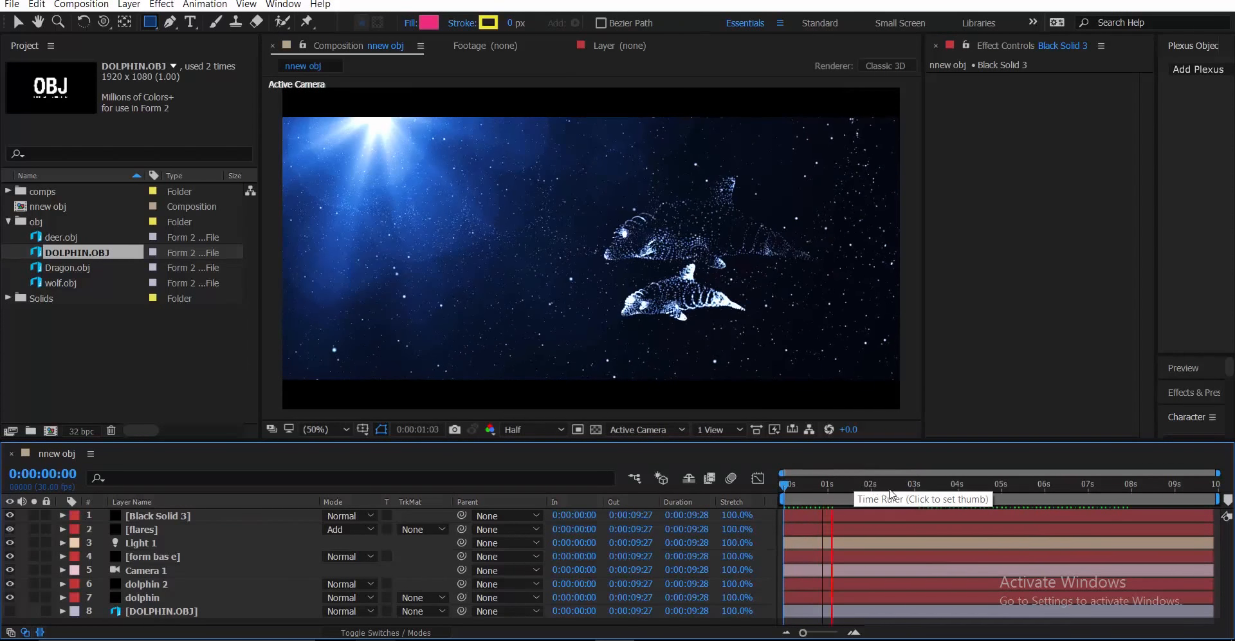
pyautogui.press('space')
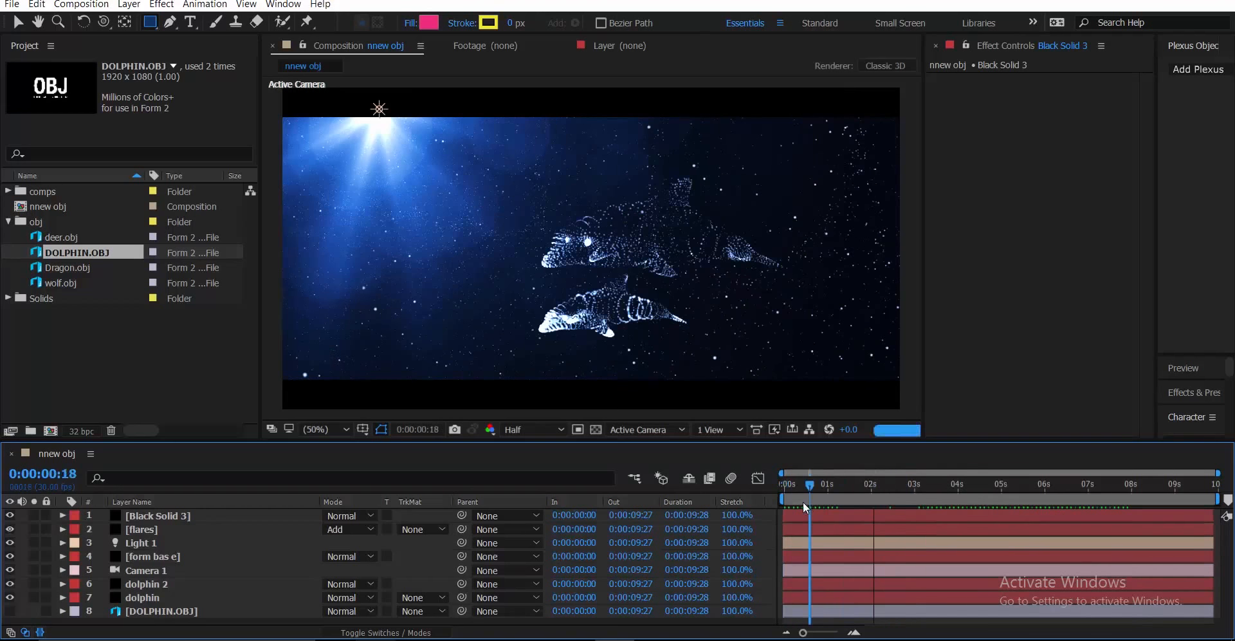
pyautogui.press('c')
pyautogui.moveTo(687, 230); pyautogui.dragTo(721, 233)
pyautogui.hotkey('ctrl', 'z')
pyautogui.hotkey('ctrl', 'z')
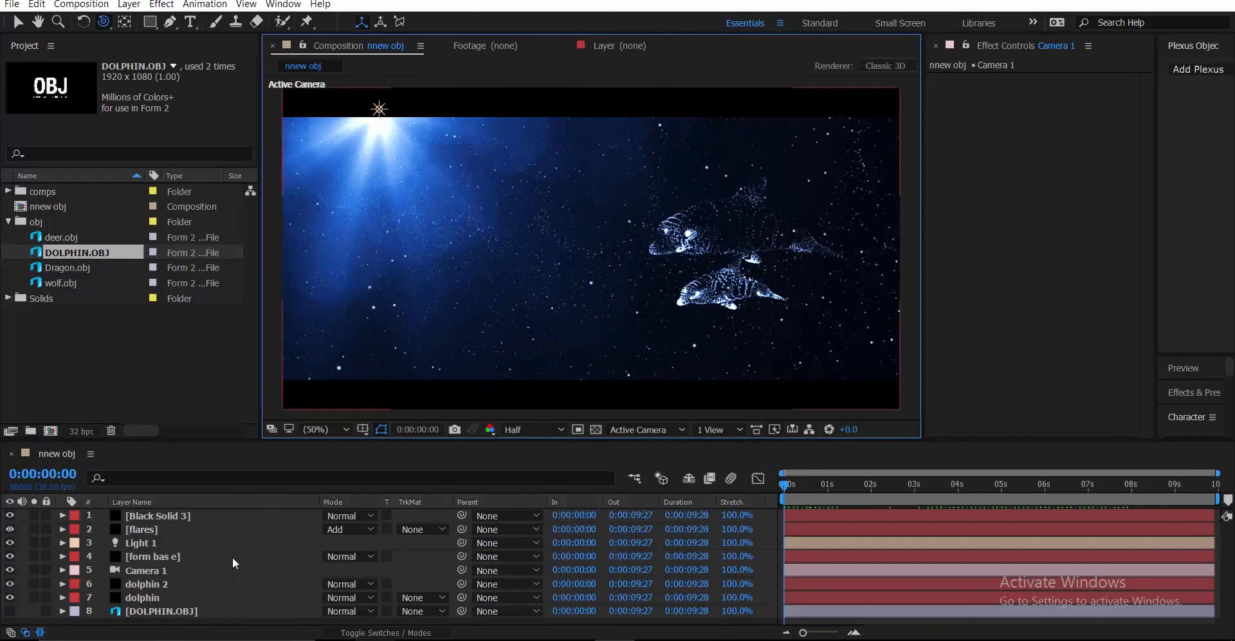
# Step: Add a null object to the composition, make it a 3D layer and parent Camera 1 to it
pyautogui.press('`')
pyautogui.rightClick(233, 551)
pyautogui.moveTo(258, 420)
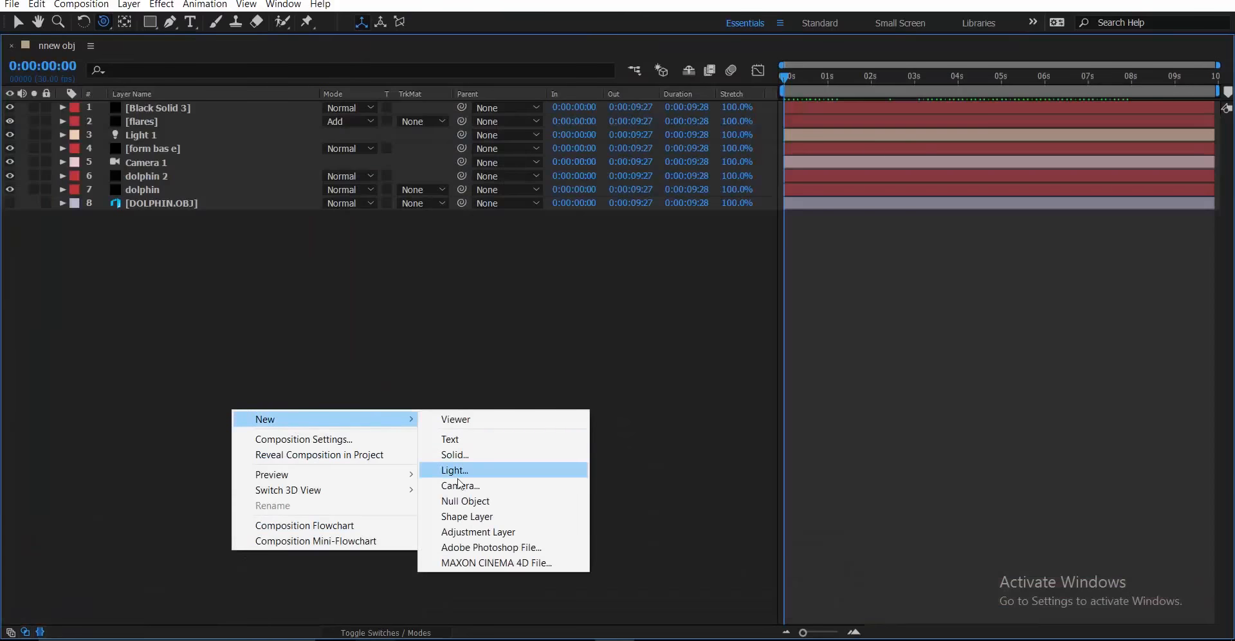
pyautogui.click(466, 500)
pyautogui.press('`')
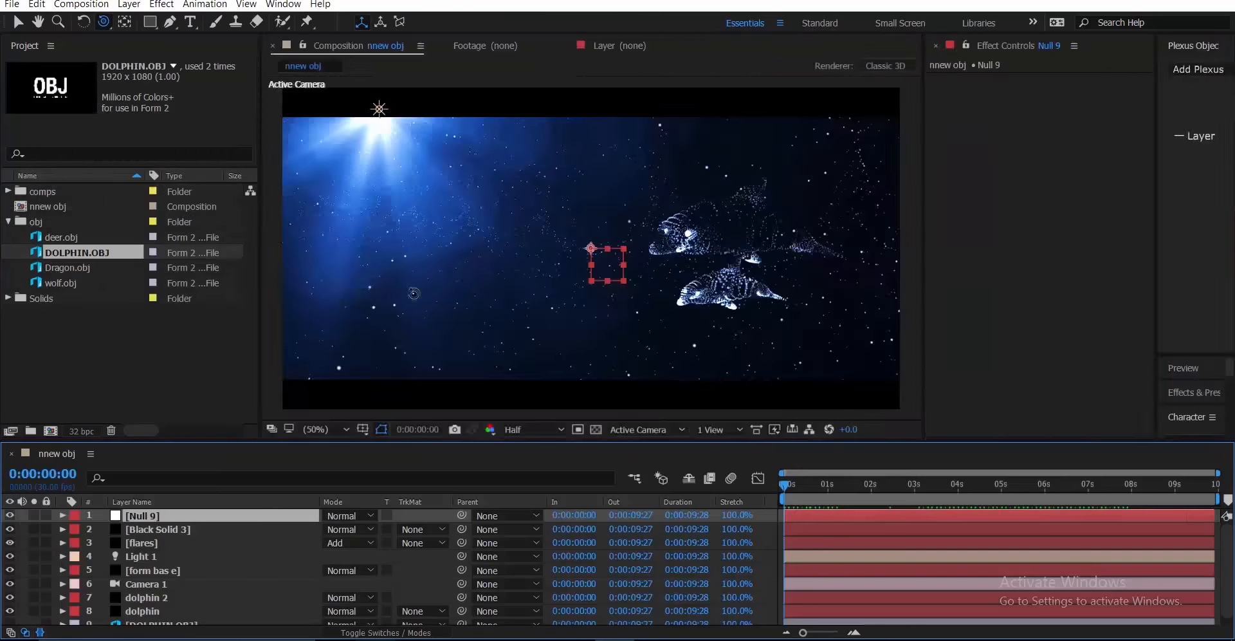
pyautogui.press('F4')
pyautogui.click(413, 515)
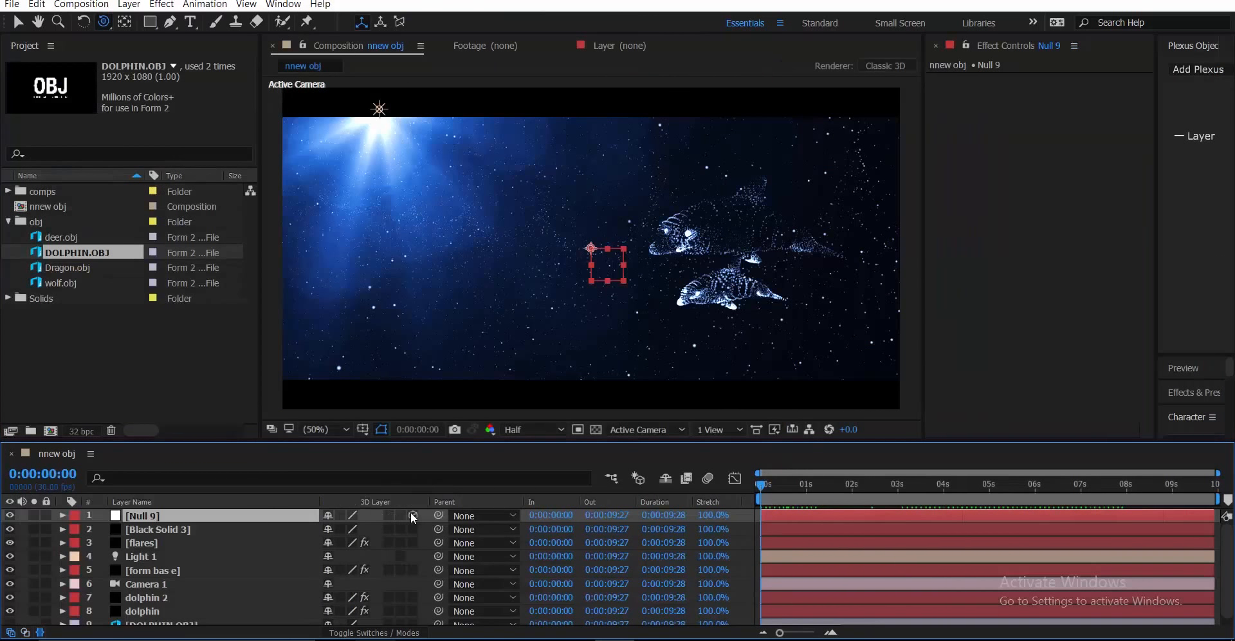
pyautogui.click(193, 584)
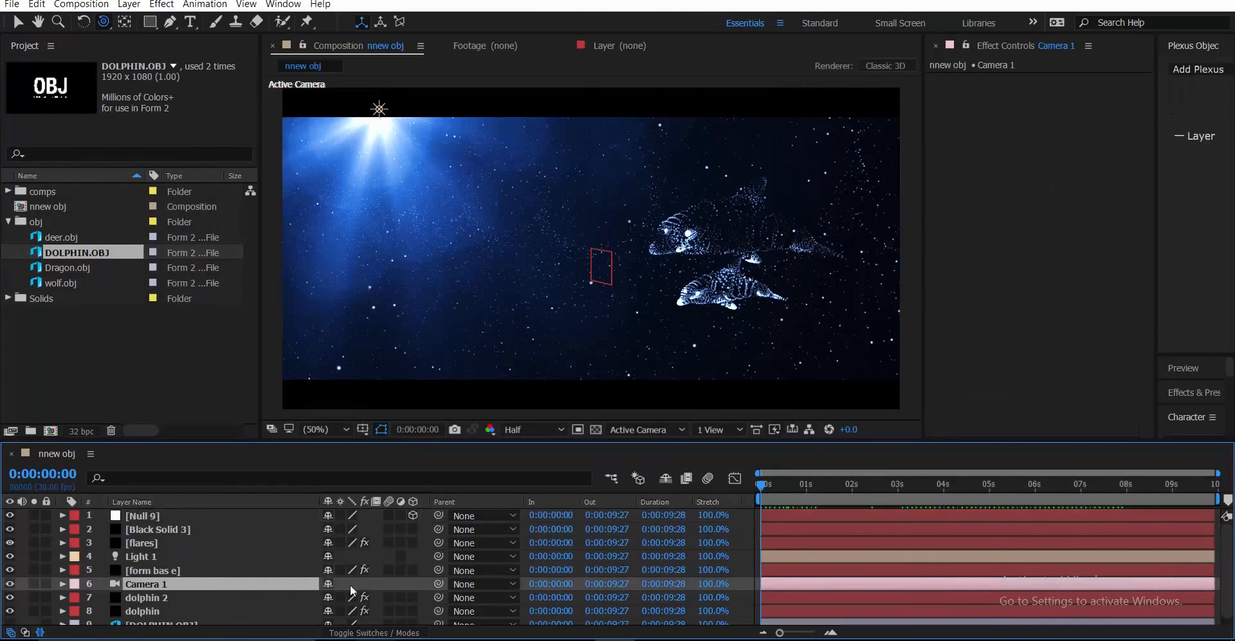
pyautogui.moveTo(438, 583); pyautogui.dragTo(203, 519)
# Step: Set keyframes for the null's Position and its X, Y and Z Rotation at 0:00:00:00
pyautogui.click(203, 519)
pyautogui.press('p')
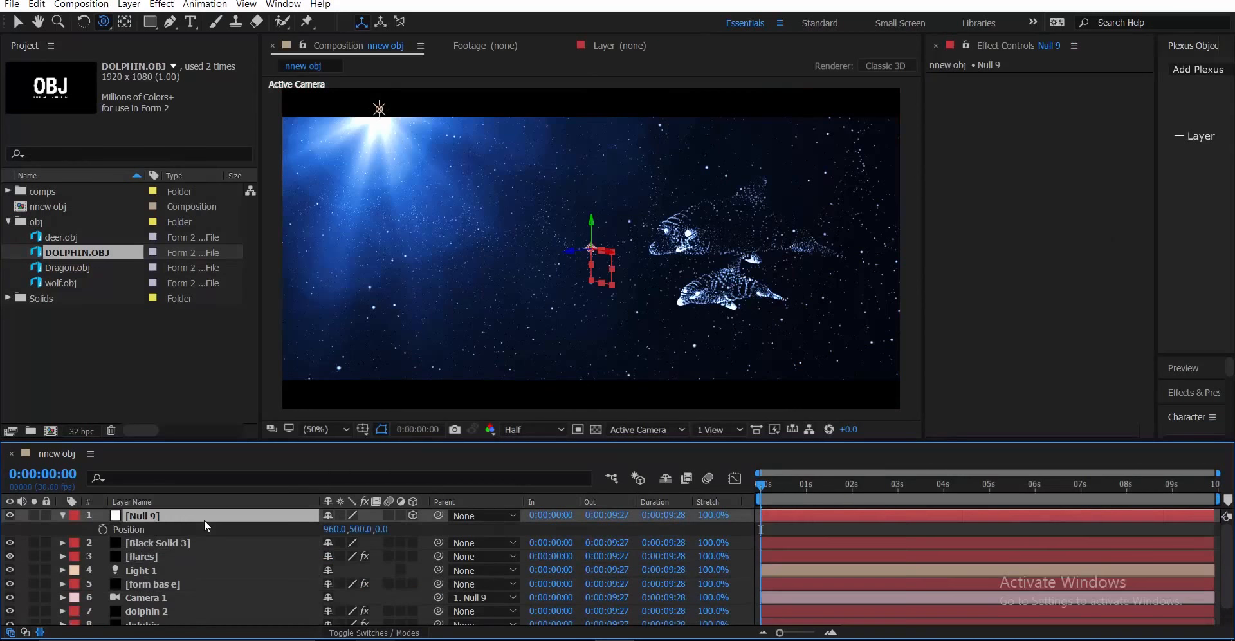
pyautogui.hotkey('shift', 'r')
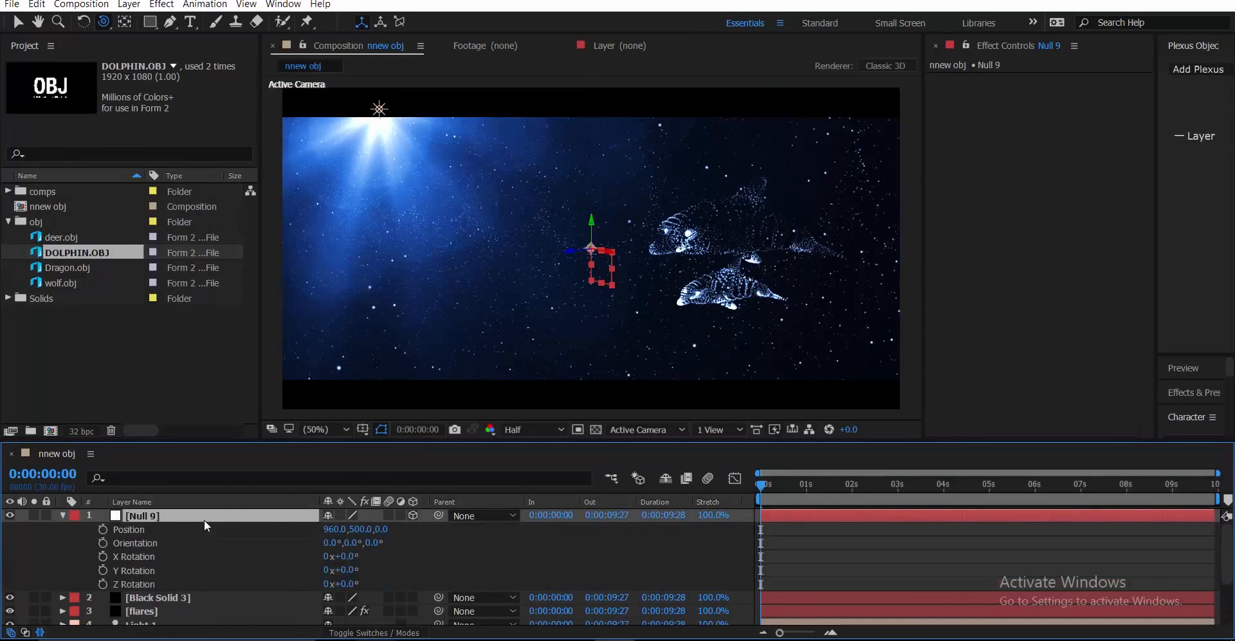
pyautogui.click(102, 557)
pyautogui.click(102, 570)
pyautogui.click(103, 583)
pyautogui.click(102, 529)
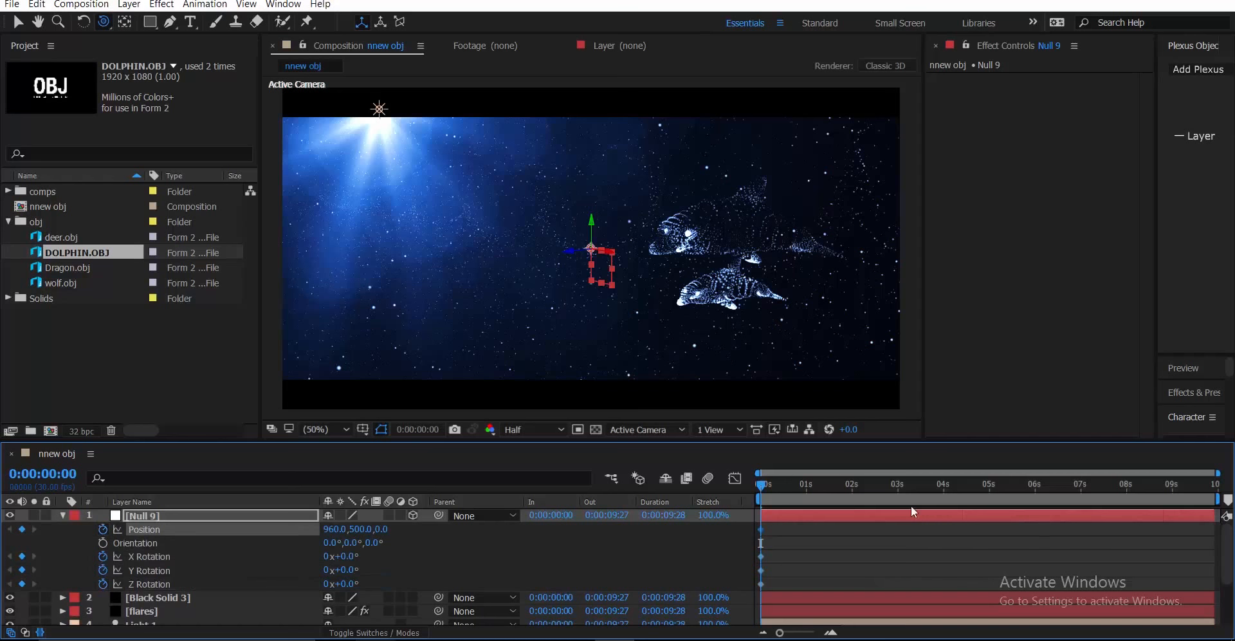
# Step: Set the null's final Position keyframe at 0:00:09:27 to 607, 648, -1006
pyautogui.press('End')
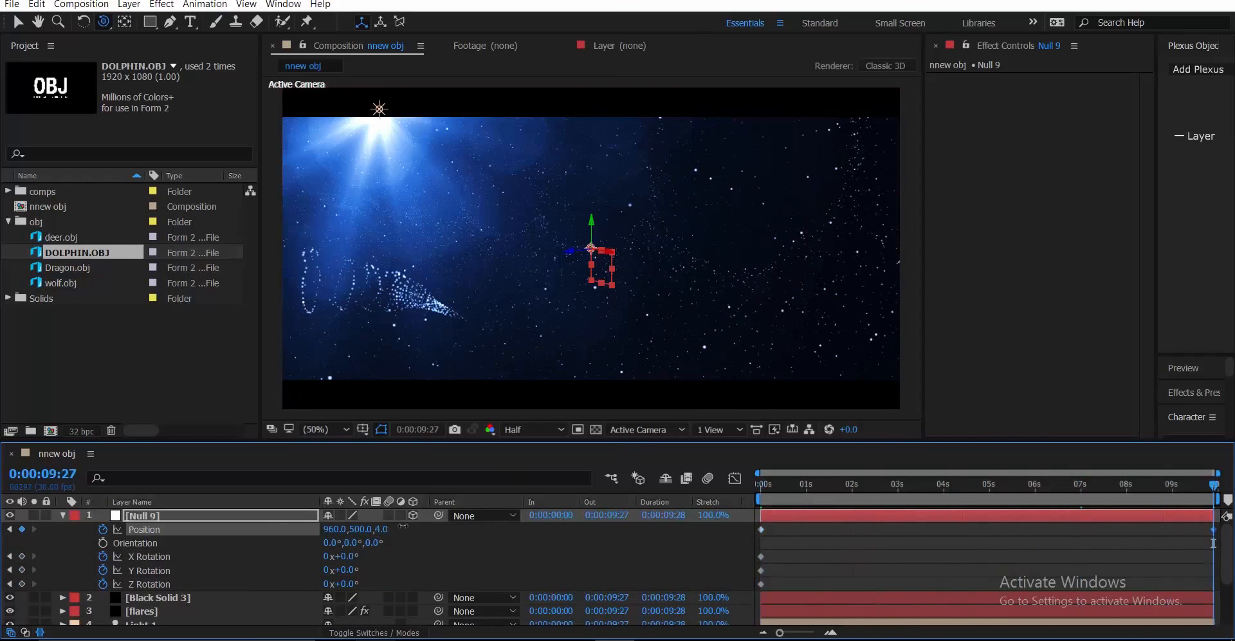
pyautogui.moveTo(402, 525); pyautogui.dragTo(184, 547)
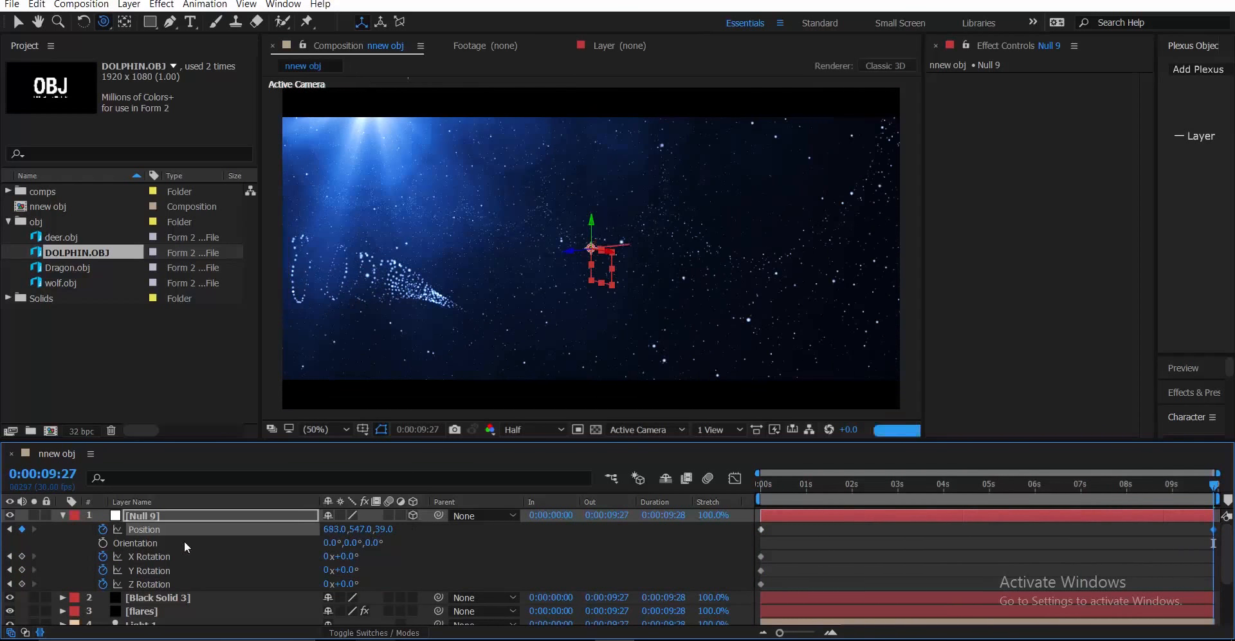
pyautogui.moveTo(332, 529); pyautogui.dragTo(274, 535)
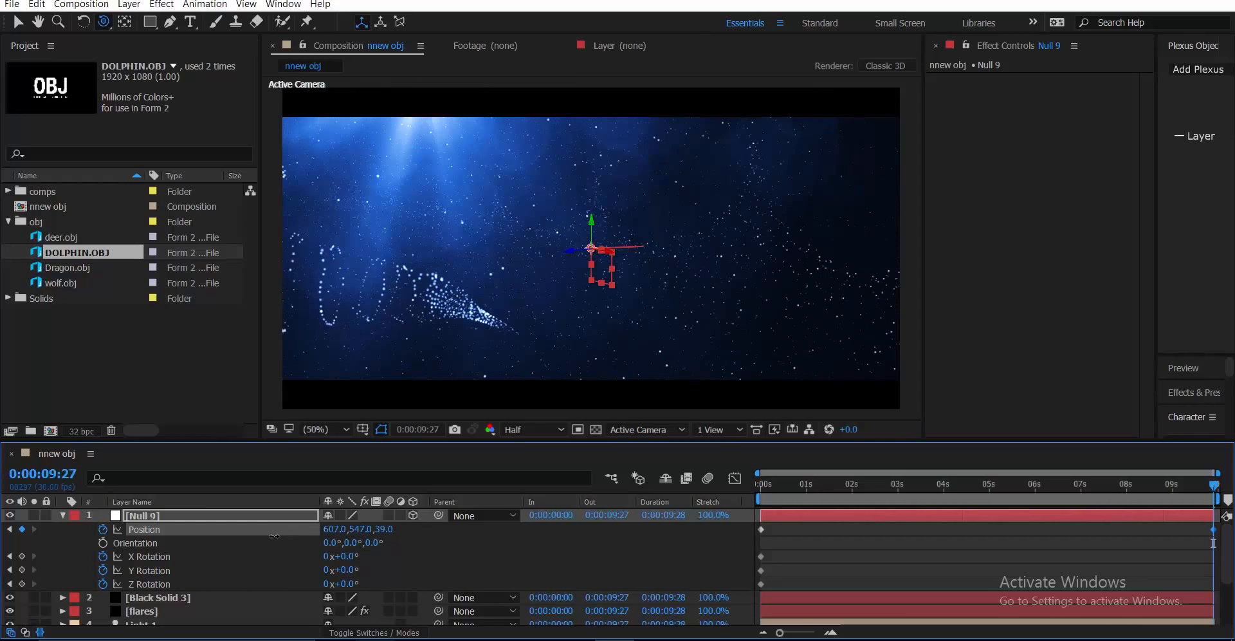
pyautogui.moveTo(346, 556); pyautogui.dragTo(353, 556)
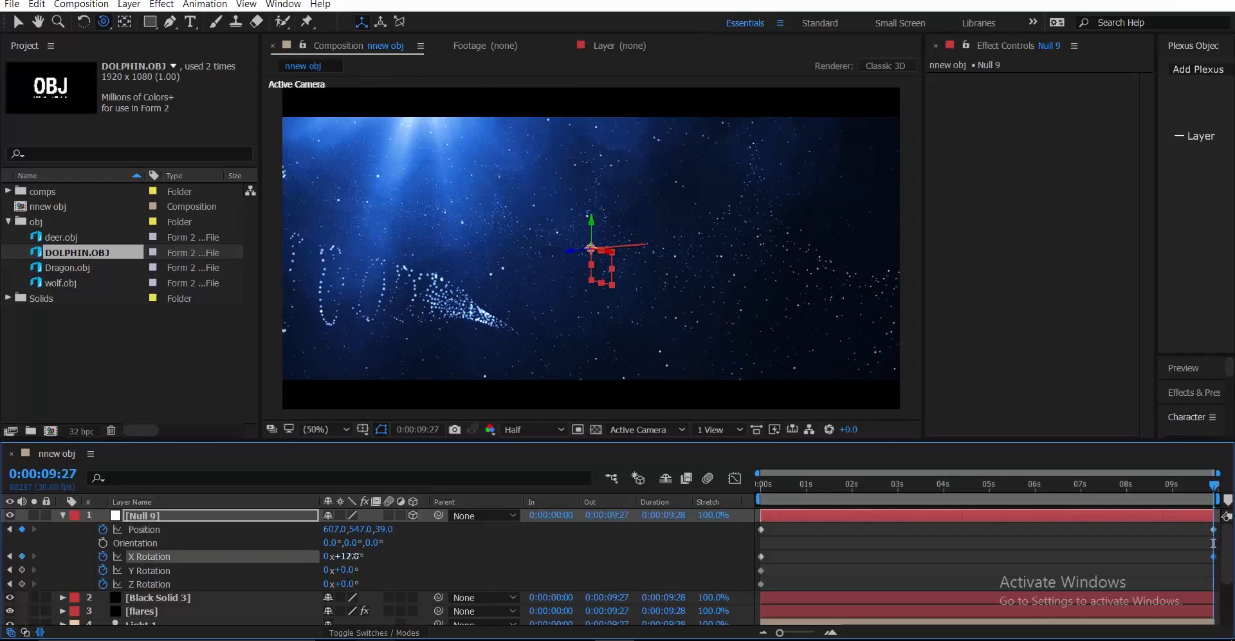
pyautogui.hotkey('ctrl', 'z')
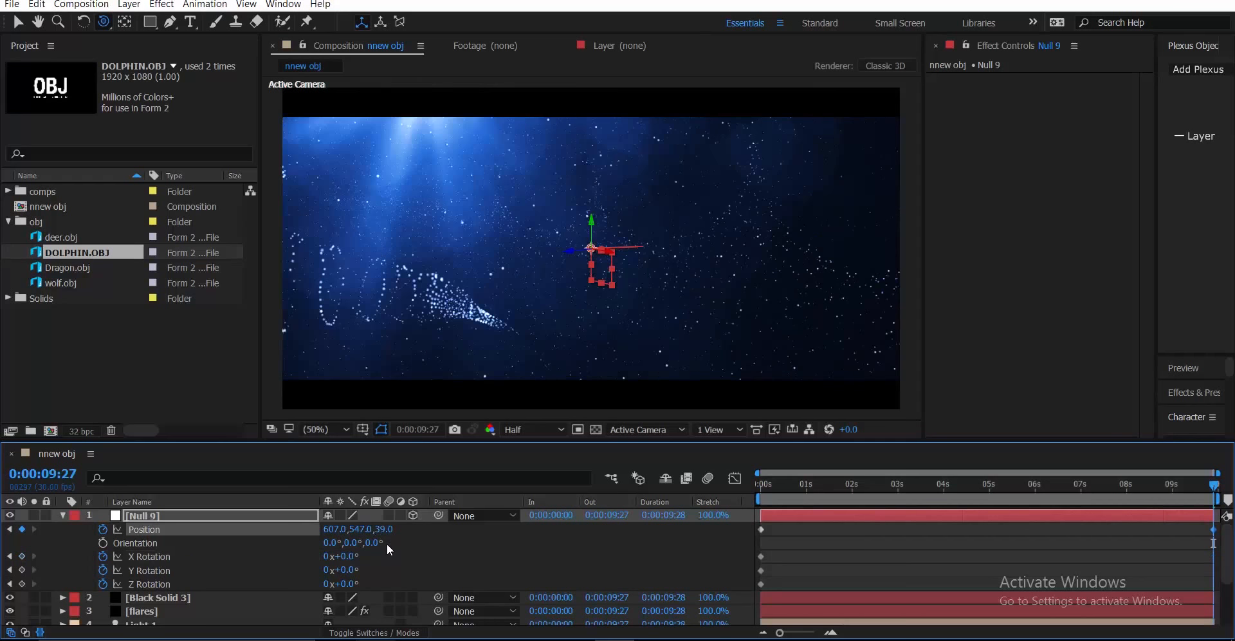
pyautogui.moveTo(382, 528); pyautogui.dragTo(216, 532)
pyautogui.moveTo(389, 530); pyautogui.dragTo(265, 531)
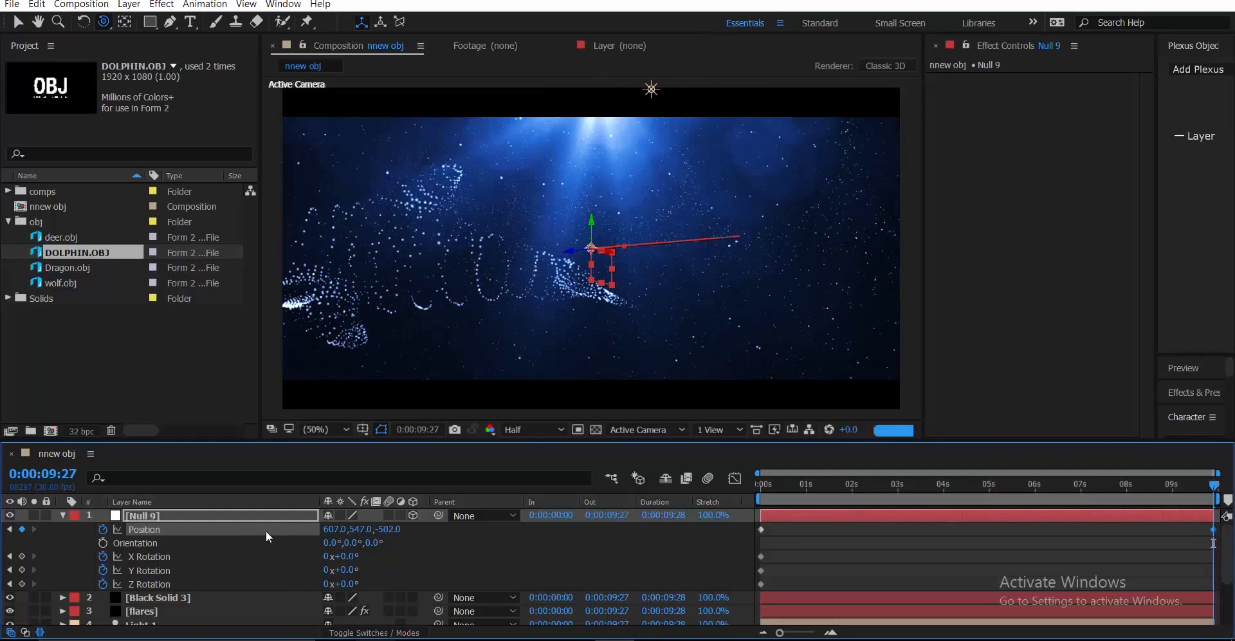
pyautogui.moveTo(389, 529); pyautogui.dragTo(285, 531)
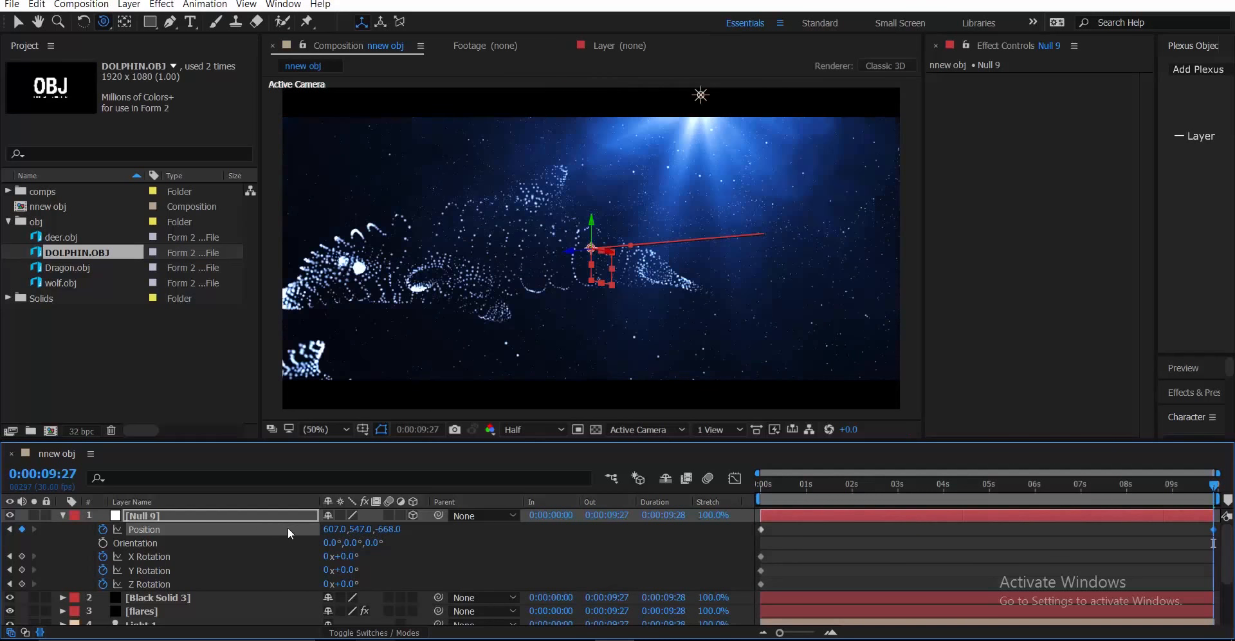
pyautogui.moveTo(396, 531); pyautogui.dragTo(436, 517)
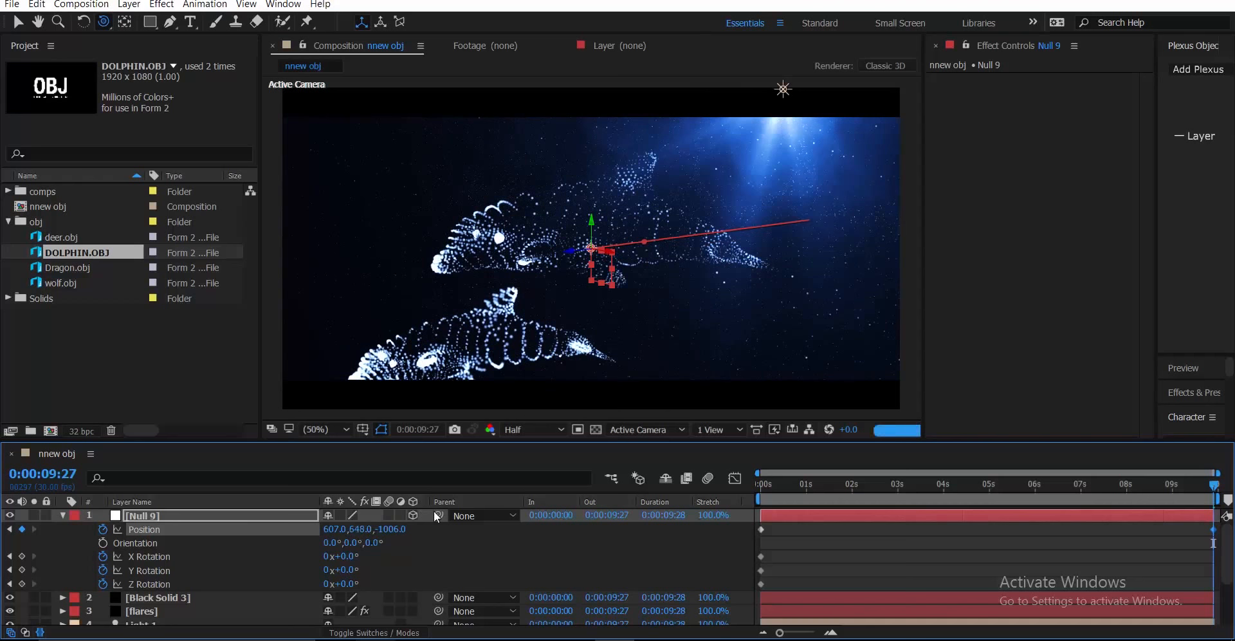
# Step: Set the null's final X, Y and Z Rotation keyframes to 7°, 119° and -2° and preview the camera move
pyautogui.moveTo(348, 556); pyautogui.dragTo(428, 550)
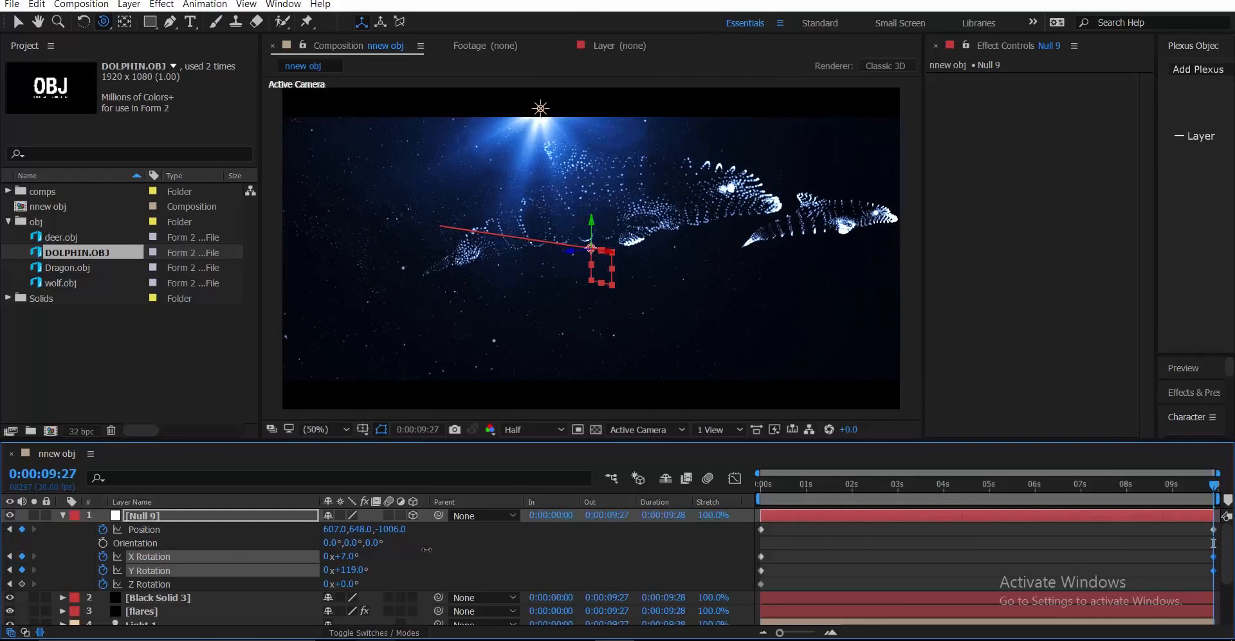
pyautogui.moveTo(344, 587); pyautogui.dragTo(340, 584)
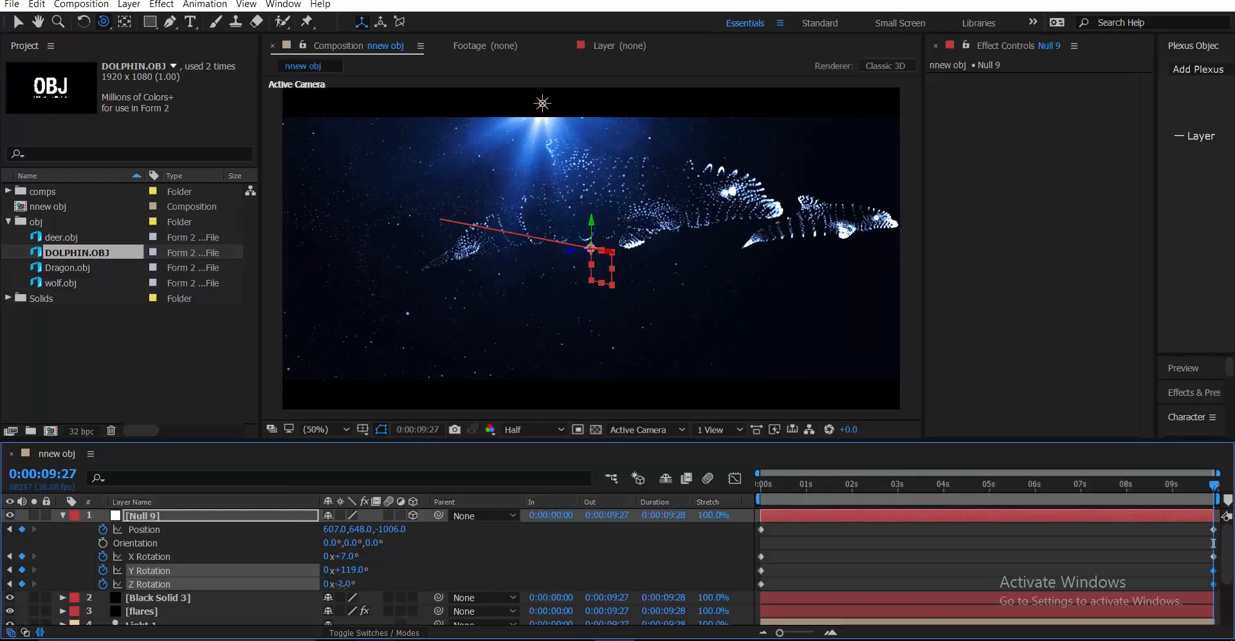
pyautogui.press('Home')
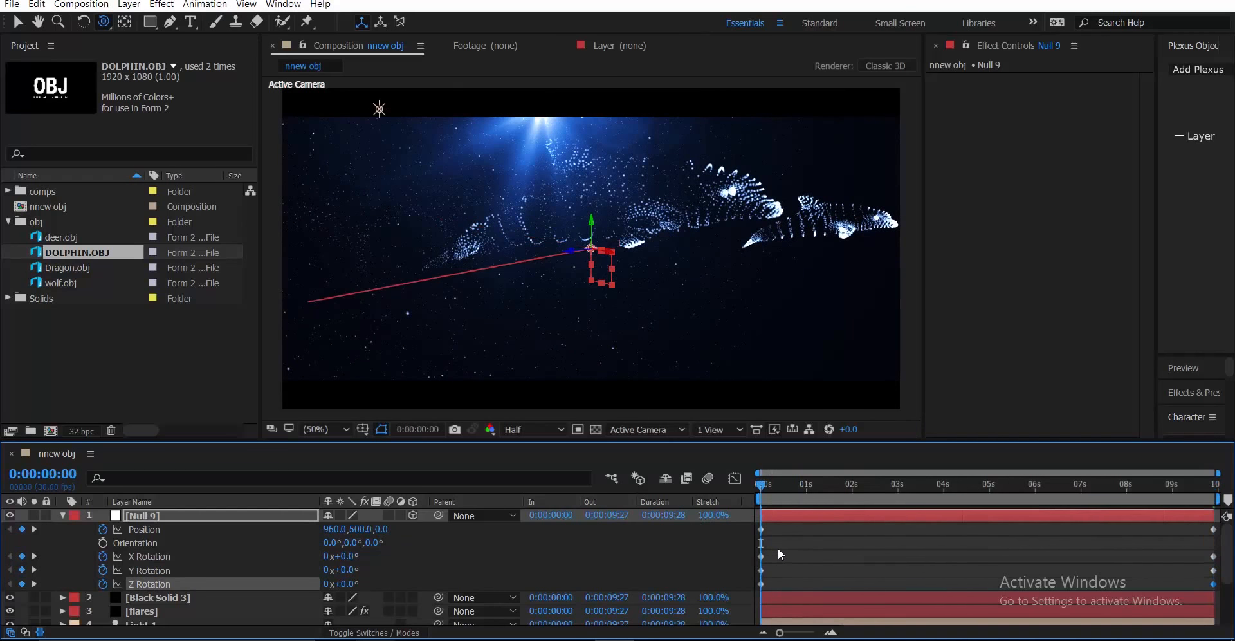
pyautogui.press('space')
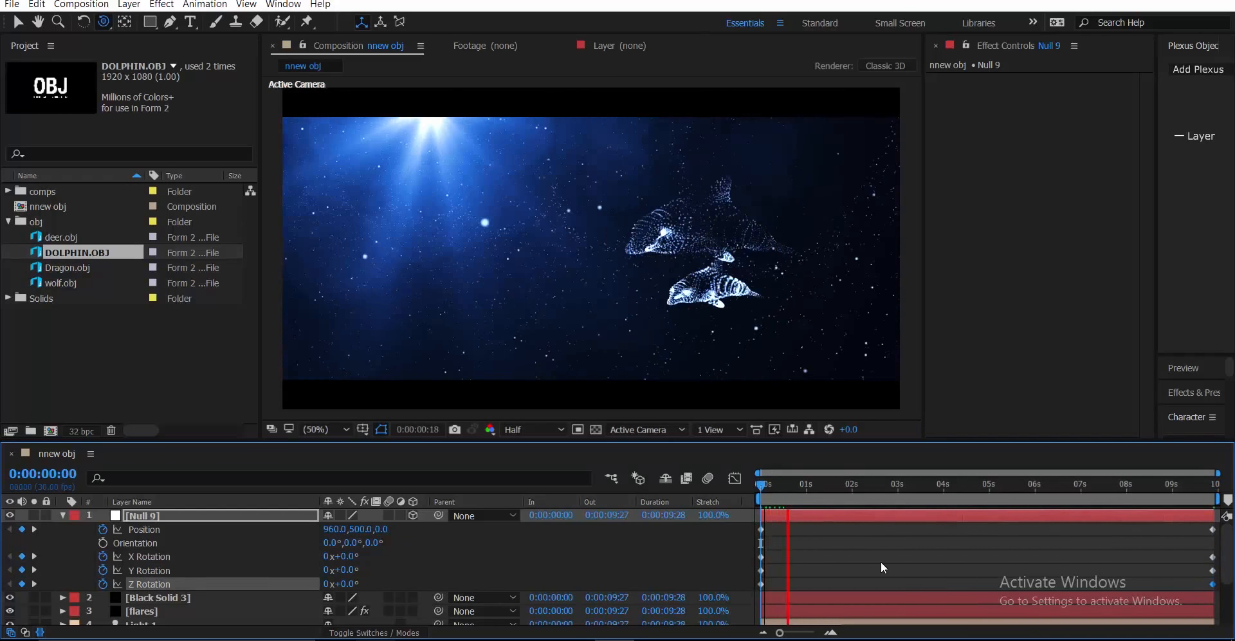
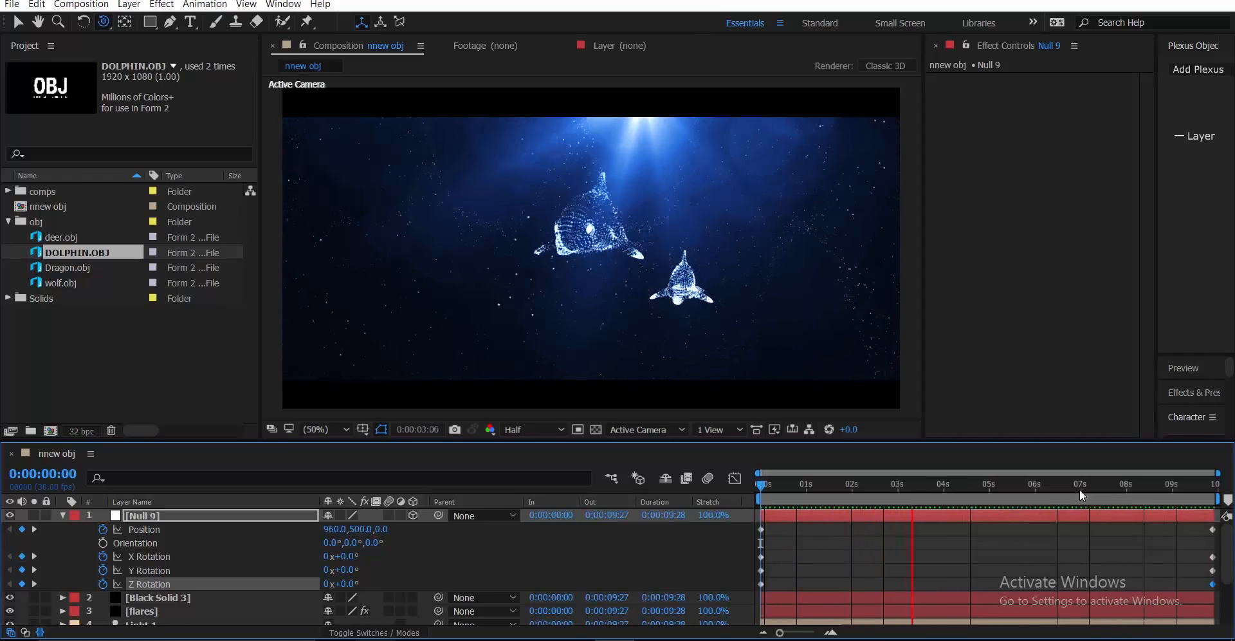
pyautogui.click(858, 488)
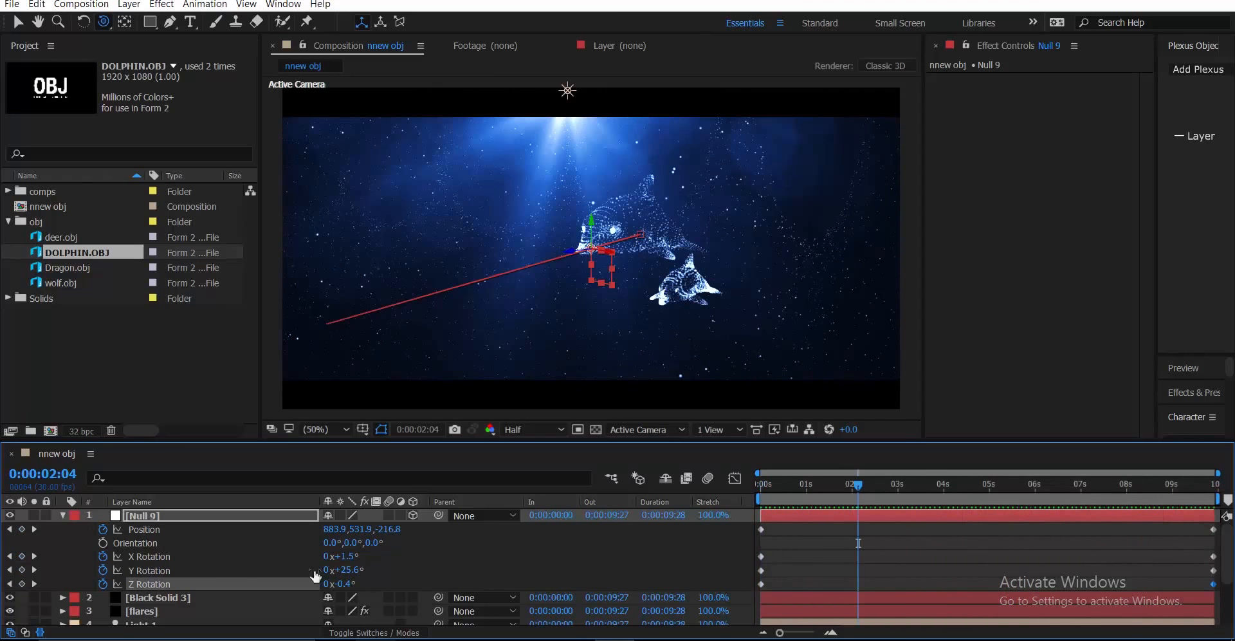
# Step: Save the project, collapse the null's properties and duplicate the form bas e particle layer
pyautogui.hotkey('ctrl', 's')
pyautogui.click(67, 527)
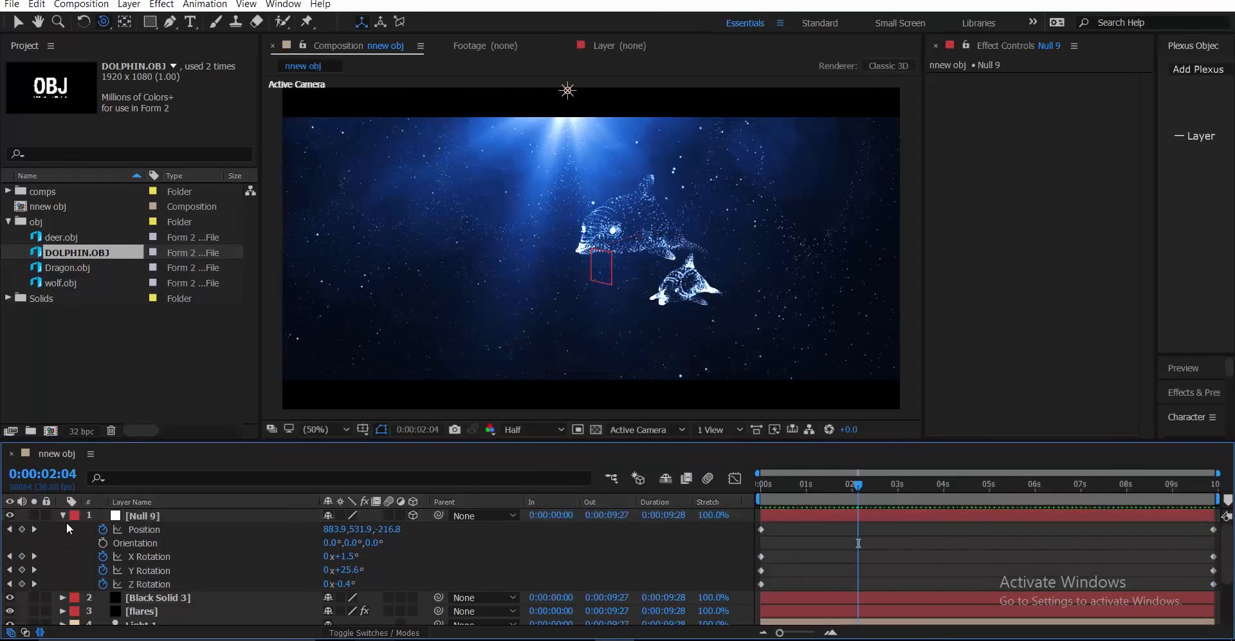
pyautogui.click(64, 515)
pyautogui.click(142, 542)
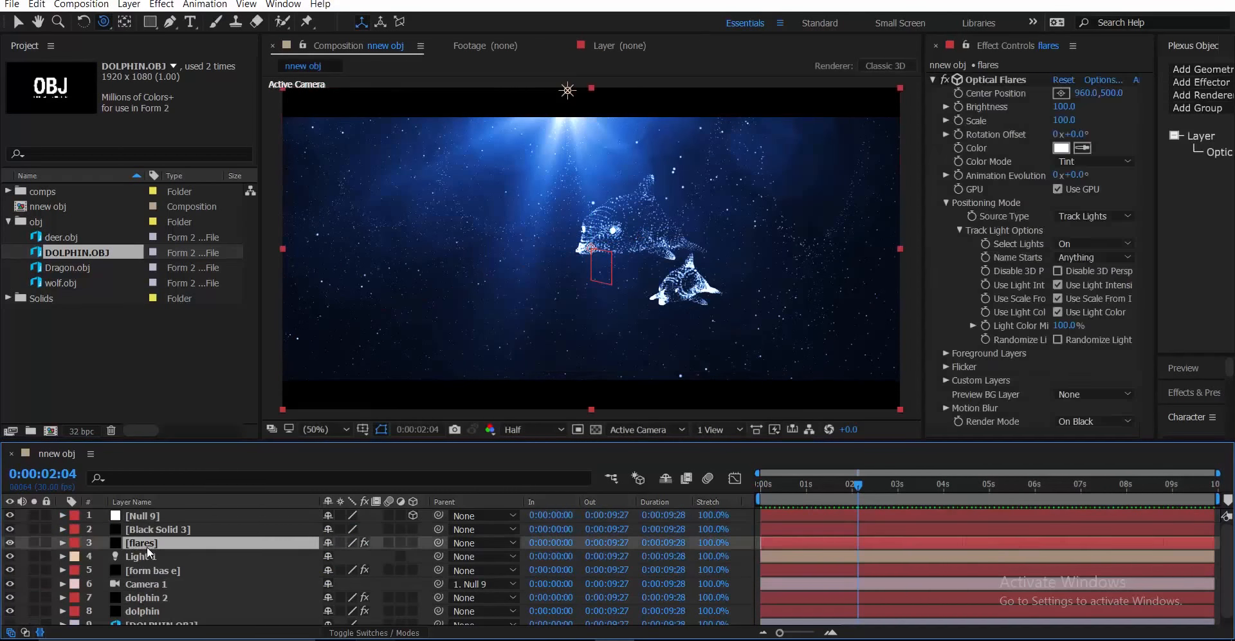
pyautogui.click(171, 570)
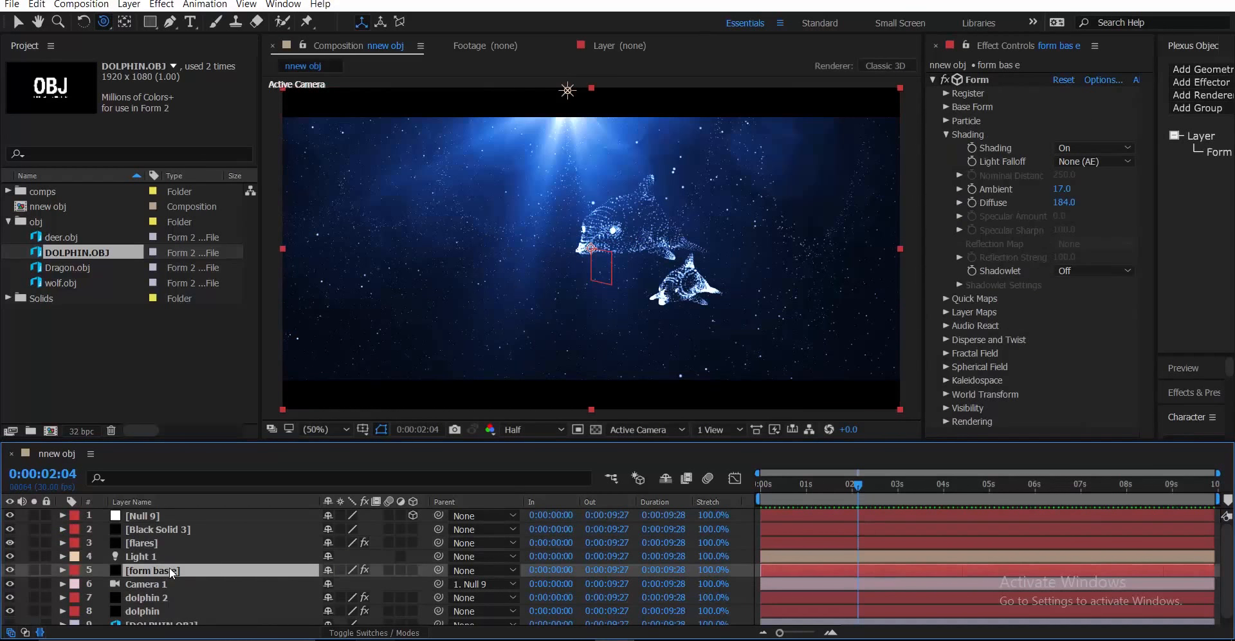
pyautogui.hotkey('ctrl', 'd')
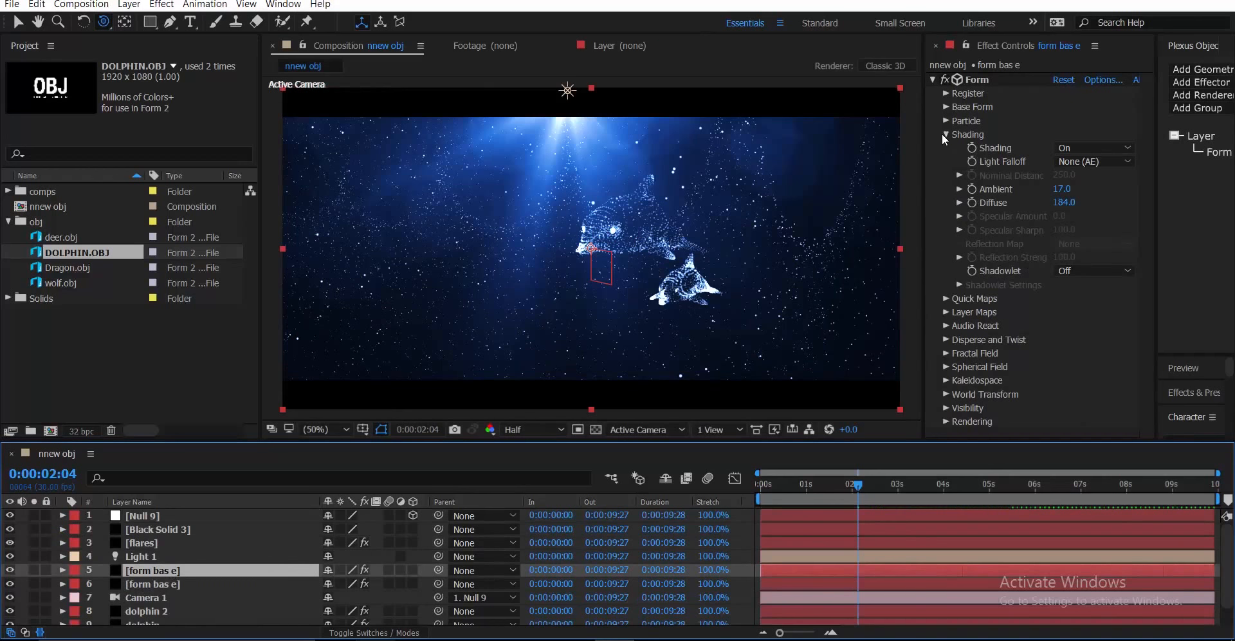
# Step: Set the duplicated Form layer's Twist to 28 and Disperse to 486, and return to 0:00:00:00
pyautogui.click(945, 134)
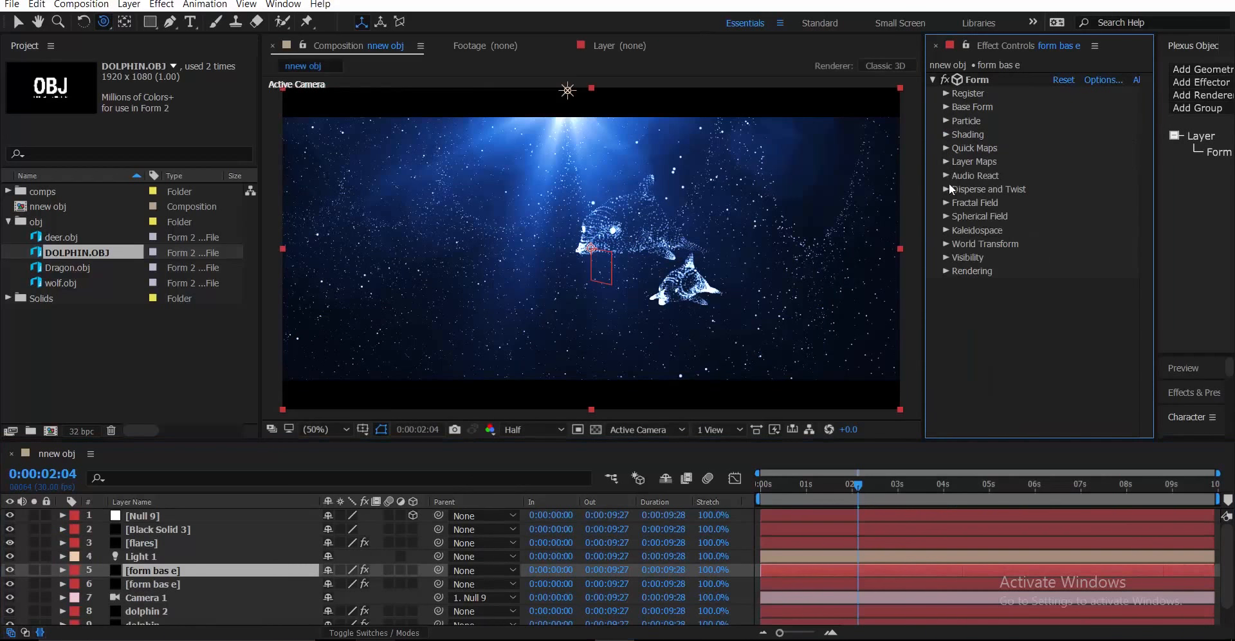
pyautogui.click(945, 190)
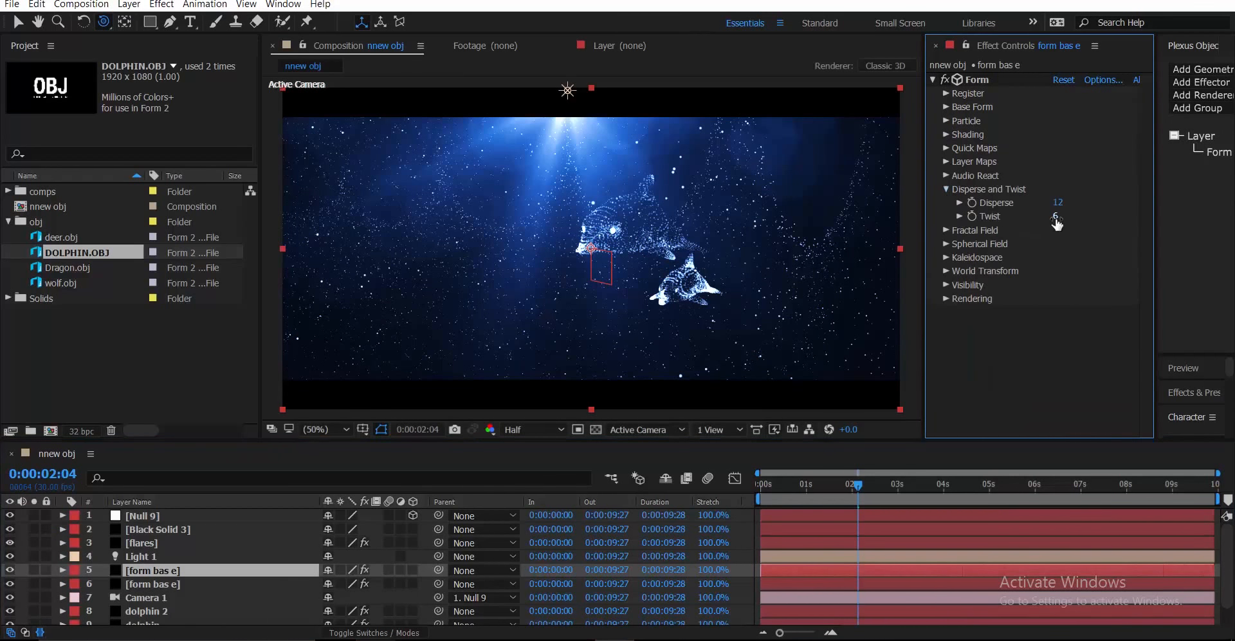
pyautogui.click(1055, 217)
pyautogui.write('17')
pyautogui.press('Return')
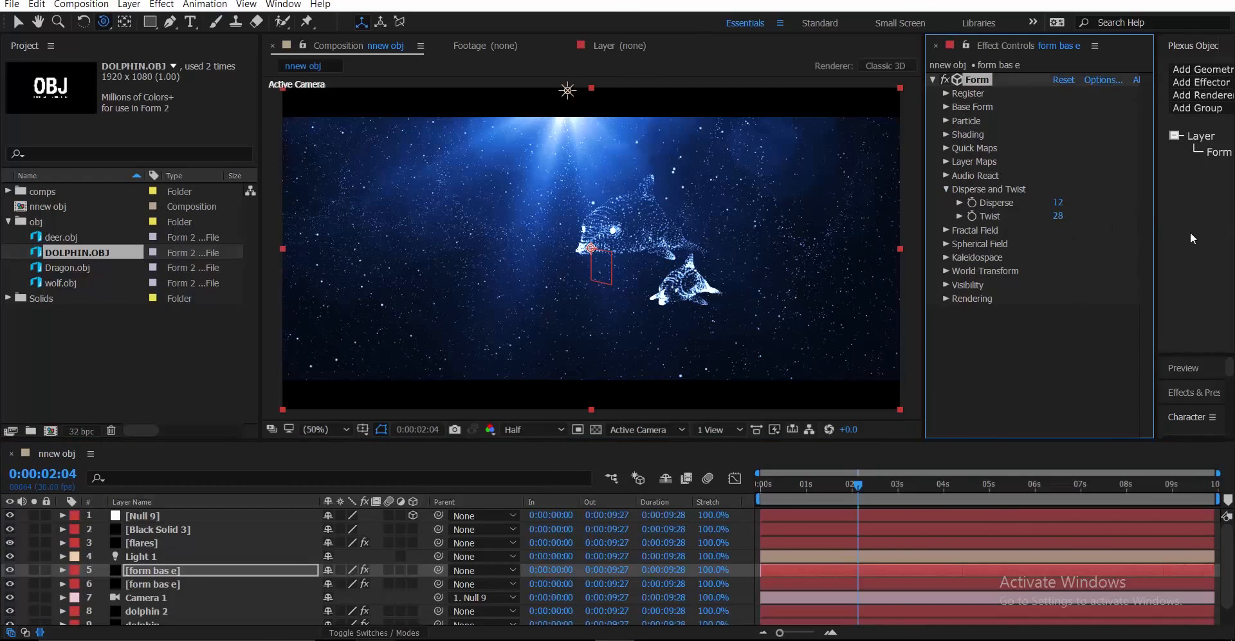
pyautogui.moveTo(1170, 225); pyautogui.dragTo(1187, 223)
pyautogui.moveTo(846, 489); pyautogui.dragTo(761, 489)
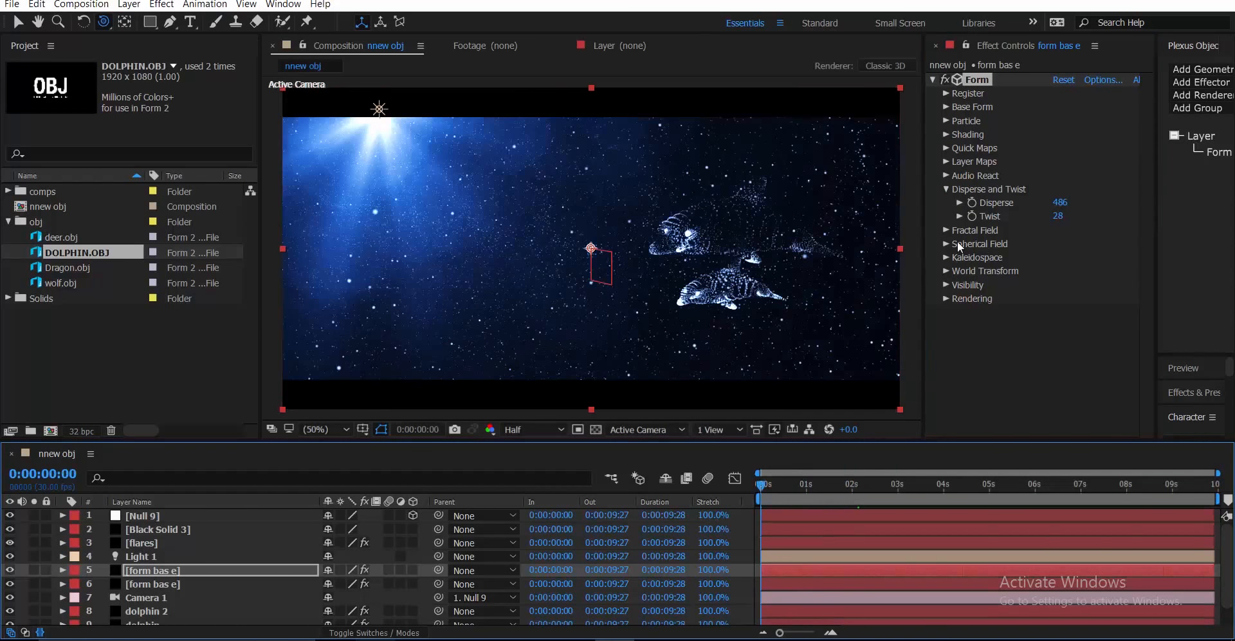
# Step: Set the duplicated layer's Fractal Field Affect Size to 2 and Affect Opacity to 195
pyautogui.click(946, 189)
pyautogui.click(945, 203)
pyautogui.scroll(-2, 1056, 169)
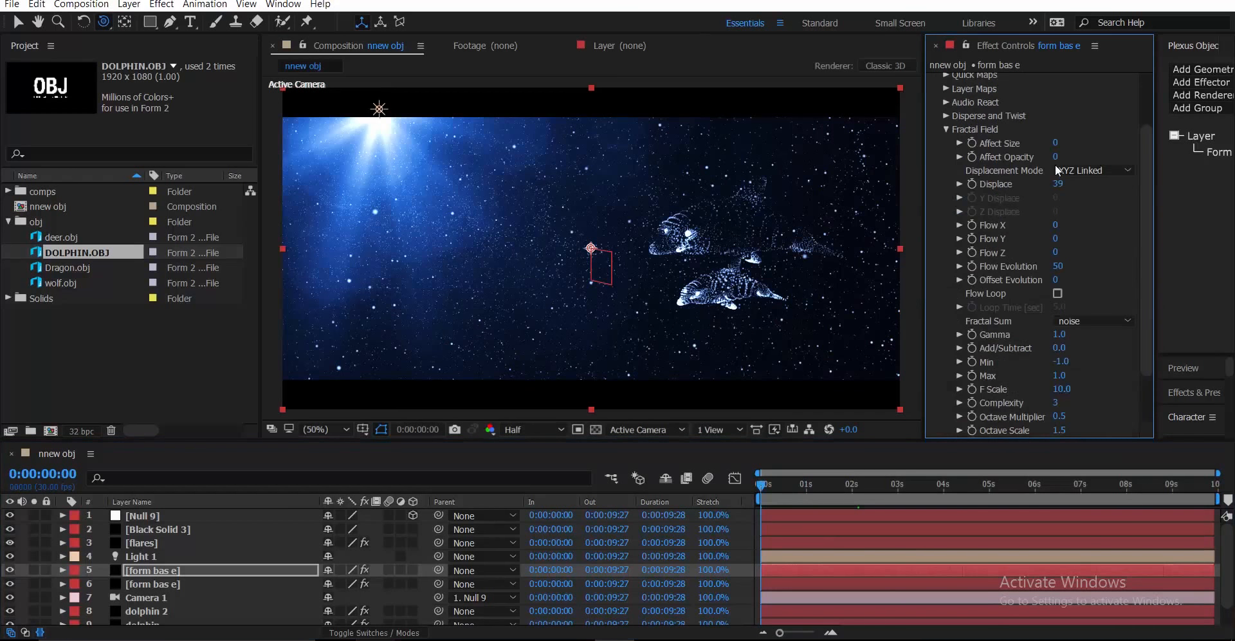
pyautogui.moveTo(1103, 126); pyautogui.dragTo(1184, 141)
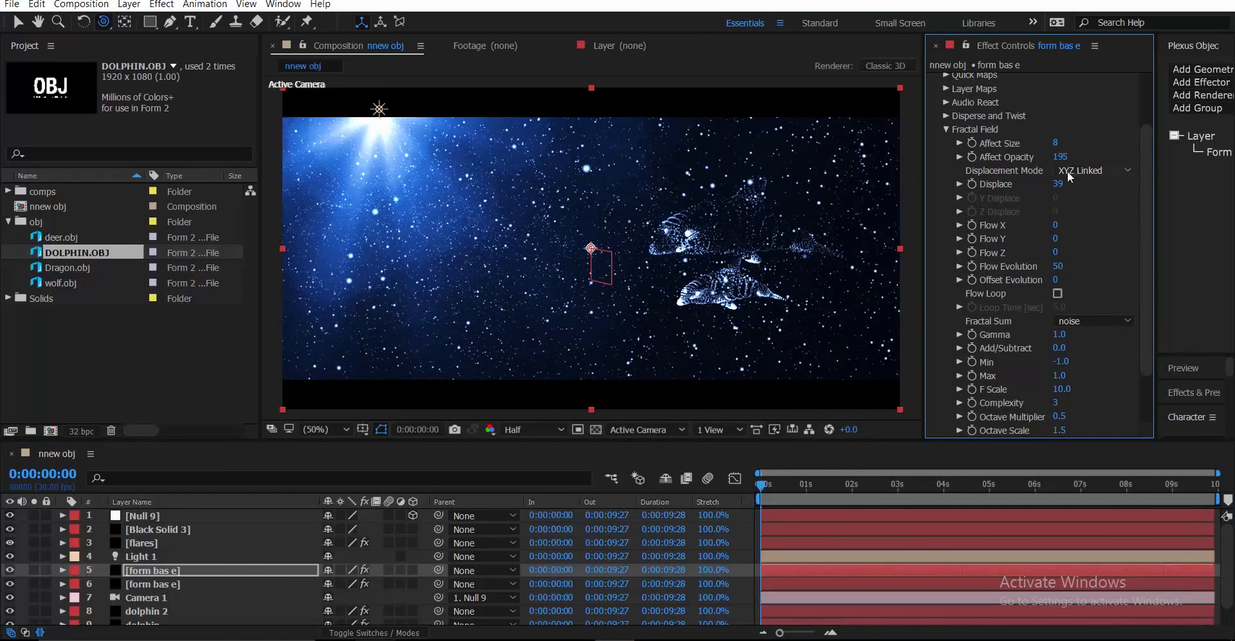
pyautogui.click(1056, 144)
pyautogui.write('2')
# Step: Raise the duplicate's particle Size Random and Opacity Random to 100 and preview the animation
pyautogui.scroll(3, 1100, 144)
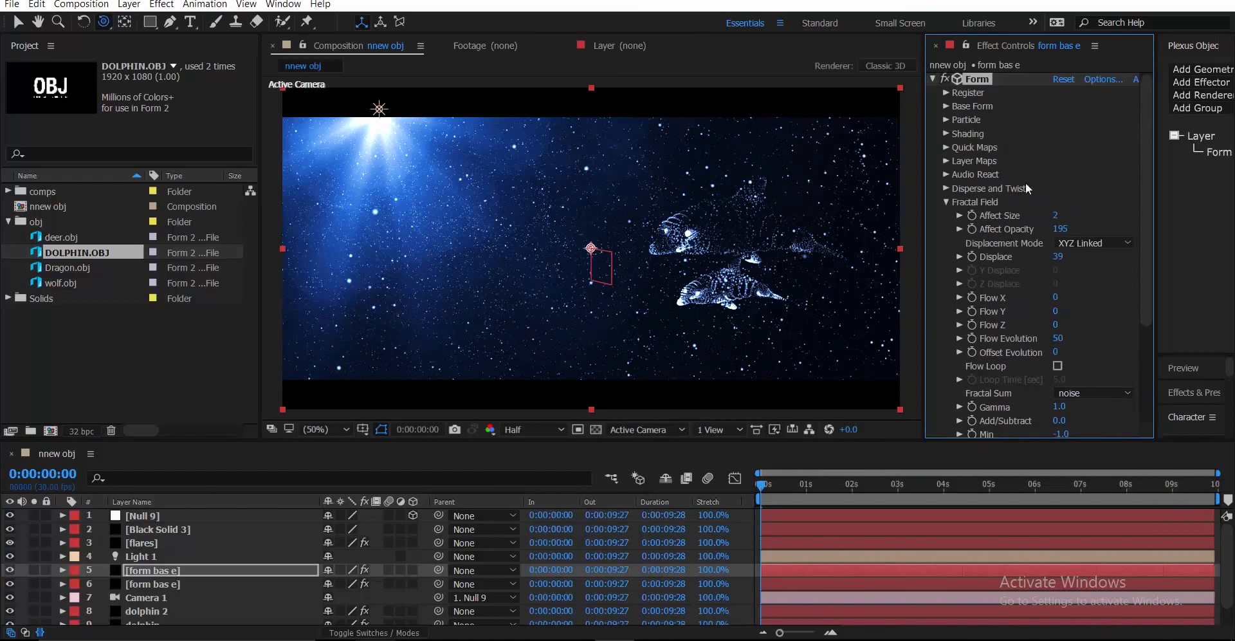
pyautogui.click(945, 121)
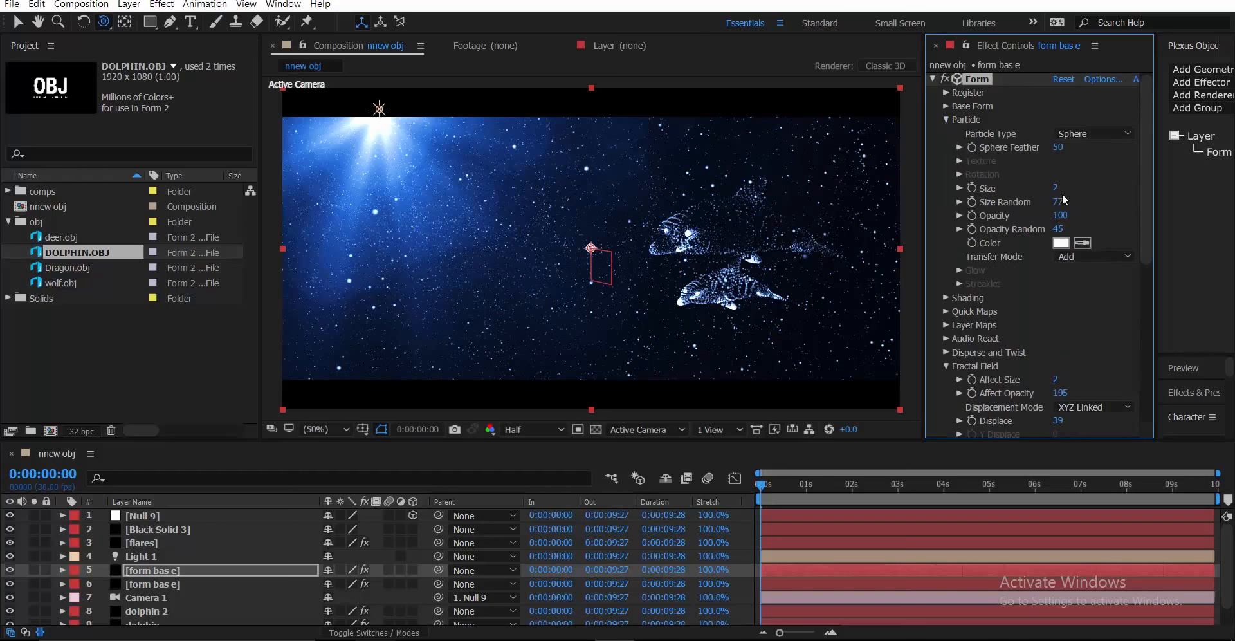
pyautogui.moveTo(1064, 202); pyautogui.dragTo(1155, 198)
pyautogui.moveTo(1062, 230); pyautogui.dragTo(1184, 223)
pyautogui.press('space')
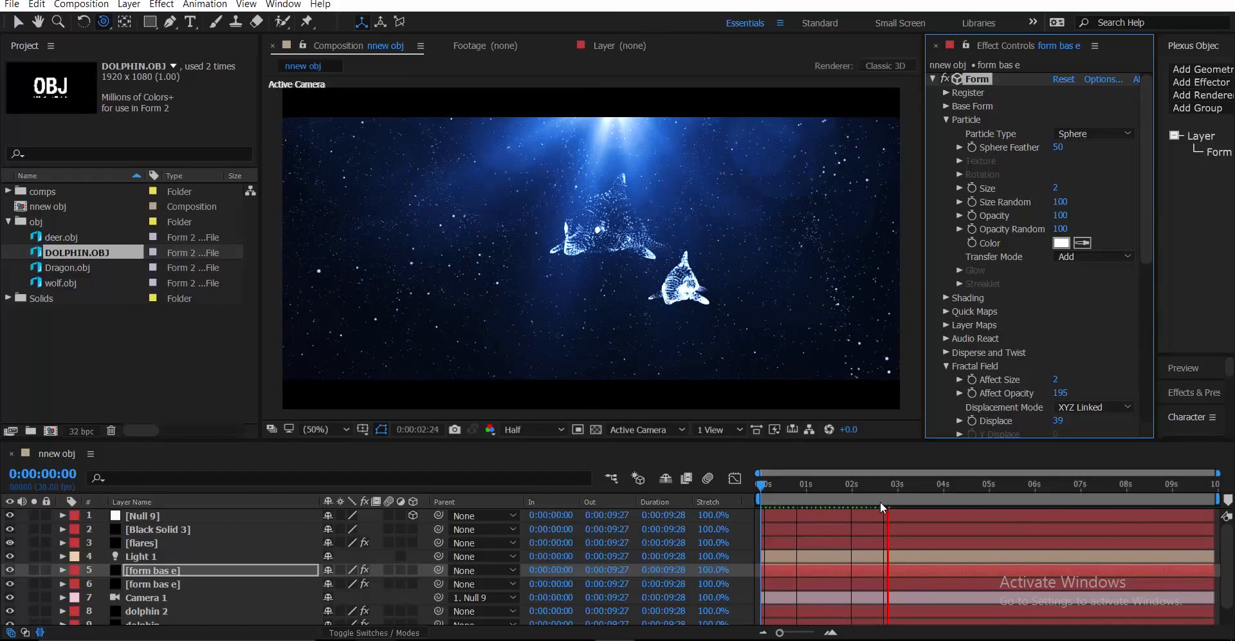
# Step: Try a particle Size of 4 on the duplicated Form layer at 0:00:08:02 and set it back to 2
pyautogui.click(1030, 492)
pyautogui.click(1094, 498)
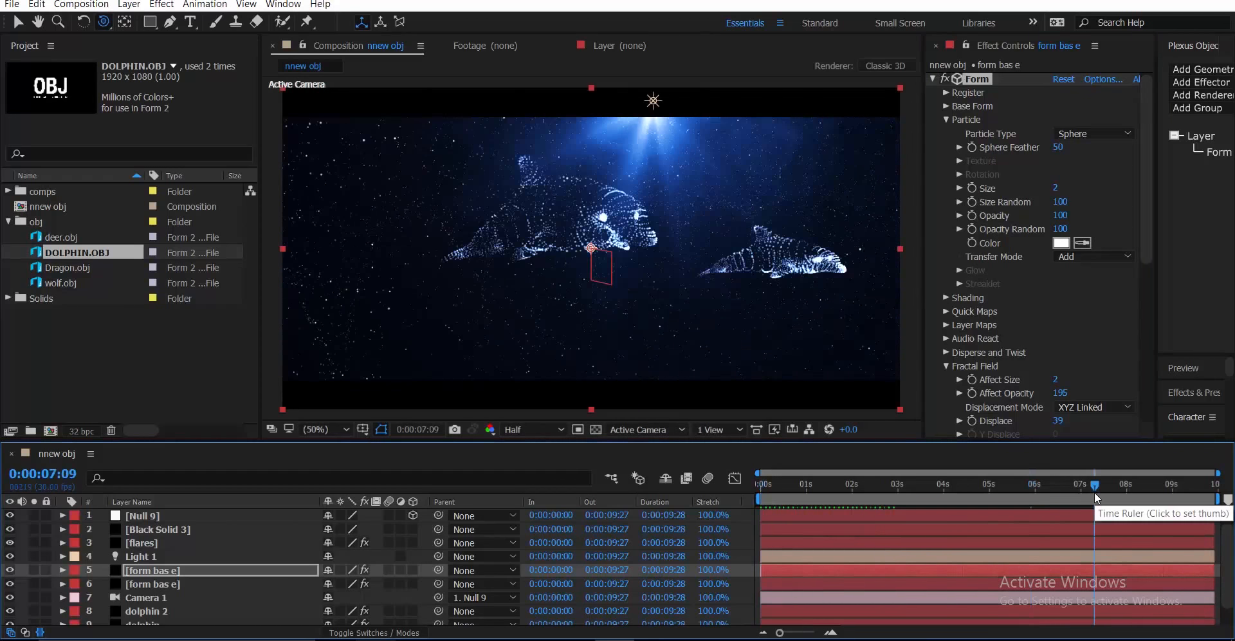
pyautogui.click(1129, 493)
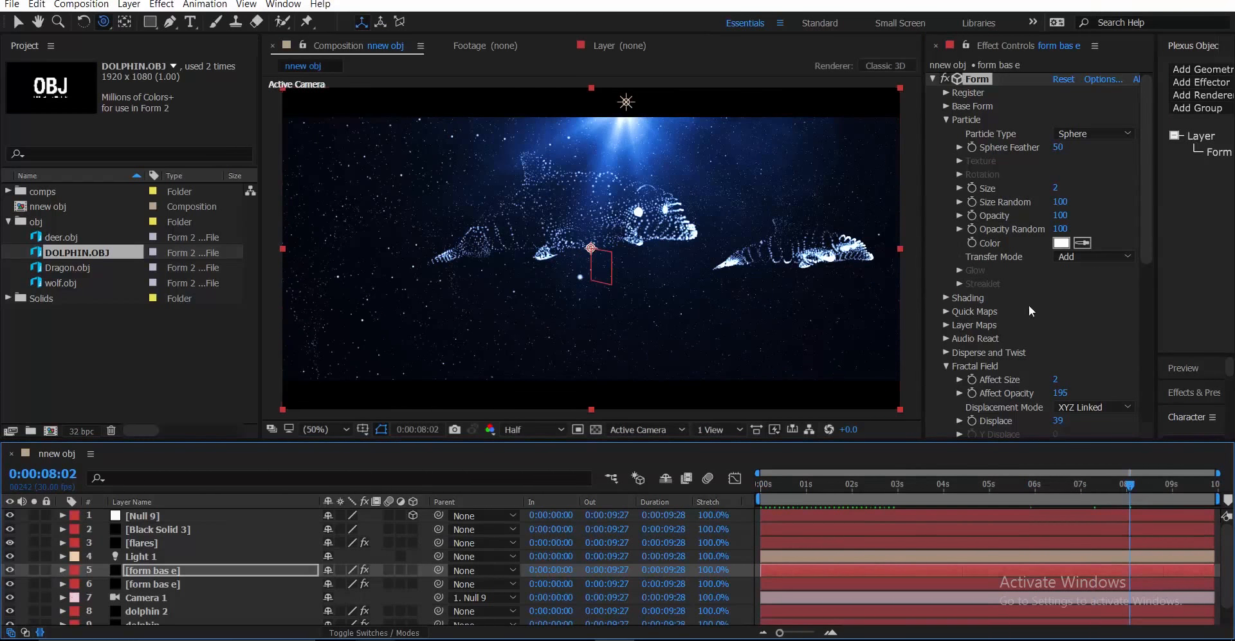
pyautogui.moveTo(1056, 187); pyautogui.dragTo(1068, 188)
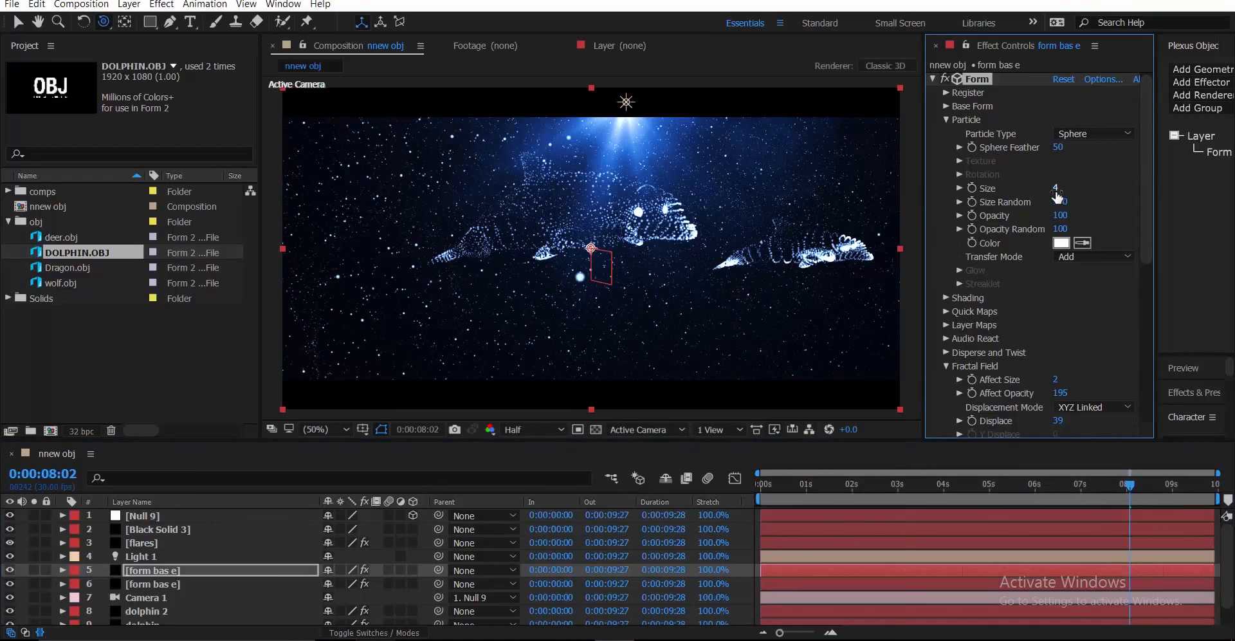
pyautogui.click(1055, 187)
pyautogui.write('2')
pyautogui.click(1080, 186)
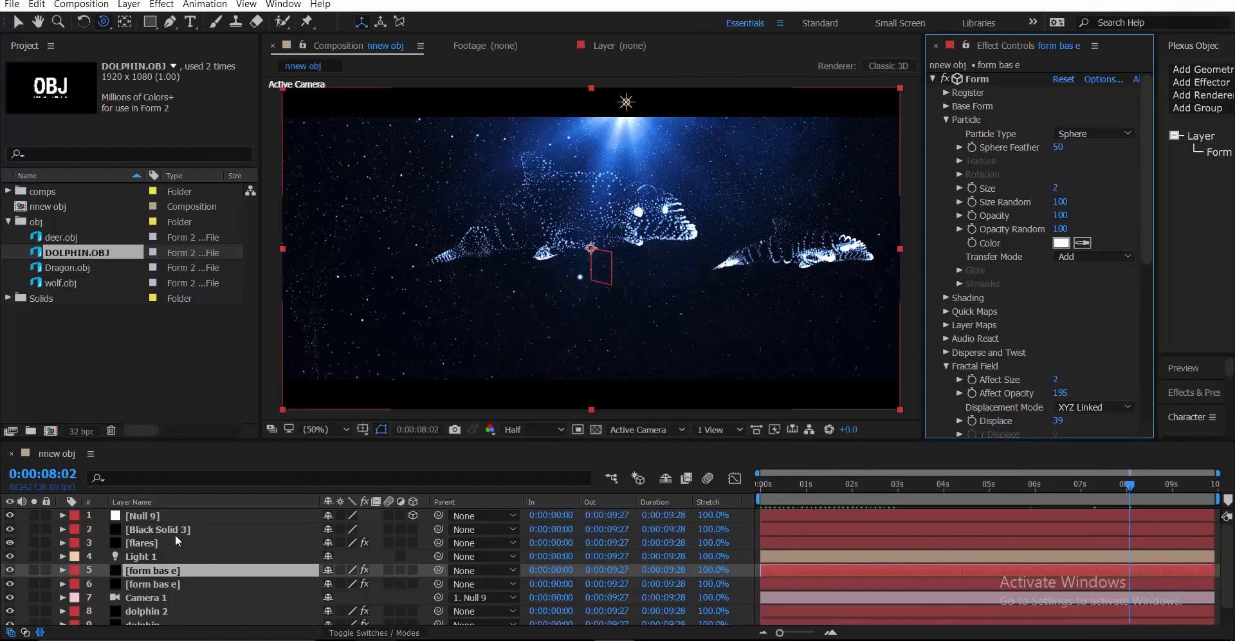
# Step: Turn on Depth of Field for Camera 1 and set its Aperture to 434.7 pixels
pyautogui.scroll(-2, 188, 555)
pyautogui.click(169, 576)
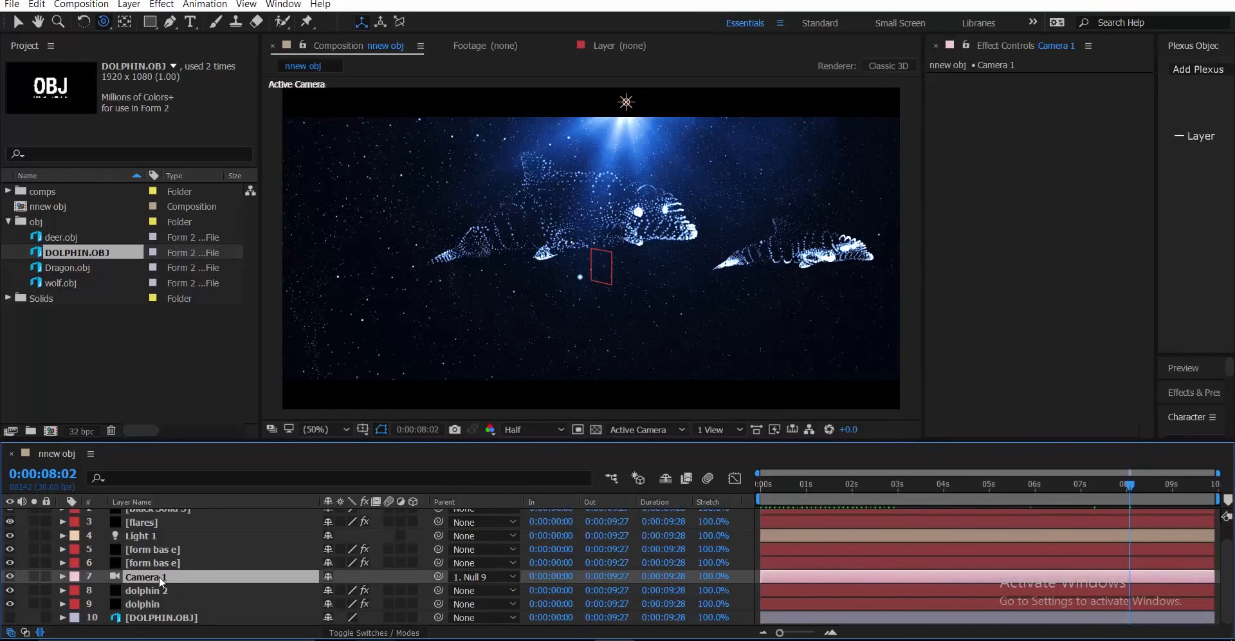
pyautogui.press('a')
pyautogui.press('a')
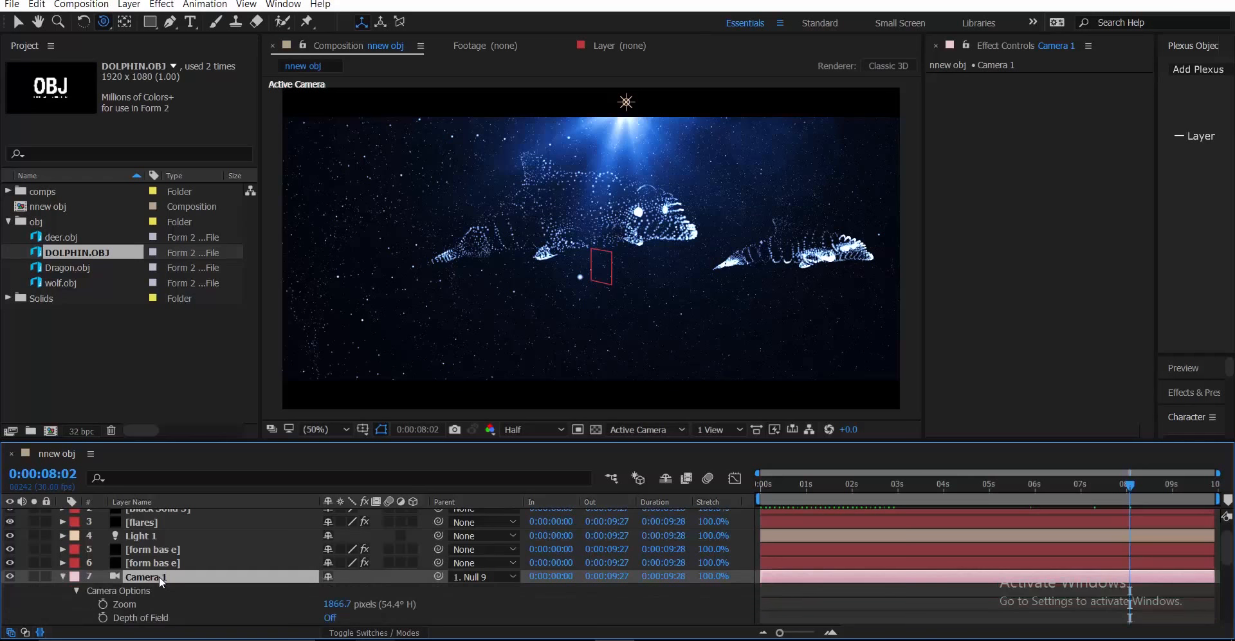
pyautogui.scroll(-3, 168, 581)
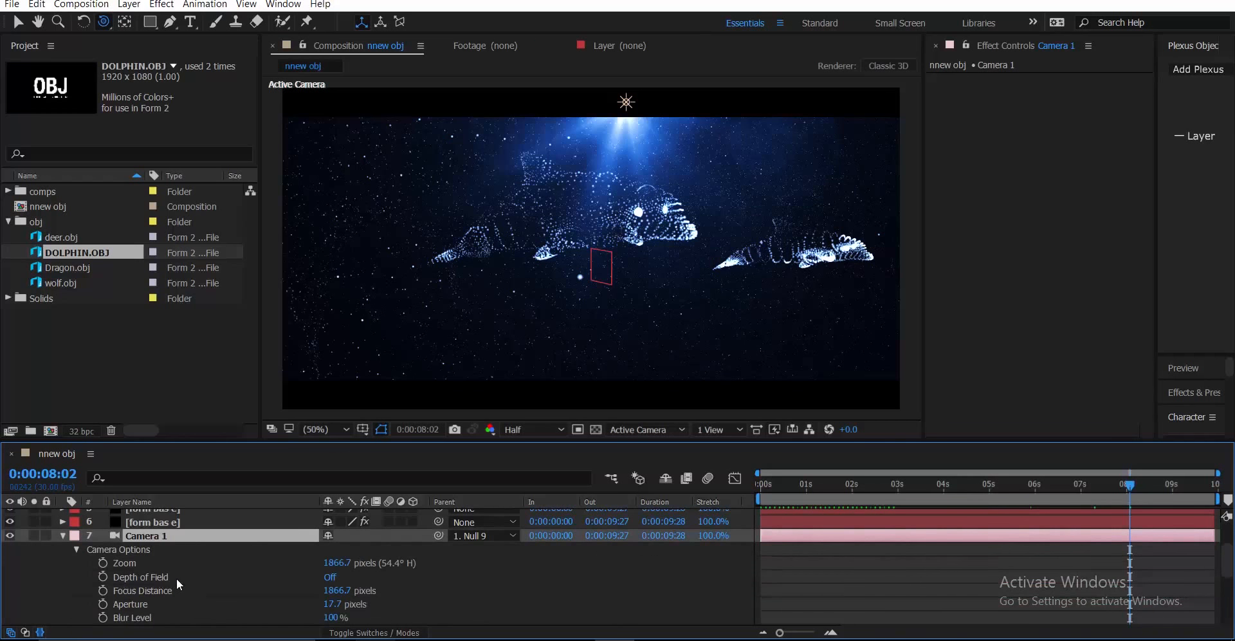
pyautogui.scroll(-3, 183, 581)
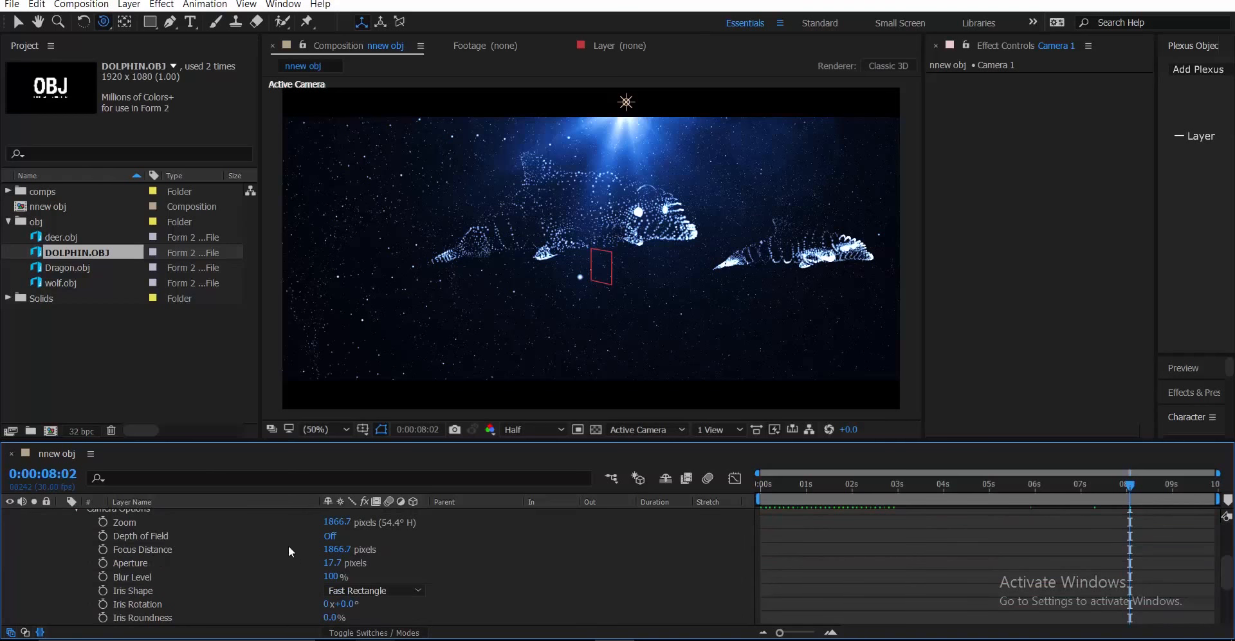
pyautogui.click(331, 536)
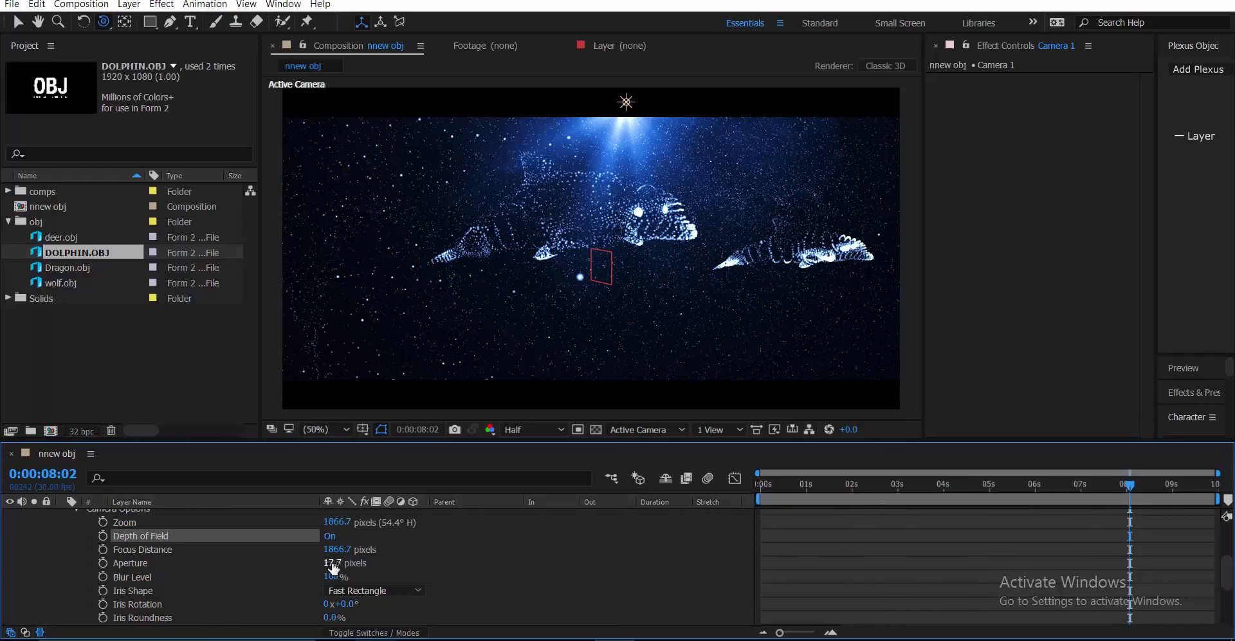
pyautogui.moveTo(333, 566); pyautogui.dragTo(539, 560)
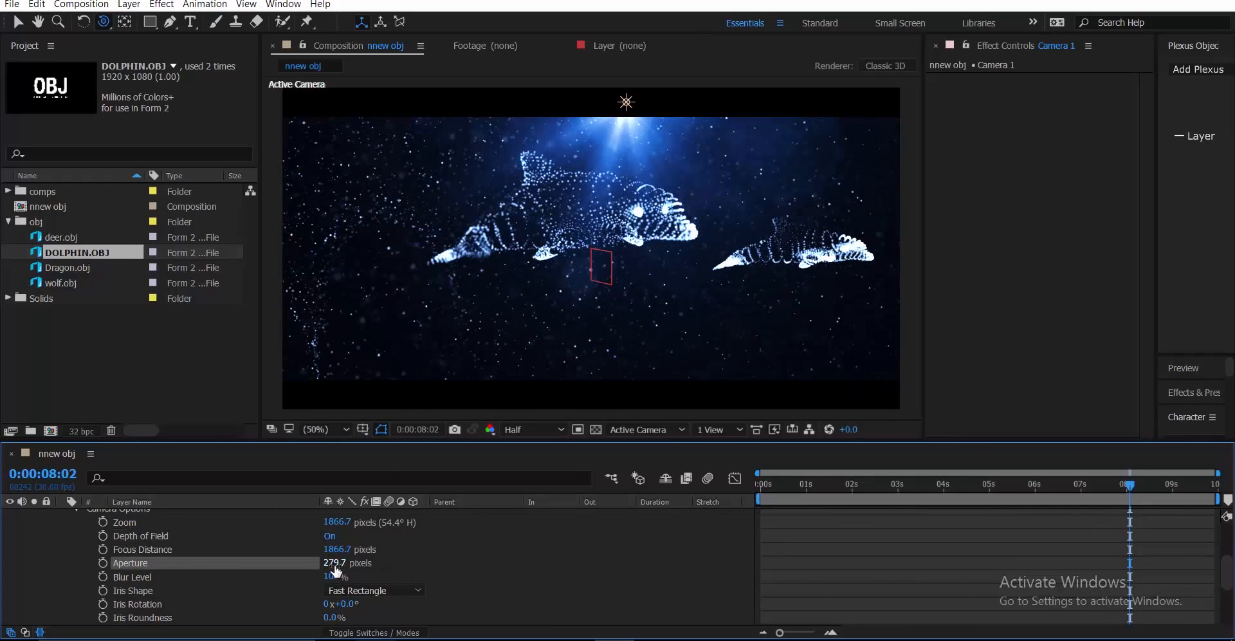
pyautogui.moveTo(335, 569); pyautogui.dragTo(463, 571)
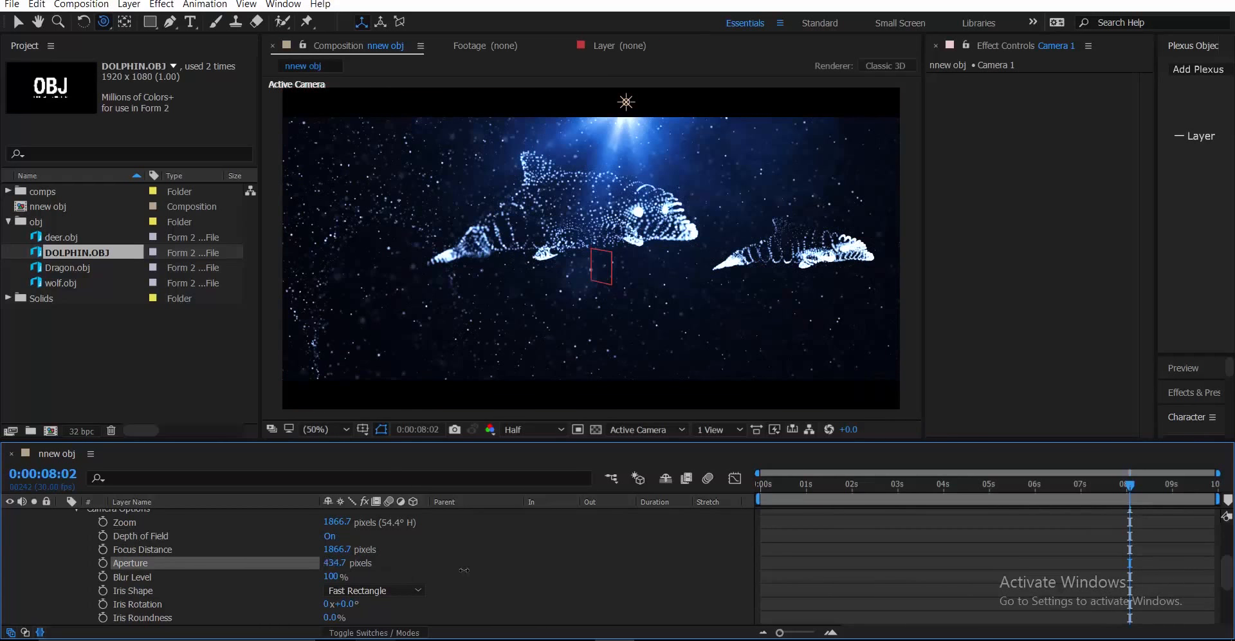
# Step: Try keyframing Camera 1's Aperture at 0:00:00:00 and check the blur at 0:00:02:03 and 0:00:03:29
pyautogui.click(762, 495)
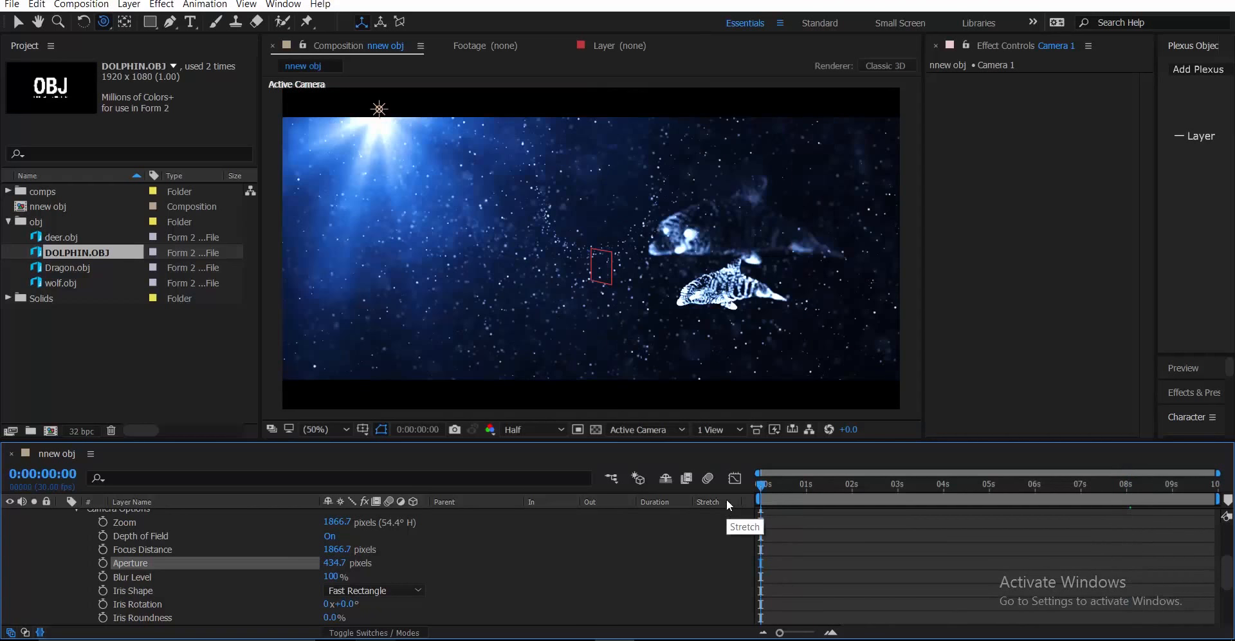
pyautogui.scroll(1, 764, 323)
pyautogui.scroll(-1, 762, 325)
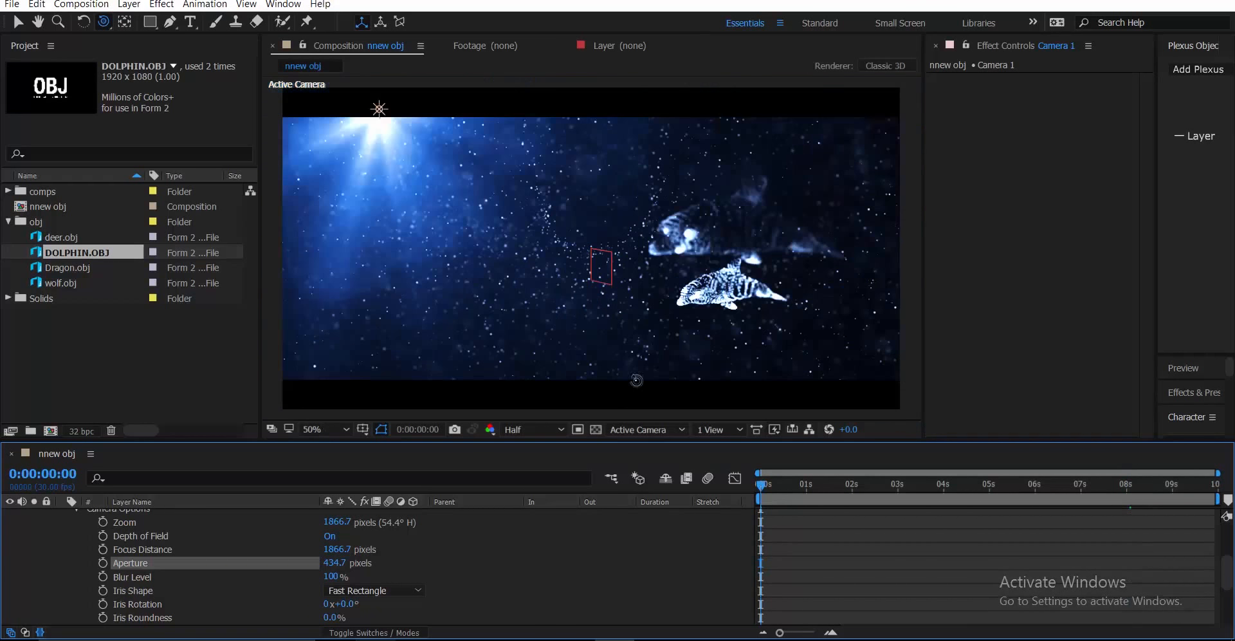
pyautogui.click(103, 566)
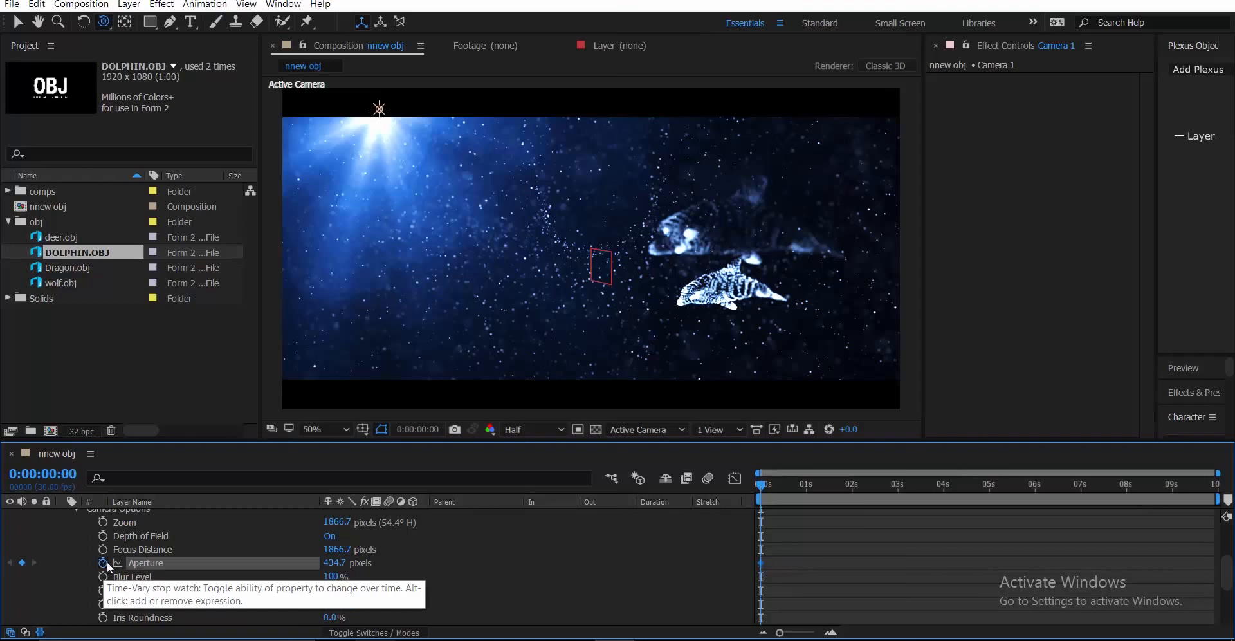
pyautogui.click(857, 484)
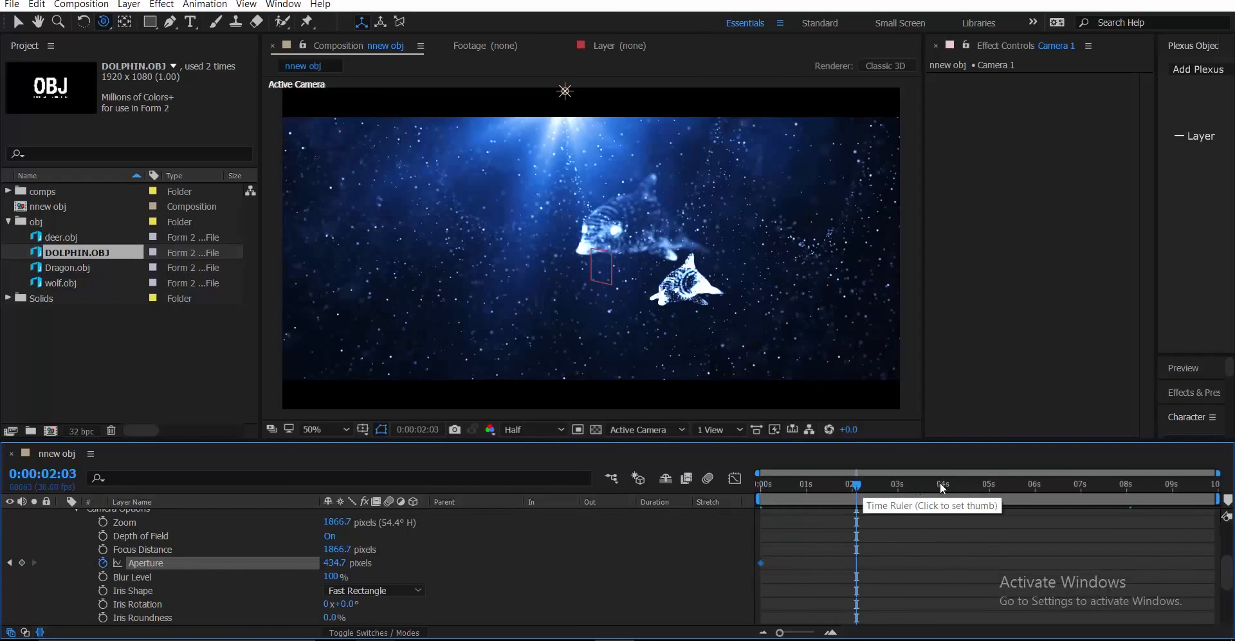
pyautogui.click(941, 484)
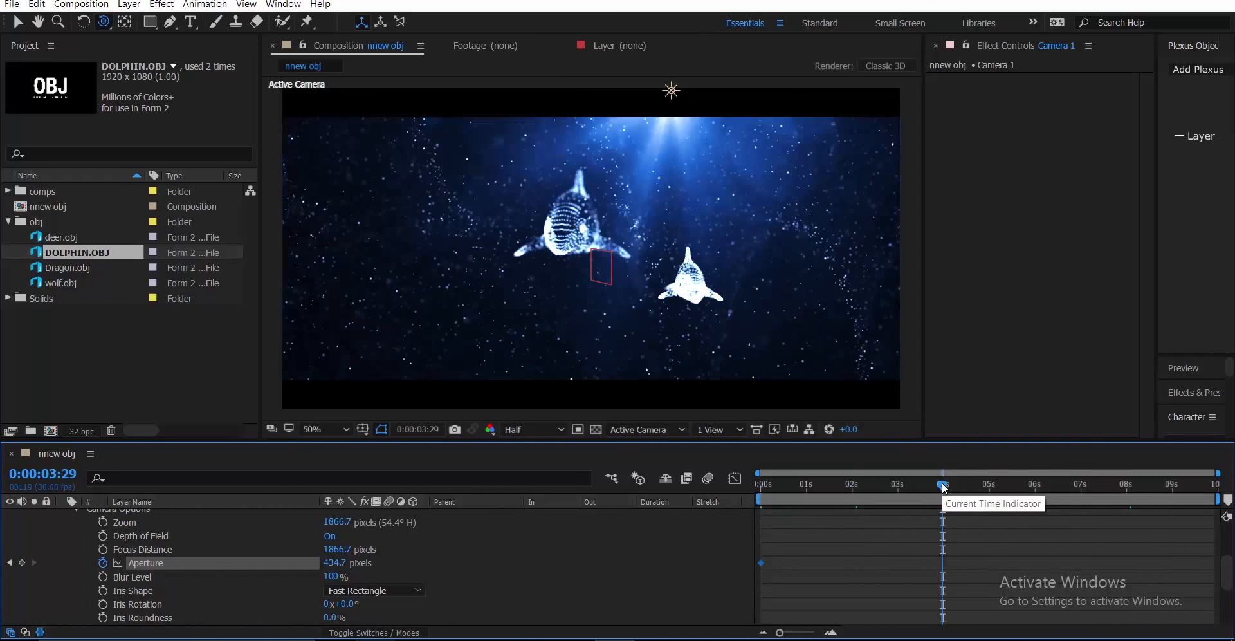
# Step: Remove Camera 1's Aperture keyframe and set a Focus Distance keyframe of 1200 pixels at 0:00:00:00
pyautogui.press('Home')
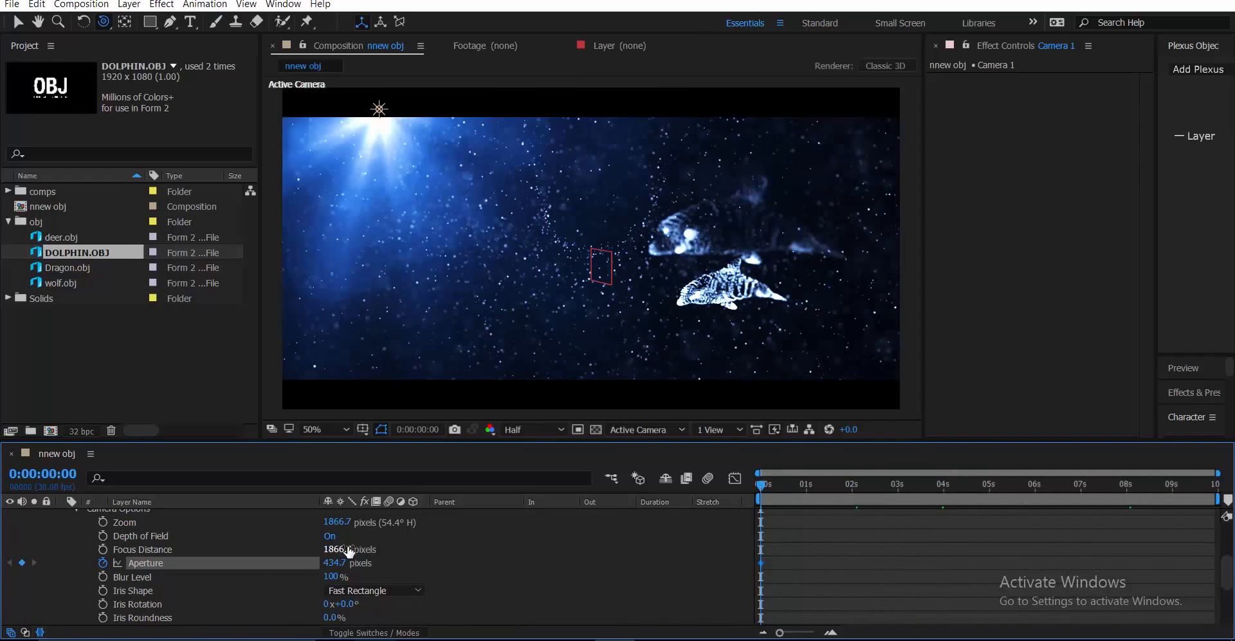
pyautogui.moveTo(348, 551); pyautogui.dragTo(310, 561)
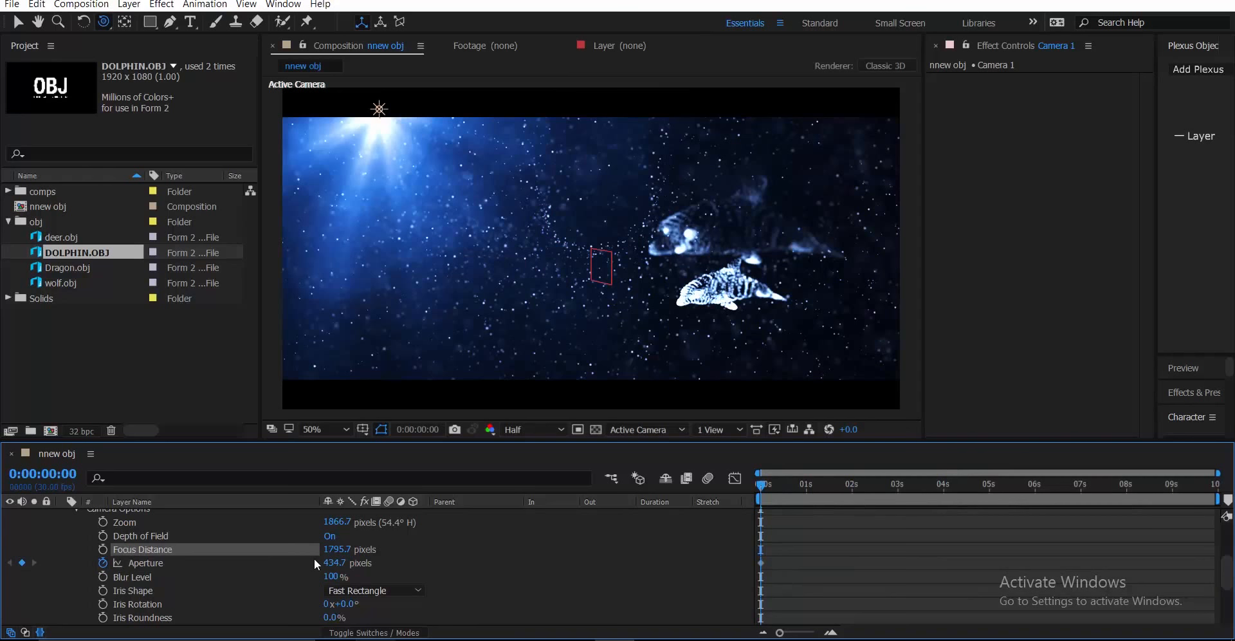
pyautogui.click(103, 564)
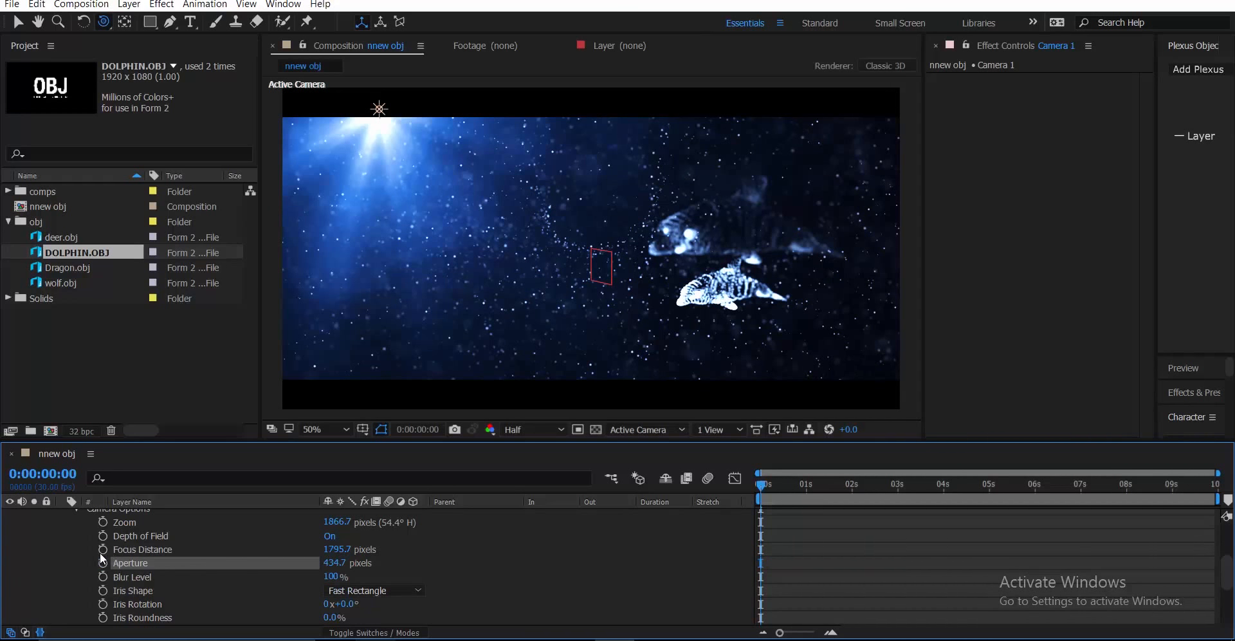
pyautogui.click(103, 549)
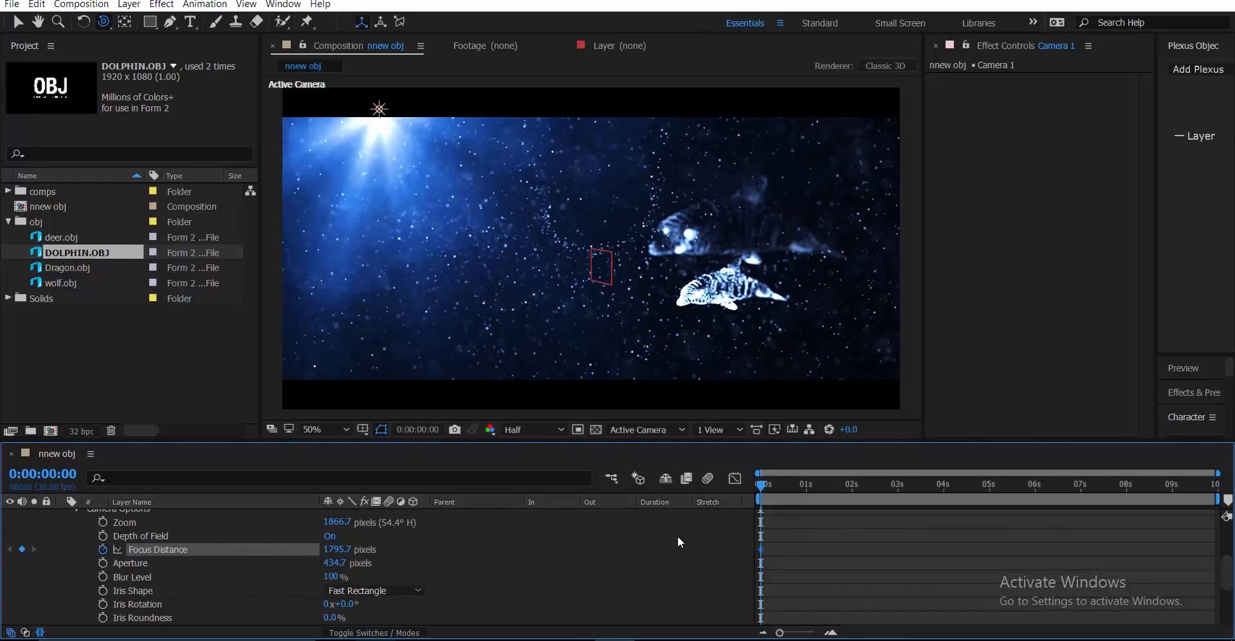
pyautogui.moveTo(349, 547); pyautogui.dragTo(341, 553)
pyautogui.click(340, 551)
pyautogui.write('1200')
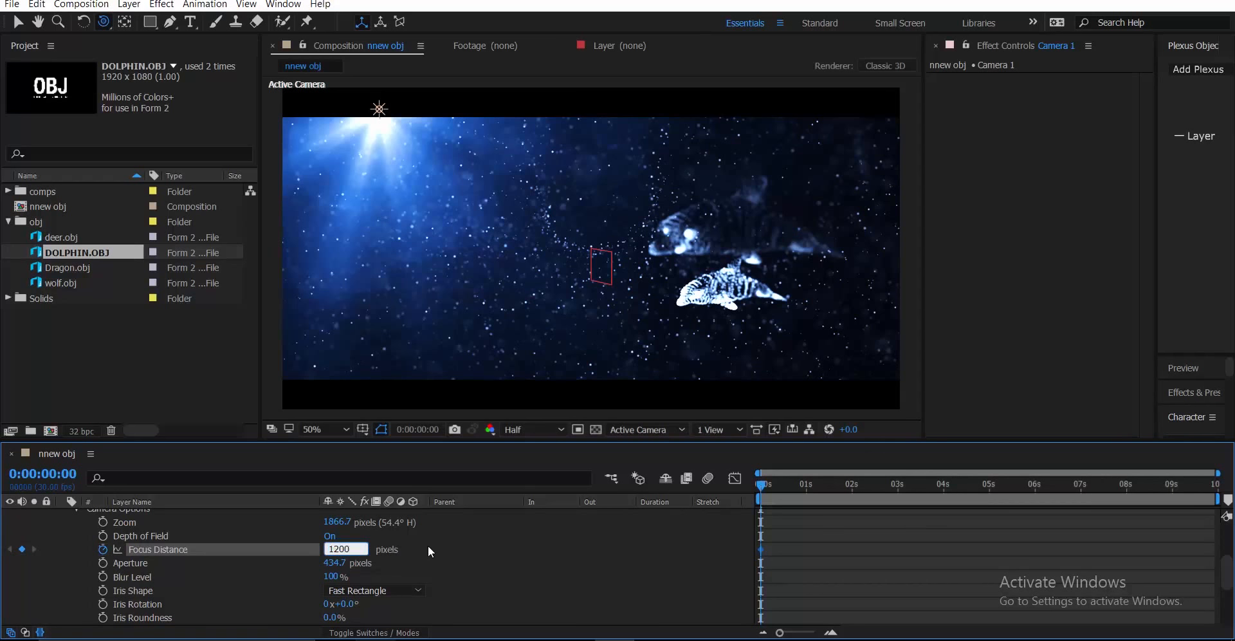
pyautogui.press('Return')
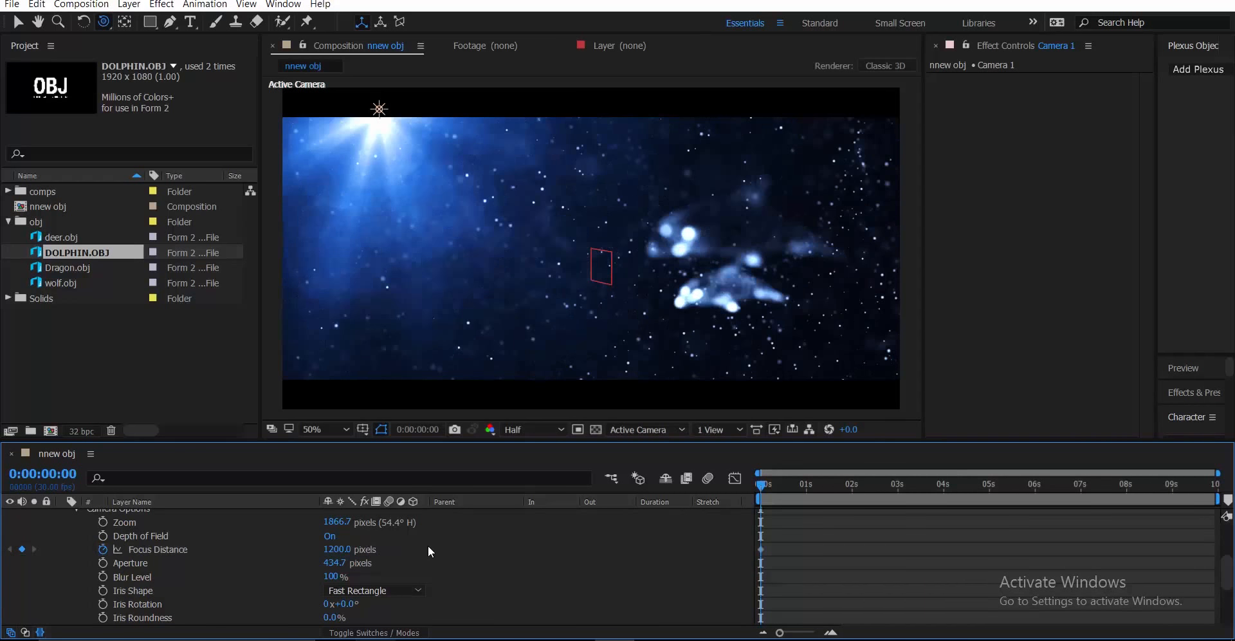
# Step: Keyframe Camera 1's Focus Distance at 1800 pixels at 0:00:03:00 and at 2000 pixels at 0:00:05:27
pyautogui.click(898, 486)
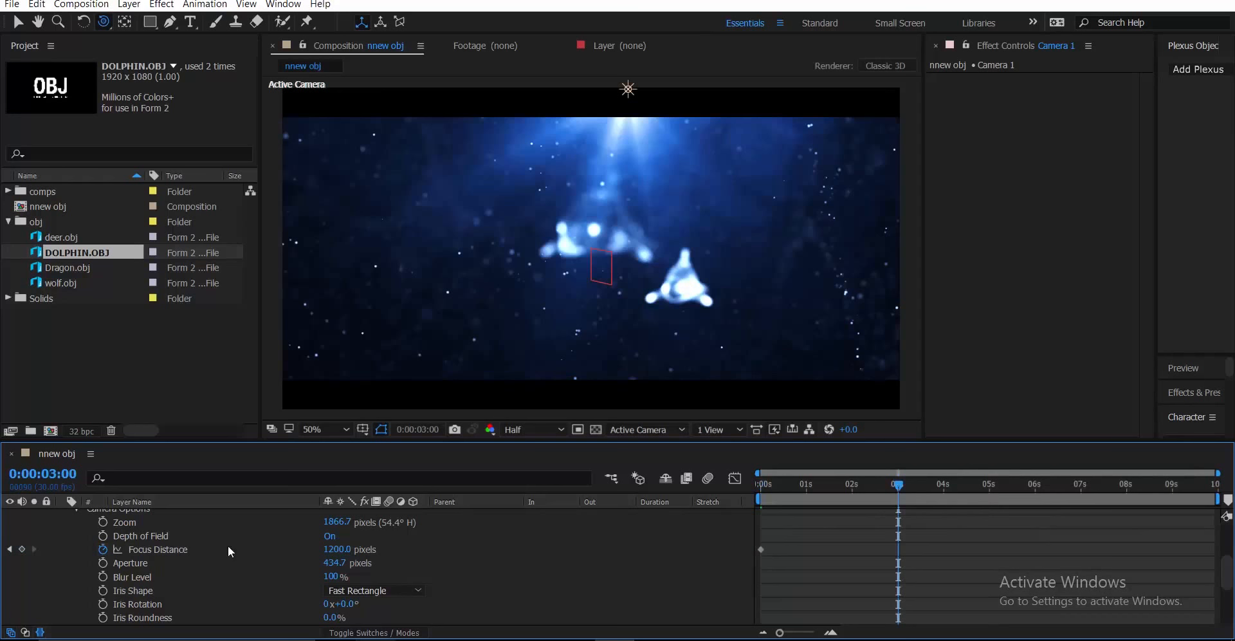
pyautogui.click(336, 548)
pyautogui.write('1800')
pyautogui.press('Return')
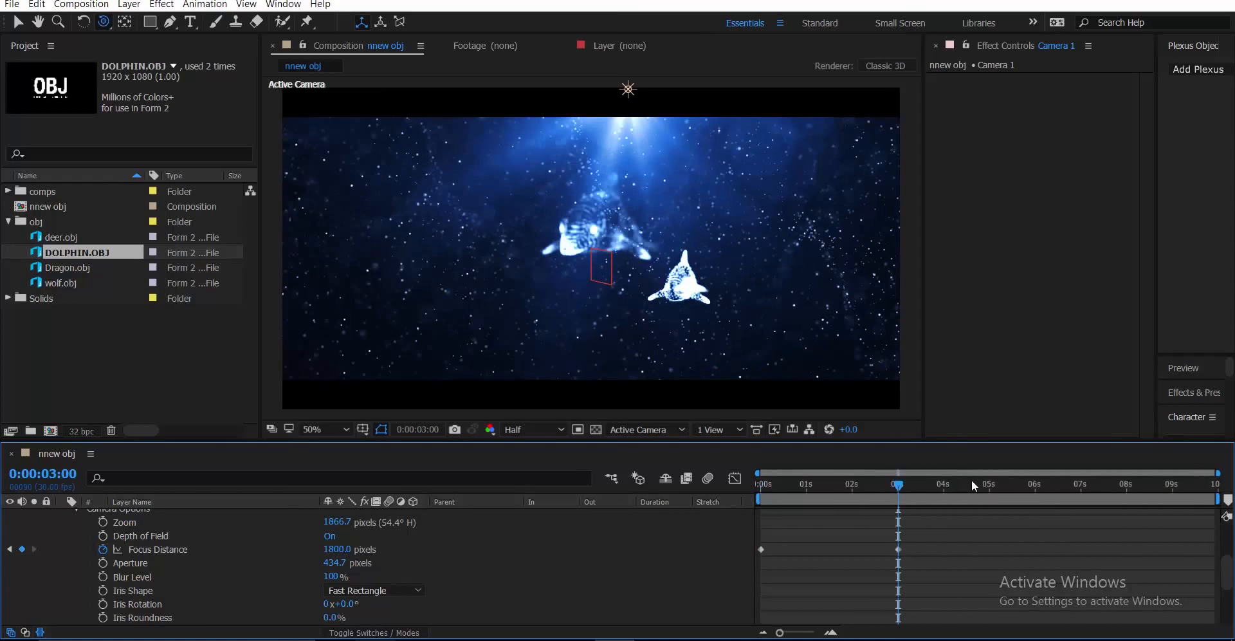
pyautogui.click(1031, 487)
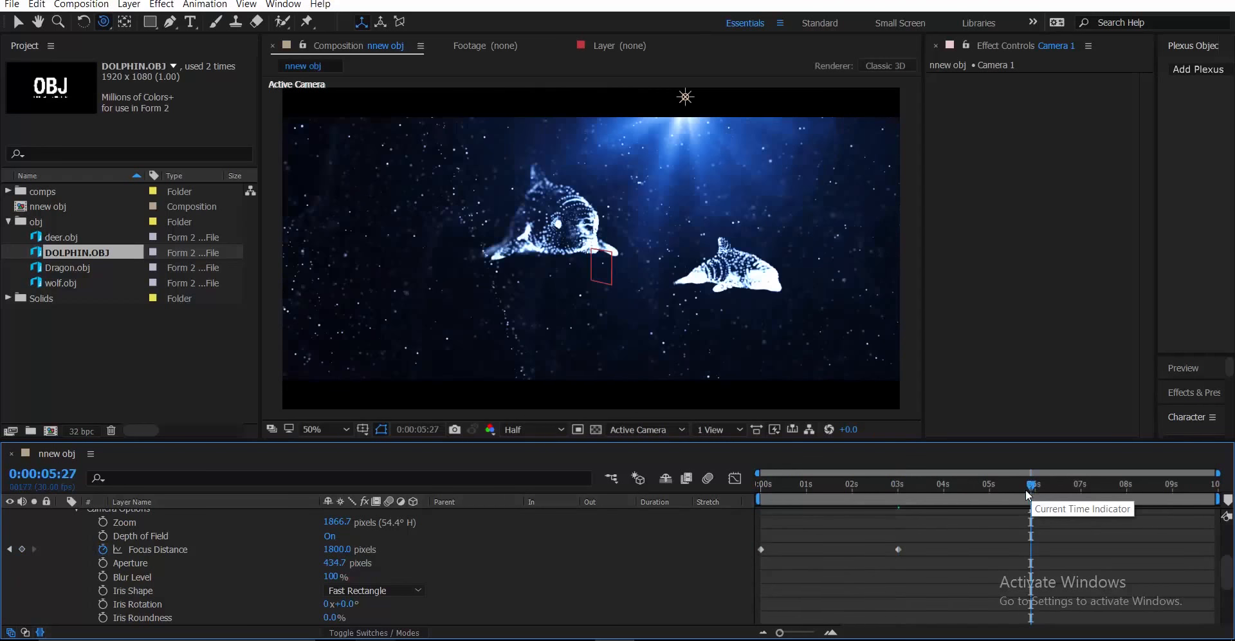
pyautogui.click(339, 550)
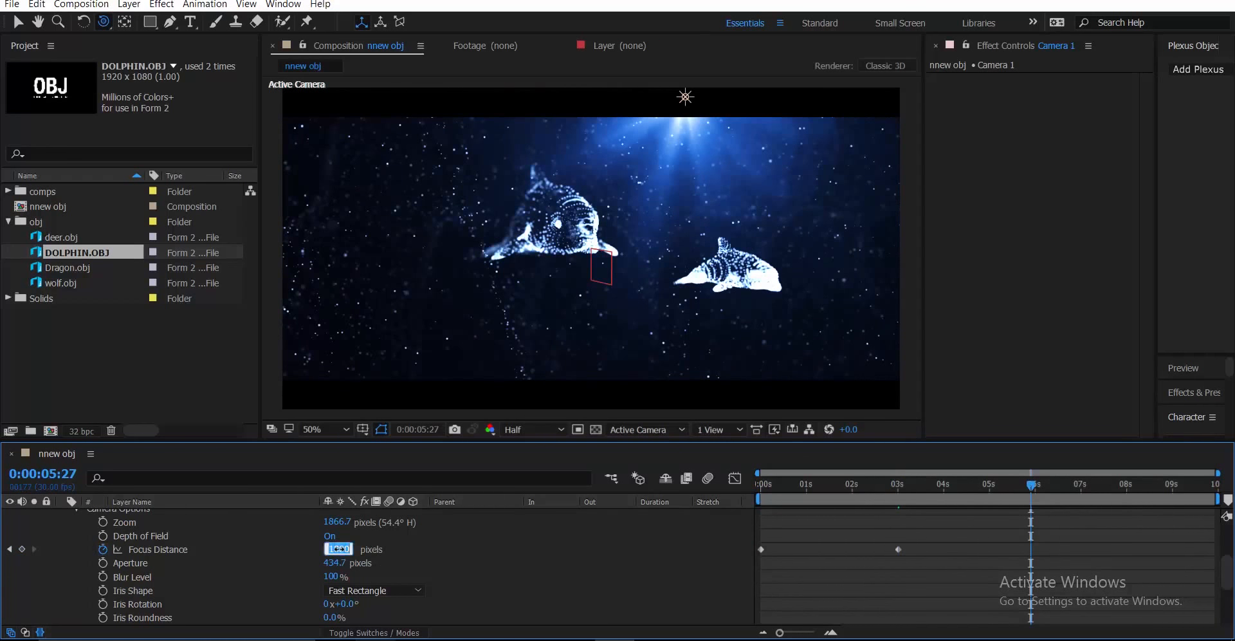
pyautogui.write('2000')
pyautogui.press('Return')
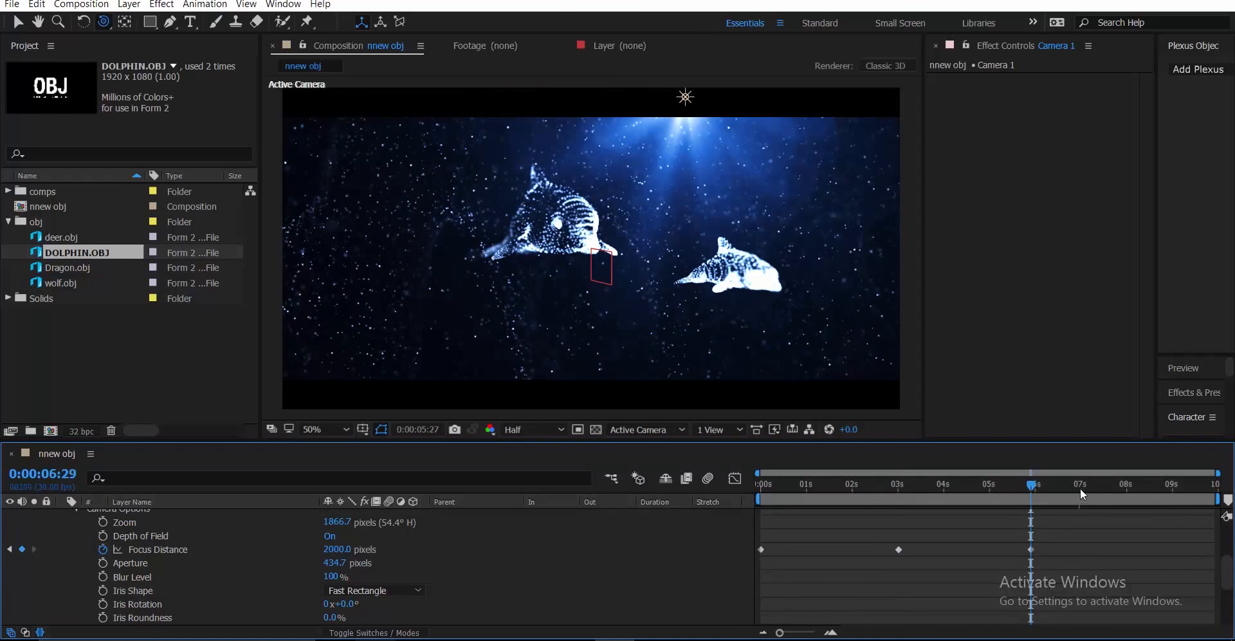
# Step: Keyframe Camera 1's Focus Distance at 1700 pixels at 0:00:08:03 and at 800 pixels at 0:00:09:27
pyautogui.click(1131, 484)
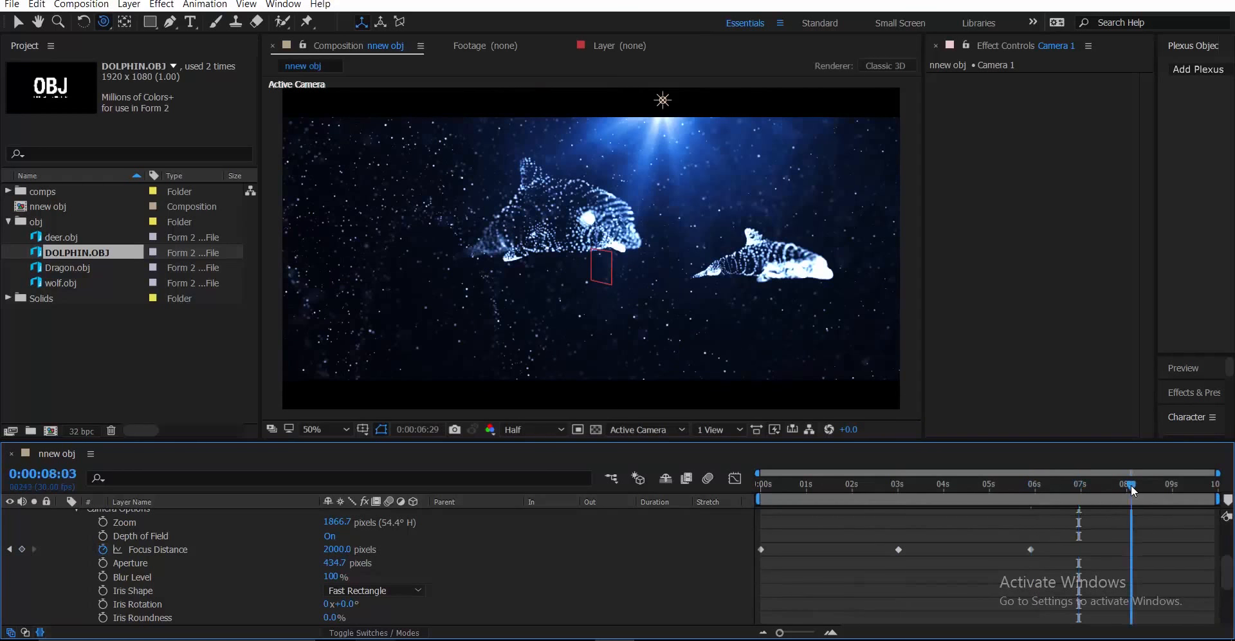
pyautogui.click(337, 548)
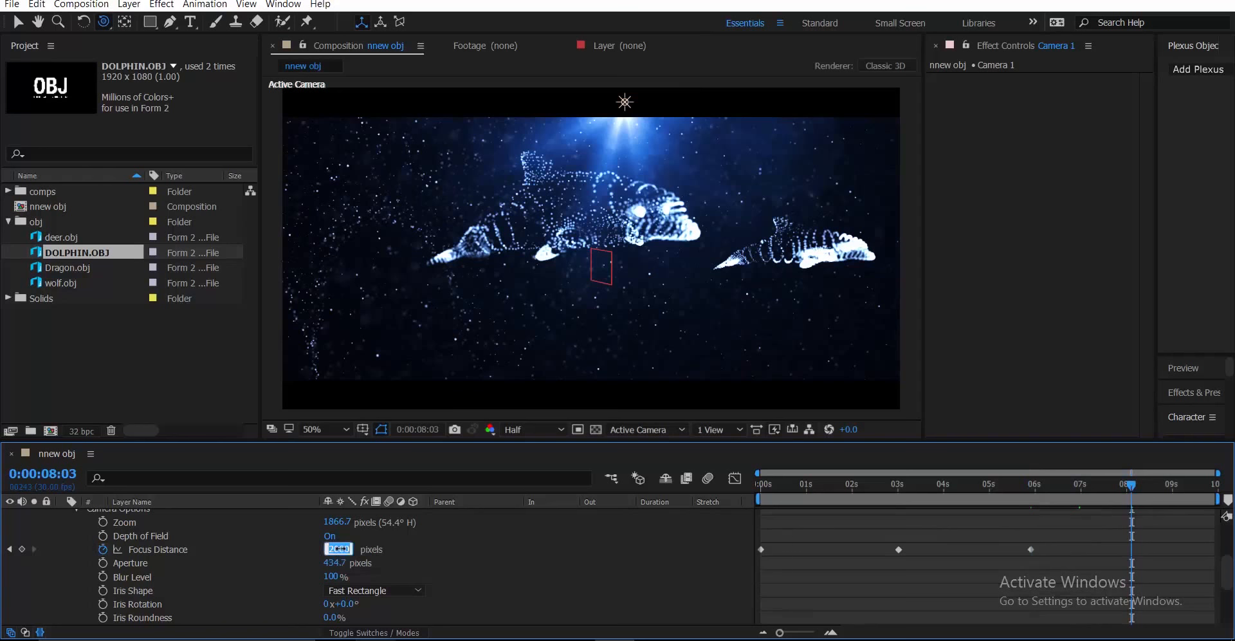
pyautogui.write('1700')
pyautogui.press('Return')
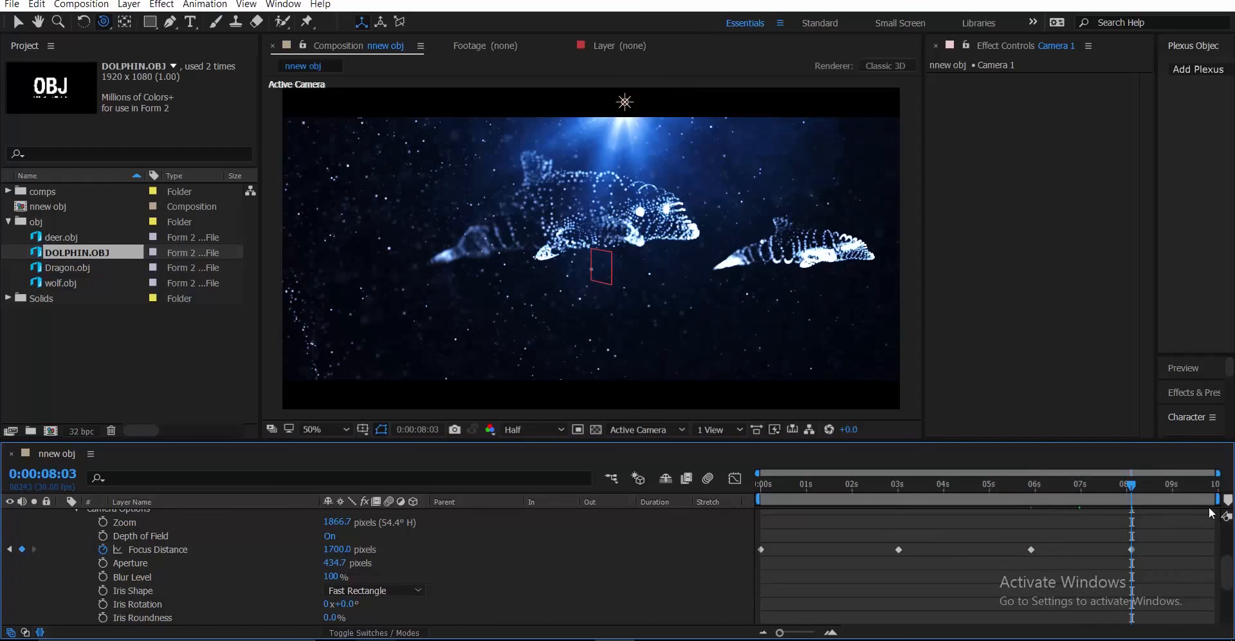
pyautogui.click(1216, 487)
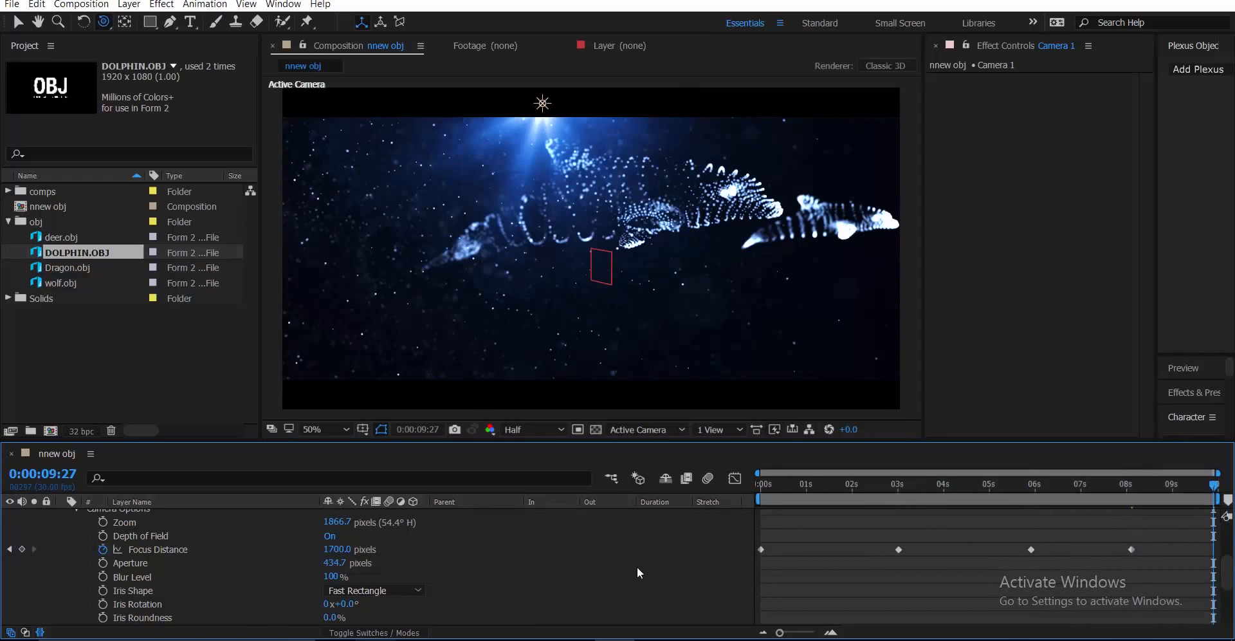
pyautogui.click(336, 548)
pyautogui.write('800')
pyautogui.press('Return')
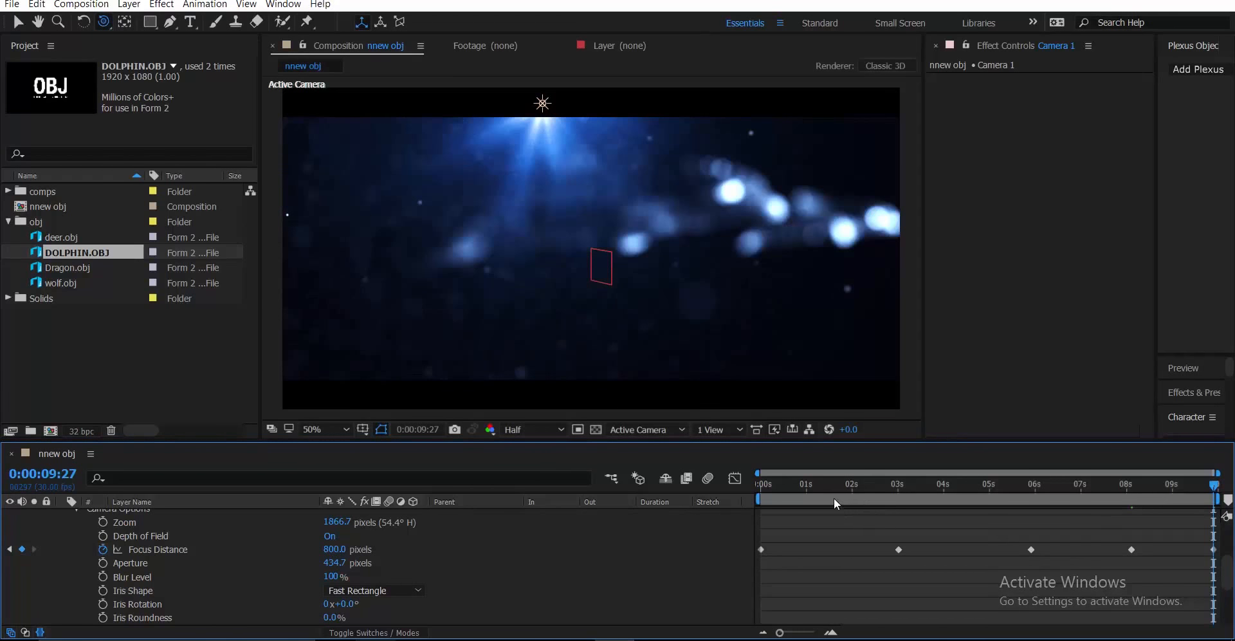
# Step: Collapse Camera 1's properties, preview the composition from the start and check the frame at 0:00:03:26
pyautogui.press('Home')
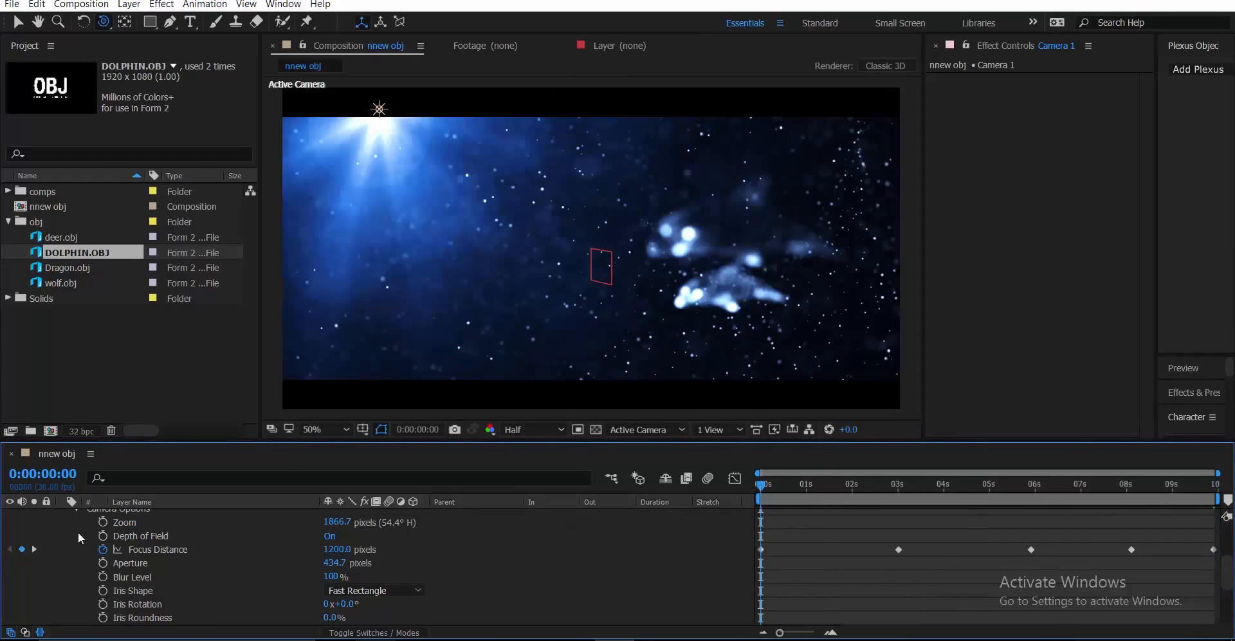
pyautogui.scroll(3, 78, 538)
pyautogui.click(62, 598)
pyautogui.press('space')
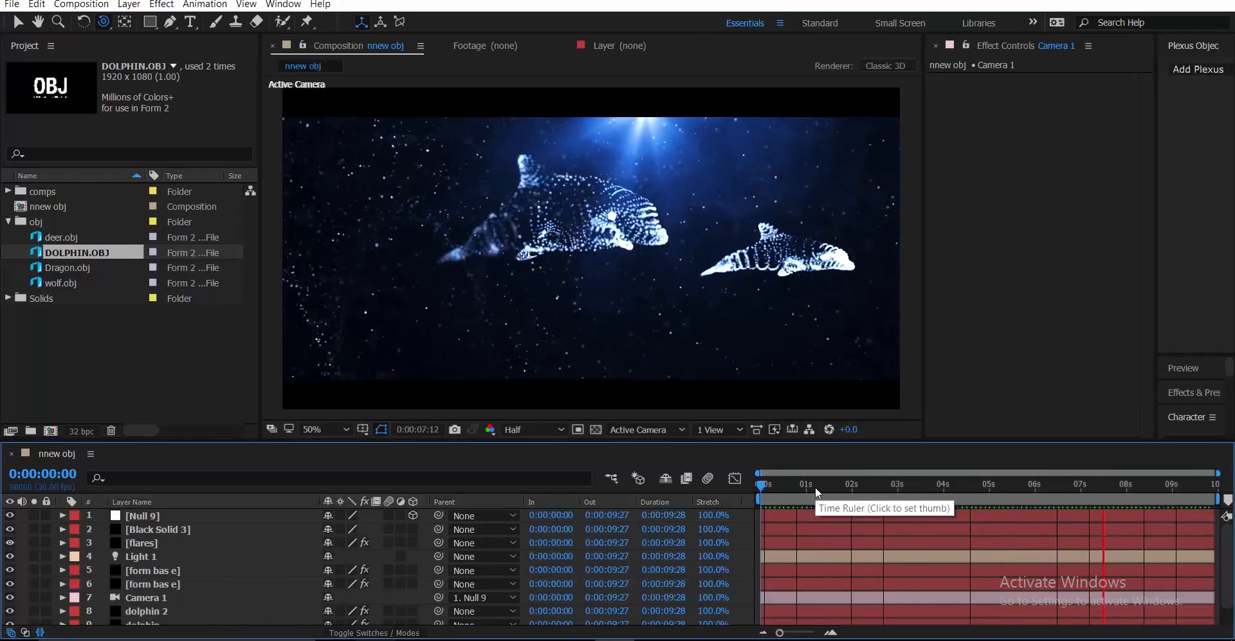
pyautogui.moveTo(816, 486); pyautogui.dragTo(937, 483)
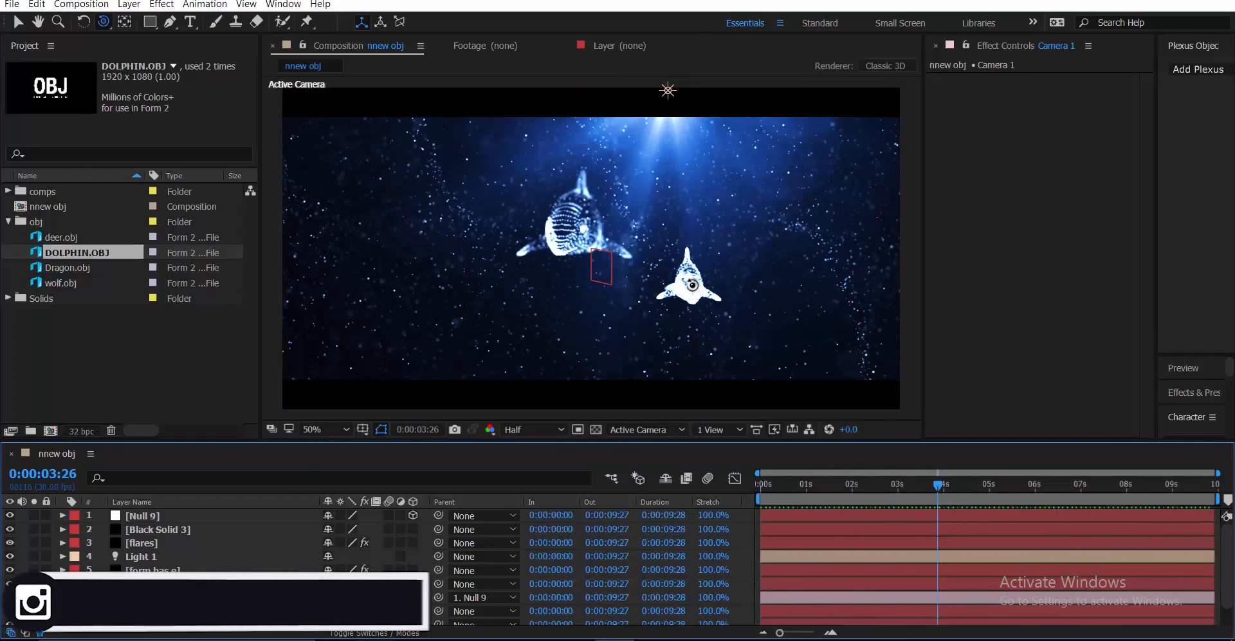
# Step: Set the Form particle Size of the dolphin 2 layer to 2, reduce it to 1, and save the project
pyautogui.scroll(-1, 450, 559)
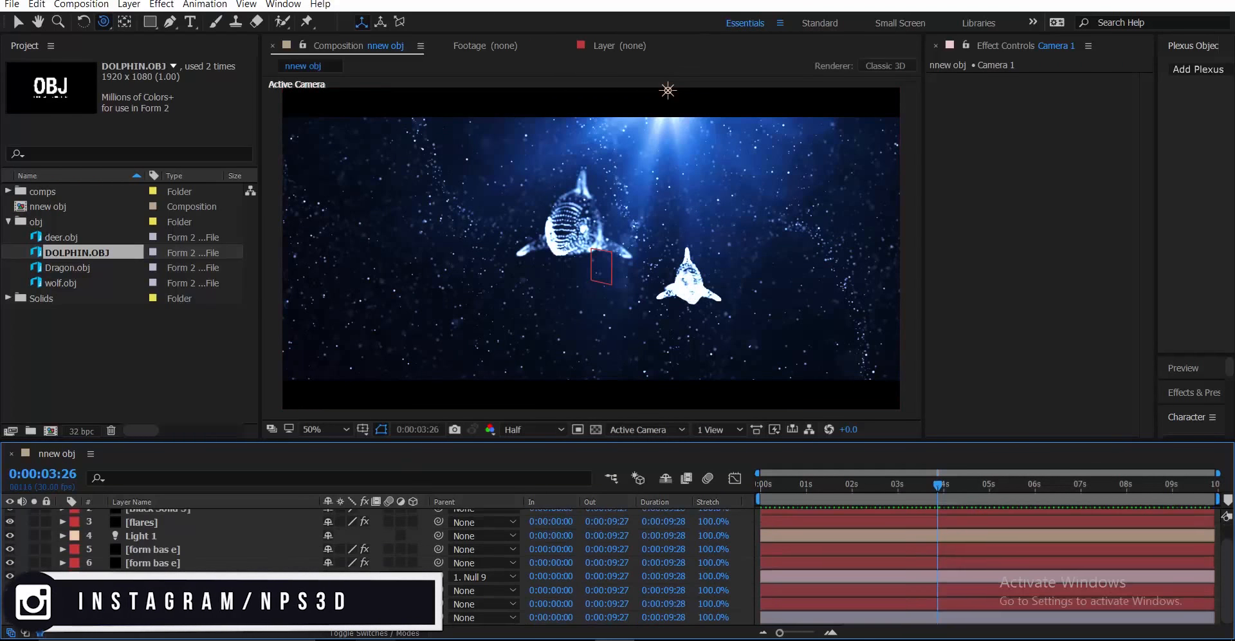
pyautogui.click(169, 591)
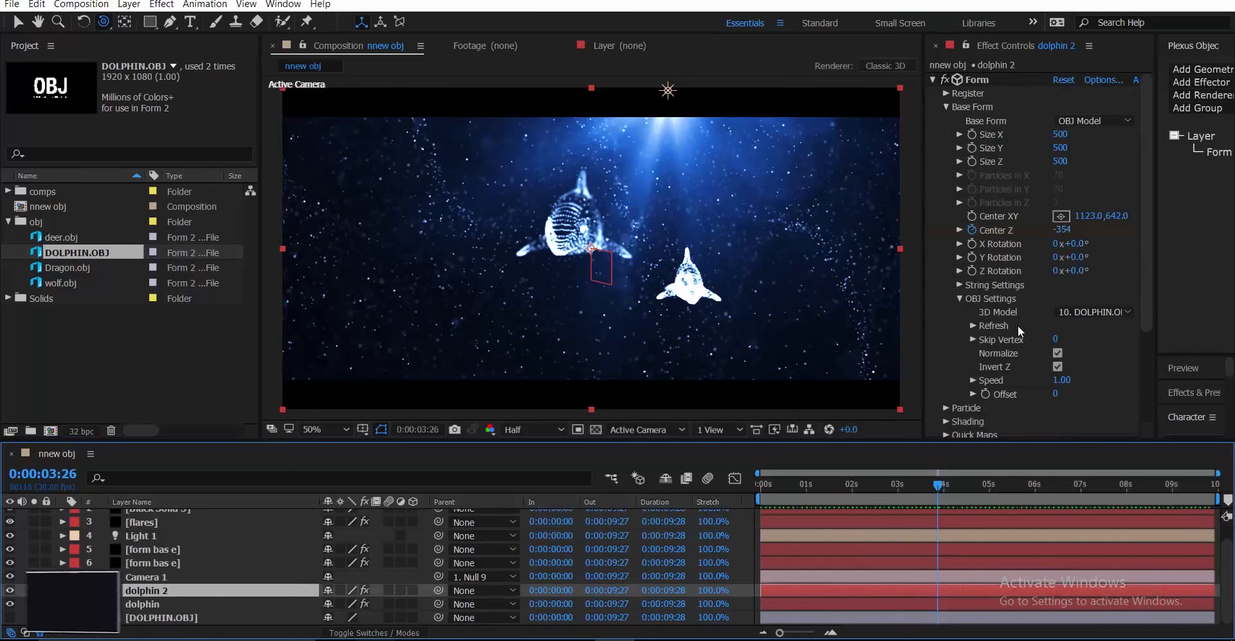
pyautogui.scroll(-3, 1020, 244)
pyautogui.click(943, 300)
pyautogui.scroll(-1, 1002, 322)
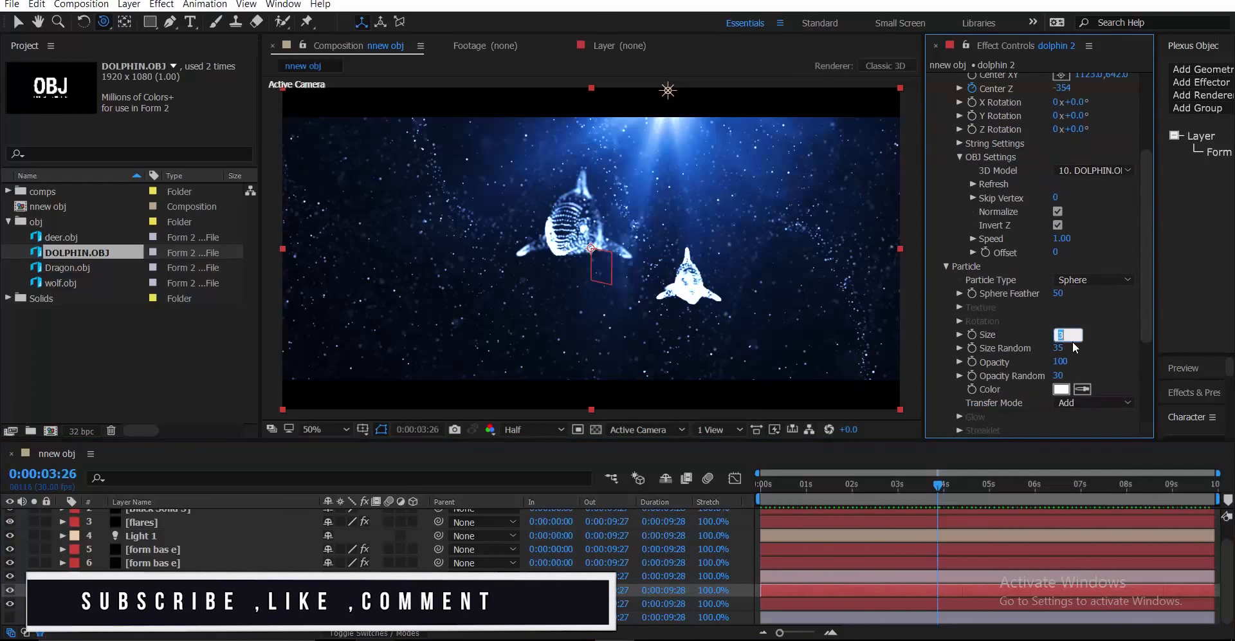
pyautogui.write('2')
pyautogui.press('Return')
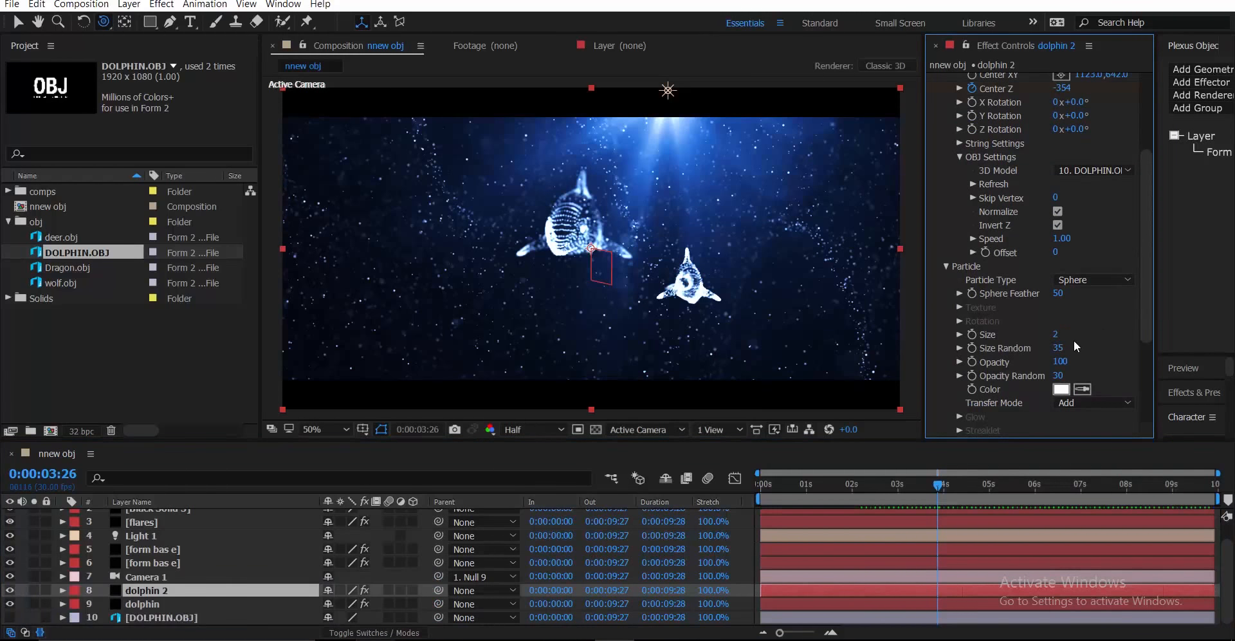
pyautogui.click(1057, 334)
pyautogui.write('1')
pyautogui.press('Return')
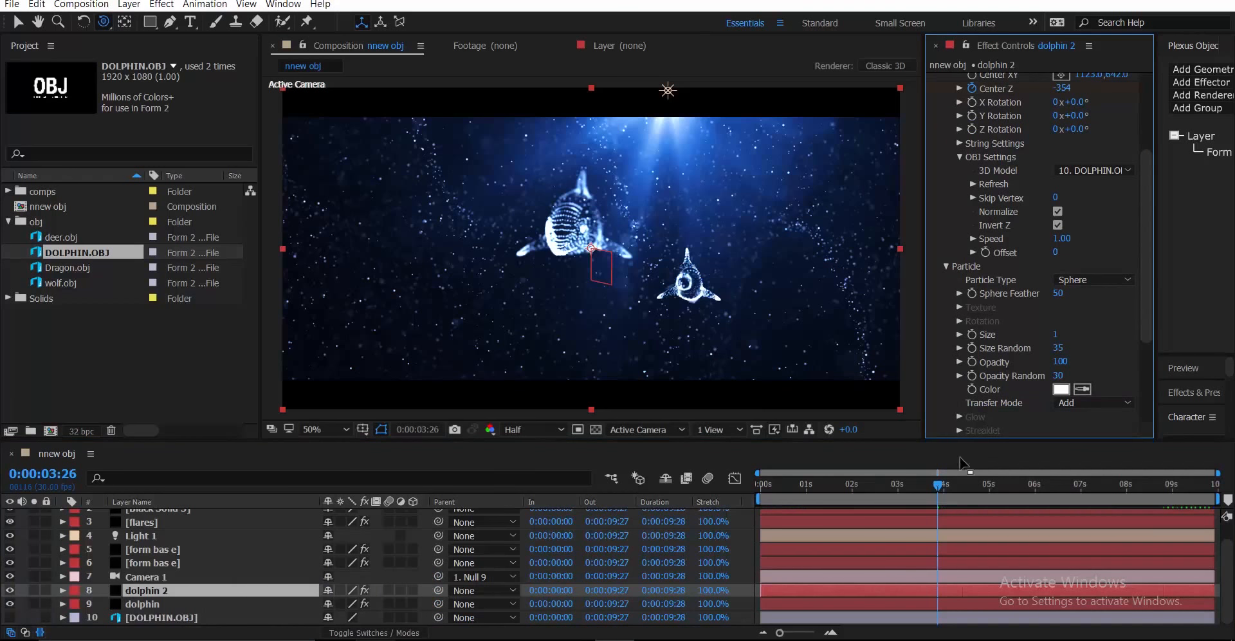
pyautogui.moveTo(1037, 491); pyautogui.dragTo(1116, 483)
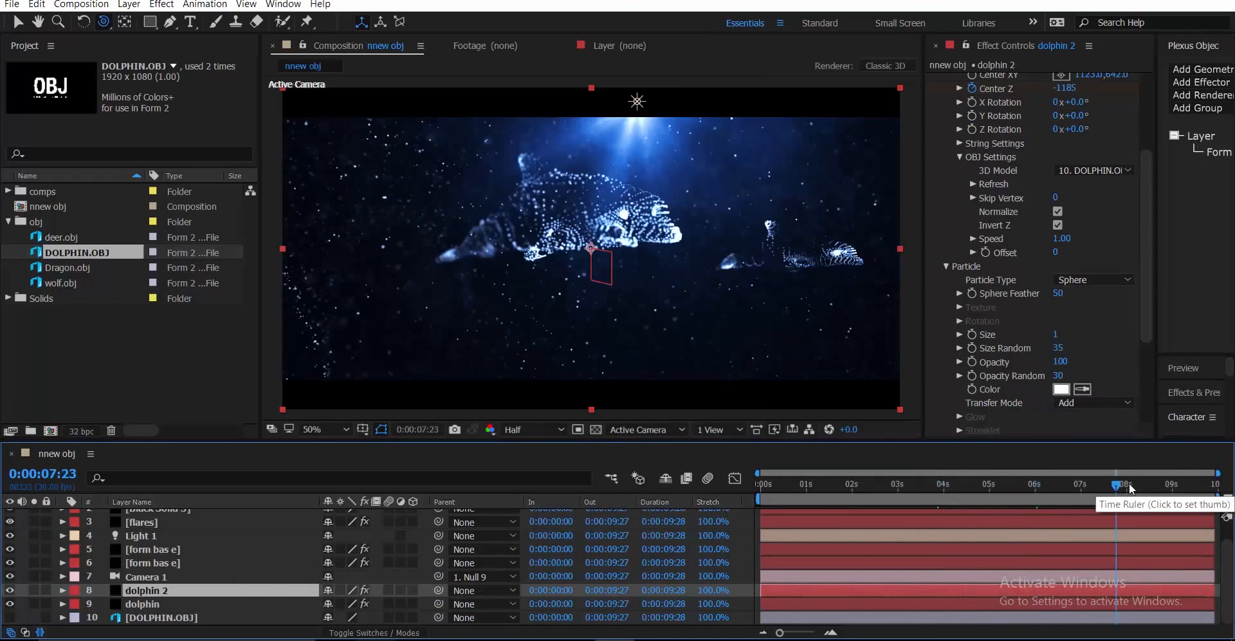
pyautogui.hotkey('ctrl', 's')
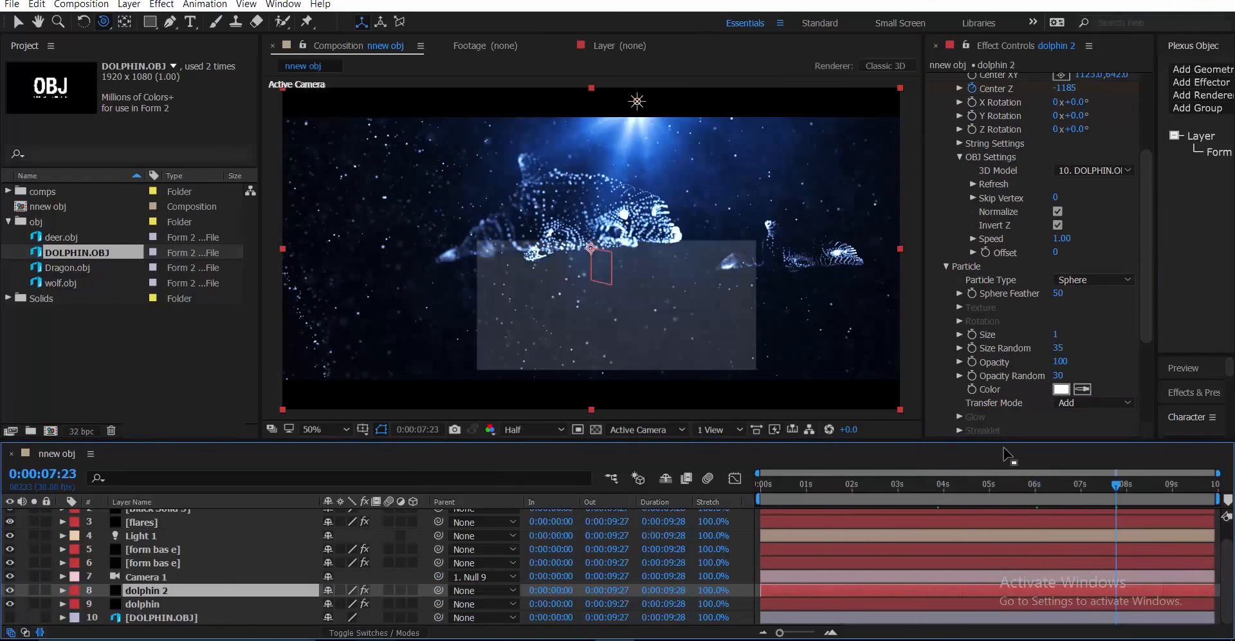
# Step: Apply a Glow effect to the dolphin 2 layer and set its Glow Radius to 303
pyautogui.scroll(3, 970, 194)
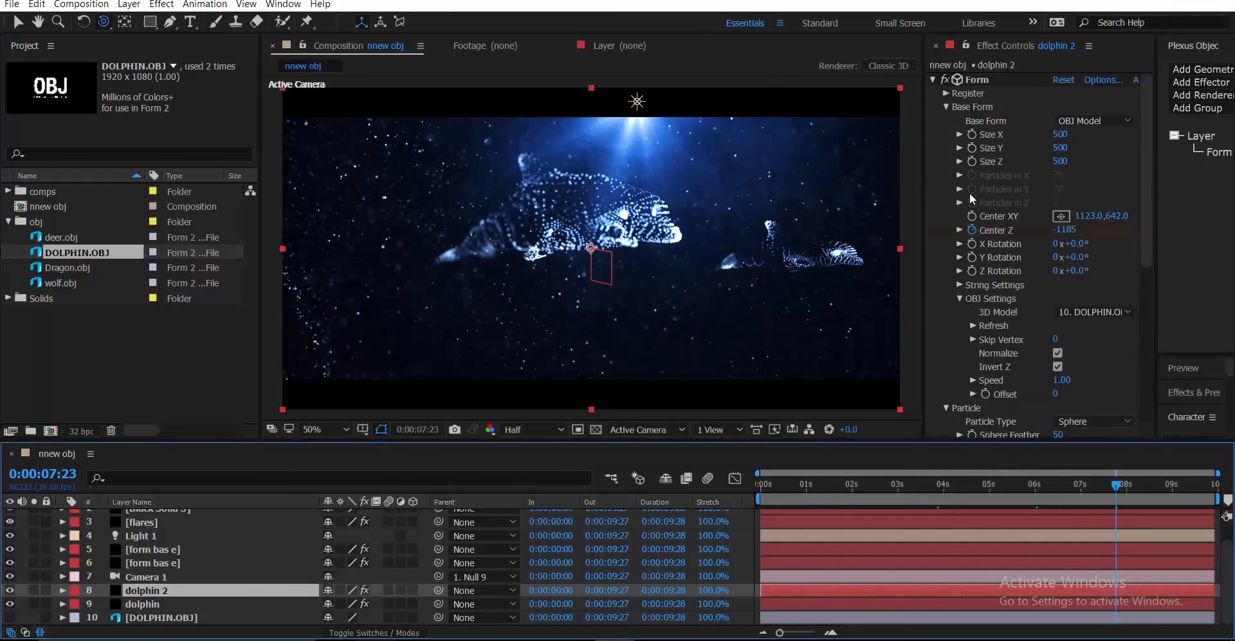
pyautogui.click(932, 81)
pyautogui.hotkey('ctrl', 'space')
pyautogui.write('g')
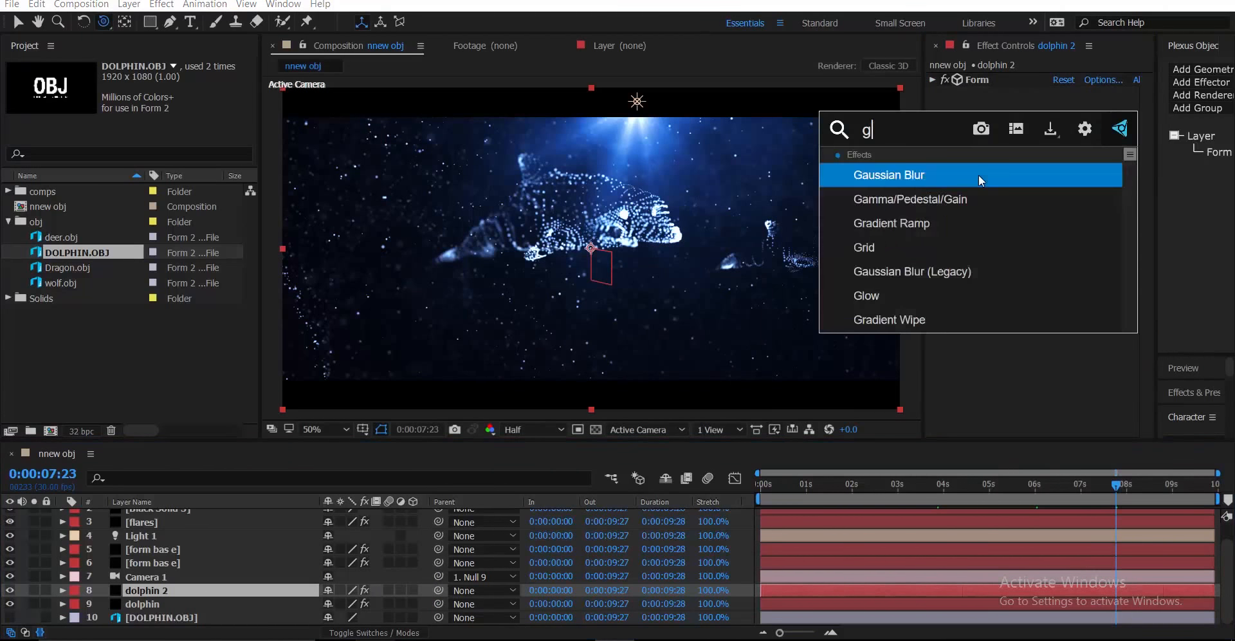
pyautogui.write('low')
pyautogui.press('Return')
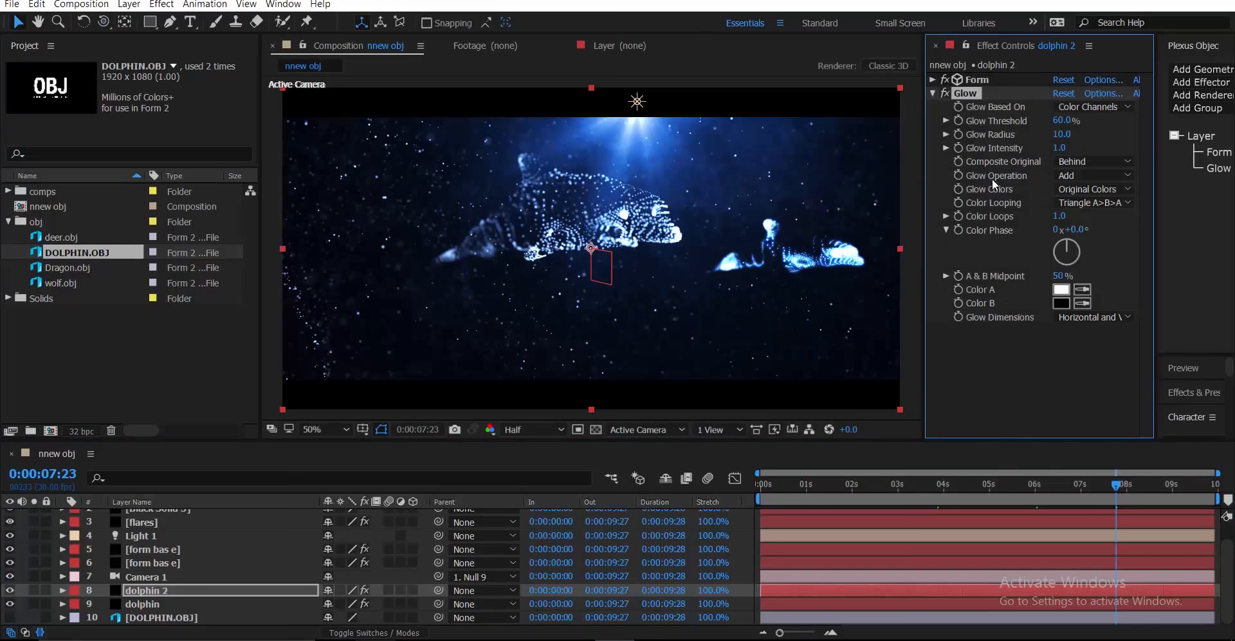
pyautogui.moveTo(1061, 134); pyautogui.dragTo(1079, 143)
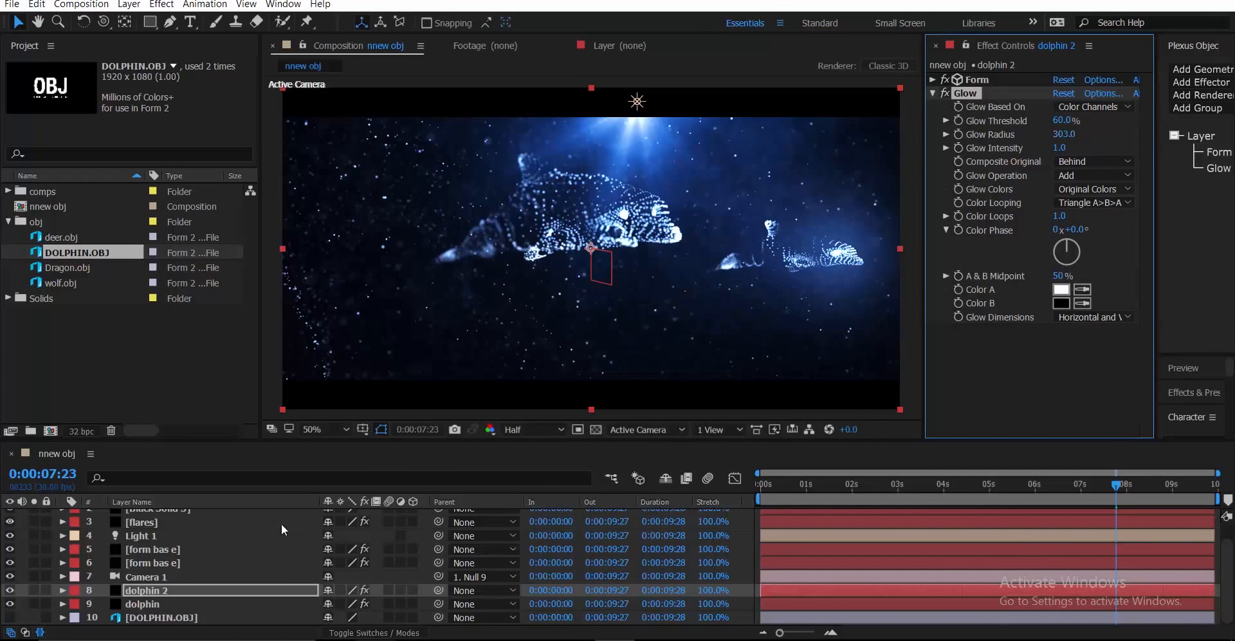
# Step: Apply a Glow effect to the dolphin layer
pyautogui.click(166, 598)
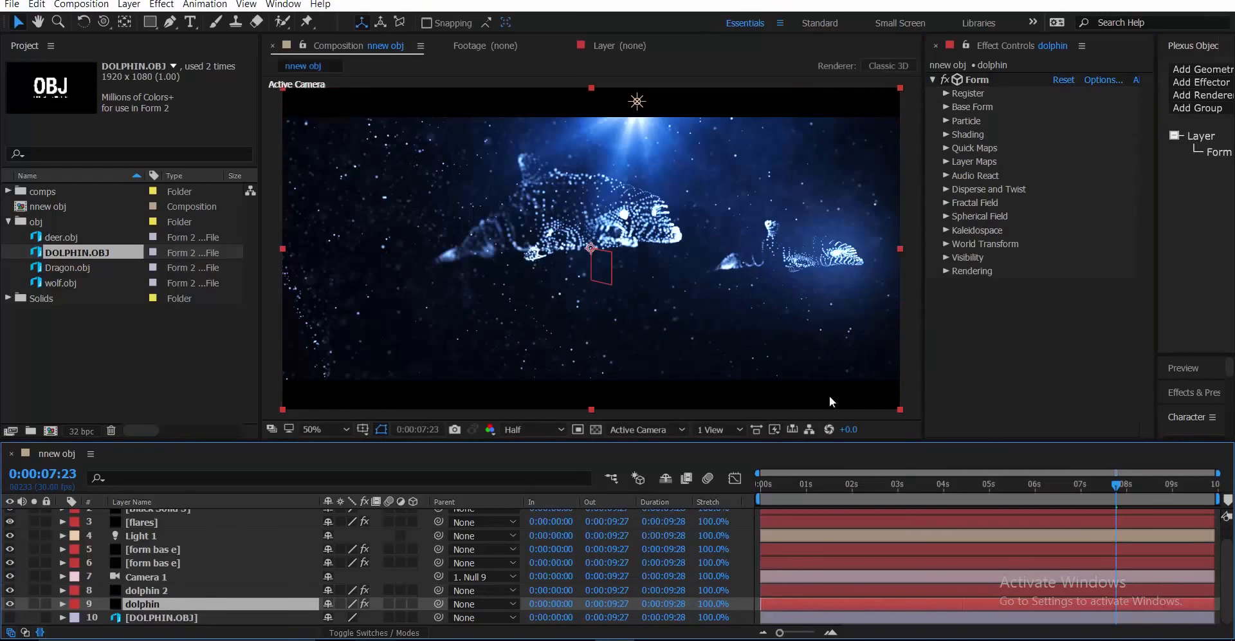
pyautogui.hotkey('ctrl', 'space')
pyautogui.write('gloqw')
pyautogui.press('BackSpace')
pyautogui.press('BackSpace')
pyautogui.press('Return')
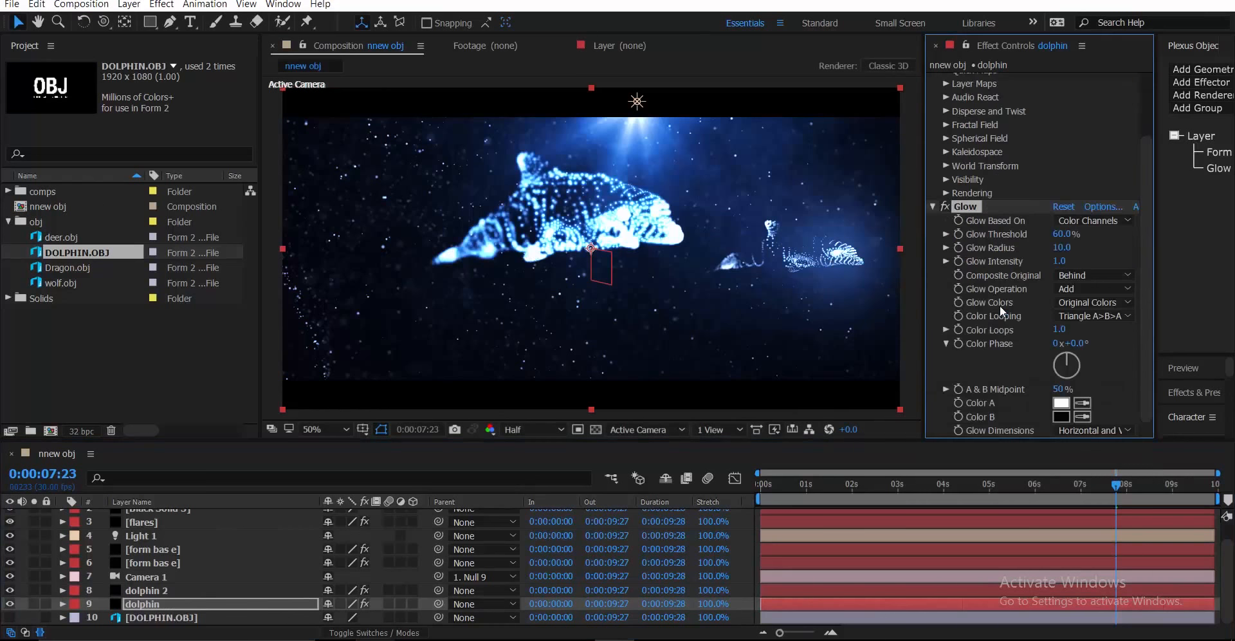
# Step: Set the dolphin layer's Glow Radius to 547 and Glow Intensity to 0.5, and check the look at earlier frames
pyautogui.moveTo(1082, 244); pyautogui.dragTo(1232, 219)
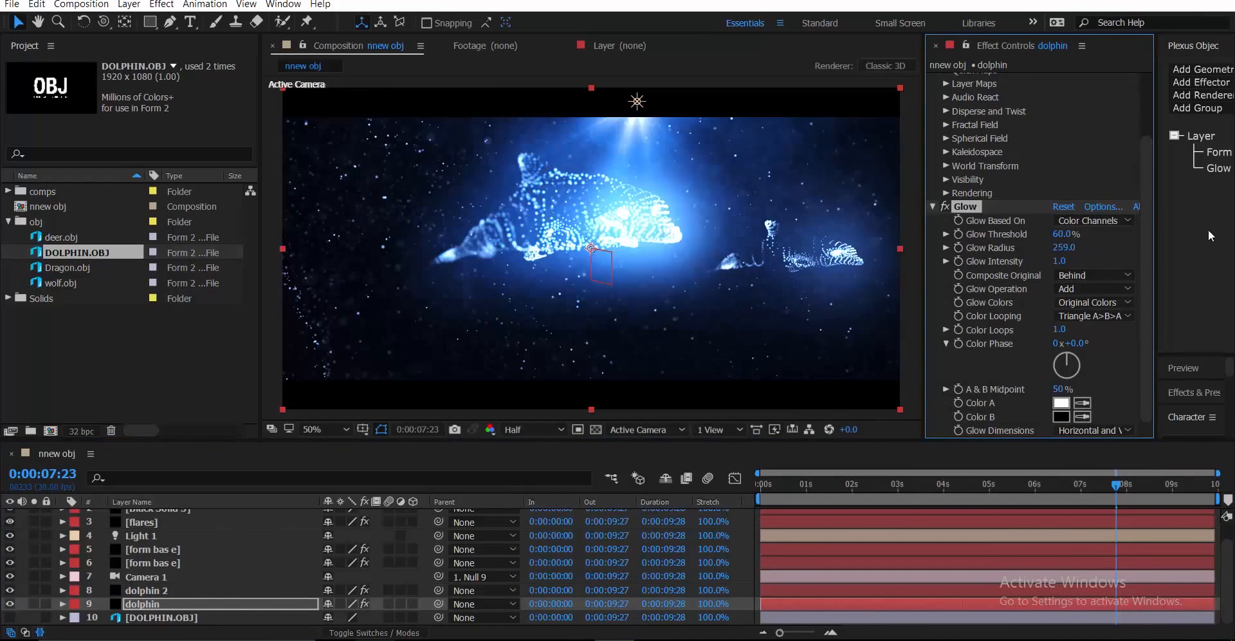
pyautogui.moveTo(1064, 247); pyautogui.dragTo(1122, 247)
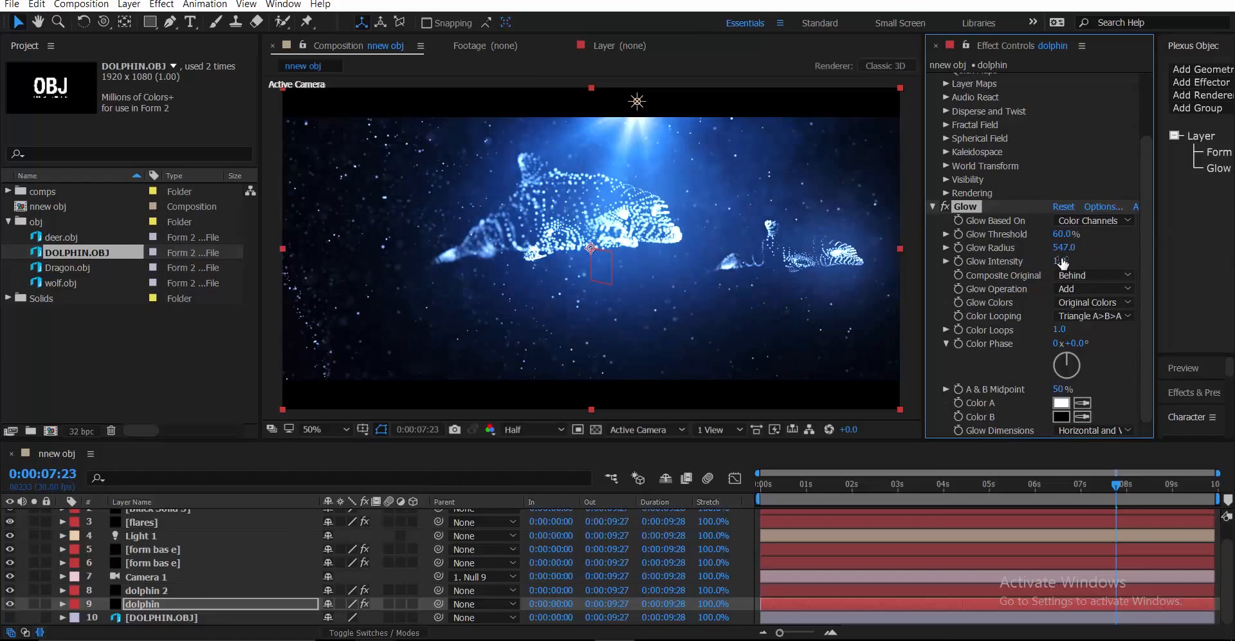
pyautogui.click(1059, 261)
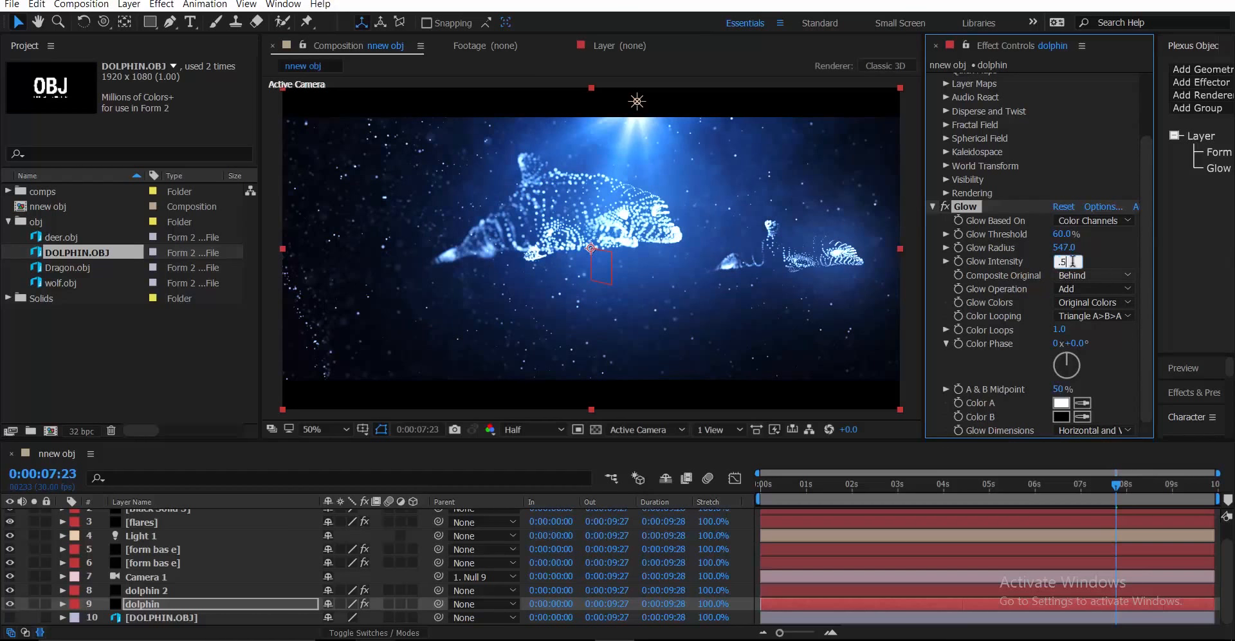
pyautogui.click(1110, 256)
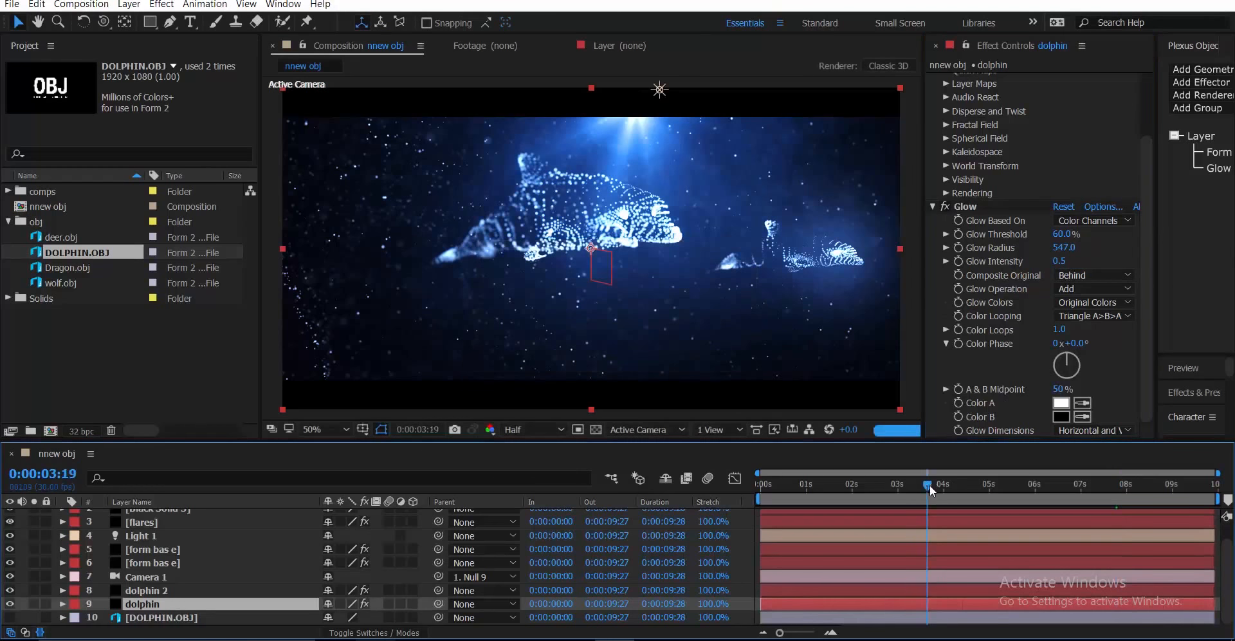
pyautogui.click(859, 488)
pyautogui.press('Home')
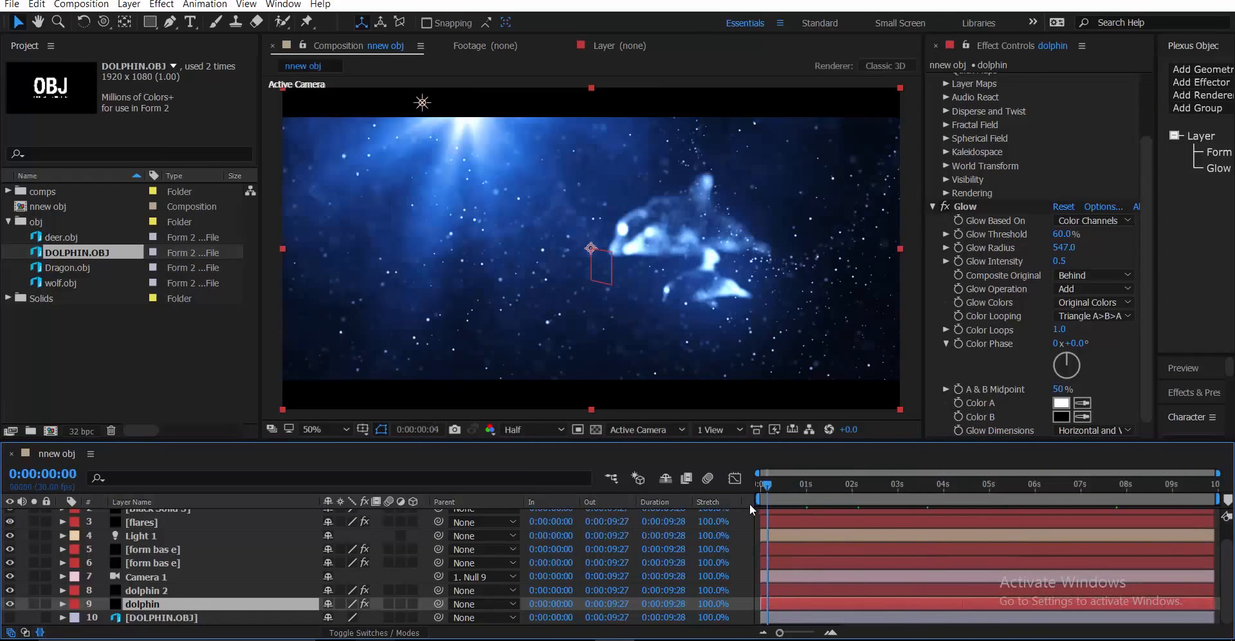
# Step: Create a new adjustment layer and place it between Null 9 and Black Solid 3
pyautogui.press('`')
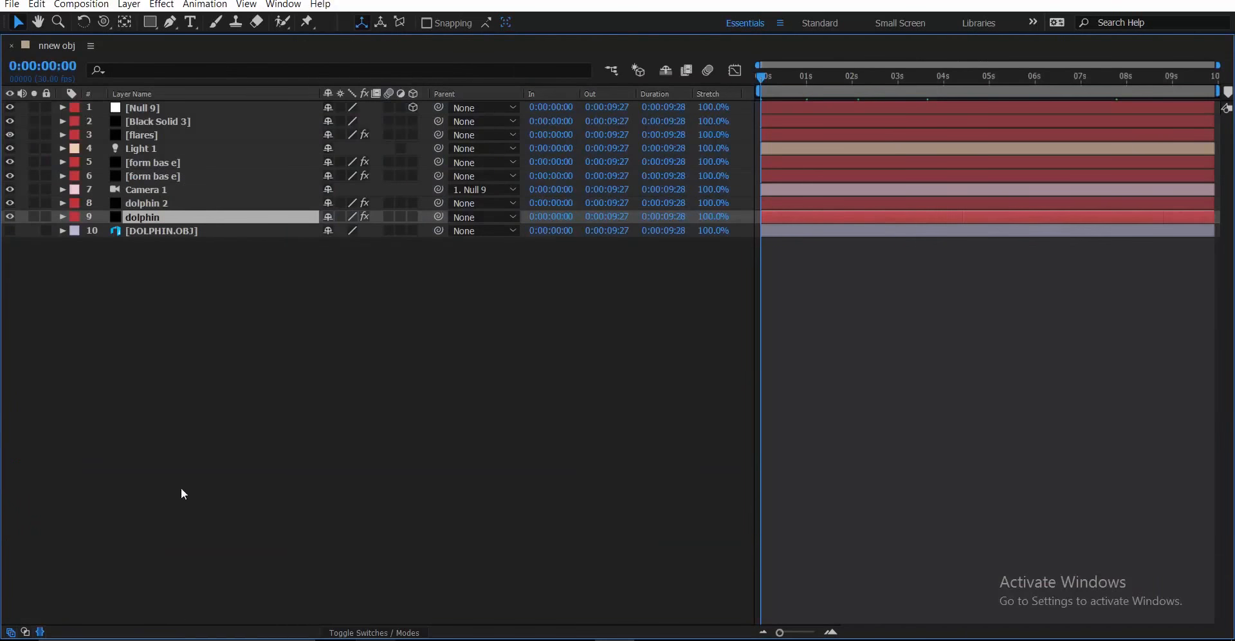
pyautogui.rightClick(181, 493)
pyautogui.moveTo(200, 487)
pyautogui.click(442, 599)
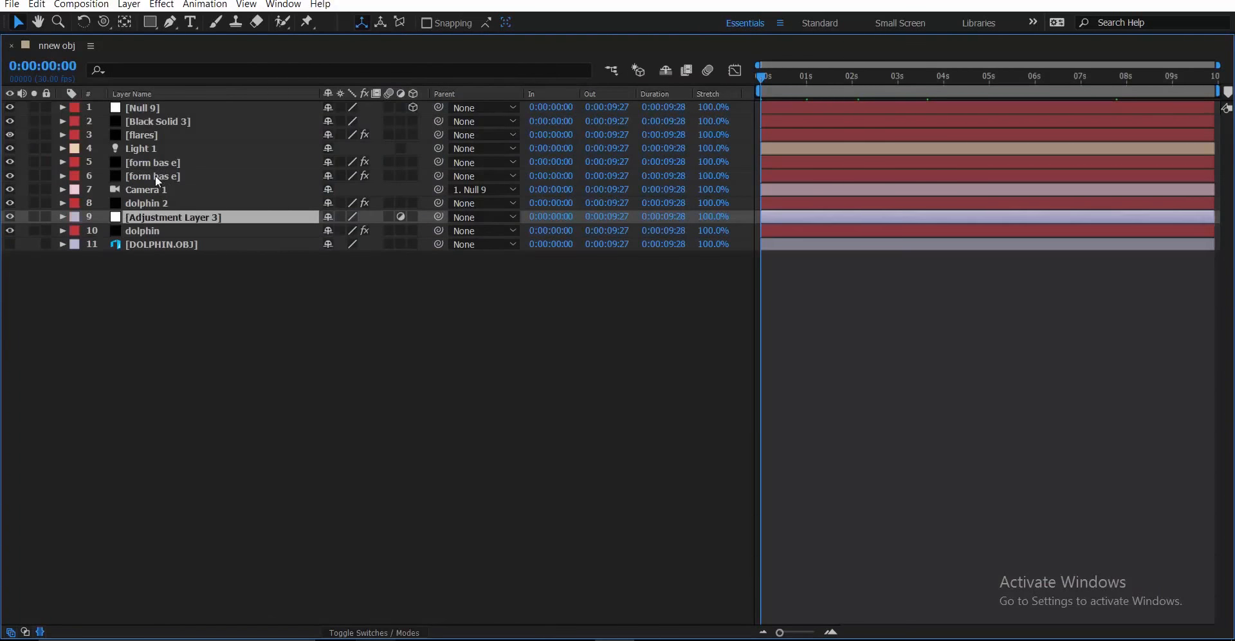
pyautogui.moveTo(162, 218); pyautogui.dragTo(266, 126)
pyautogui.press('`')
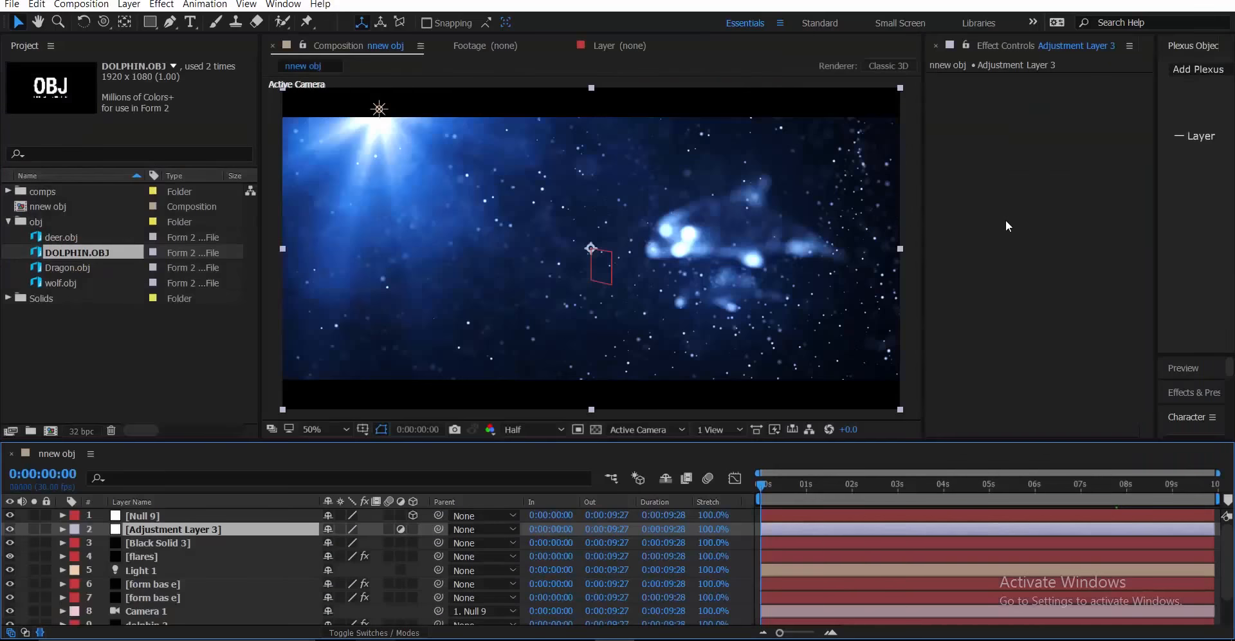
# Step: Move Adjustment Layer 3 below Black Solid 3 in the layer stack and rename the black solid as slide
pyautogui.click(153, 542)
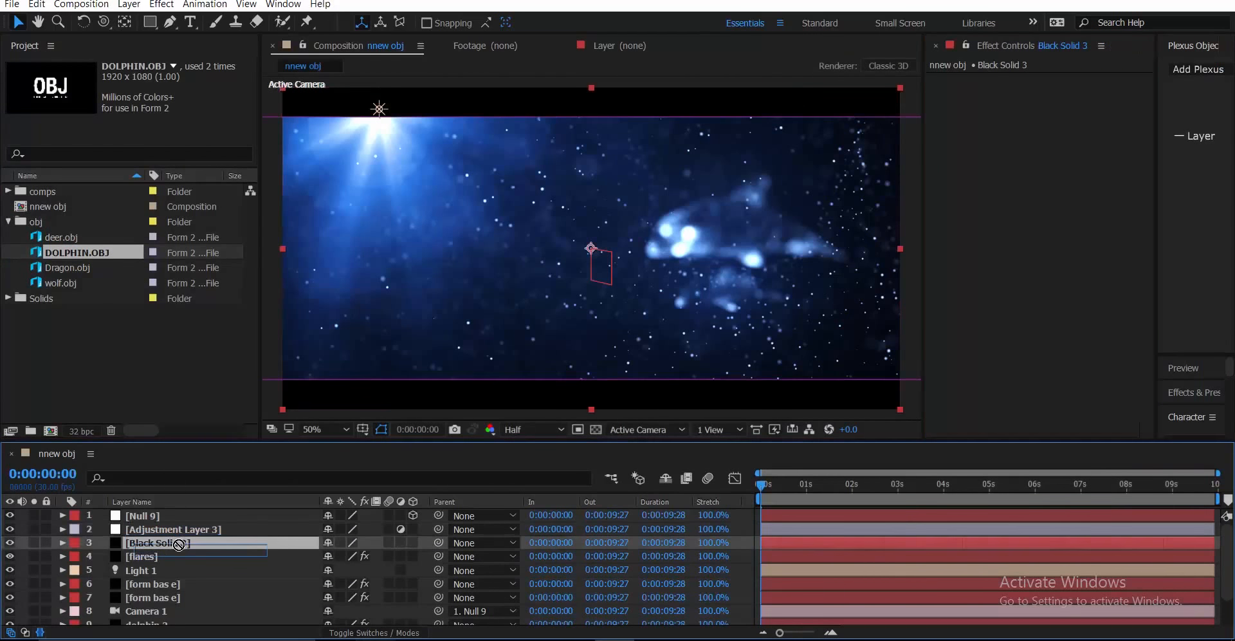
pyautogui.click(179, 530)
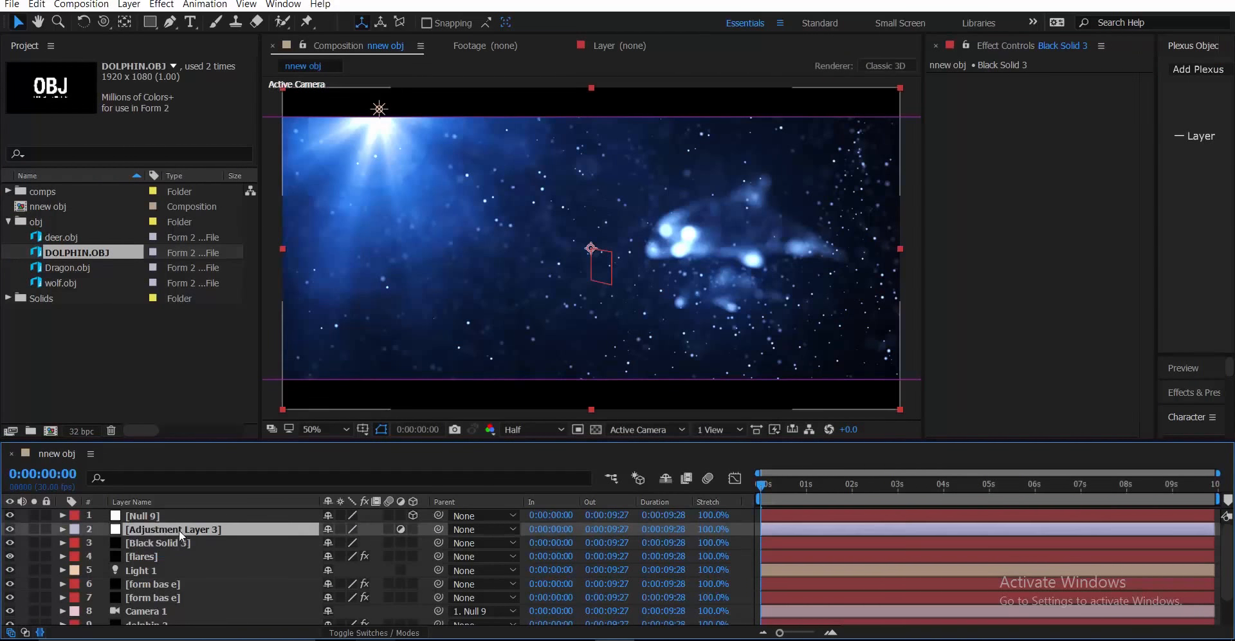
pyautogui.moveTo(156, 530); pyautogui.dragTo(196, 543)
pyautogui.click(176, 534)
pyautogui.press('Return')
pyautogui.write('slide')
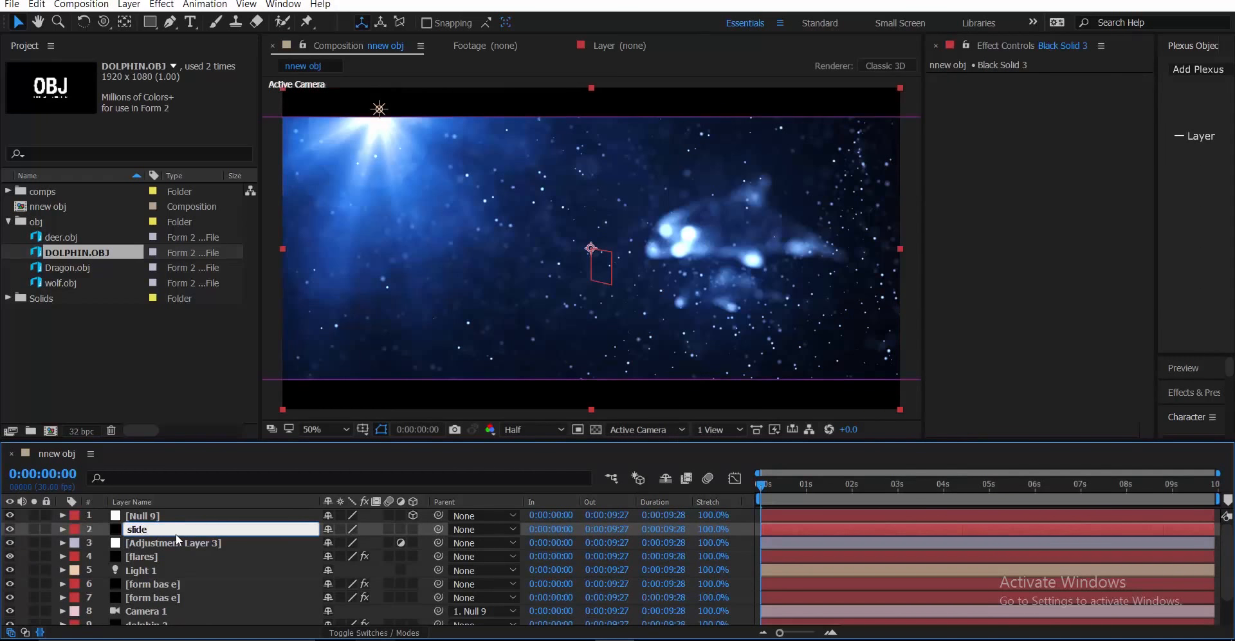
pyautogui.press('Return')
# Step: Apply a Curves effect to Adjustment Layer 3 and shape its RGB curve into a contrast-boosting S-curve
pyautogui.click(186, 540)
pyautogui.hotkey('ctrl', 'space')
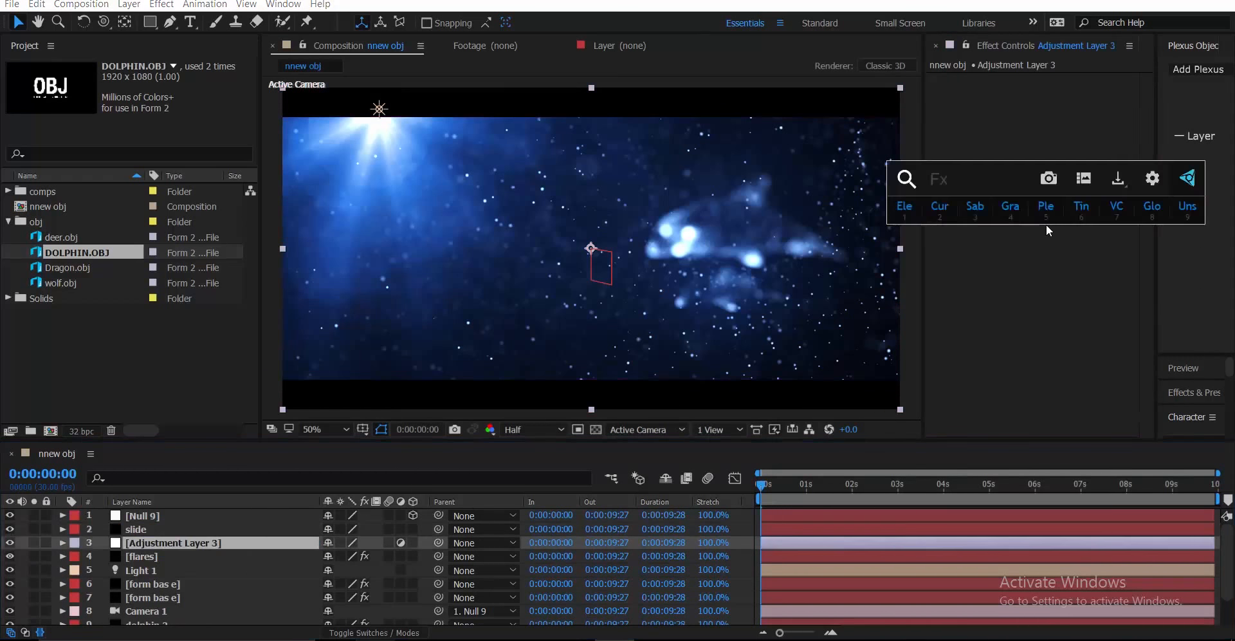
pyautogui.write('cu')
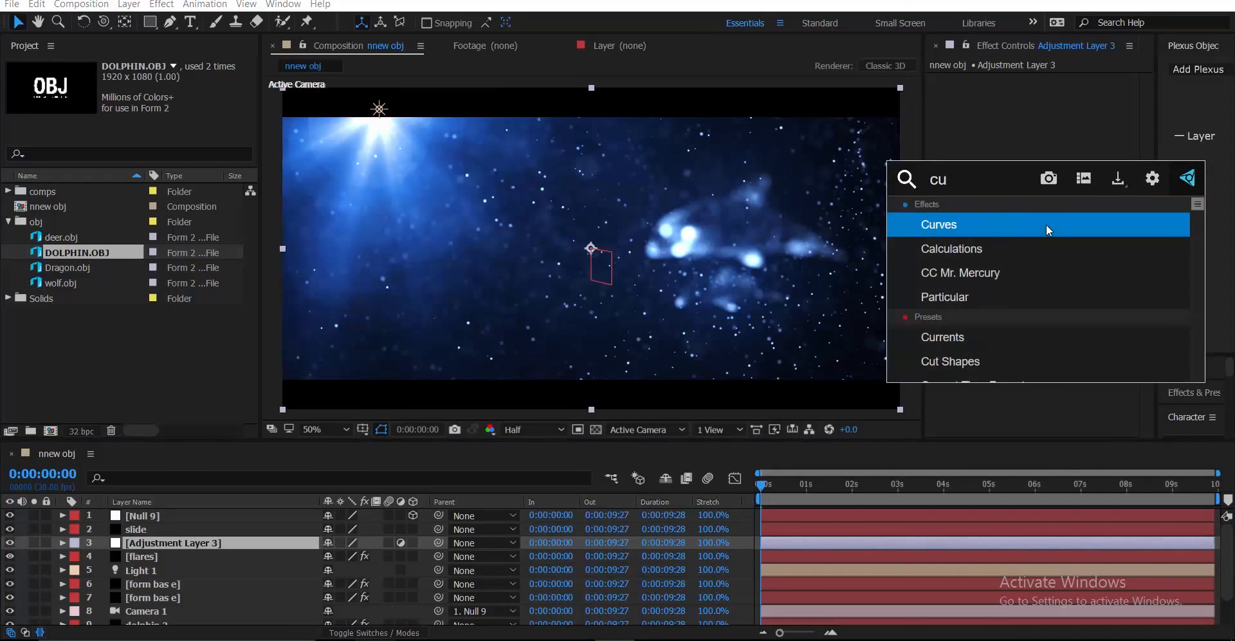
pyautogui.press('Return')
pyautogui.moveTo(1014, 295); pyautogui.dragTo(1078, 214)
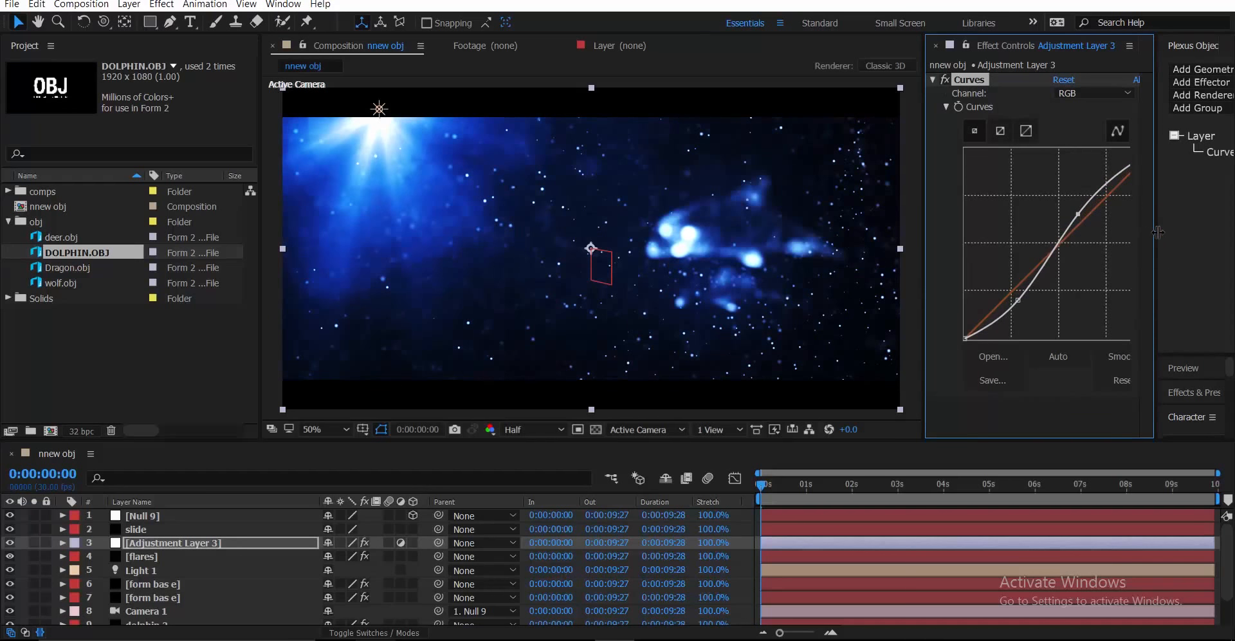
# Step: Grade the Curves channels by lowering the red highlights, raising the green highlights and lifting the blue shadows
pyautogui.moveTo(1157, 231); pyautogui.dragTo(1210, 235)
pyautogui.click(1130, 93)
pyautogui.click(1094, 108)
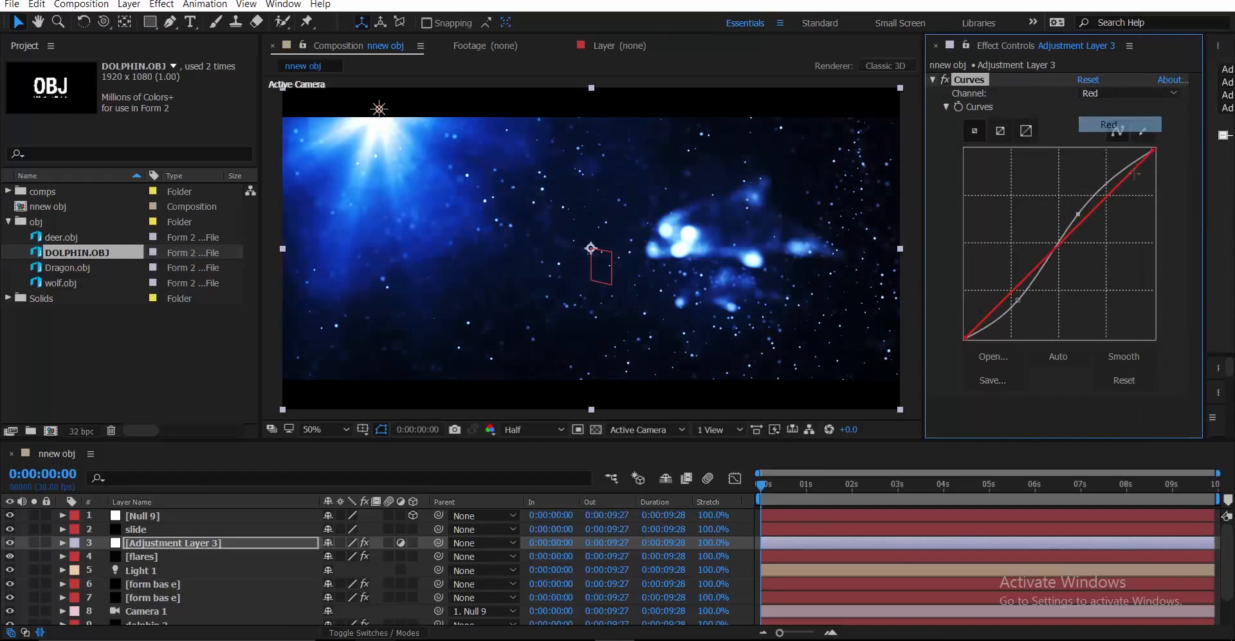
pyautogui.moveTo(1111, 185)
pyautogui.mouseDown()
pyautogui.moveTo(1114, 204)
pyautogui.moveTo(1108, 187)
pyautogui.mouseUp()
pyautogui.click(1119, 94)
pyautogui.click(1113, 141)
pyautogui.click(1094, 95)
pyautogui.click(1101, 156)
pyautogui.moveTo(1127, 176); pyautogui.dragTo(1125, 175)
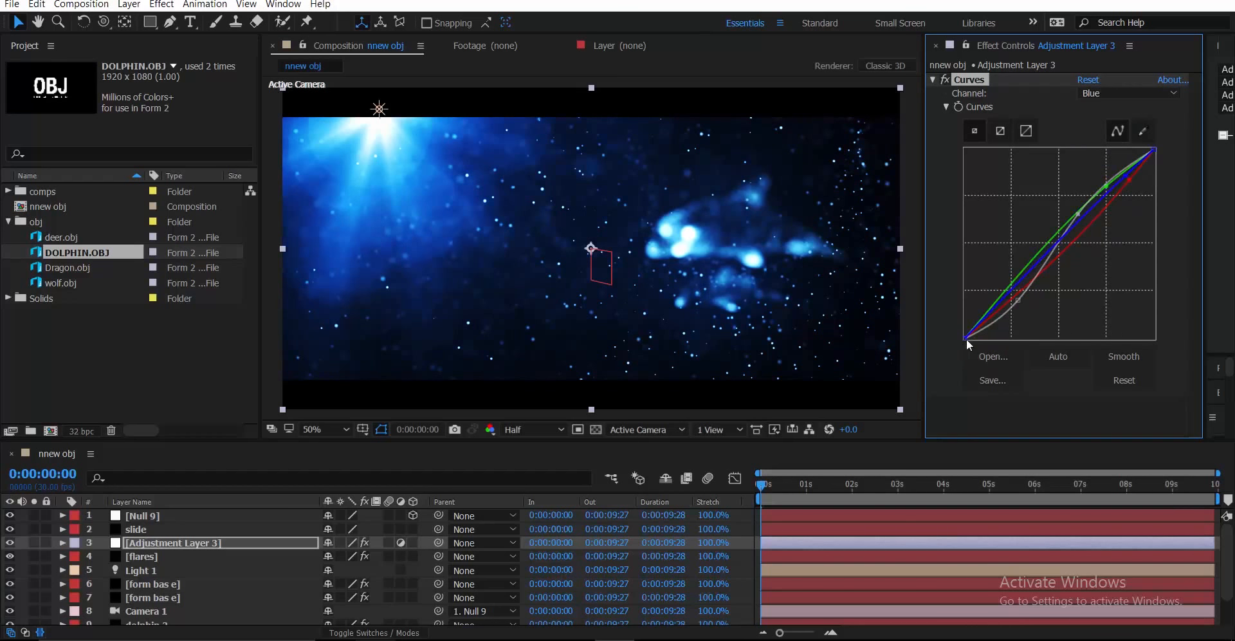
pyautogui.moveTo(959, 327); pyautogui.dragTo(961, 326)
# Step: At 0:00:04:21, set the dolphin 2 layer's Glow Radius to 380
pyautogui.click(906, 484)
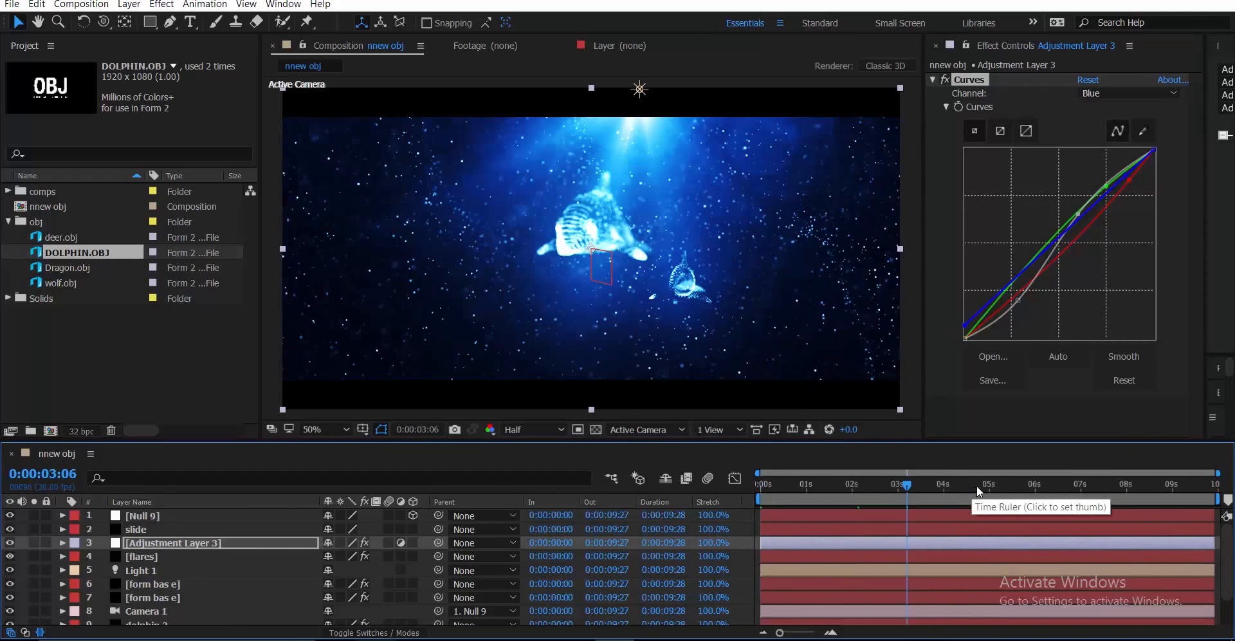
pyautogui.scroll(-2, 168, 603)
pyautogui.click(174, 592)
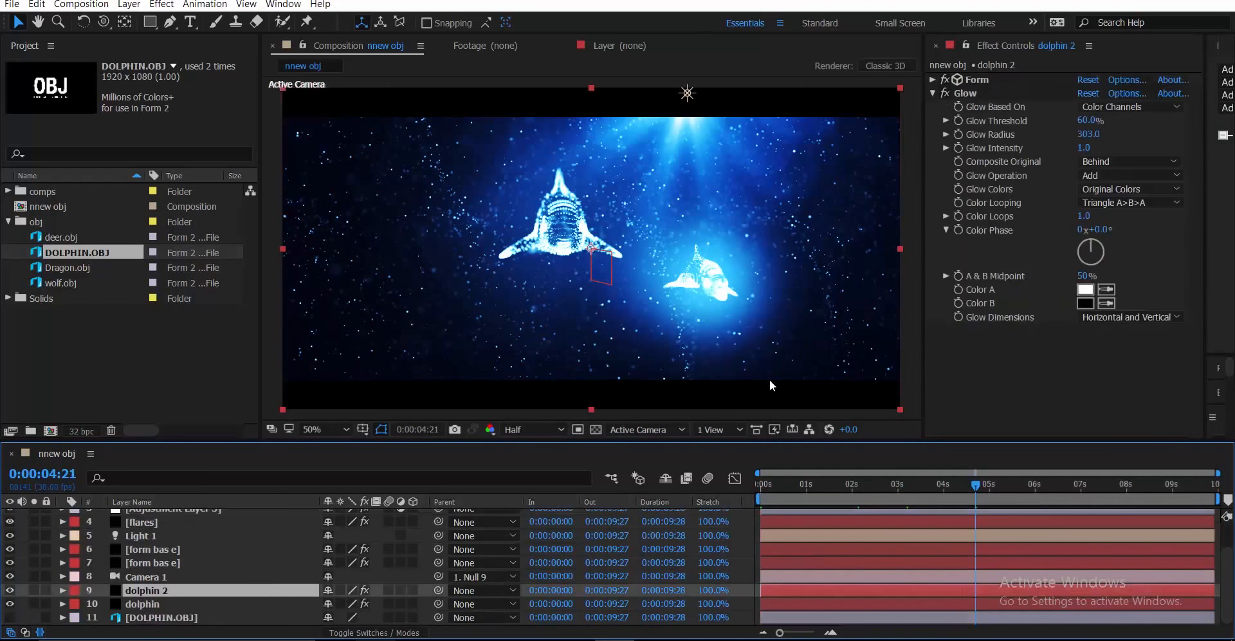
pyautogui.moveTo(1118, 122); pyautogui.dragTo(1142, 123)
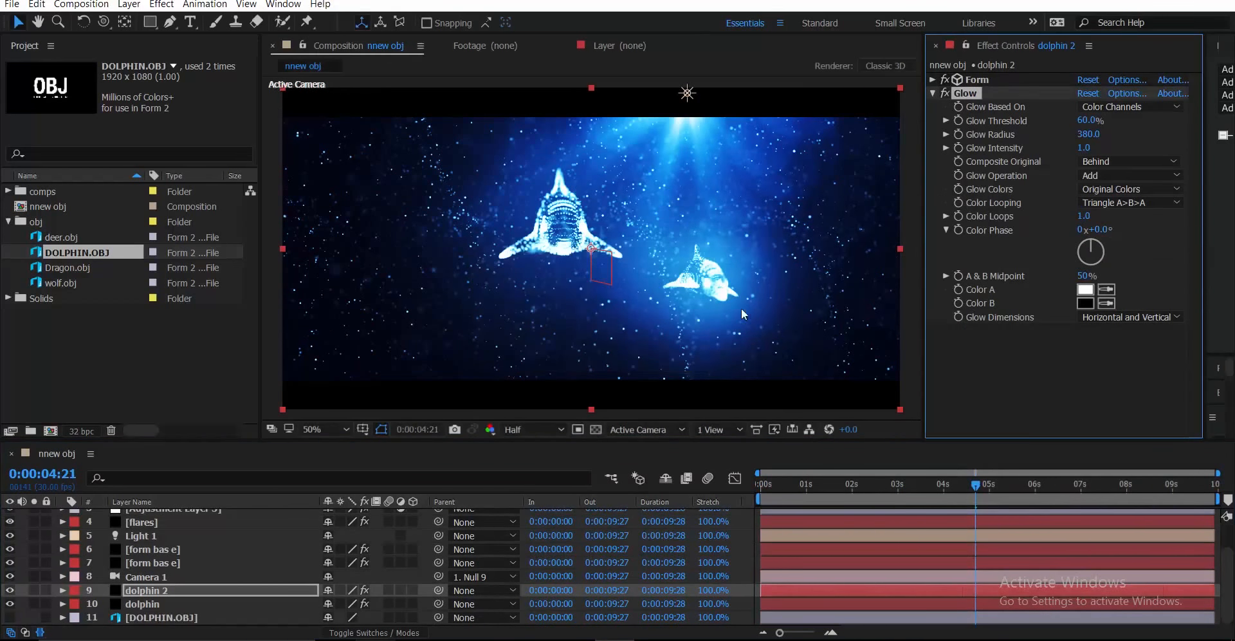
# Step: Duplicate Adjustment Layer 3 and delete the Curves effect from the upper copy
pyautogui.scroll(2, 180, 558)
pyautogui.click(180, 542)
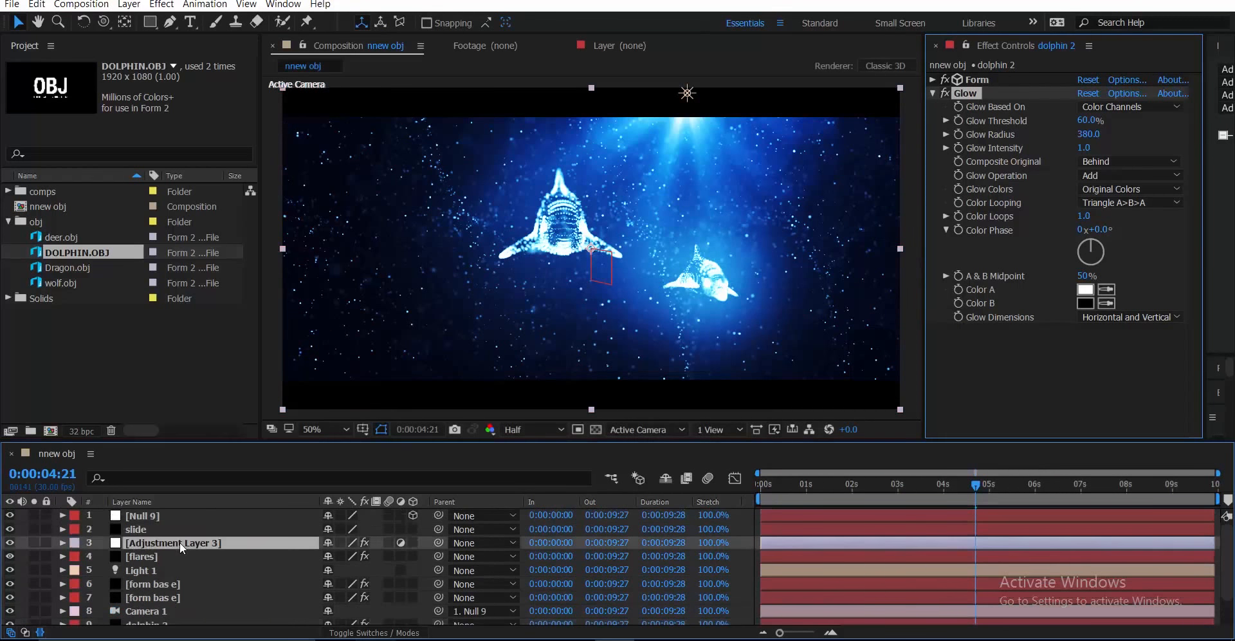
pyautogui.hotkey('ctrl', 'd')
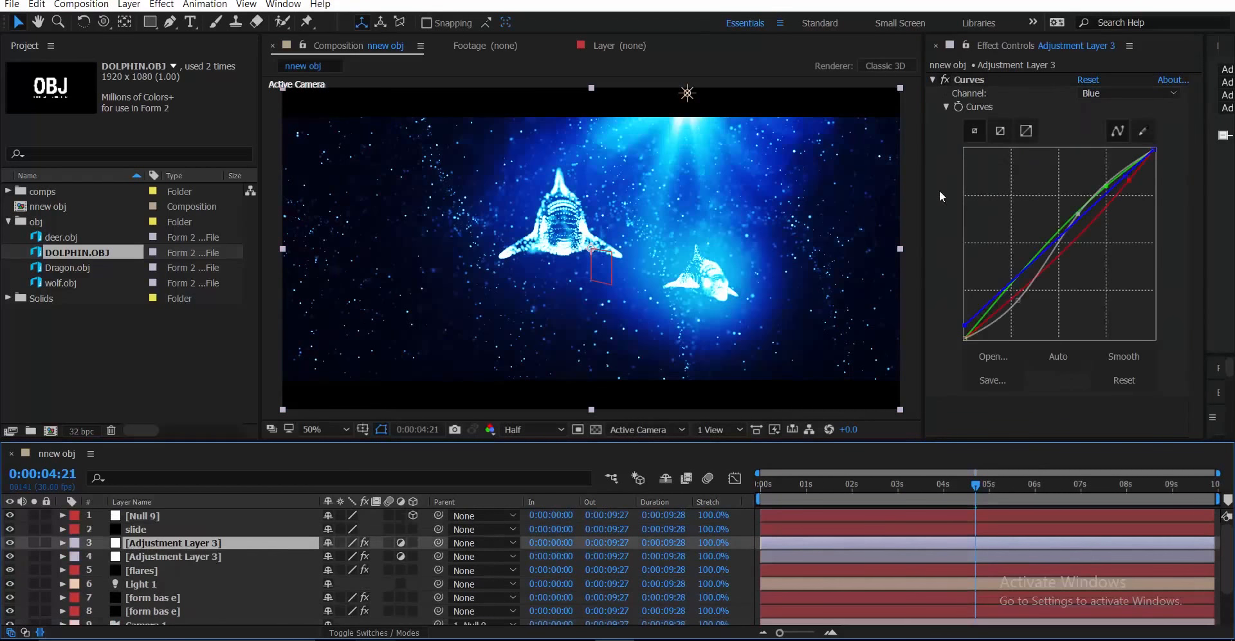
pyautogui.click(987, 79)
pyautogui.press('Delete')
# Step: Apply a Tint effect to the upper Adjustment Layer 3 and set Amount to Tint to 40%
pyautogui.hotkey('ctrl', 'space')
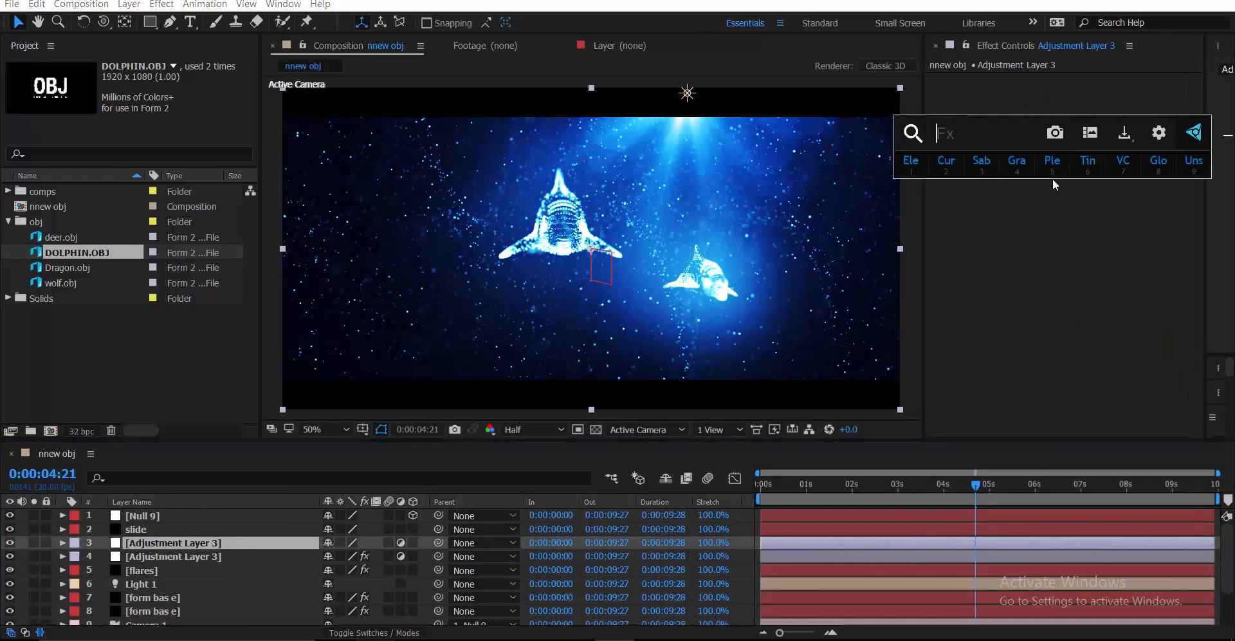
pyautogui.write('tin')
pyautogui.press('Return')
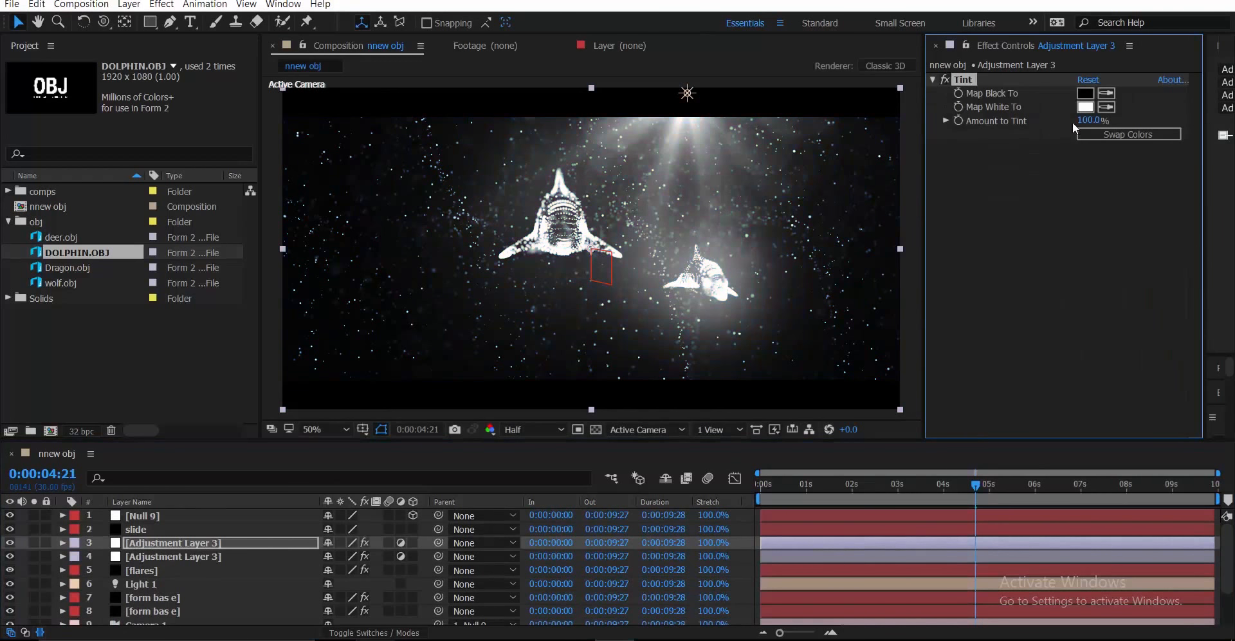
pyautogui.moveTo(1087, 120); pyautogui.dragTo(1047, 135)
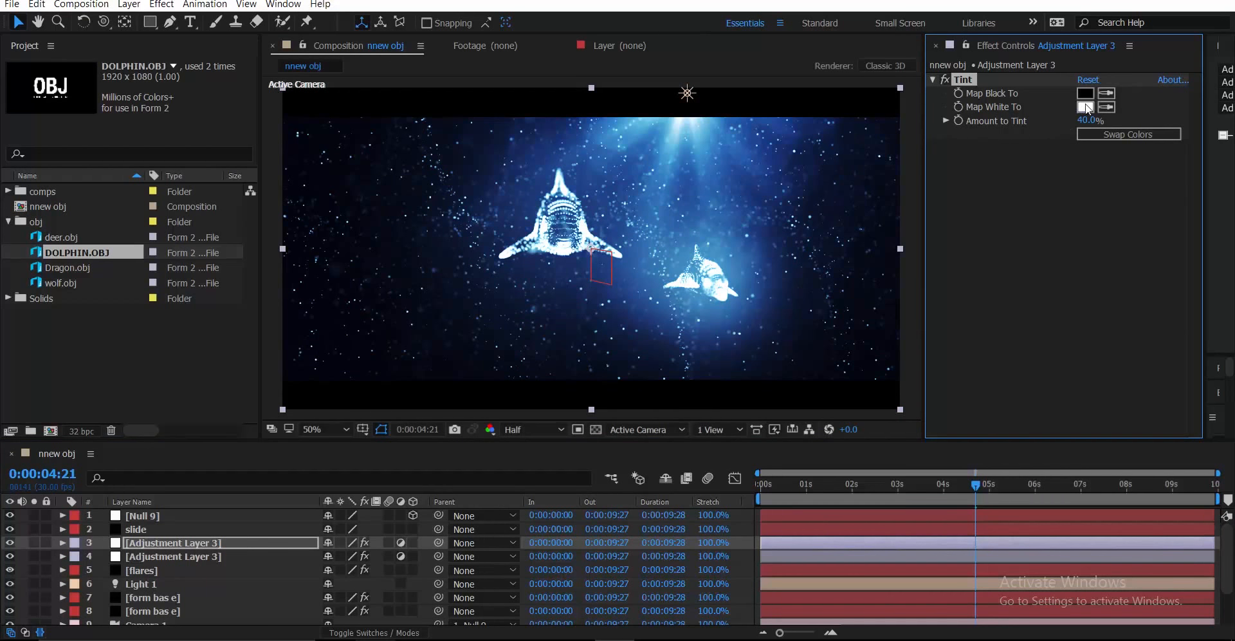
# Step: Set the Tint effect's Map White To color to a light purple
pyautogui.click(1085, 107)
pyautogui.click(1022, 227)
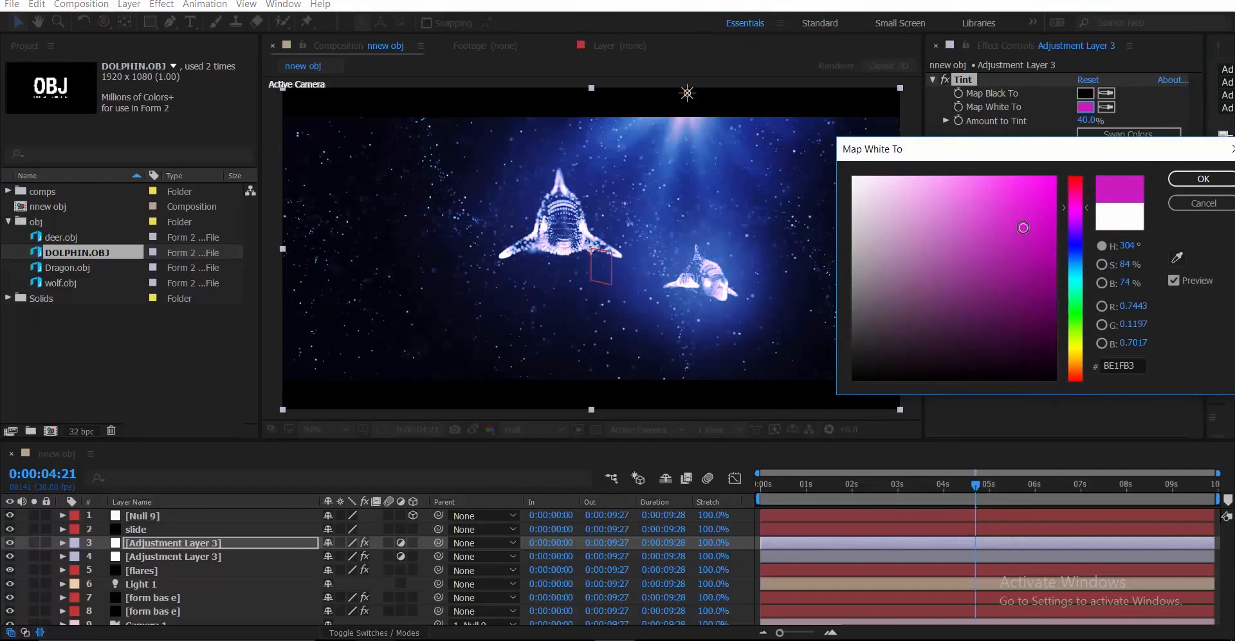
pyautogui.moveTo(913, 203); pyautogui.dragTo(927, 195)
pyautogui.click(1076, 276)
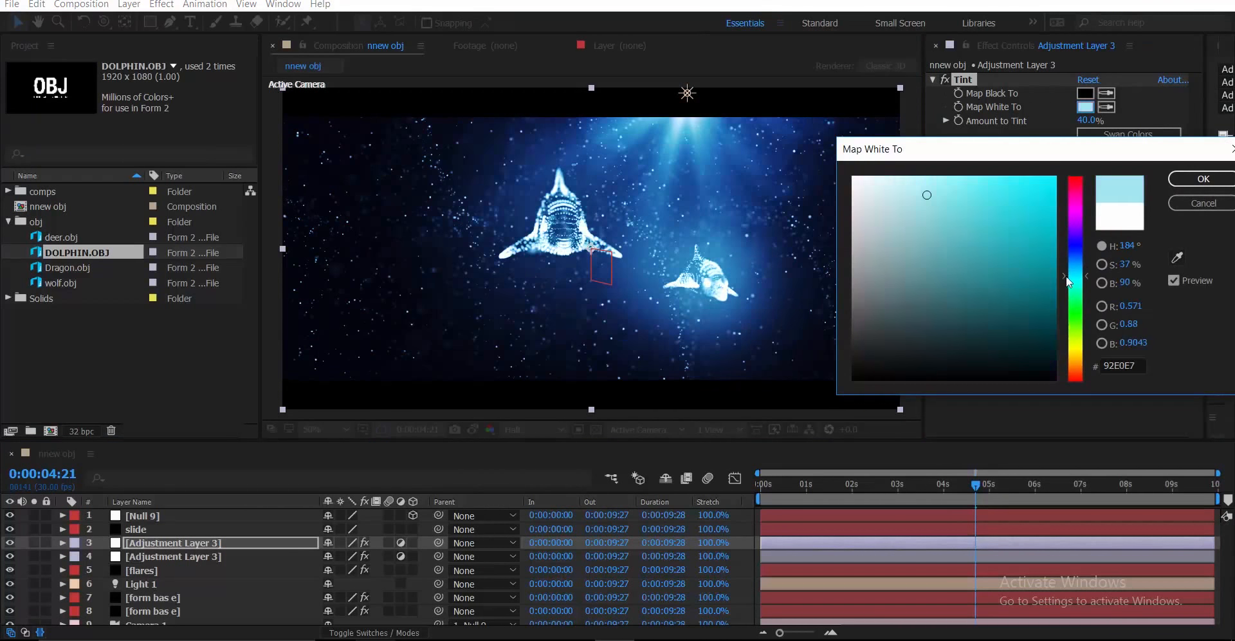
pyautogui.click(941, 189)
pyautogui.moveTo(1071, 230); pyautogui.dragTo(1070, 222)
pyautogui.click(1189, 188)
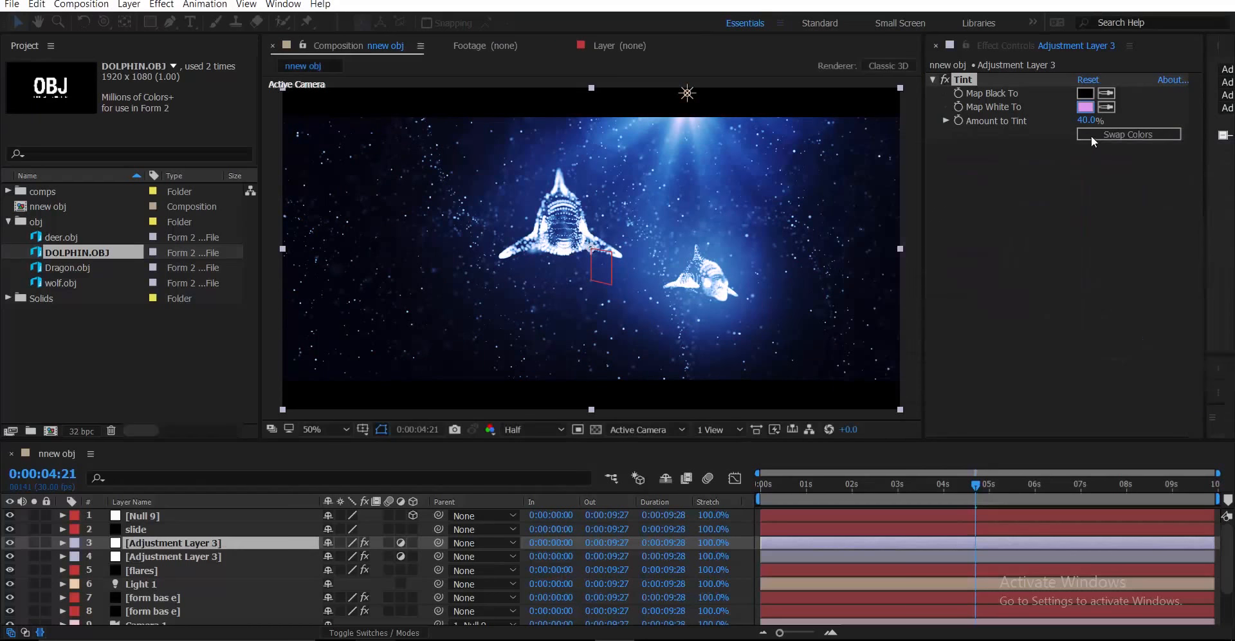
# Step: Set the Tint effect's Map Black To color to a very dark blue and save the project
pyautogui.click(1085, 94)
pyautogui.click(1079, 311)
pyautogui.click(1021, 326)
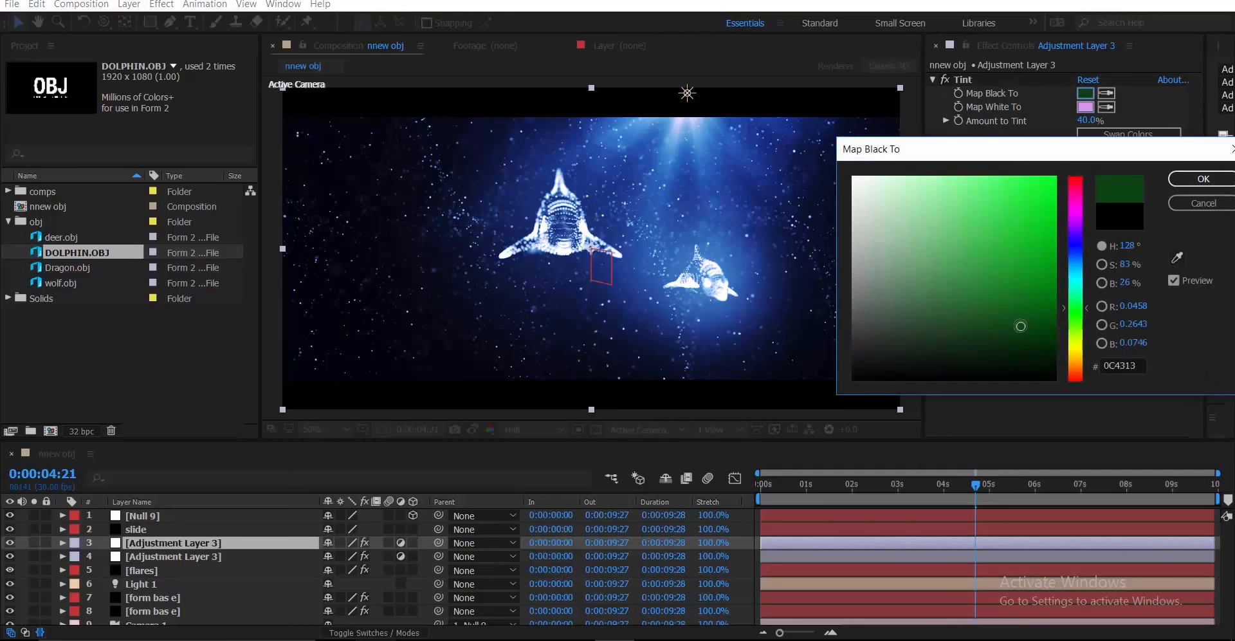
pyautogui.moveTo(1027, 287); pyautogui.dragTo(1000, 261)
pyautogui.moveTo(1076, 276)
pyautogui.mouseDown()
pyautogui.moveTo(1075, 261)
pyautogui.moveTo(1040, 288)
pyautogui.moveTo(1045, 348)
pyautogui.mouseUp()
pyautogui.click(1189, 181)
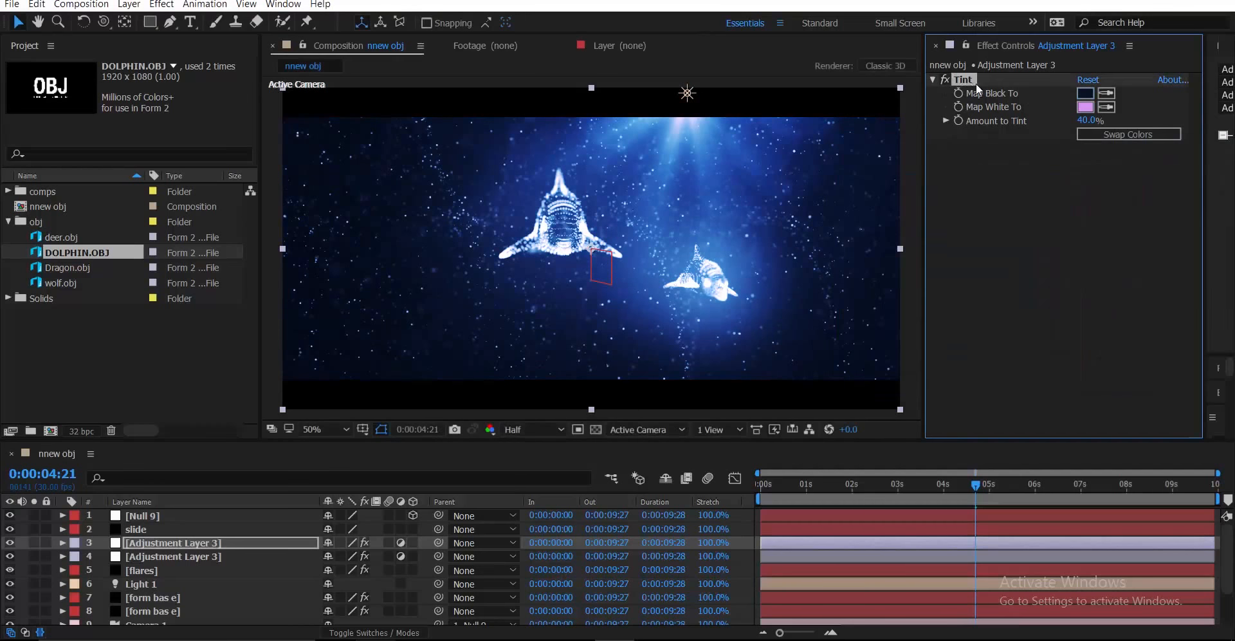
pyautogui.click(965, 178)
pyautogui.hotkey('ctrl', 's')
# Step: Add a Curves effect after Tint, slightly darken the shadows with the midtones kept up, and check the grade at other frames
pyautogui.hotkey('ctrl', 'space')
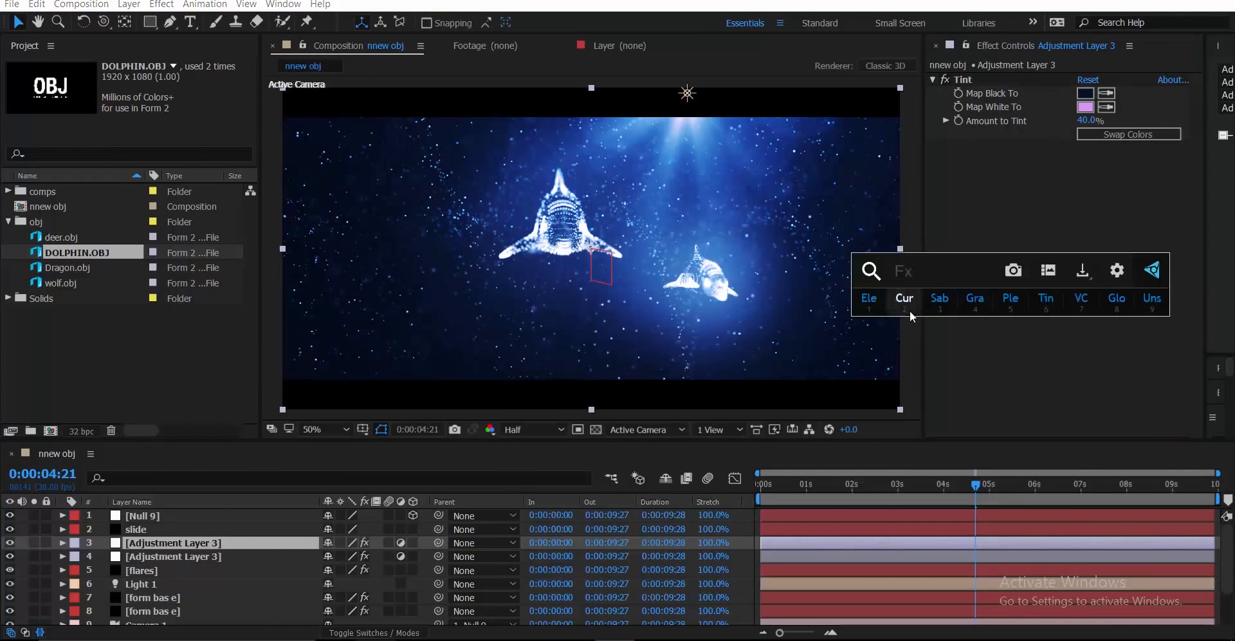
pyautogui.click(904, 296)
pyautogui.moveTo(995, 348); pyautogui.dragTo(990, 360)
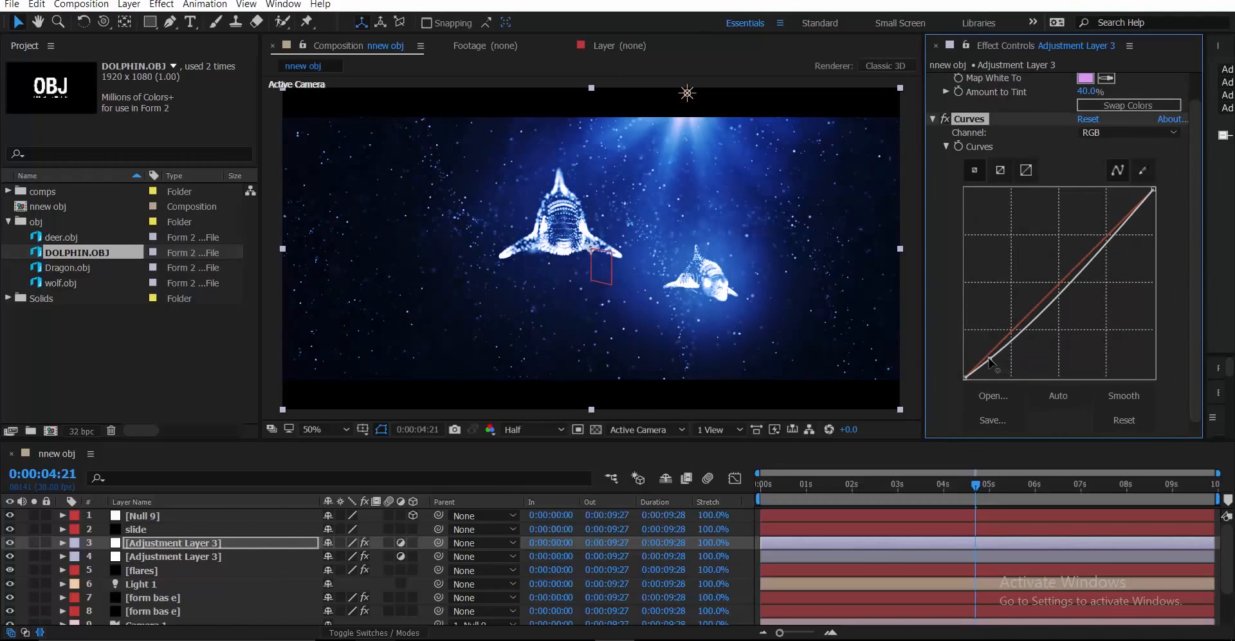
pyautogui.moveTo(1072, 306); pyautogui.dragTo(1069, 278)
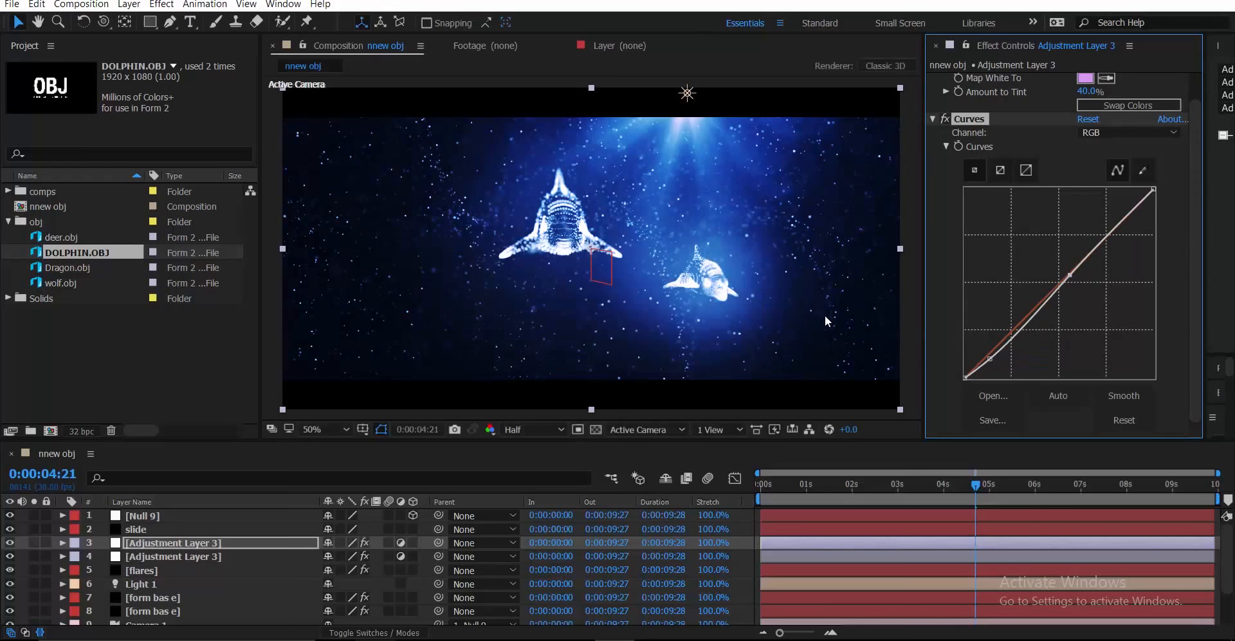
pyautogui.scroll(1, 983, 280)
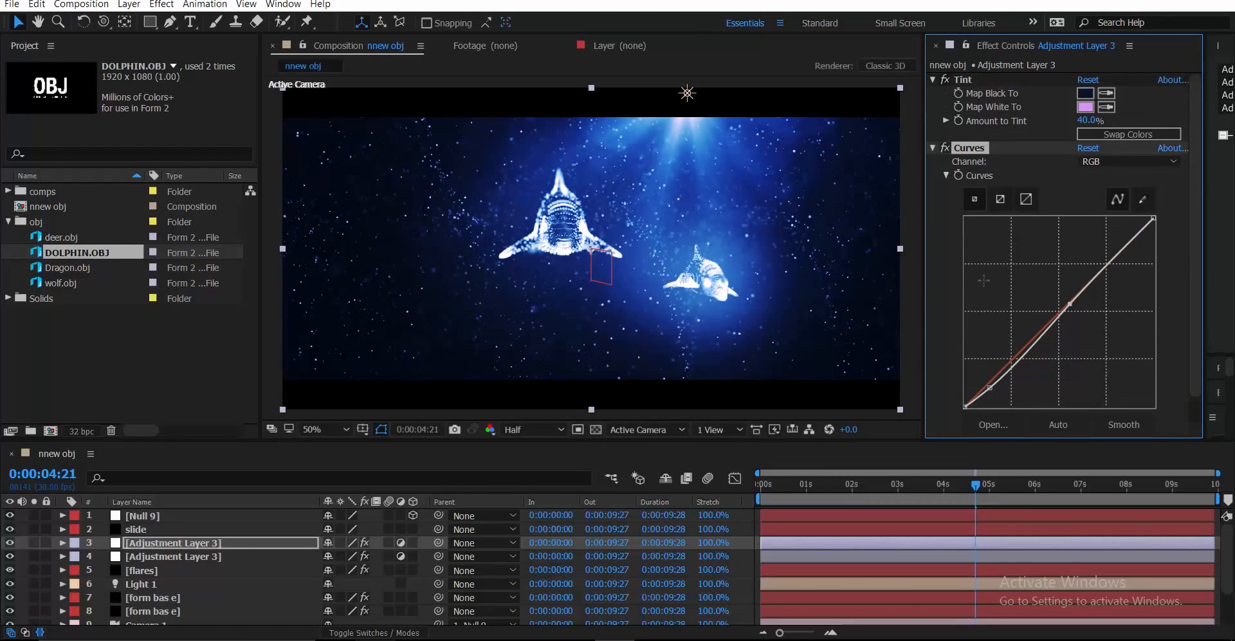
pyautogui.click(872, 490)
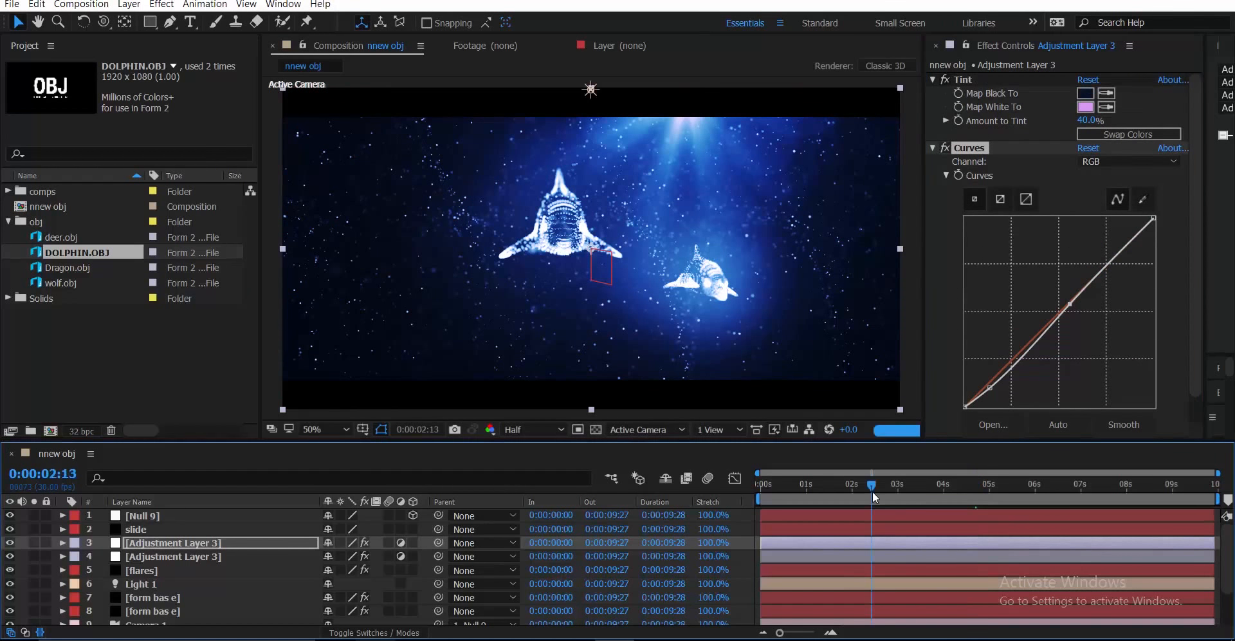
pyautogui.click(813, 492)
pyautogui.click(1006, 485)
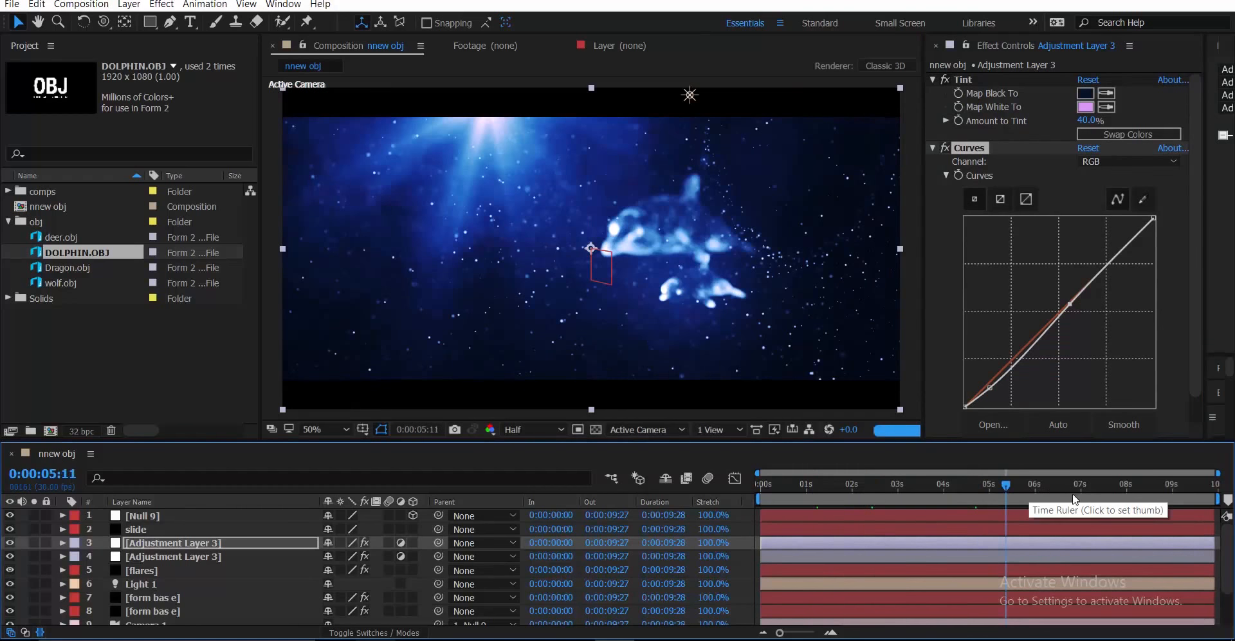
pyautogui.click(1104, 495)
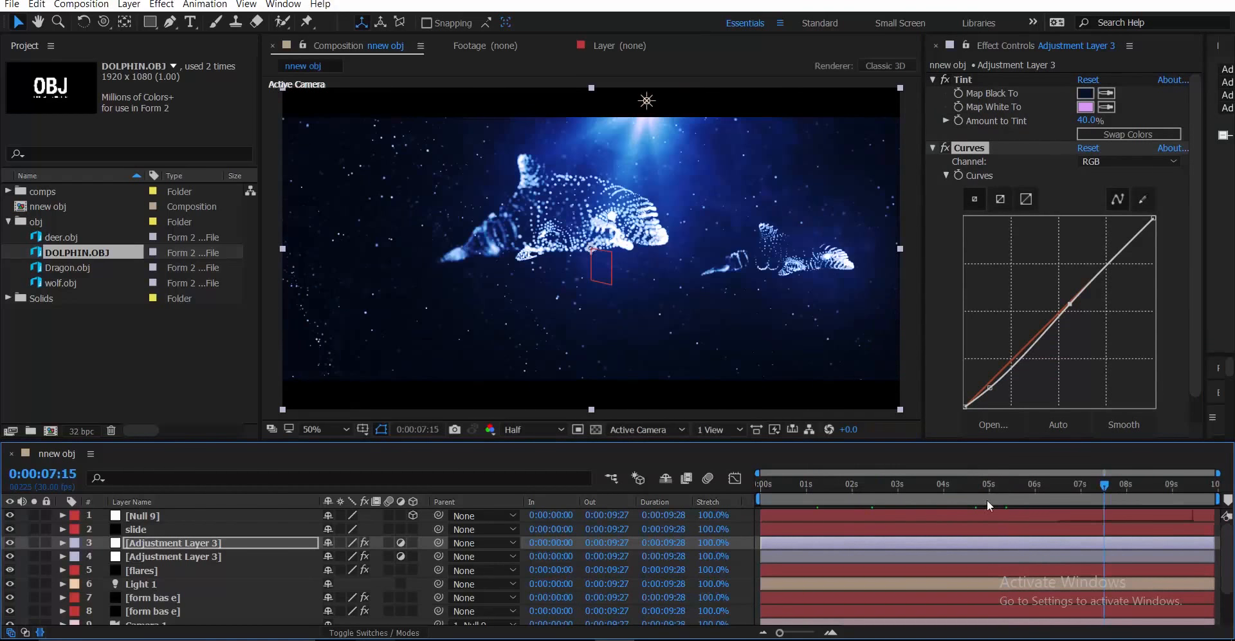
# Step: Create a new adjustment layer directly above the two Adjustment Layer 3 layers
pyautogui.click(215, 547)
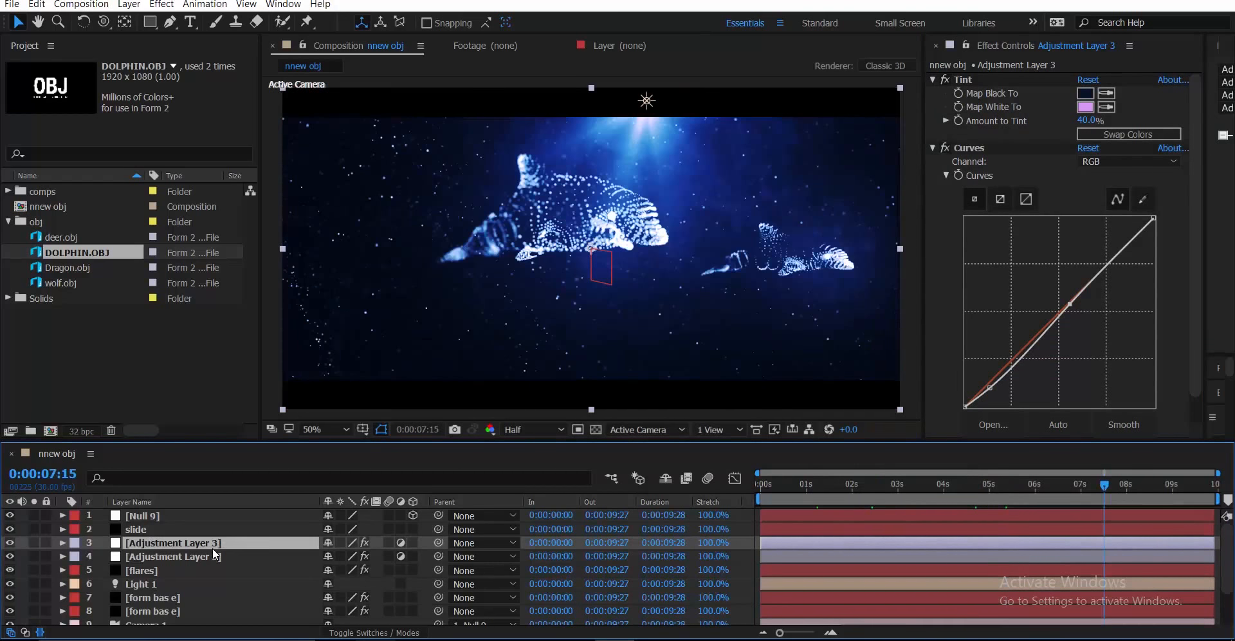
pyautogui.press('`')
pyautogui.rightClick(215, 548)
pyautogui.moveTo(386, 417)
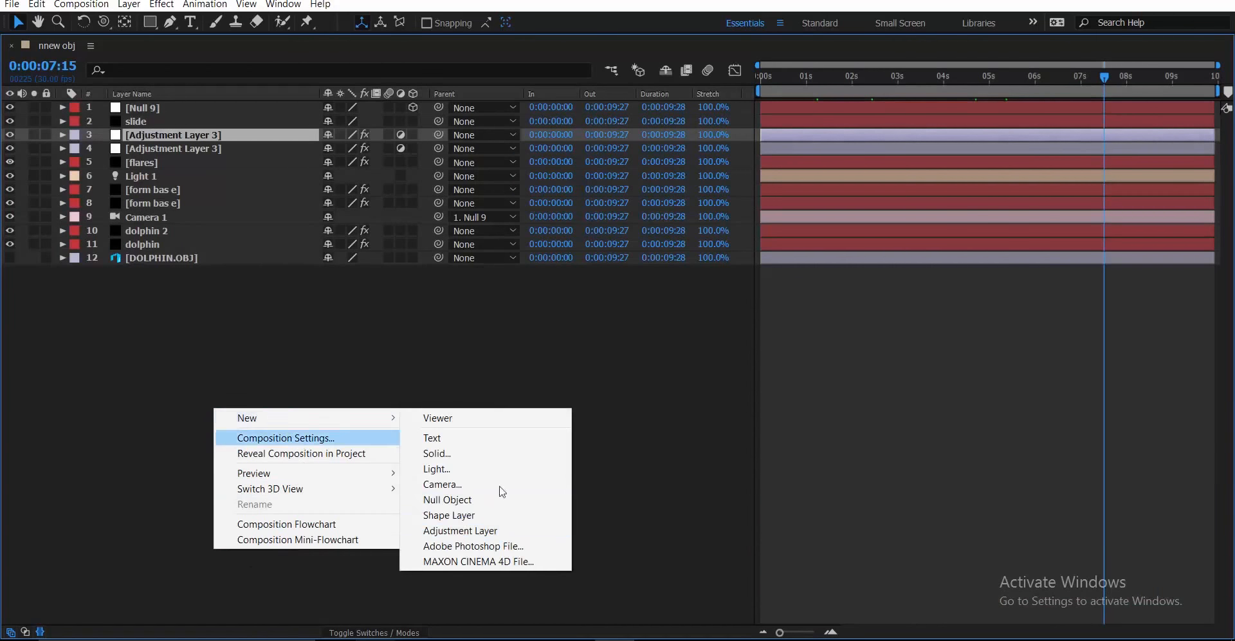
pyautogui.click(460, 530)
pyautogui.press('`')
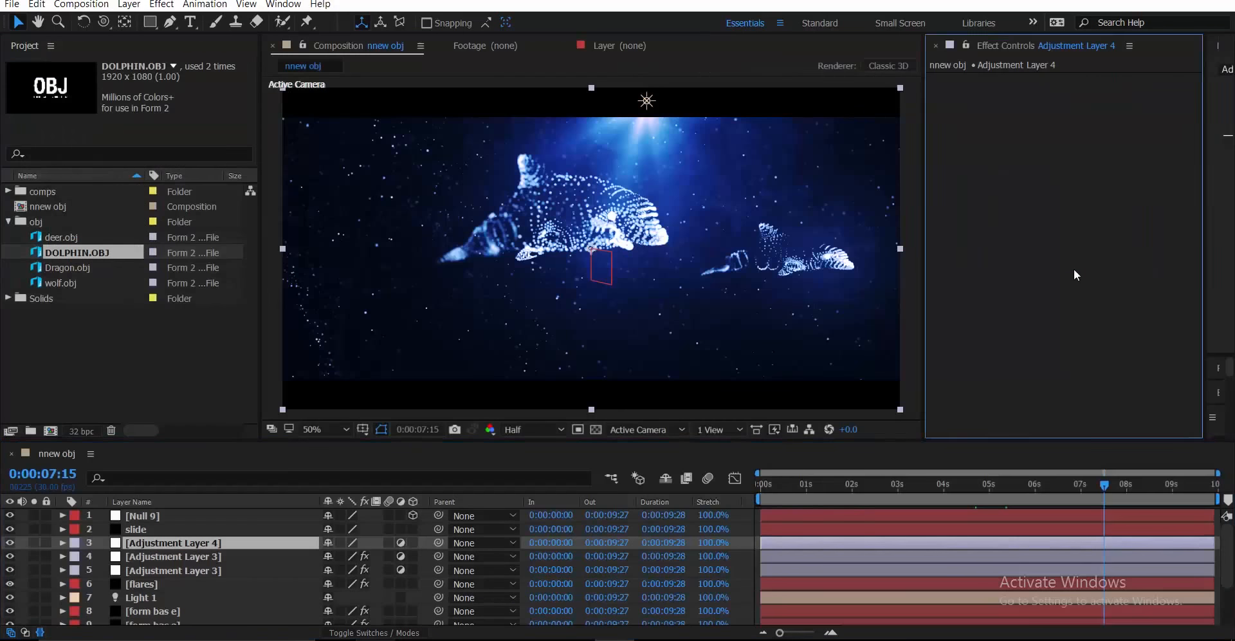
# Step: Apply an Unsharp Mask effect to Adjustment Layer 4
pyautogui.hotkey('ctrl', 'space')
pyautogui.write('unsh')
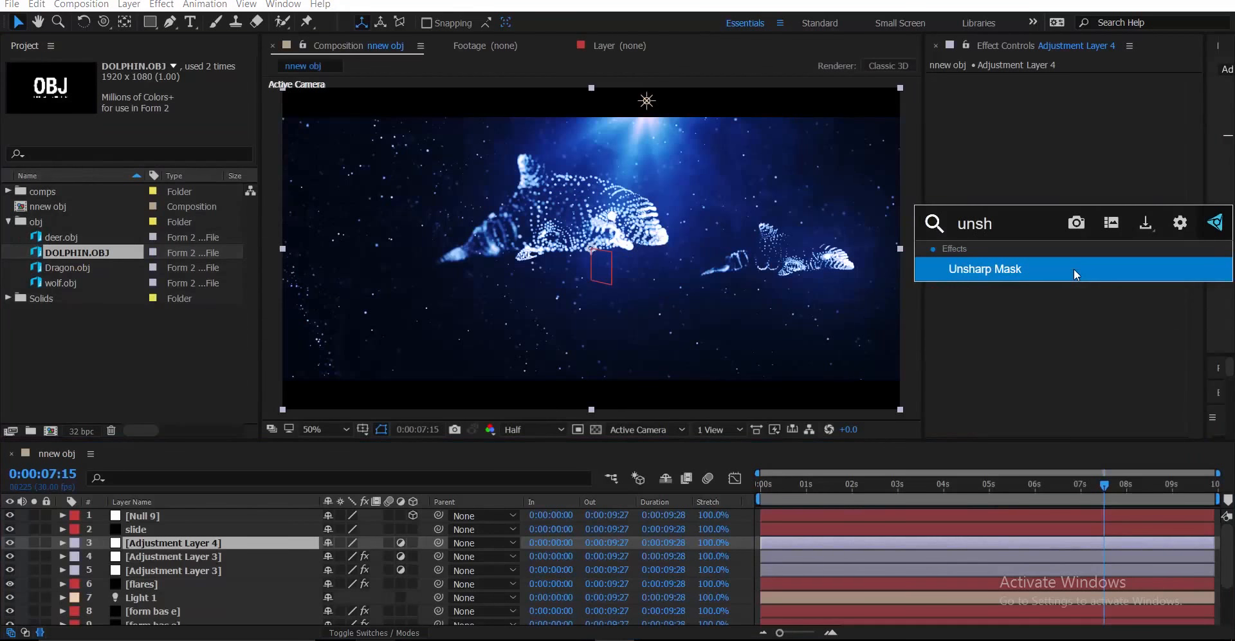
pyautogui.click(1074, 268)
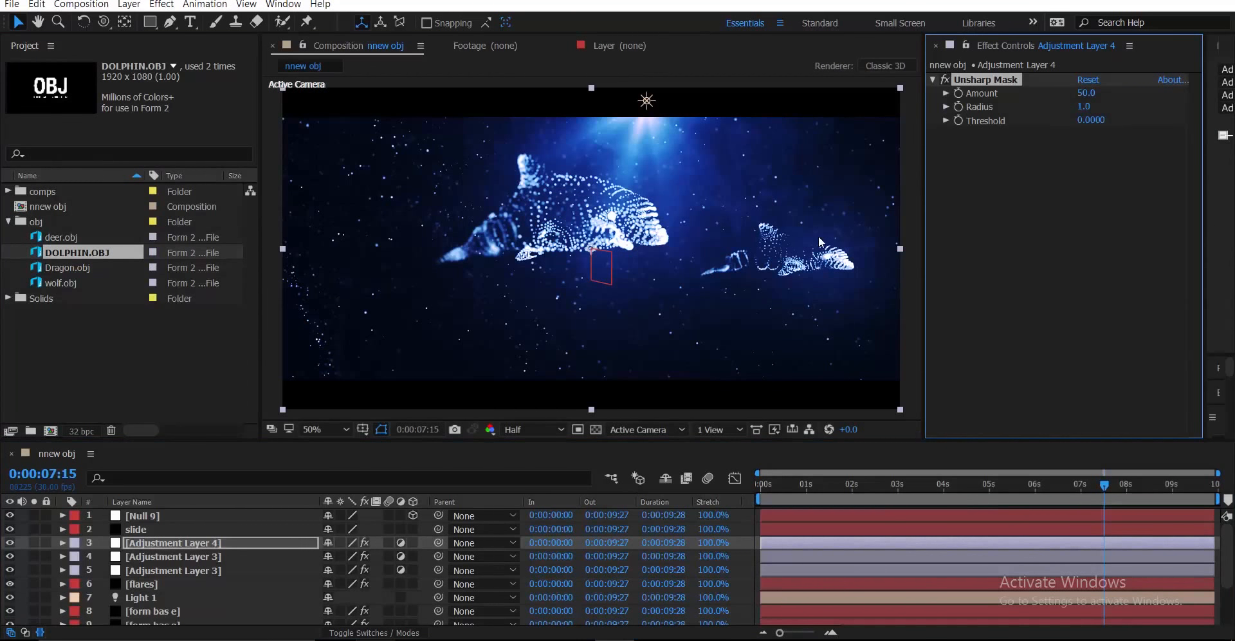
# Step: Show the composition at 100% magnification and Full resolution, framing both dolphins to inspect the sharpening
pyautogui.press('.')
pyautogui.press('.')
pyautogui.press('.')
pyautogui.press('.')
pyautogui.press(',')
pyautogui.click(528, 429)
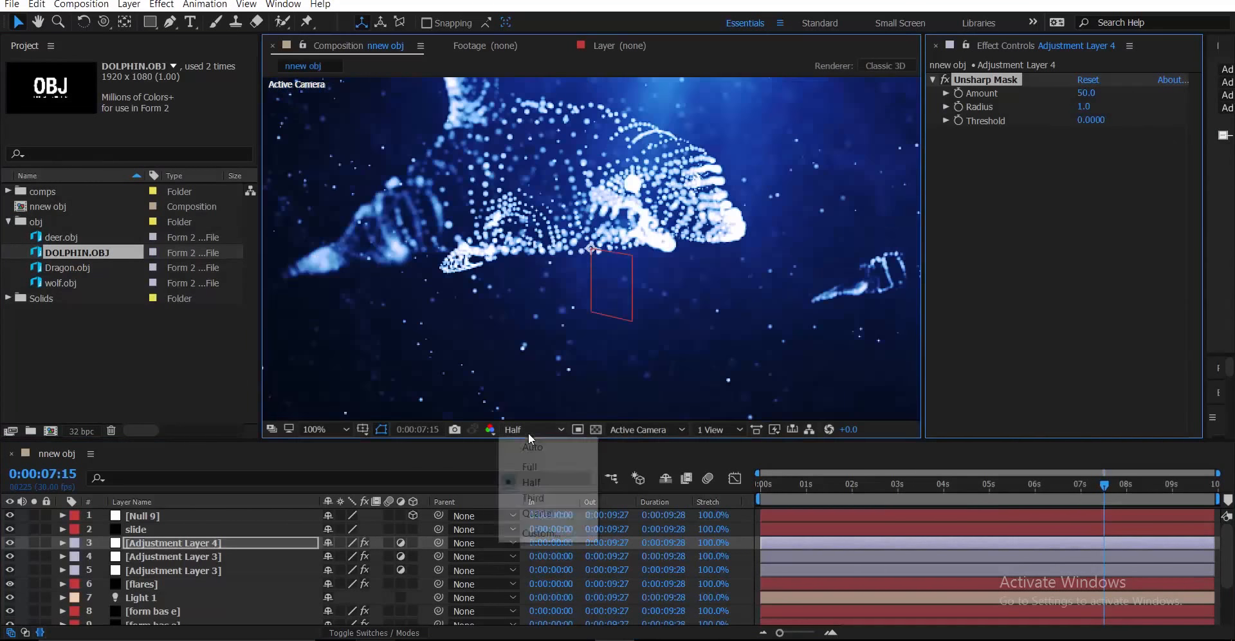
pyautogui.click(546, 467)
pyautogui.press('h')
pyautogui.moveTo(679, 233); pyautogui.dragTo(485, 278)
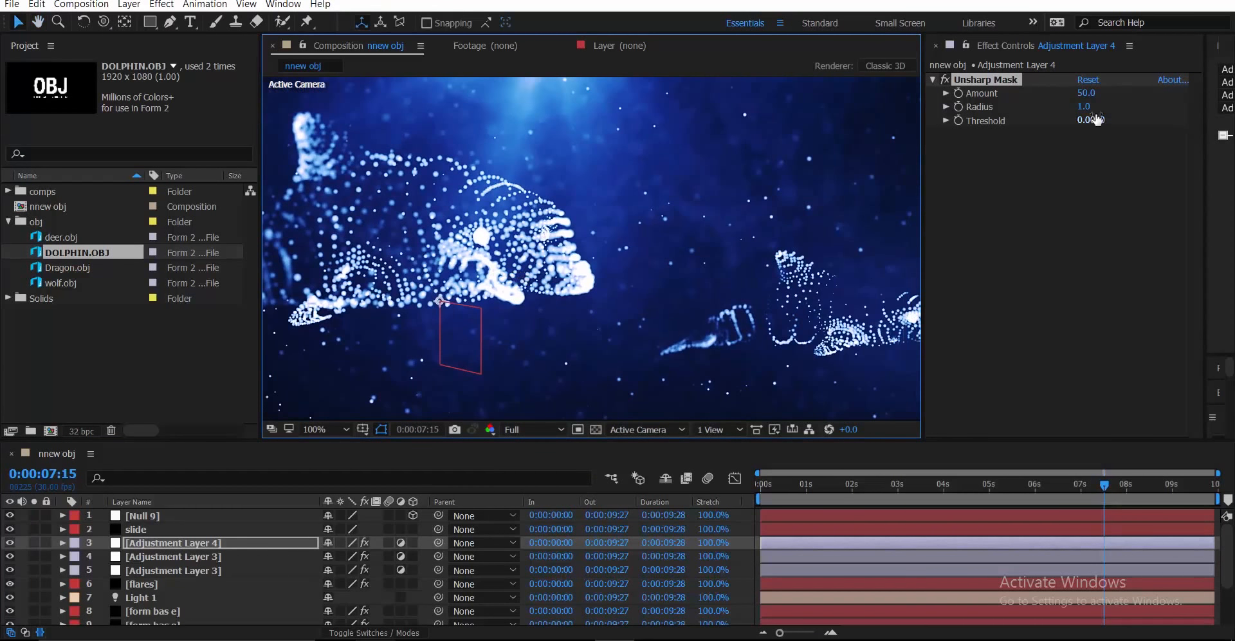
# Step: Try an Unsharp Mask Amount of 205 on Adjustment Layer 4 and inspect the dolphins at 50% and 100% magnification
pyautogui.moveTo(1086, 92); pyautogui.dragTo(1216, 110)
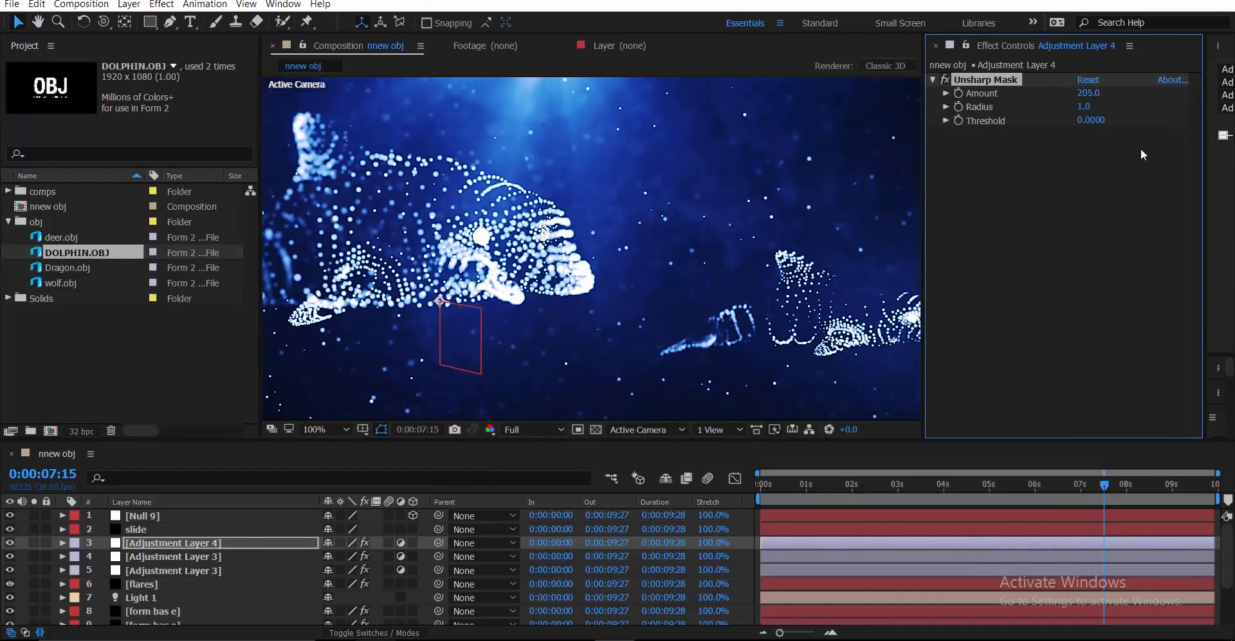
pyautogui.scroll(-1, 759, 228)
pyautogui.press('space')
pyautogui.moveTo(644, 291); pyautogui.dragTo(700, 278)
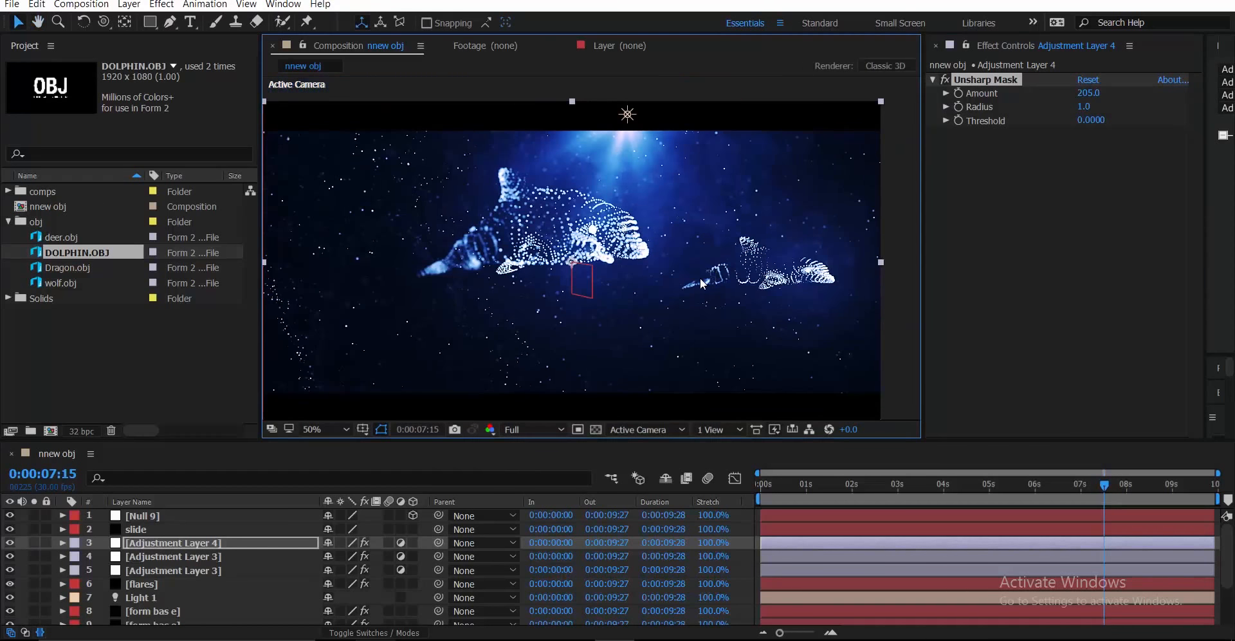
pyautogui.scroll(1, 699, 278)
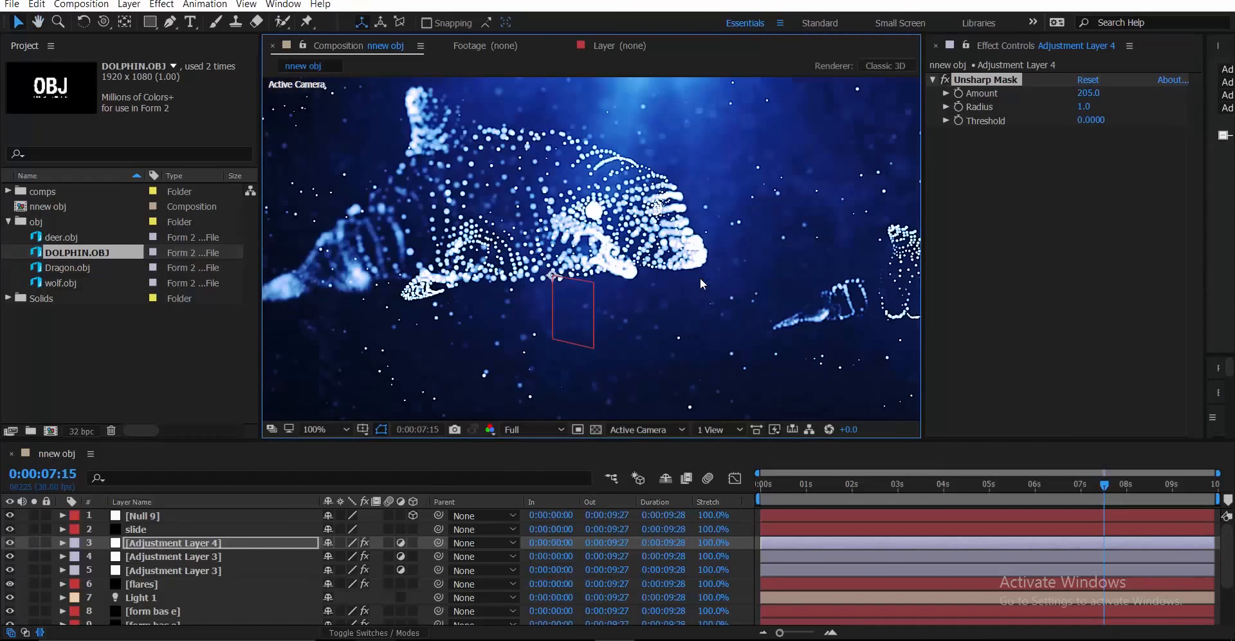
pyautogui.click(948, 75)
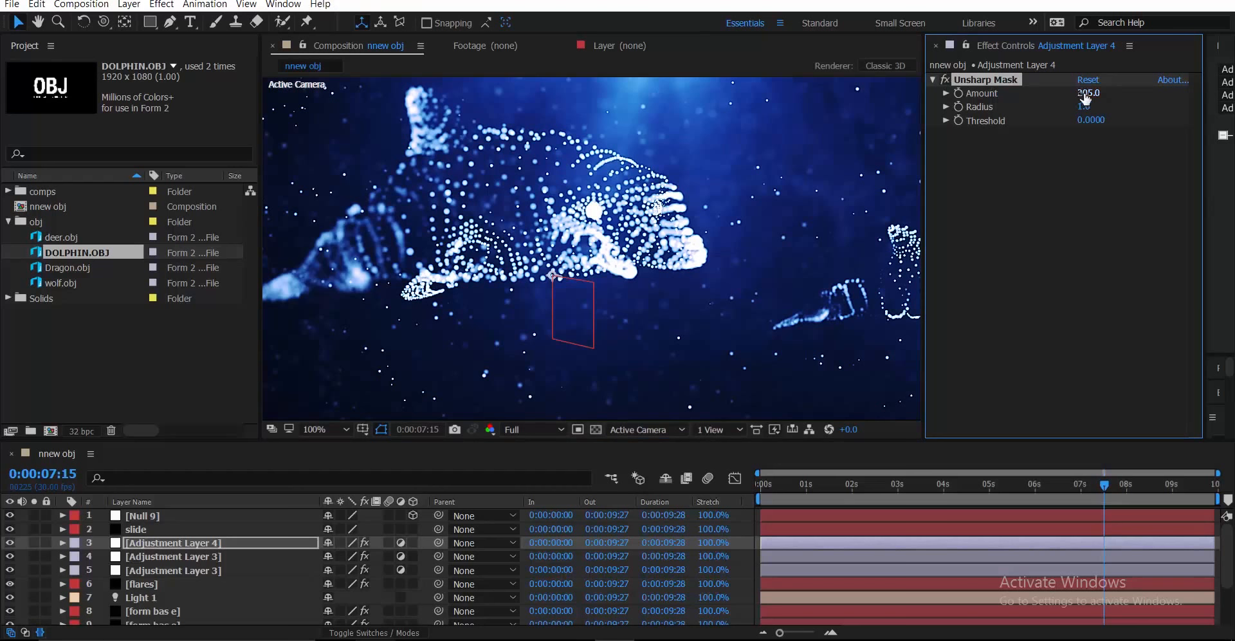
# Step: Set the Unsharp Mask Amount to 117 and reframe the whole composition at 50% magnification
pyautogui.moveTo(1086, 98); pyautogui.dragTo(1029, 98)
pyautogui.scroll(-1, 674, 240)
pyautogui.press('space')
pyautogui.moveTo(656, 249); pyautogui.dragTo(693, 242)
# Step: Check the sharpening on several frames within the first two seconds and switch off the Unsharp Mask effect
pyautogui.click(851, 494)
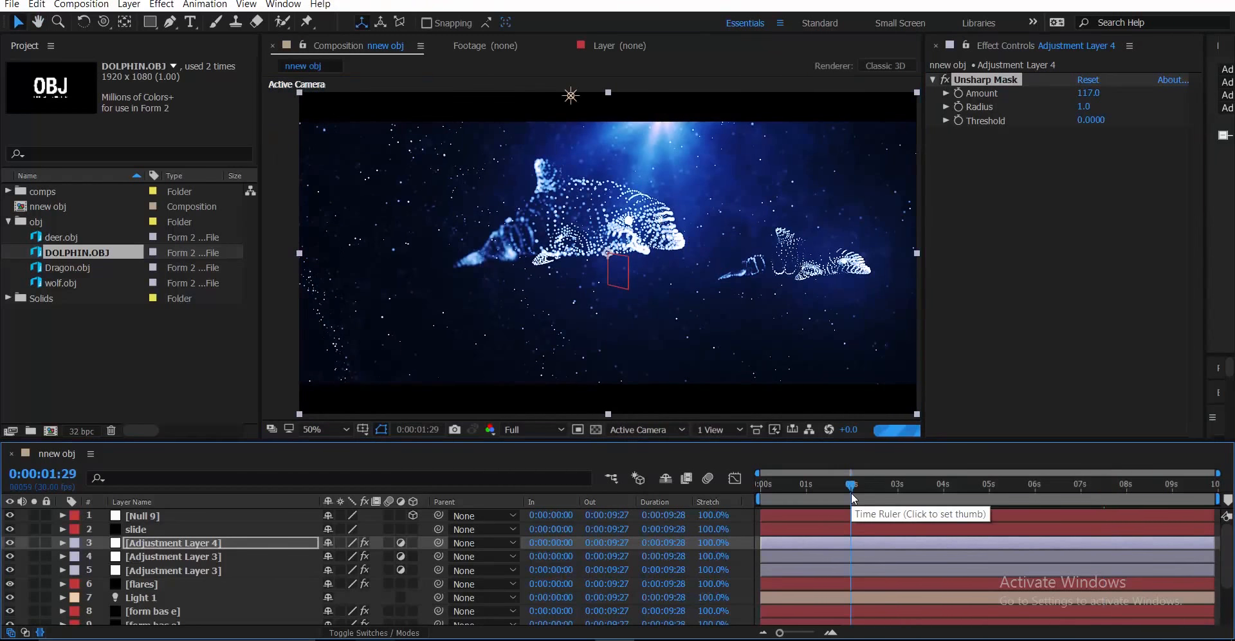
pyautogui.click(824, 493)
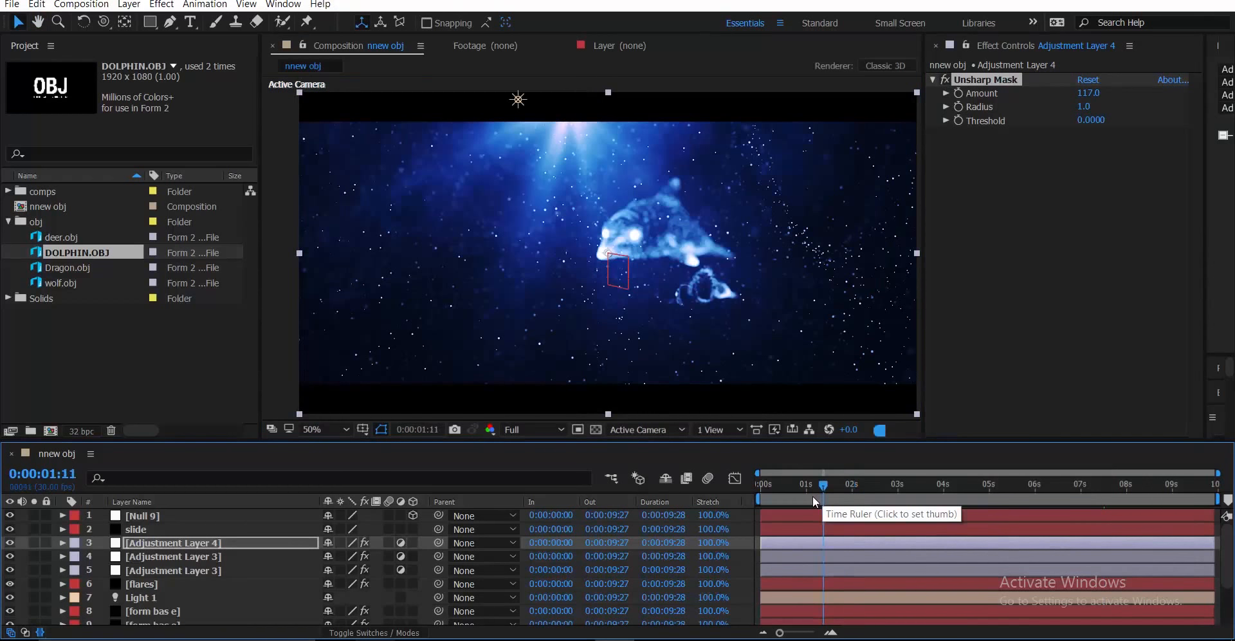
pyautogui.click(771, 495)
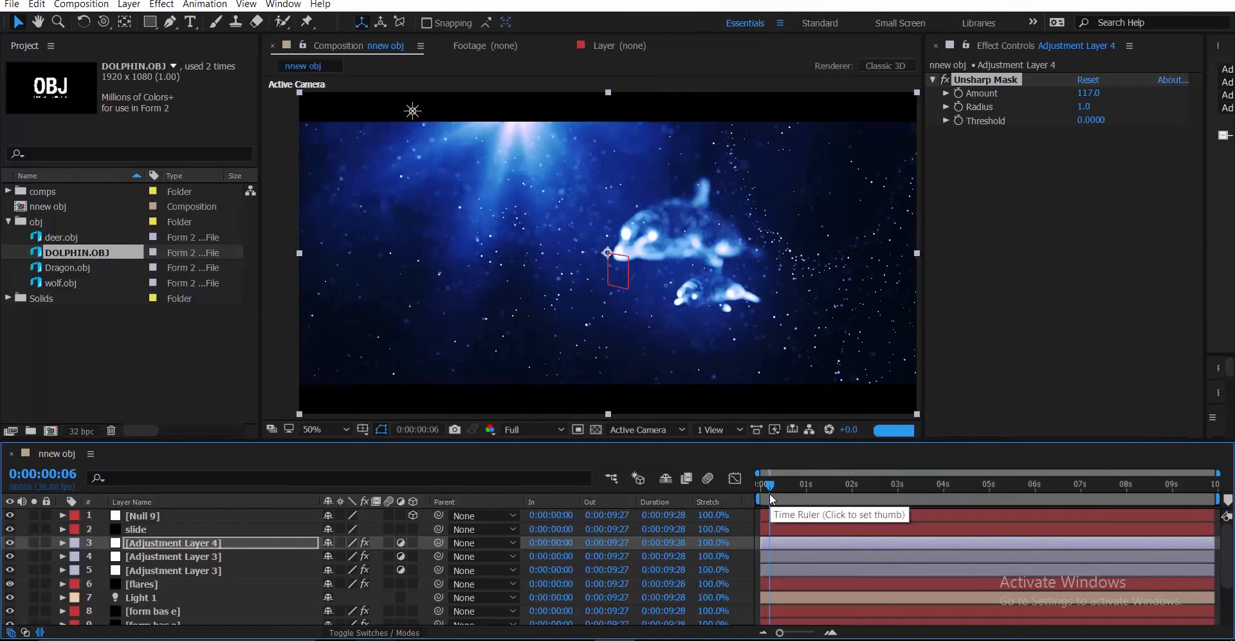
pyautogui.click(945, 78)
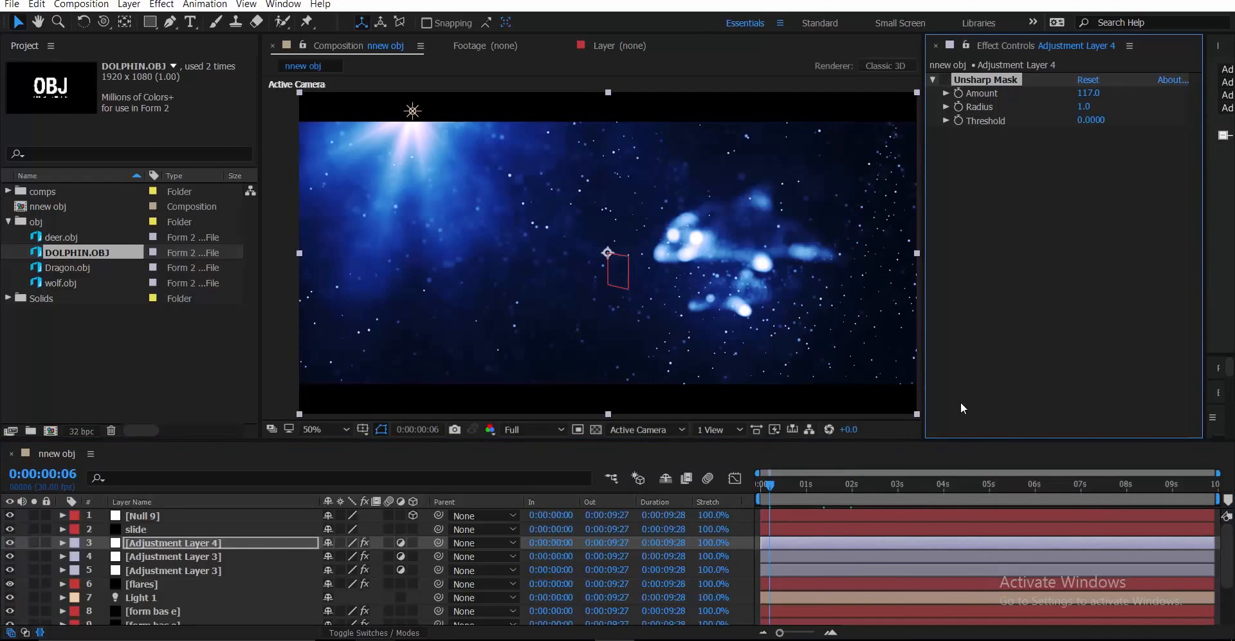
# Step: Play the composition from its first frame and enlarge the Preview settings area to show all playback options
pyautogui.moveTo(771, 486); pyautogui.dragTo(734, 496)
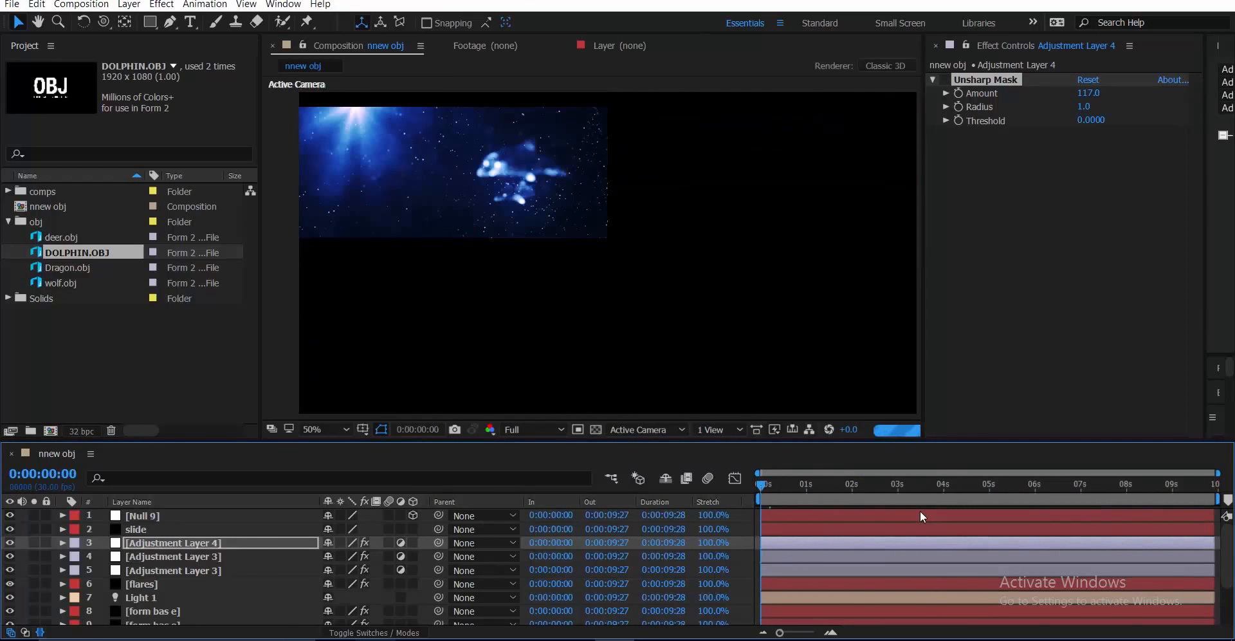
pyautogui.press('space')
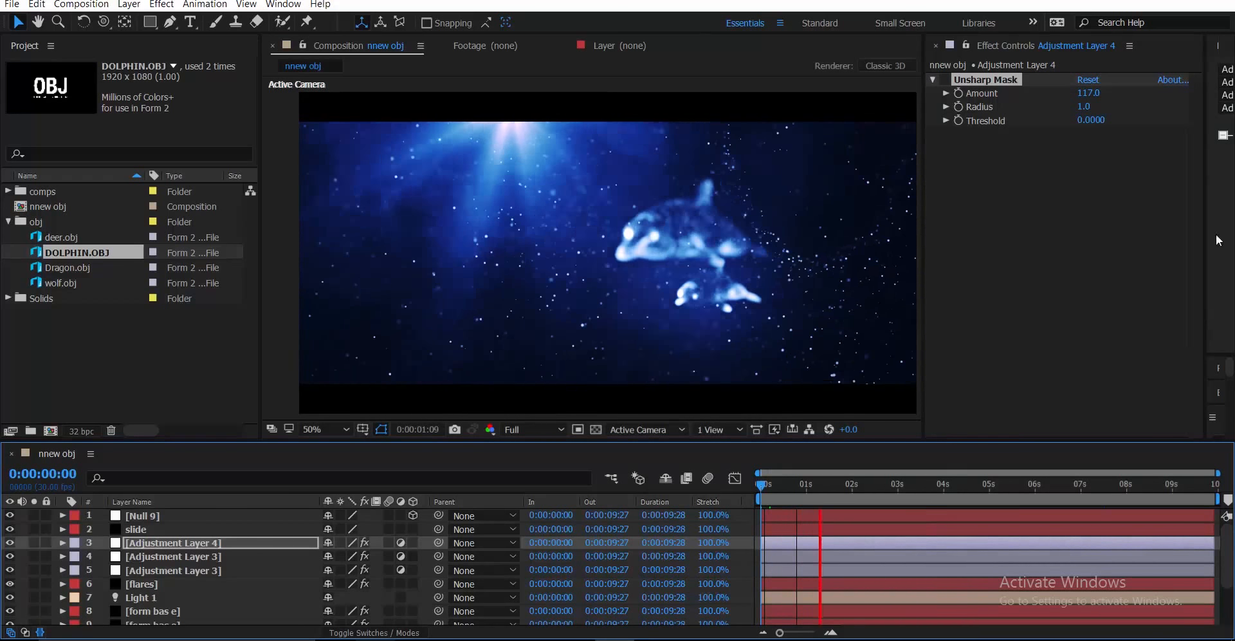
pyautogui.click(1145, 253)
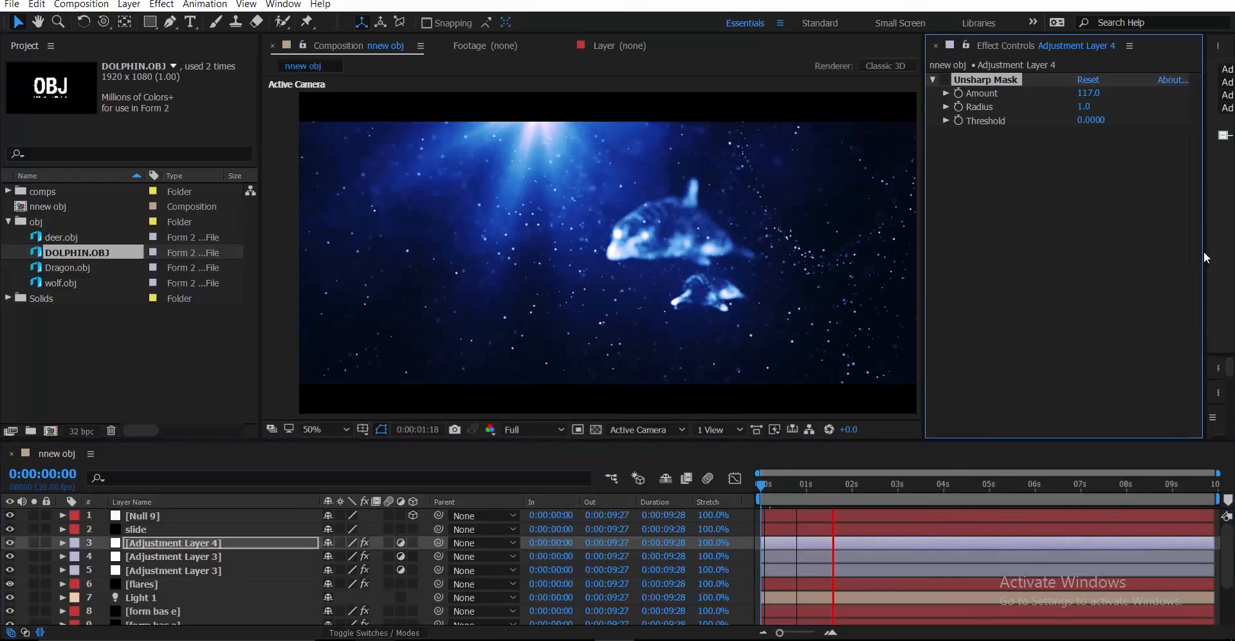
pyautogui.moveTo(1203, 251); pyautogui.dragTo(1096, 279)
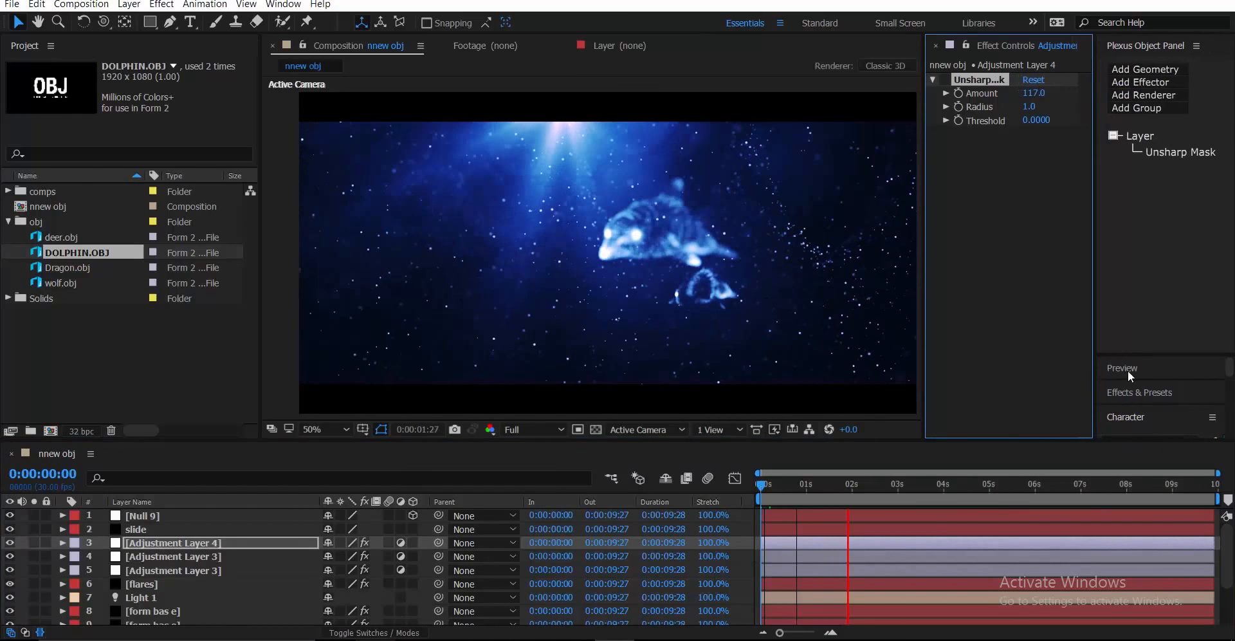
pyautogui.click(1132, 367)
pyautogui.moveTo(1178, 252); pyautogui.dragTo(1177, 192)
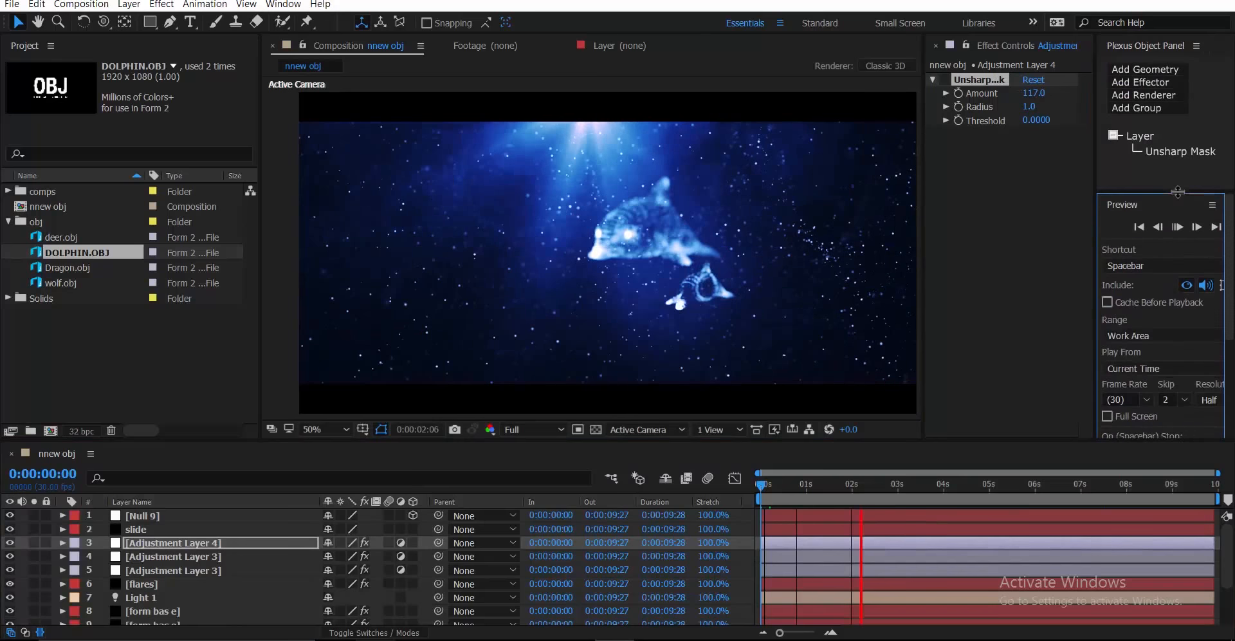
pyautogui.moveTo(1095, 311); pyautogui.dragTo(1035, 312)
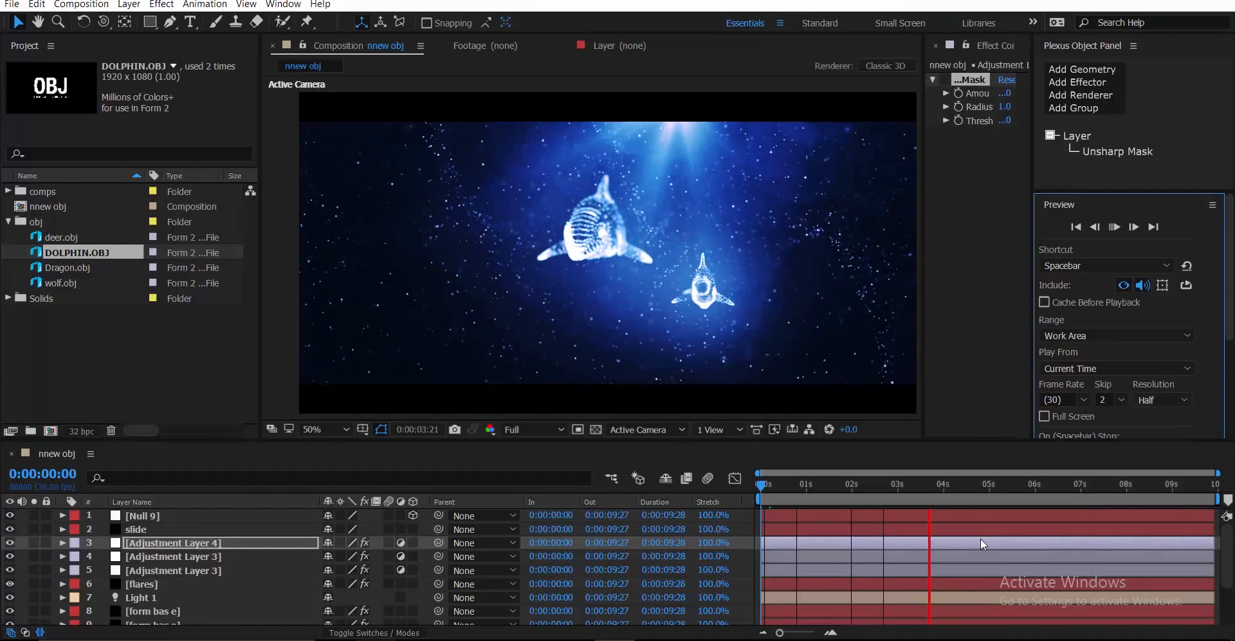
# Step: Stop the preview and check the dolphins on frames between 0:00:04:28 and 0:00:06:20, ending at 0:00:05:15
pyautogui.press('space')
pyautogui.moveTo(960, 487); pyautogui.dragTo(989, 489)
pyautogui.click(1022, 488)
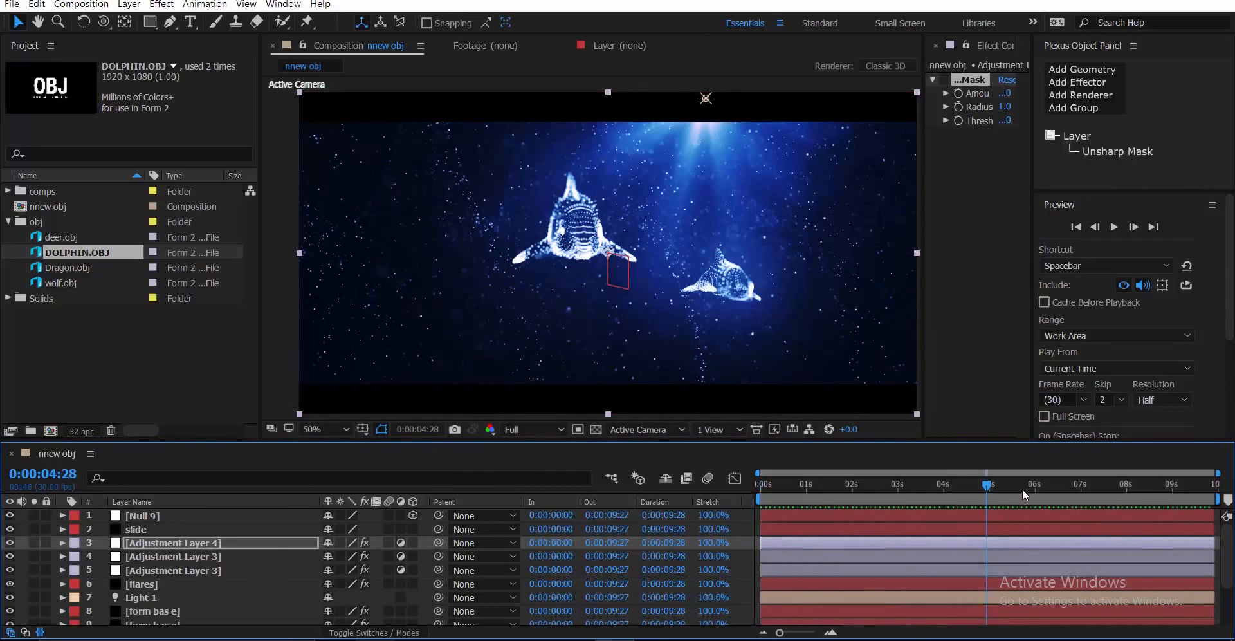
pyautogui.click(1045, 488)
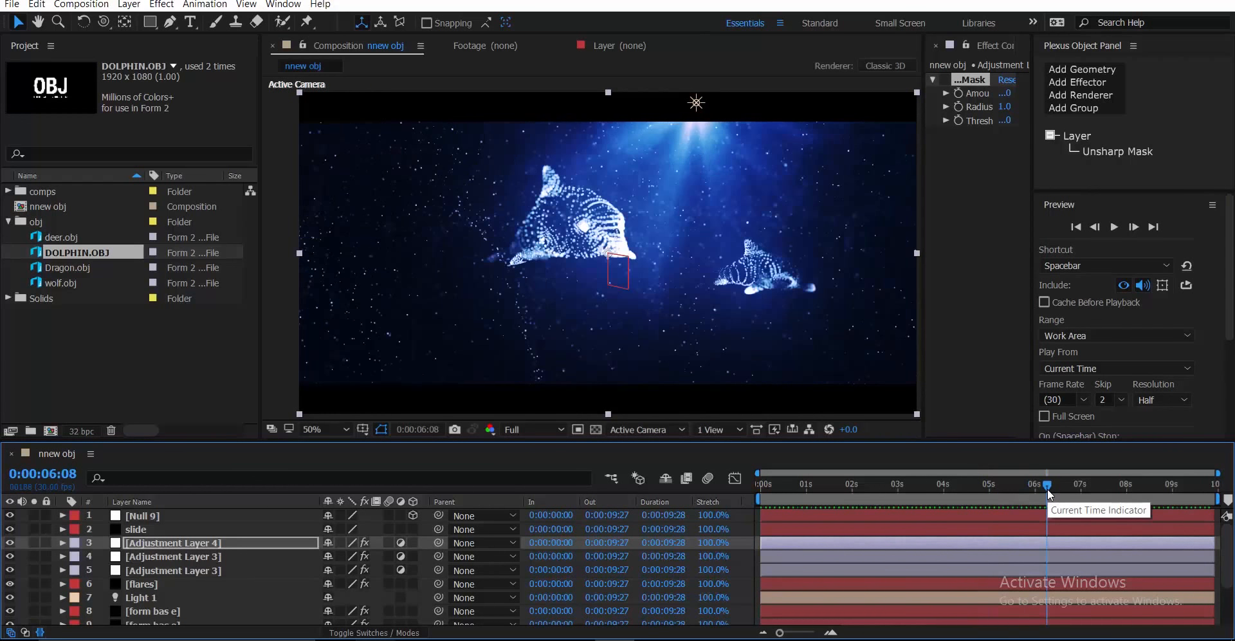
pyautogui.moveTo(1047, 488); pyautogui.dragTo(1065, 488)
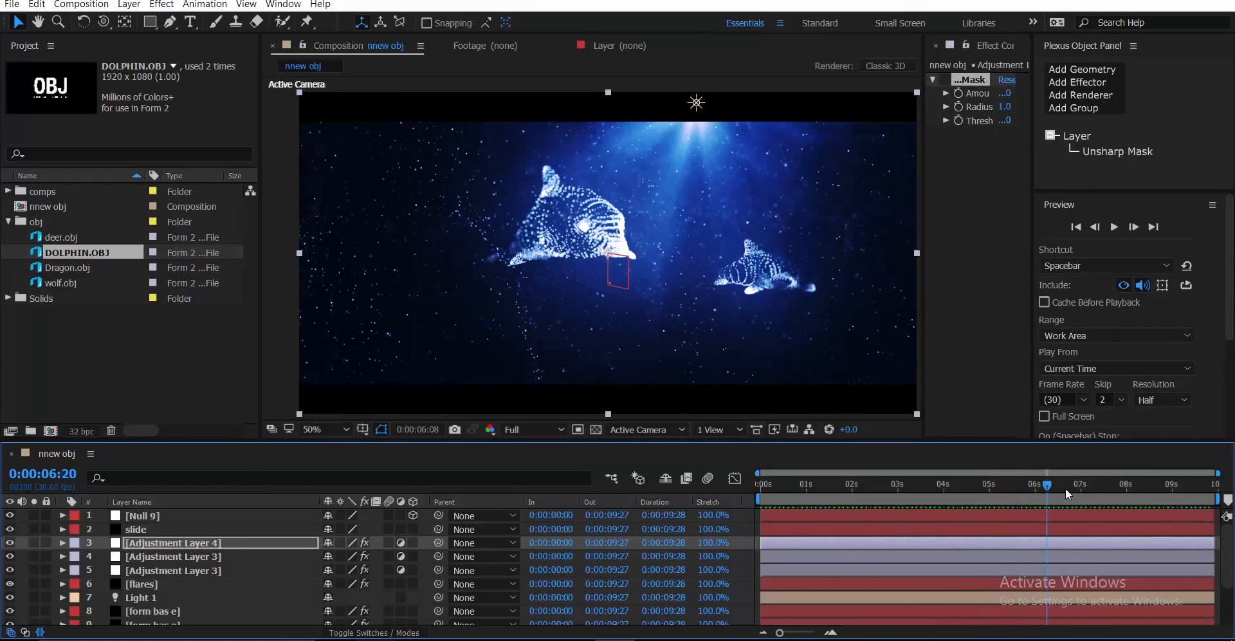
pyautogui.click(1012, 488)
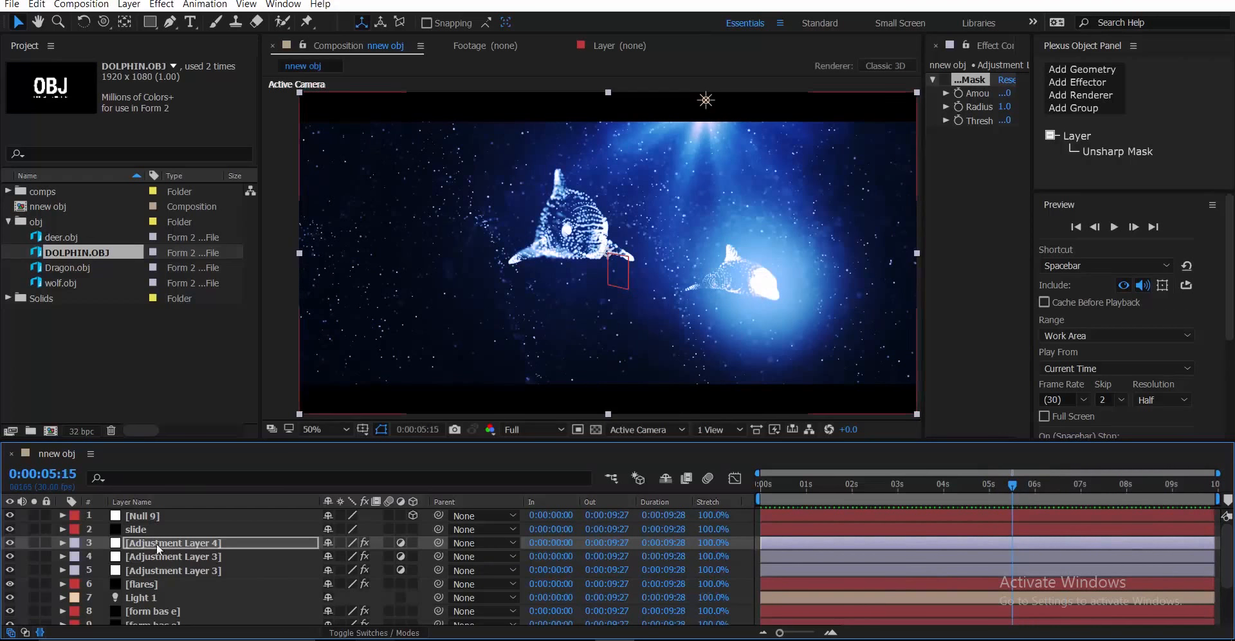
# Step: Select the dolphin 2 layer, widen its effect controls, collapse Glow and expand the Form settings
pyautogui.scroll(-4, 191, 567)
pyautogui.click(179, 591)
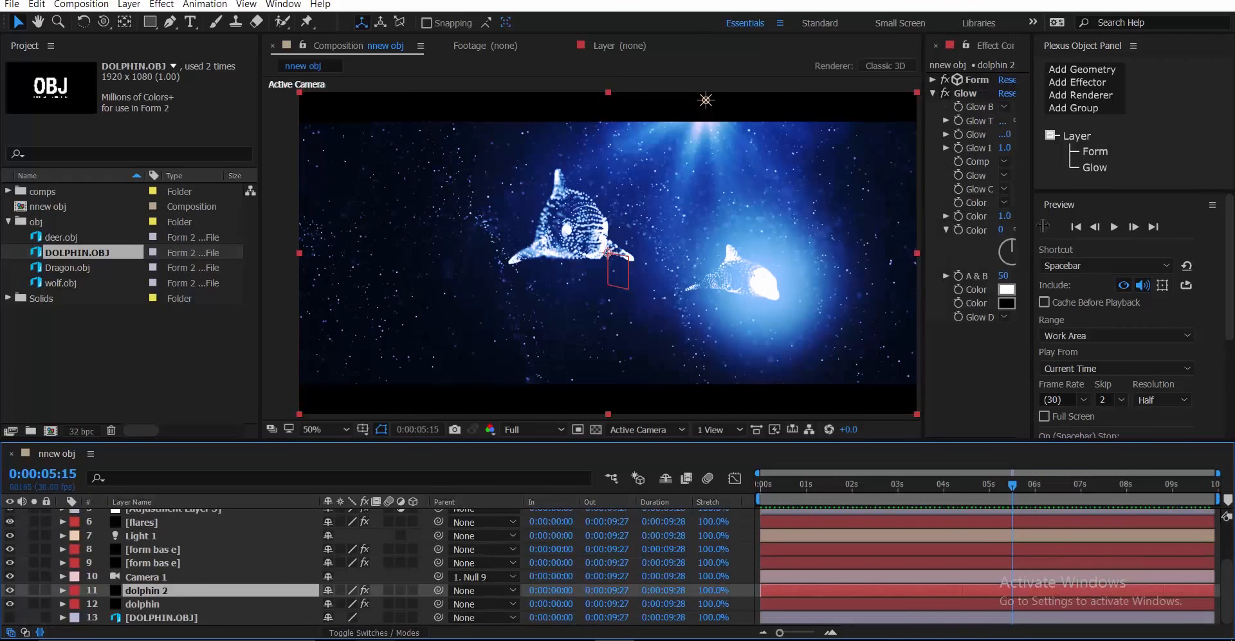
pyautogui.moveTo(1028, 222); pyautogui.dragTo(1231, 227)
pyautogui.click(932, 94)
pyautogui.click(932, 80)
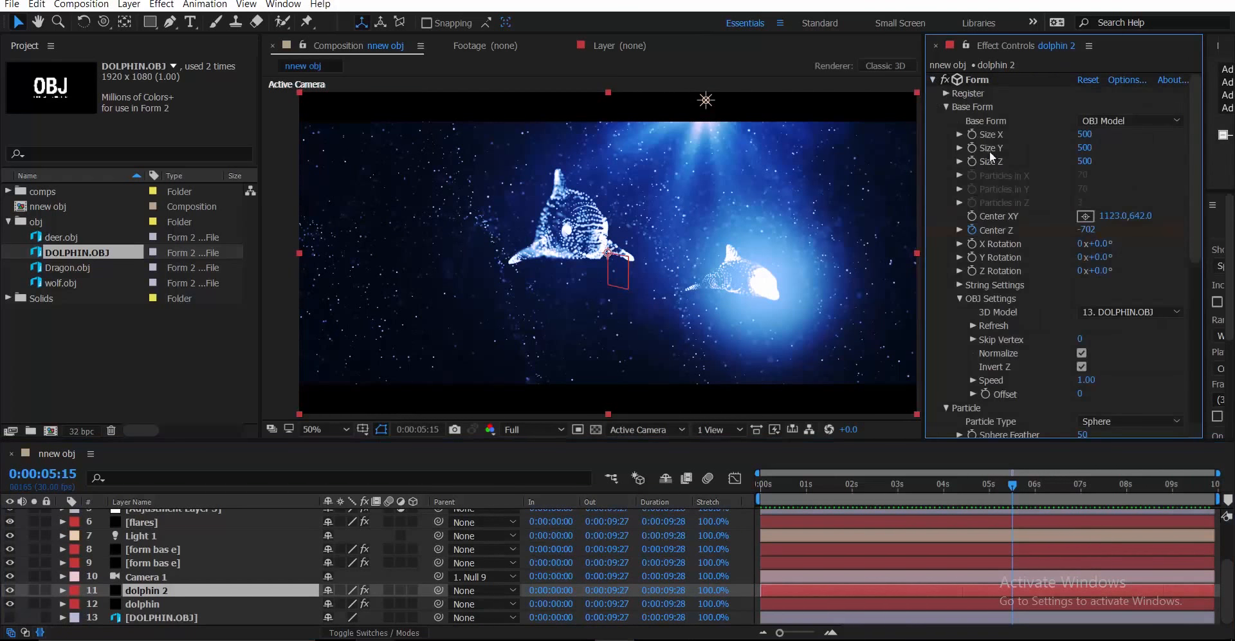
# Step: Try a Fractal Field Affect Size of 0 in dolphin 2's Form effect and settle on 2
pyautogui.scroll(-5, 1000, 298)
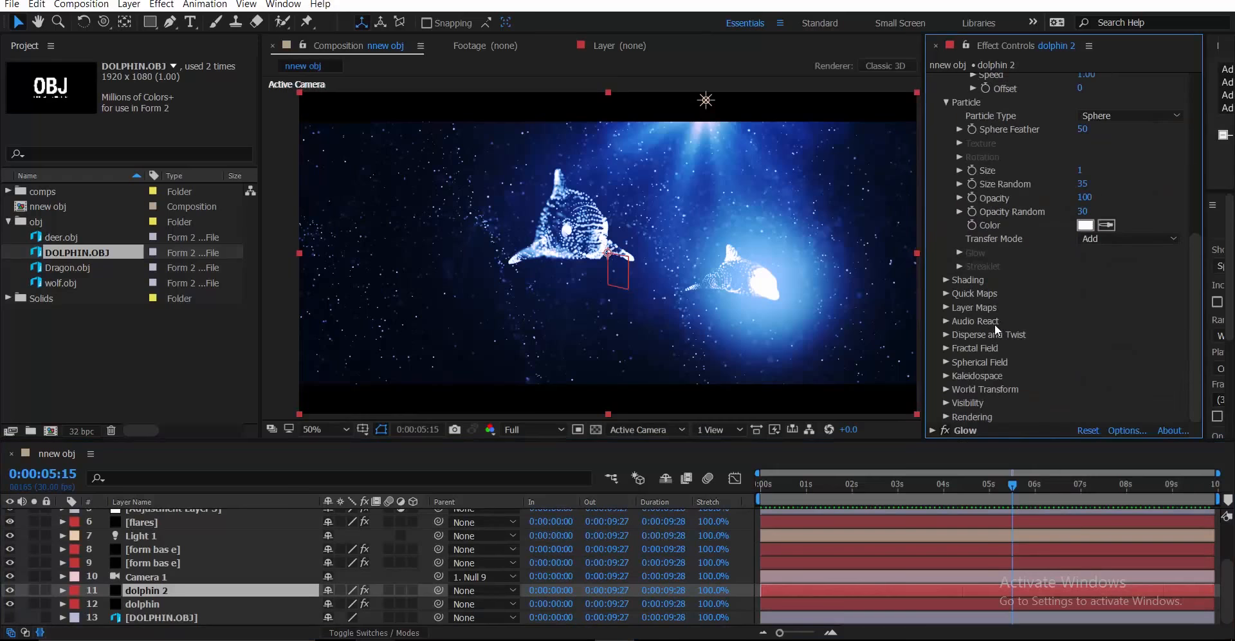
pyautogui.click(945, 348)
pyautogui.scroll(-4, 991, 335)
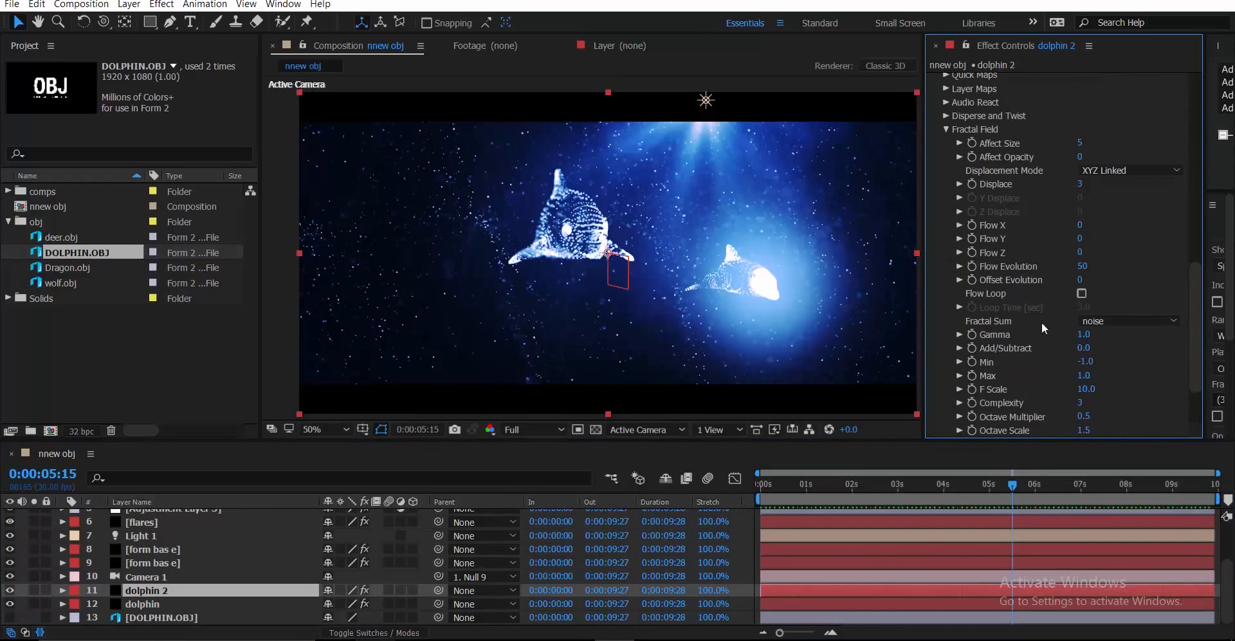
pyautogui.click(1080, 143)
pyautogui.press('Return')
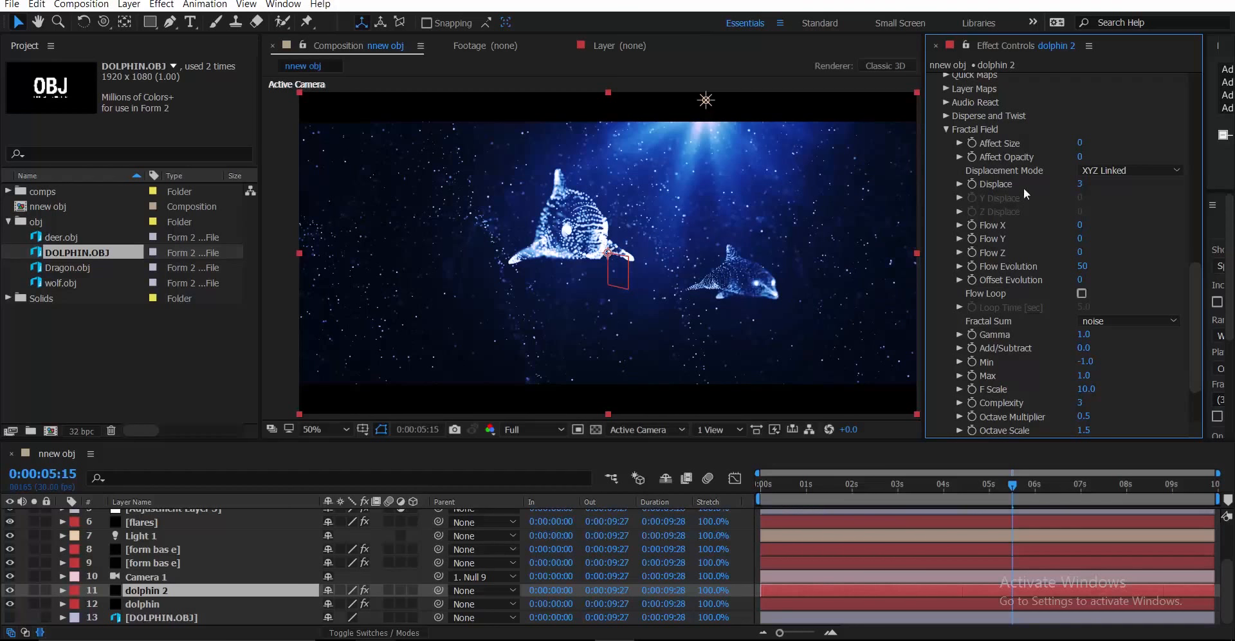
pyautogui.click(1080, 144)
pyautogui.press('Return')
# Step: Check the smaller dolphin glow on frames 0:00:07:18, 0:00:09:04 and 0:00:09:19
pyautogui.click(1107, 484)
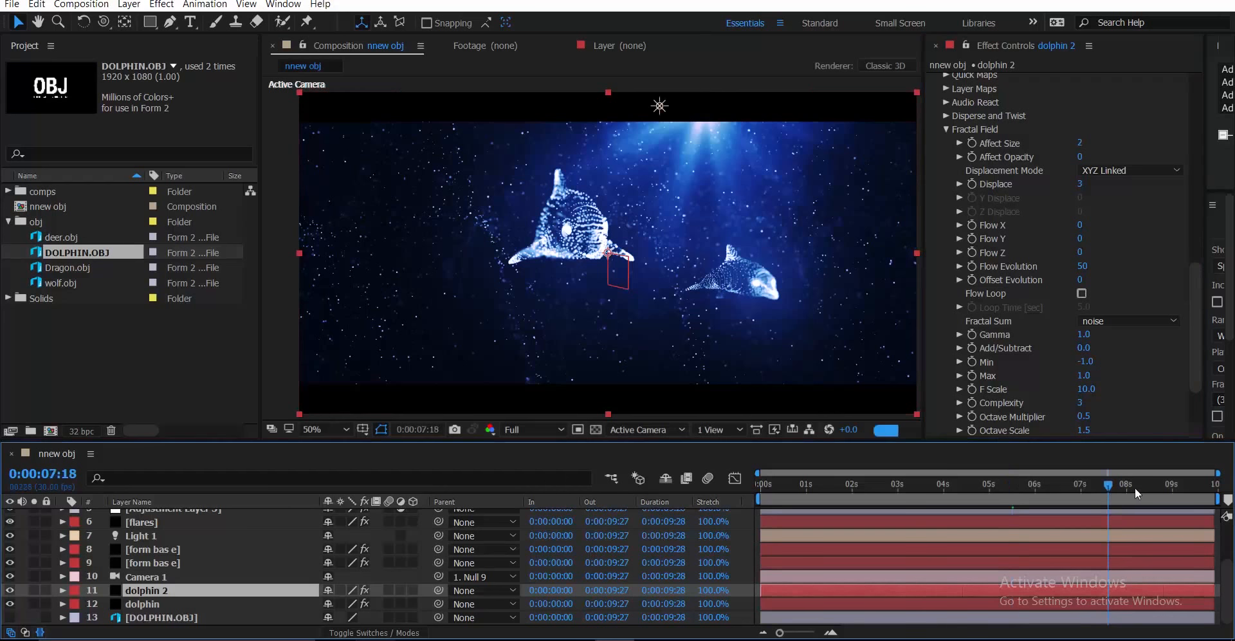
pyautogui.click(1177, 484)
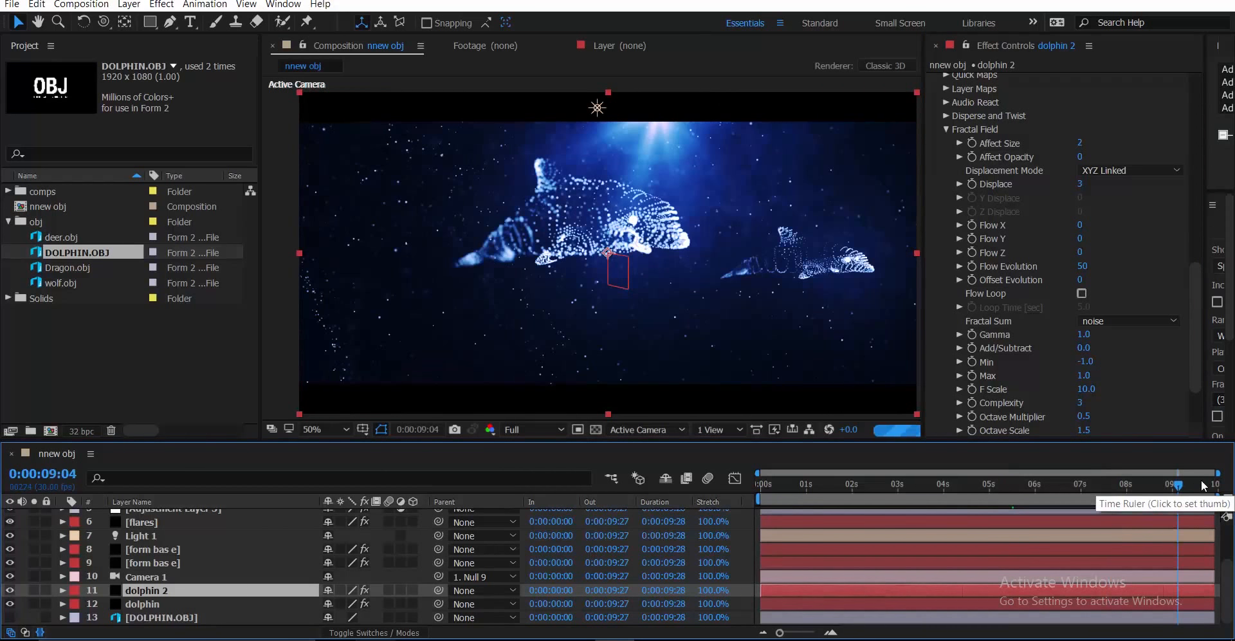
pyautogui.click(1202, 485)
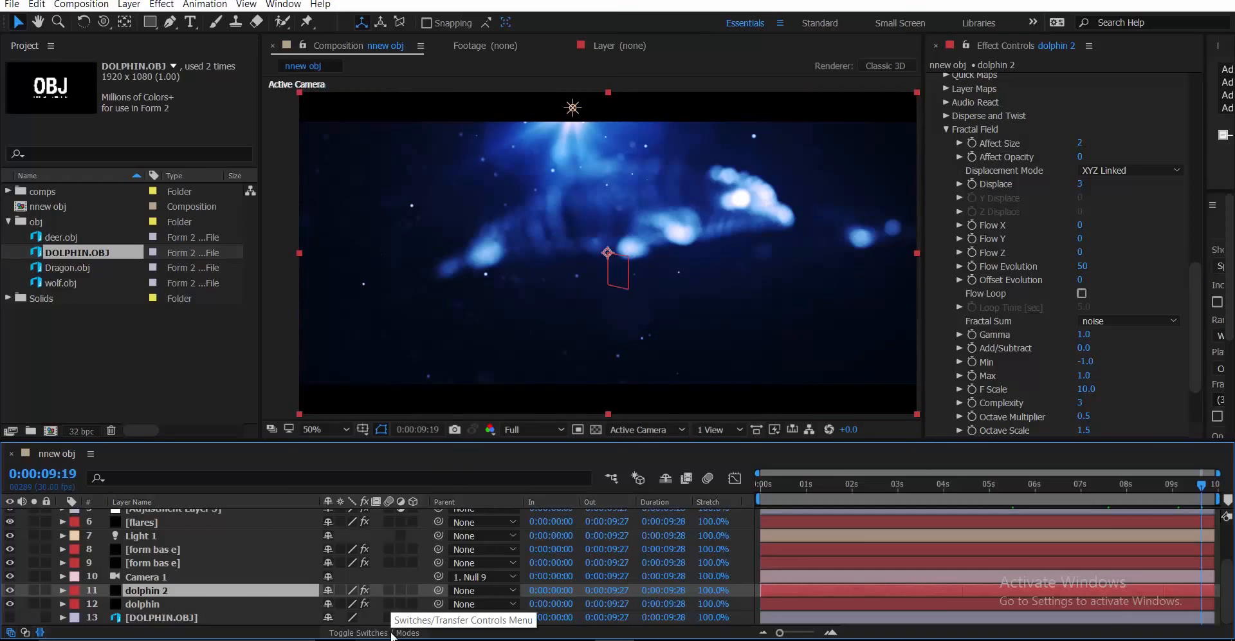
pyautogui.click(388, 590)
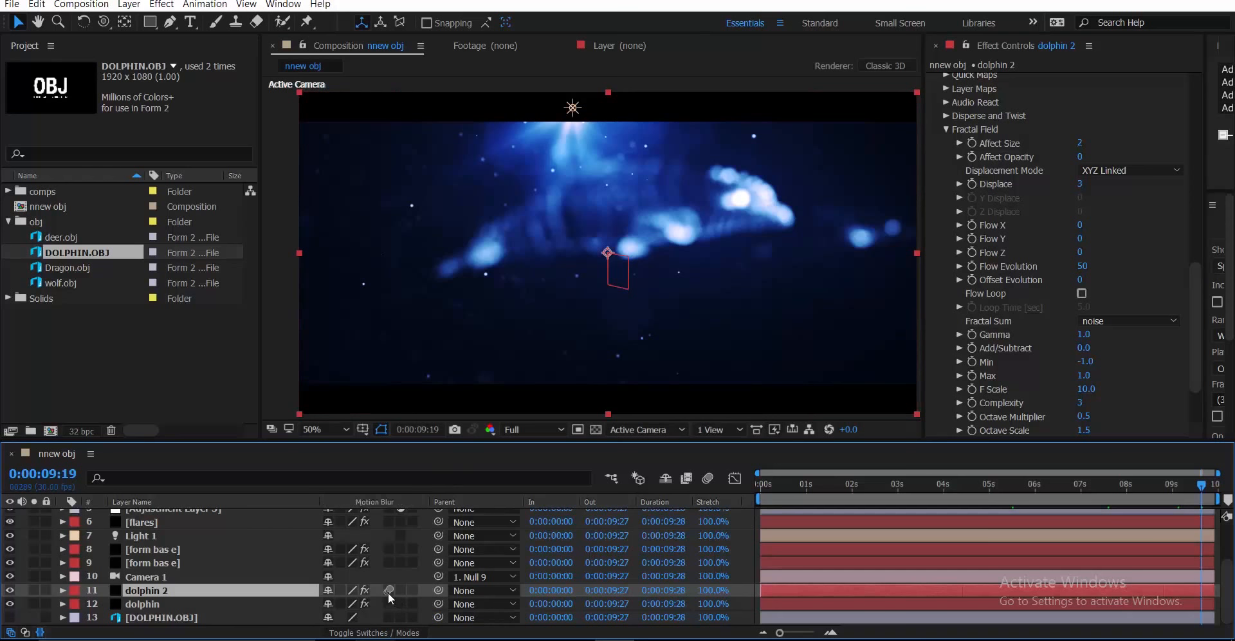
pyautogui.click(388, 609)
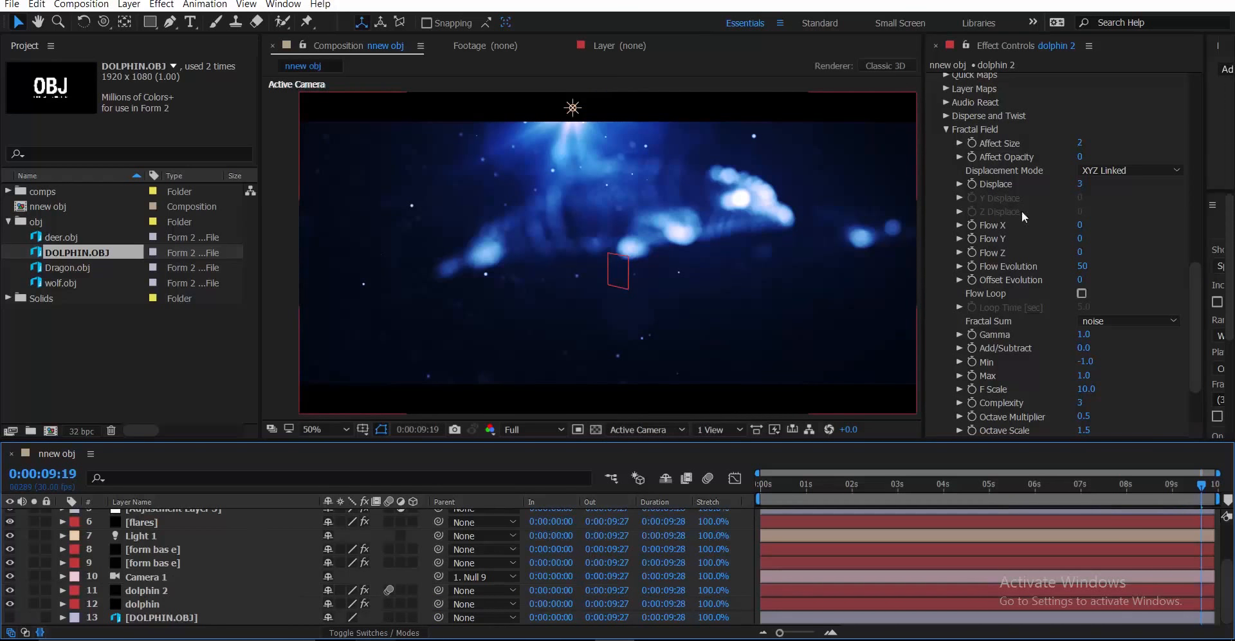
pyautogui.click(931, 145)
pyautogui.click(945, 129)
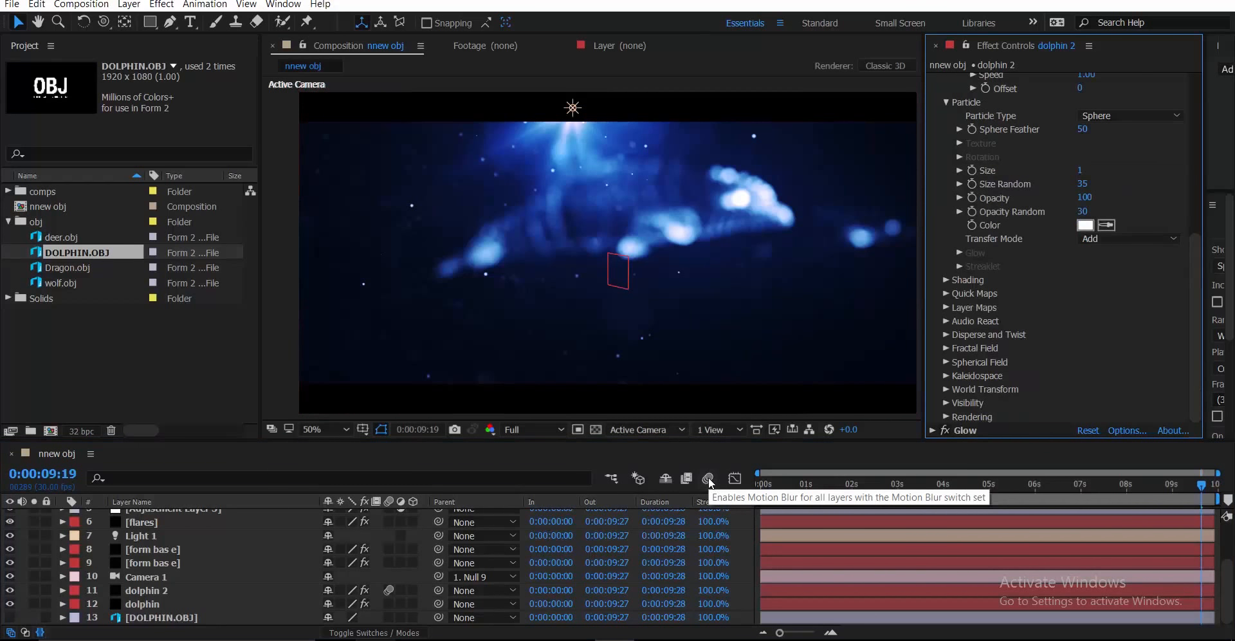
pyautogui.click(388, 591)
# Step: Return to the composition's first frame, clear the project item selection and collapse the obj folder
pyautogui.moveTo(816, 492); pyautogui.dragTo(715, 520)
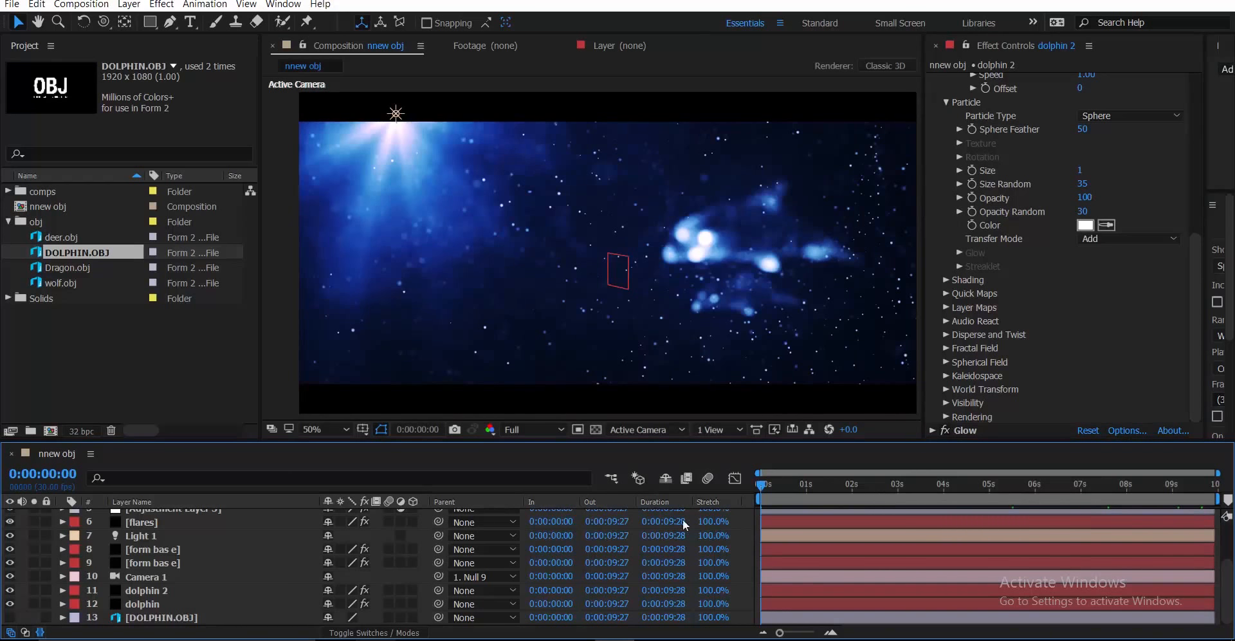
pyautogui.click(26, 360)
pyautogui.click(9, 221)
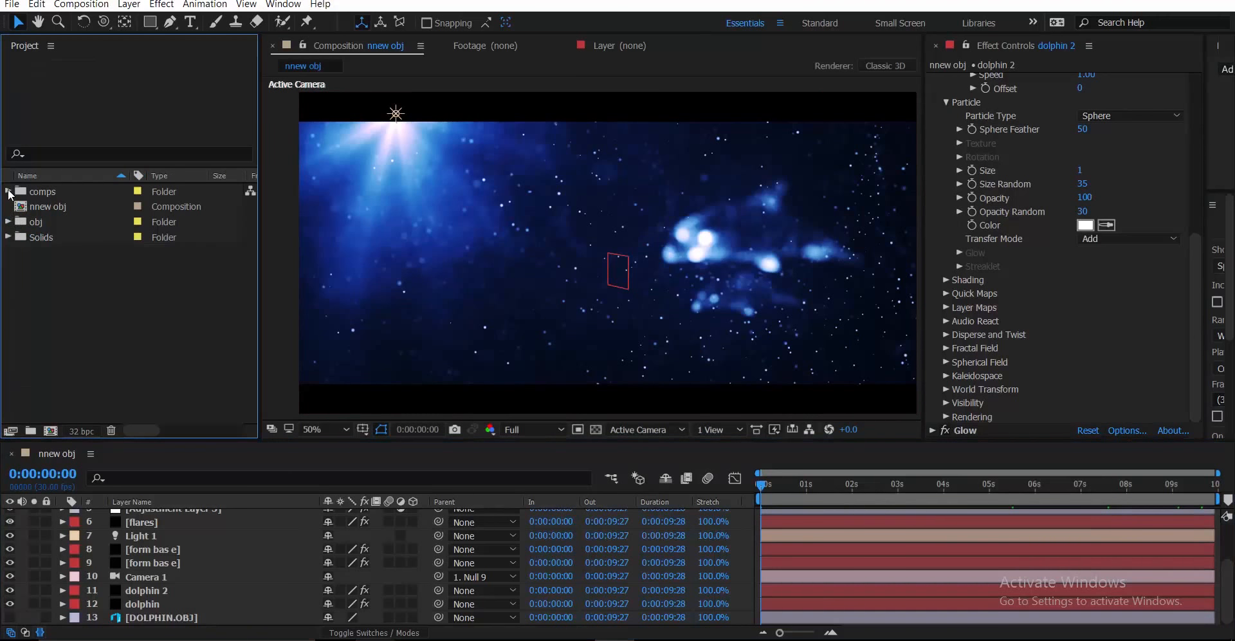